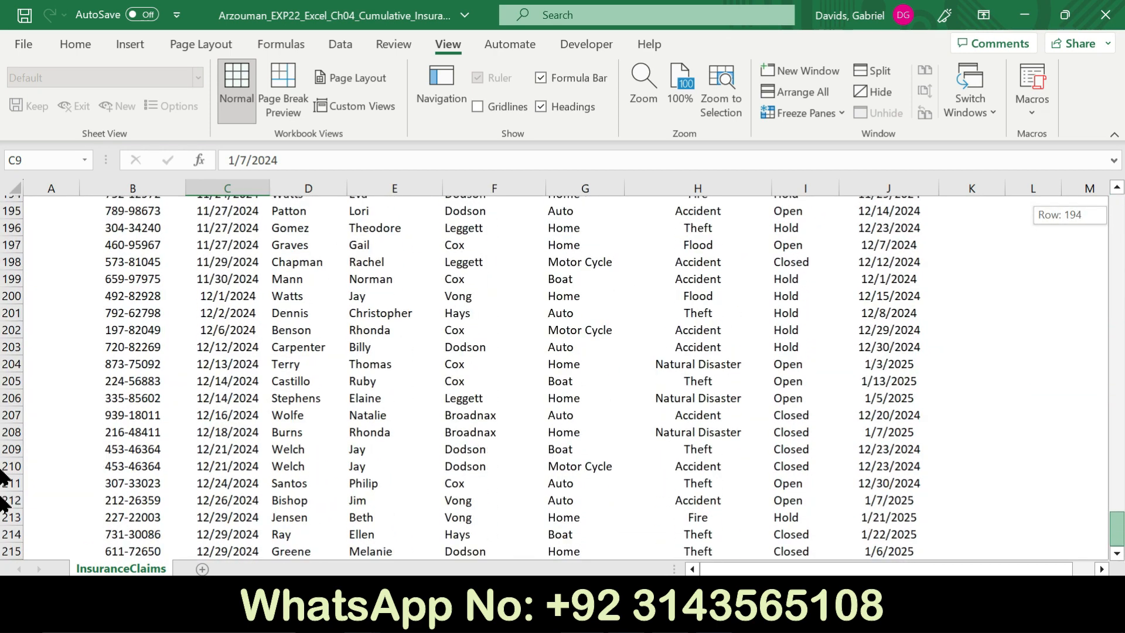
- Switch to the Word instructions, clear the highlight from step 1, and make step 2's text bold with yellow highlighting
left_click(702, 614)
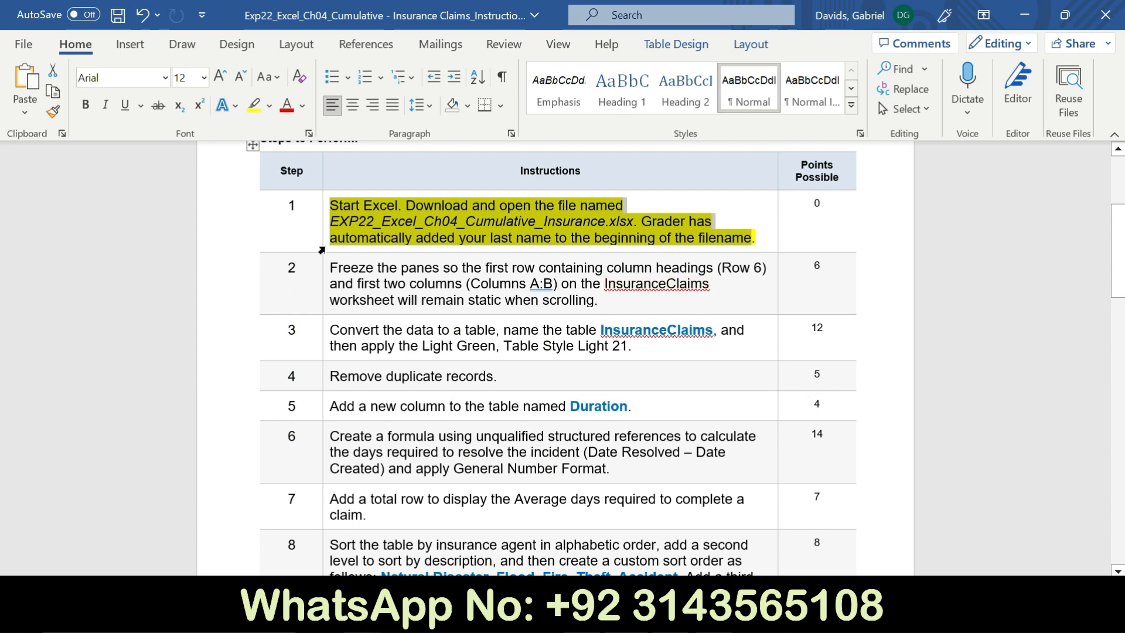
left_click(322, 246)
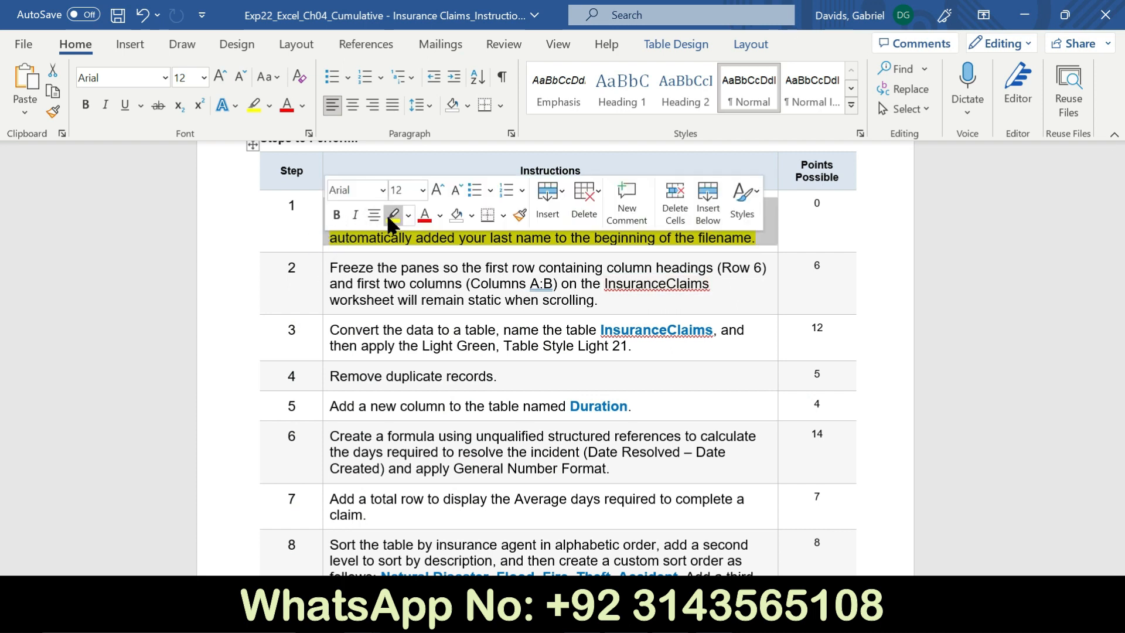
left_click(323, 275)
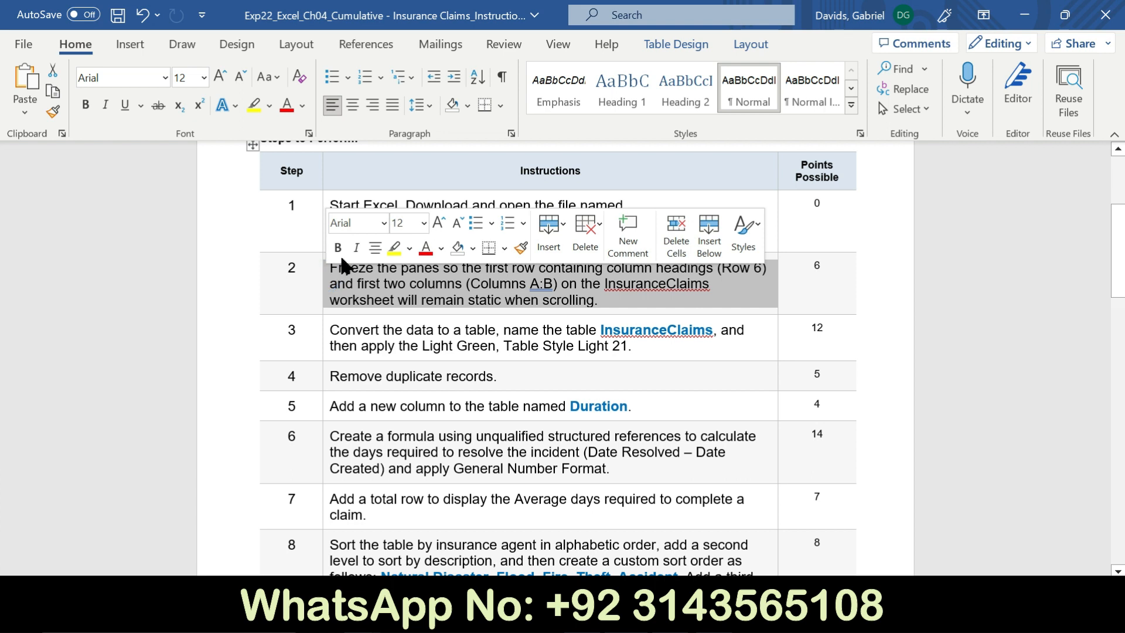
left_click(338, 247)
left_click(393, 247)
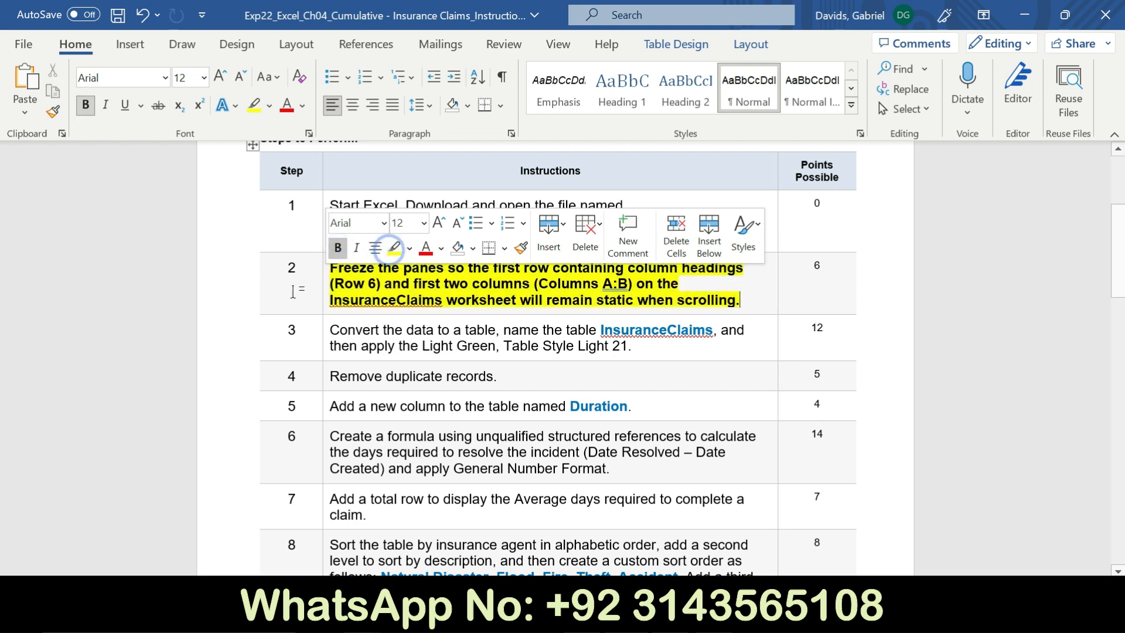
left_click(299, 285)
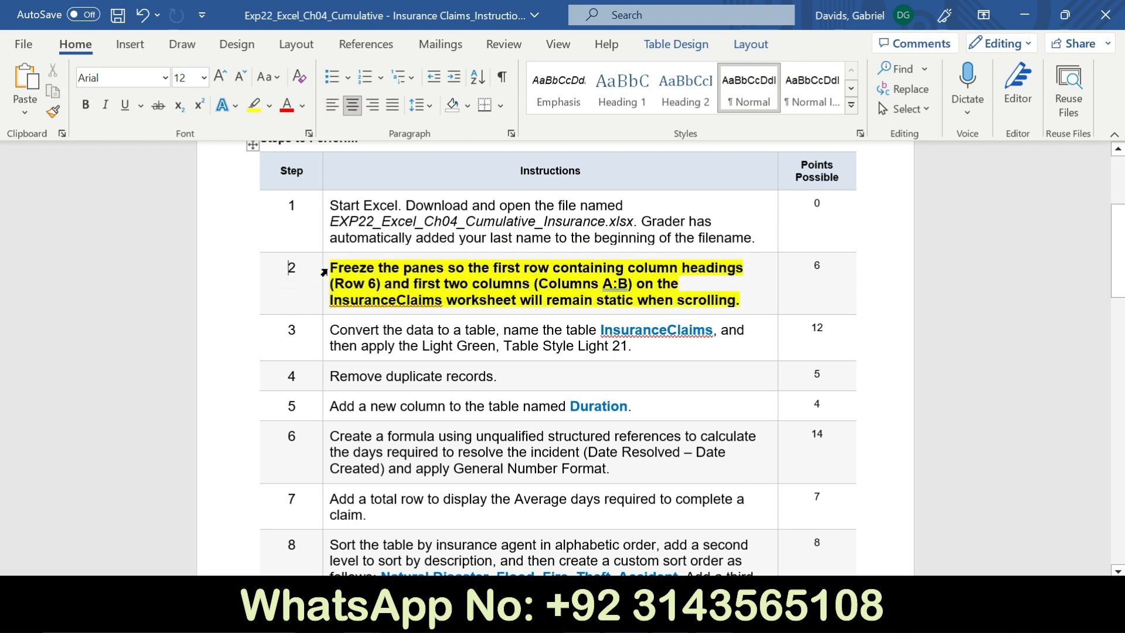
left_click_drag(331, 267, 628, 283)
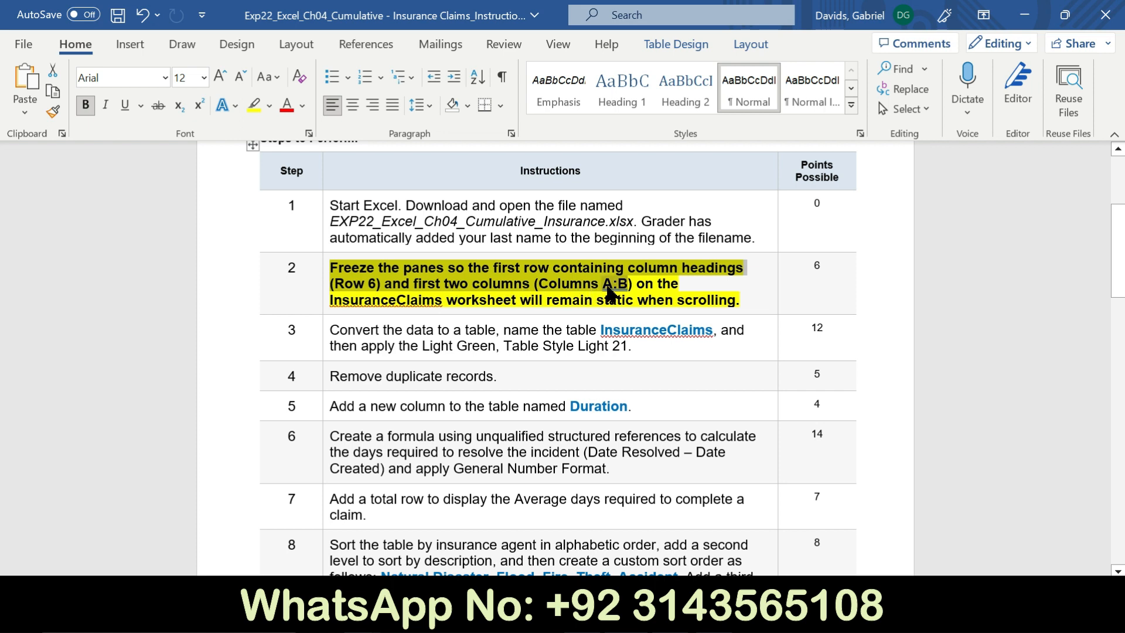
- Switch to the Excel workbook and freeze panes at cell C7 so rows 1–6 and columns A:B stay fixed
key("alt+Tab")
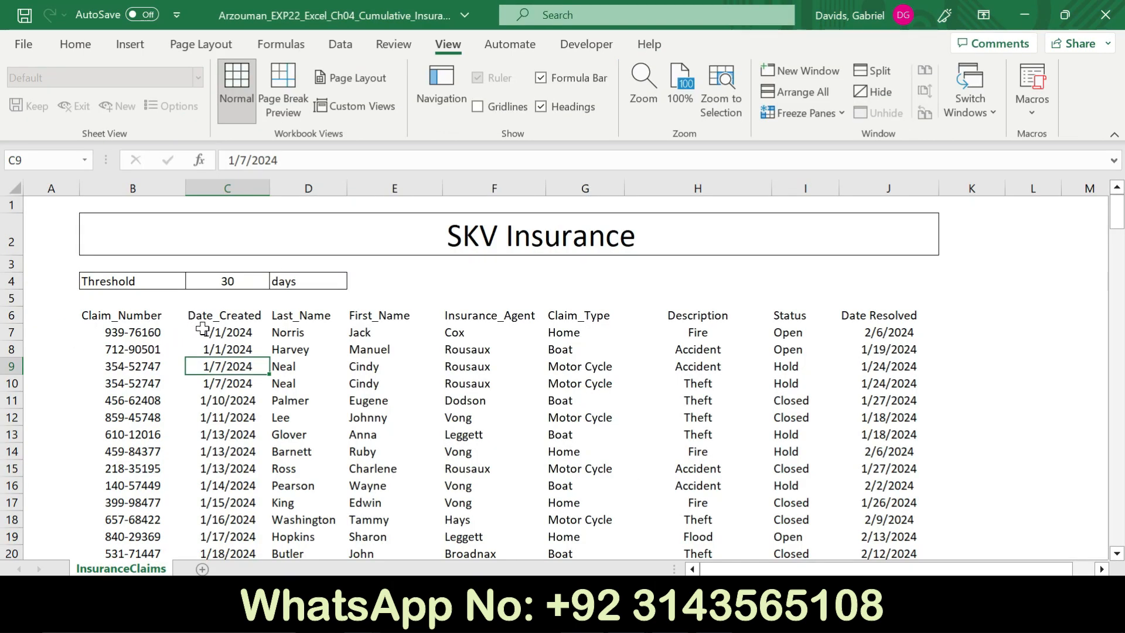
left_click(231, 332)
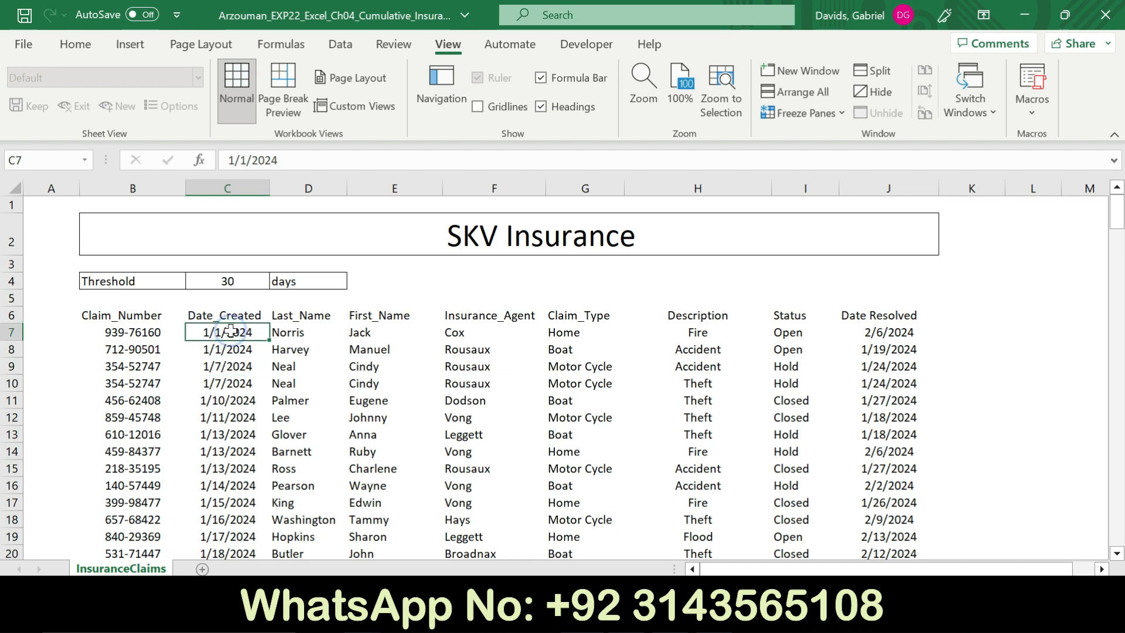
left_click(140, 44)
left_click(439, 43)
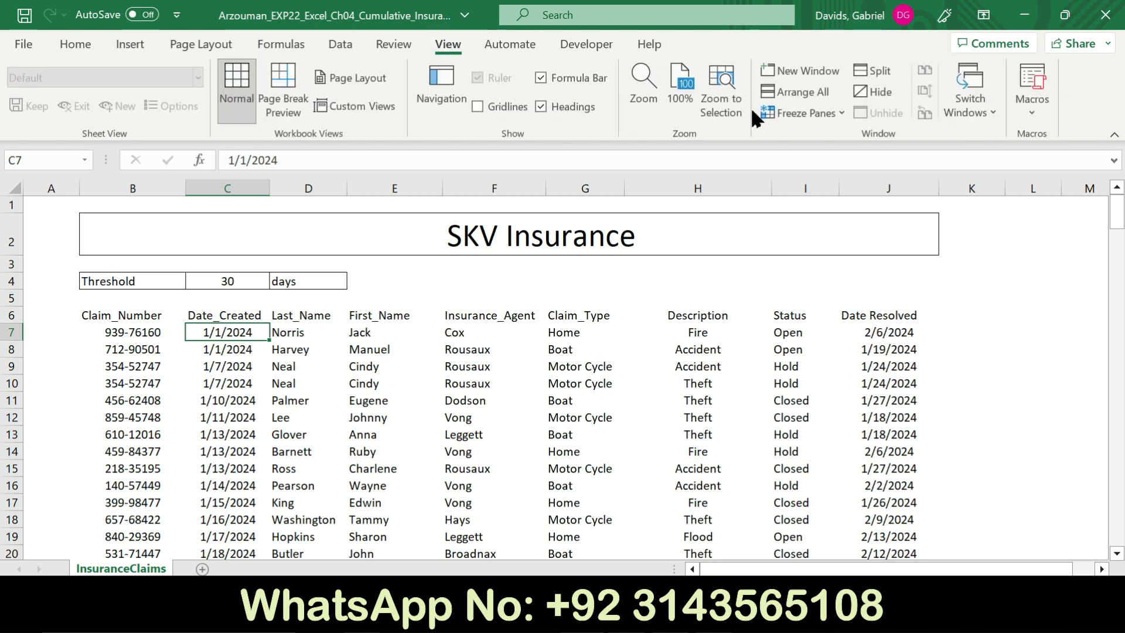
left_click(841, 114)
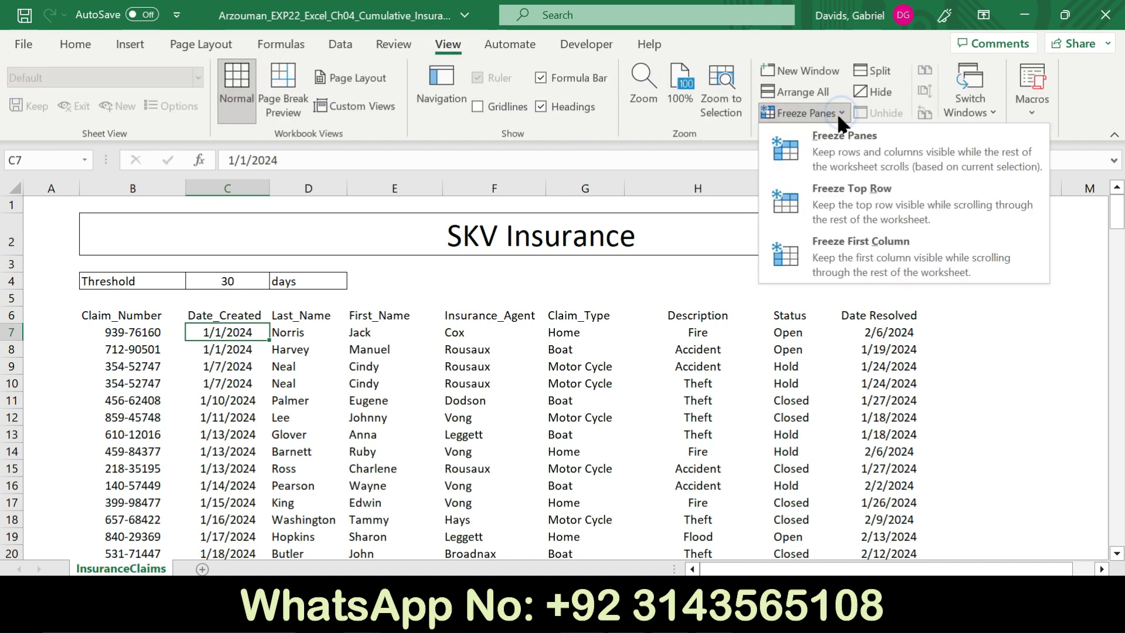
left_click(823, 139)
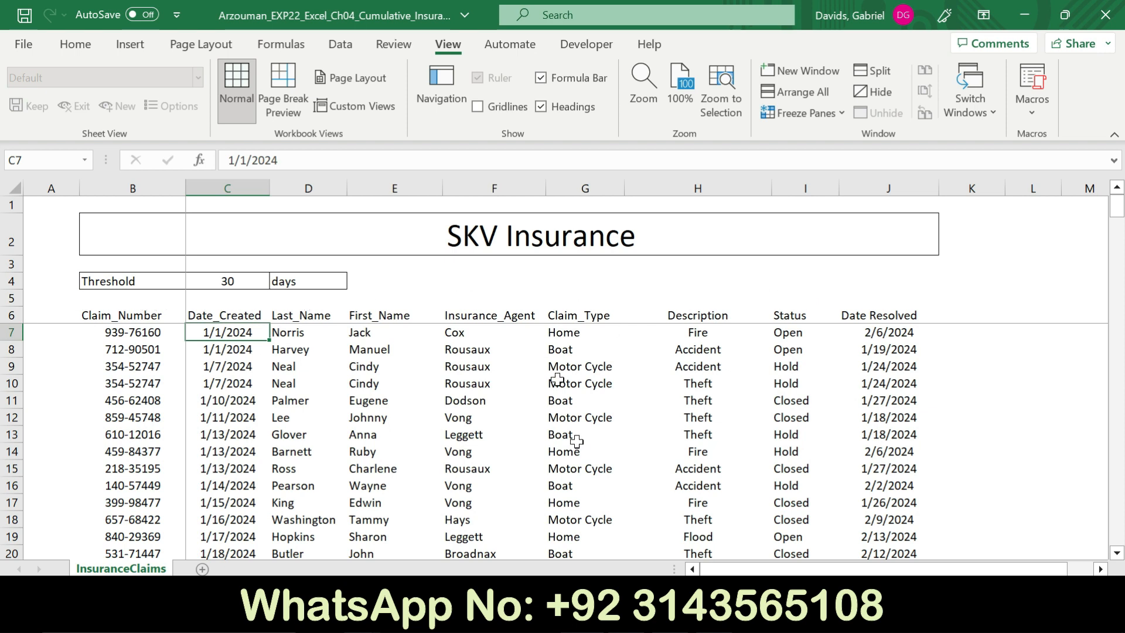
- Reread step 2 in the Word instructions and check in Excel how the frozen panes behave when the claims data scrolls
left_click(703, 612)
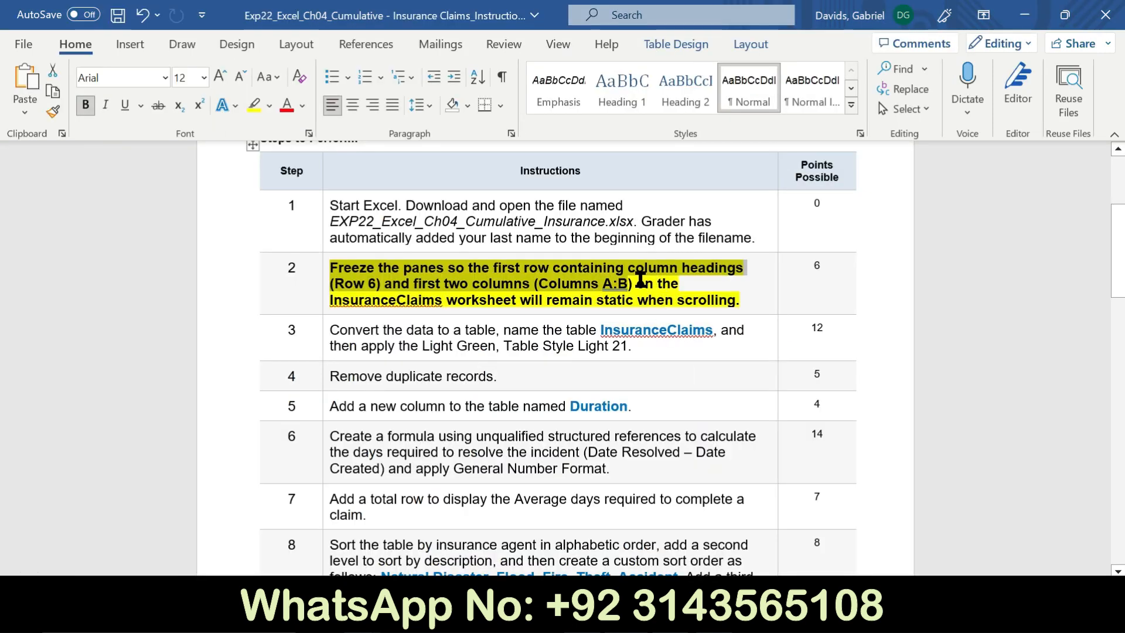
left_click(638, 280)
triple_click(649, 292)
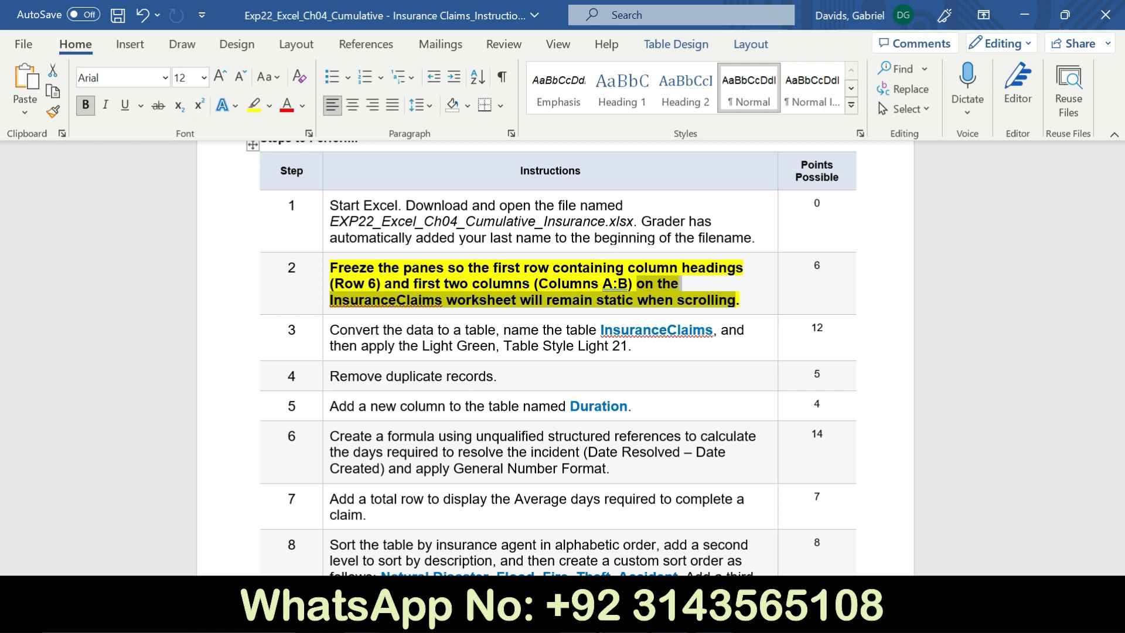
key("alt+Tab")
left_click_drag(1117, 211, 1120, 395)
left_click_drag(3, 401, 3, 240)
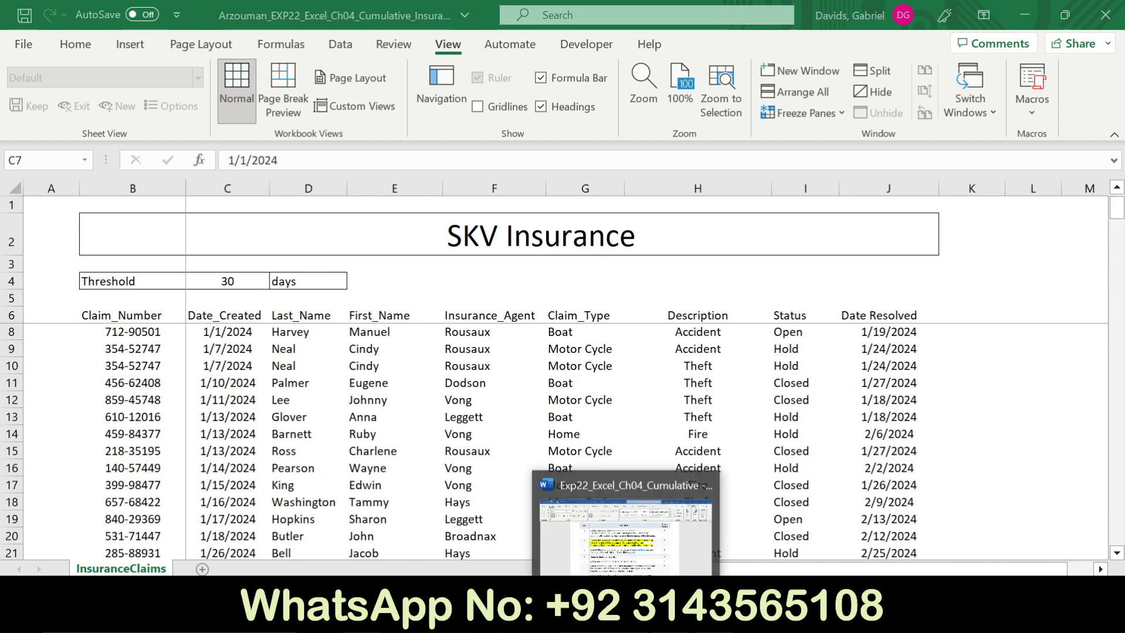
- In the Word instructions, remove bold and highlighting from step 2 and apply bold and yellow highlighting to step 3
left_click(626, 614)
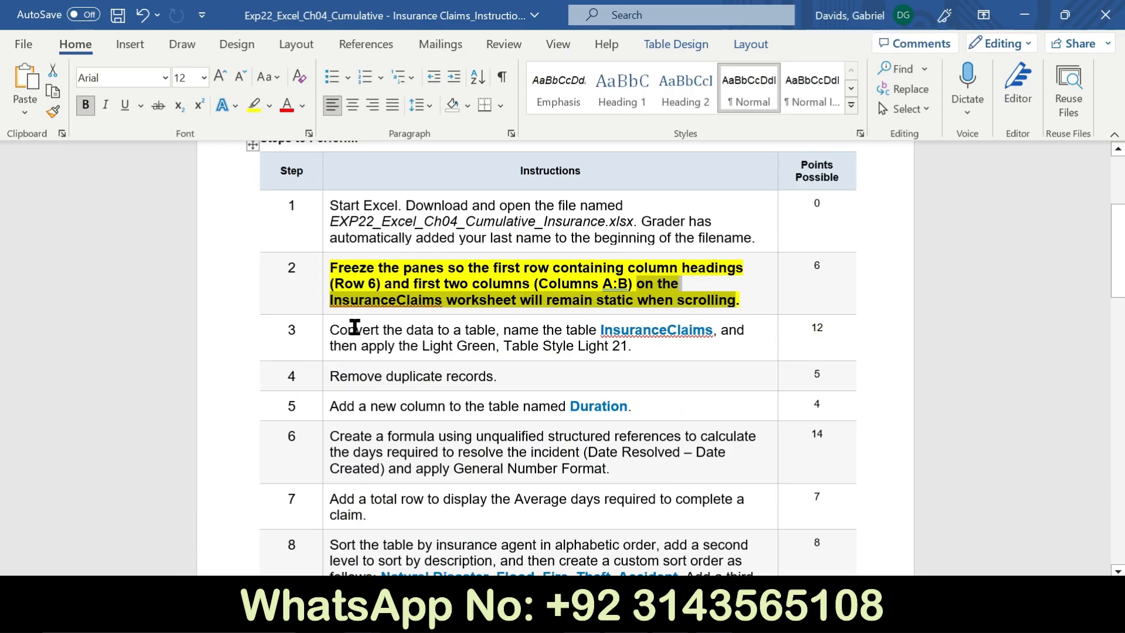
left_click(324, 295)
left_click(339, 264)
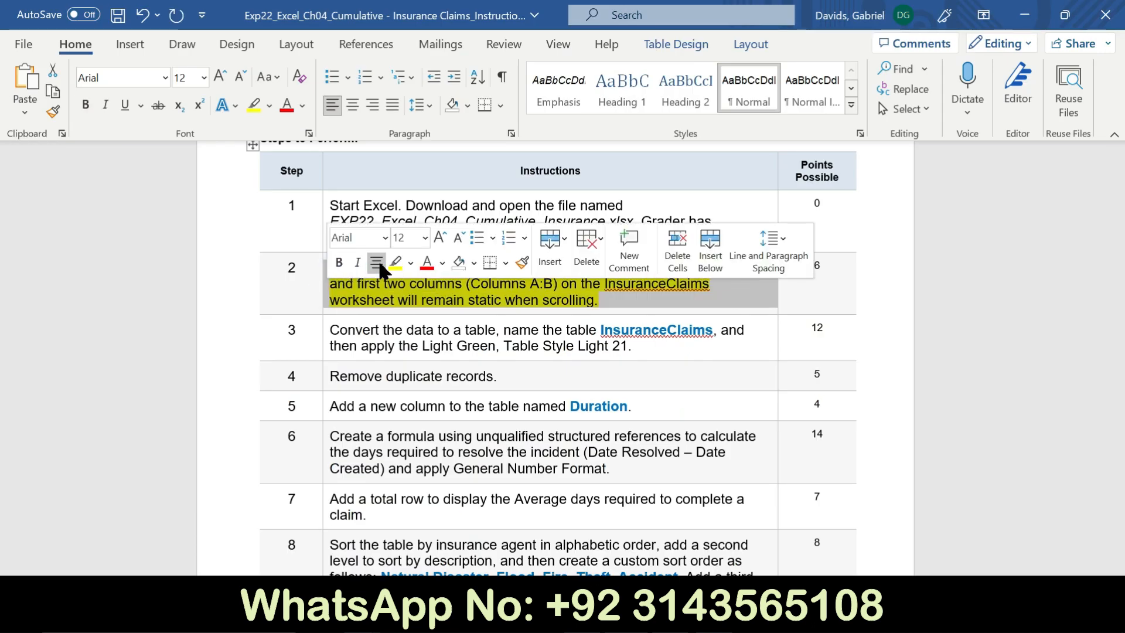
left_click(396, 265)
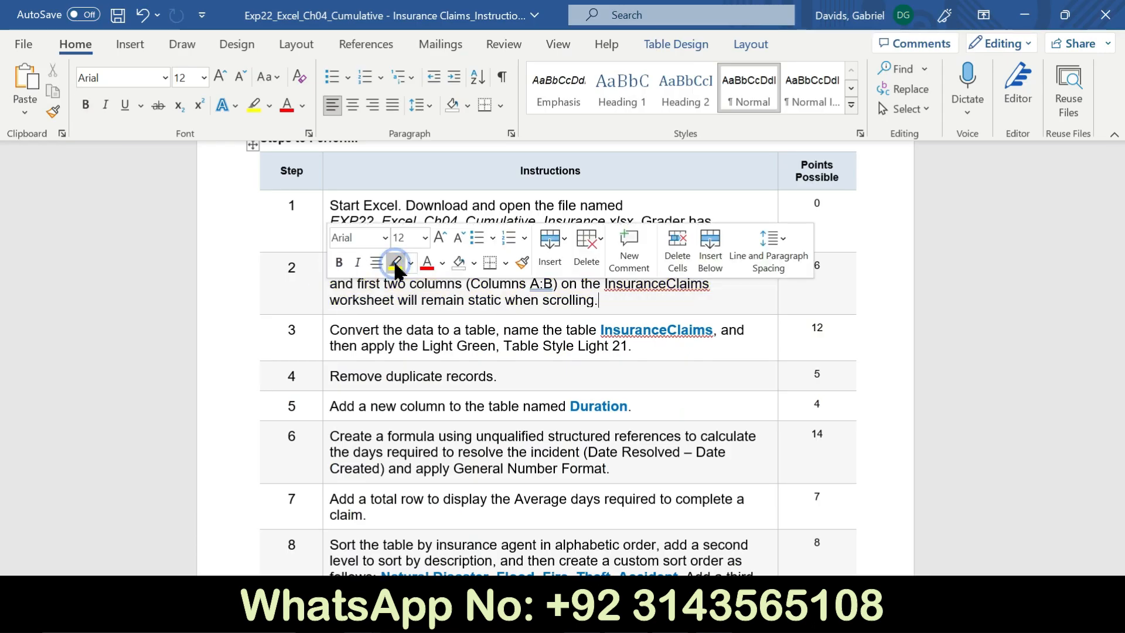
left_click(325, 340)
left_click(340, 309)
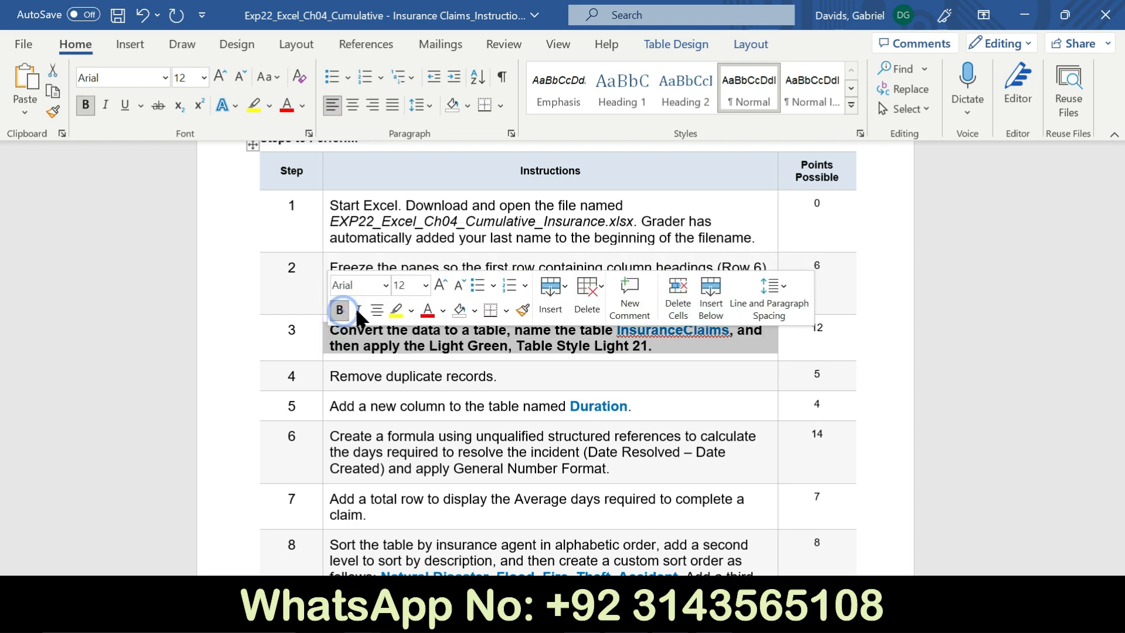
left_click(396, 311)
left_click(309, 340)
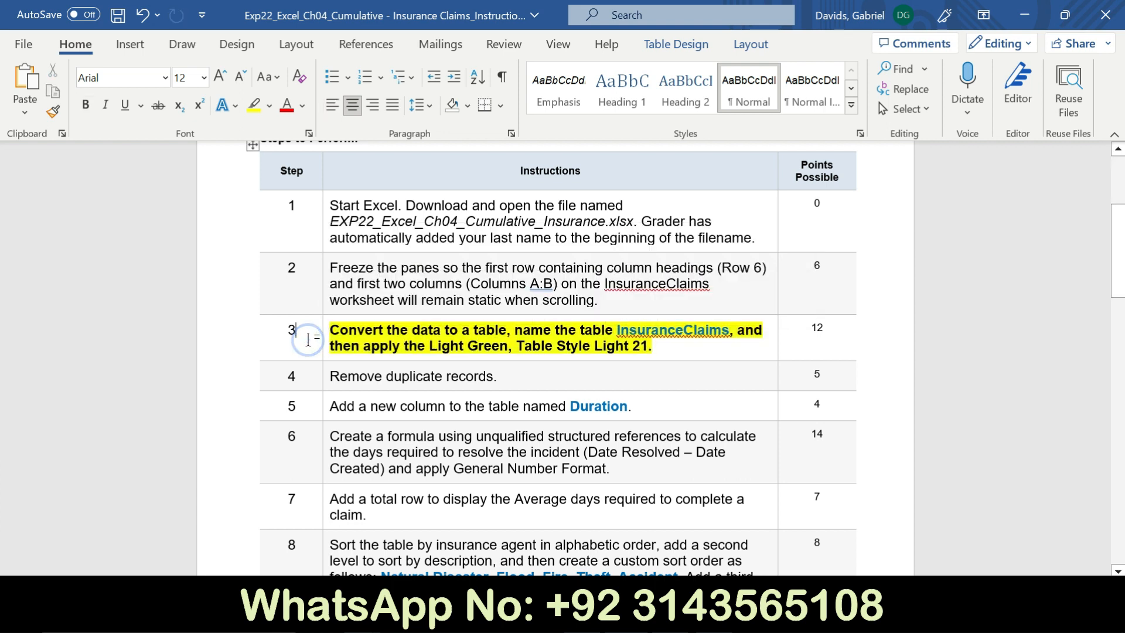
- Copy the name InsuranceClaims from step 3, and convert the Excel claims data B6:J215 to a table with headers
left_click_drag(332, 328, 616, 334)
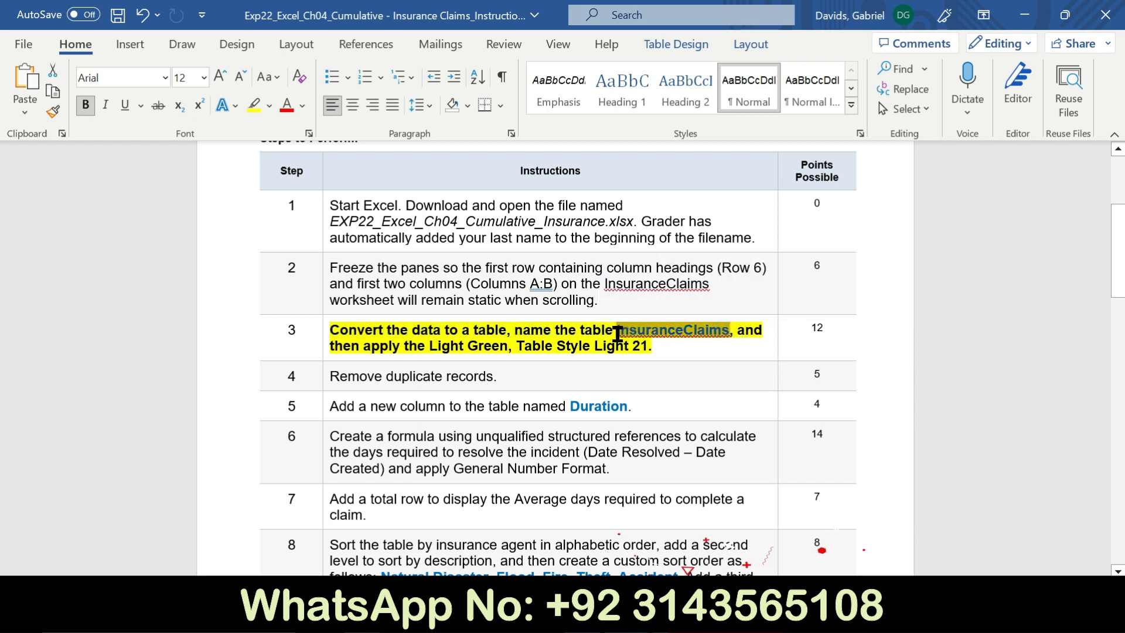
key("ctrl+c")
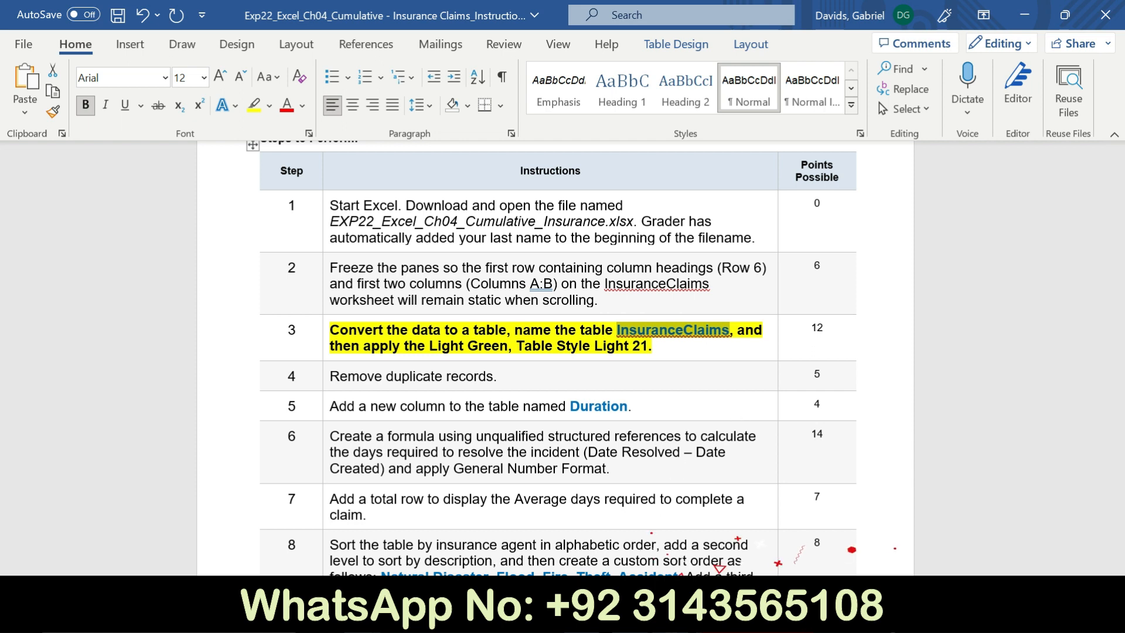
key("alt+Tab")
key("alt")
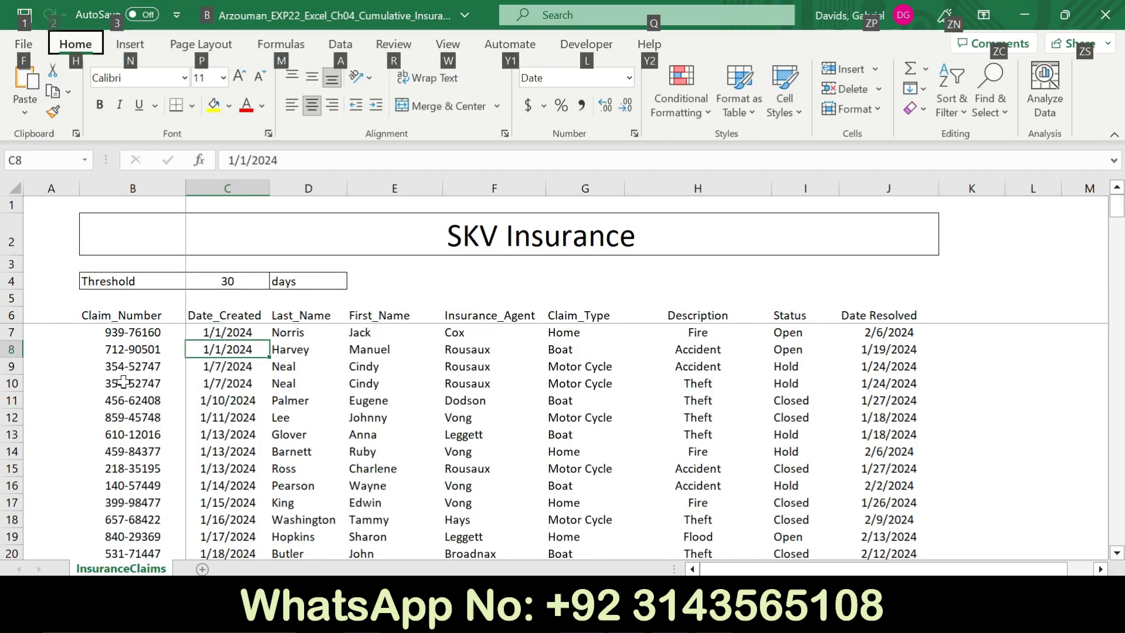
left_click(123, 382)
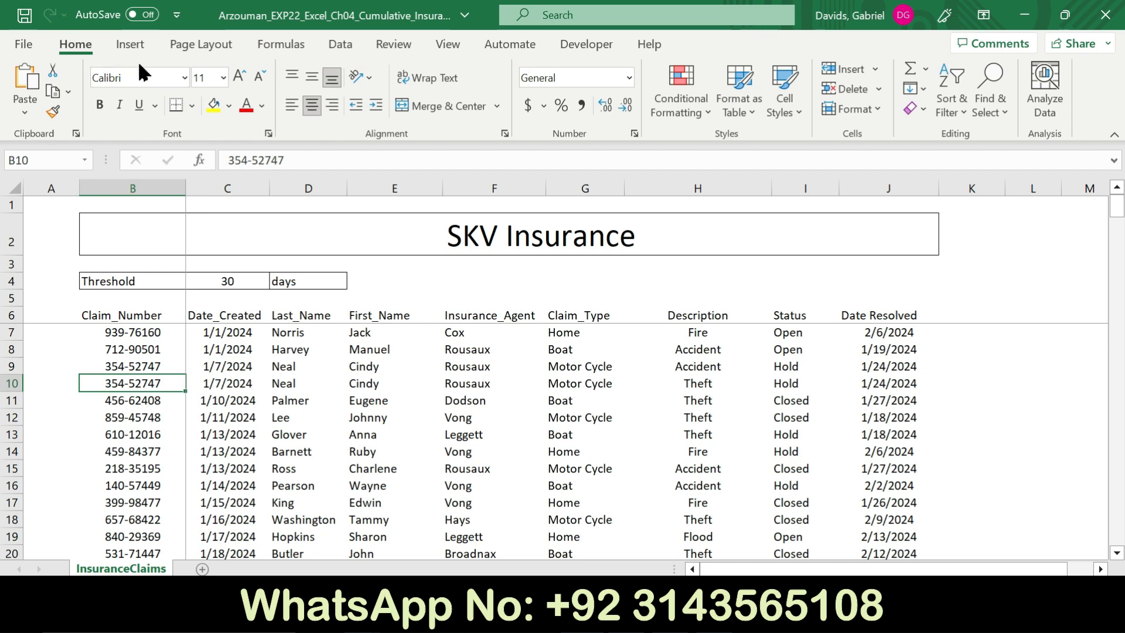
left_click(124, 47)
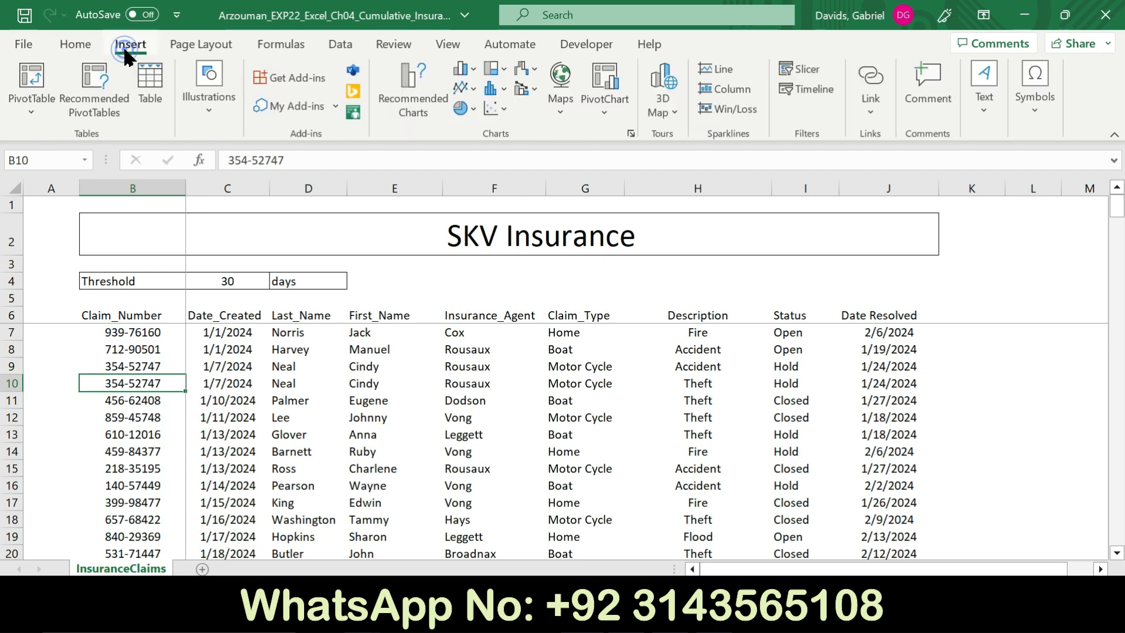
left_click(156, 94)
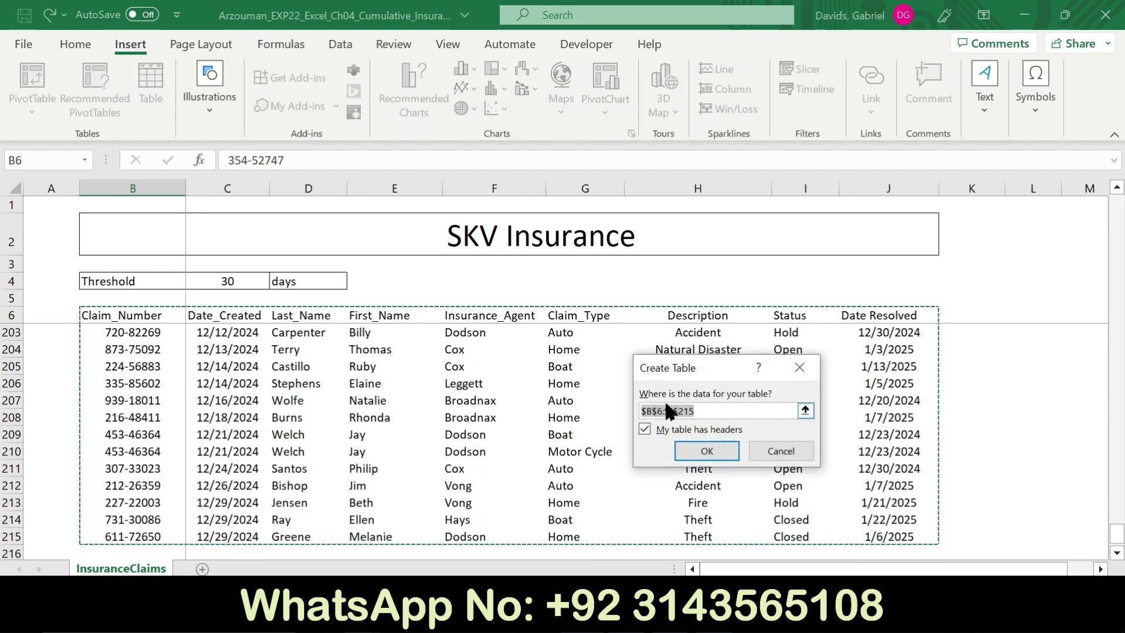
left_click(703, 449)
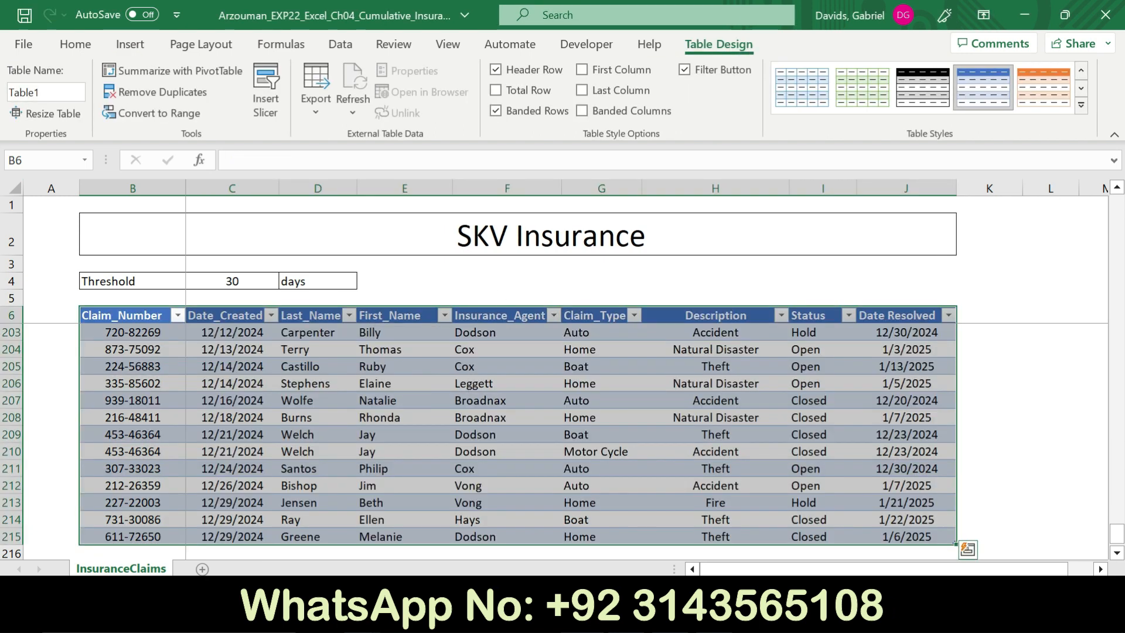
- Check the required table name in the Word instructions and rename the Excel table as InsuranceClaims
key("alt+Tab")
double_click(674, 332)
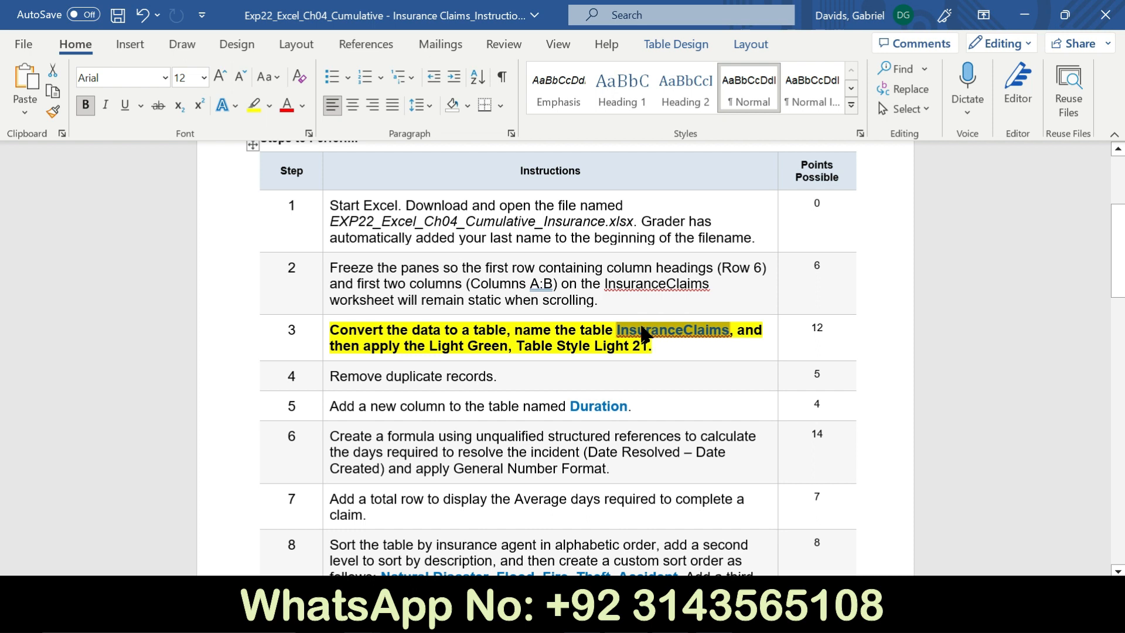
key("alt+Tab")
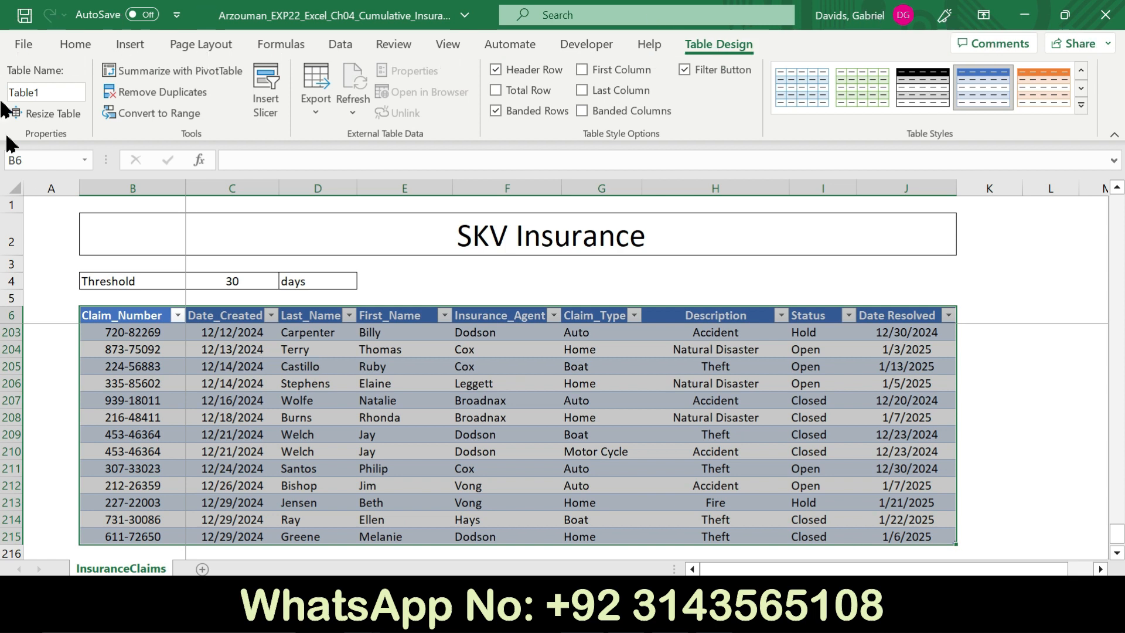
left_click(51, 91)
left_click_drag(44, 92, 14, 93)
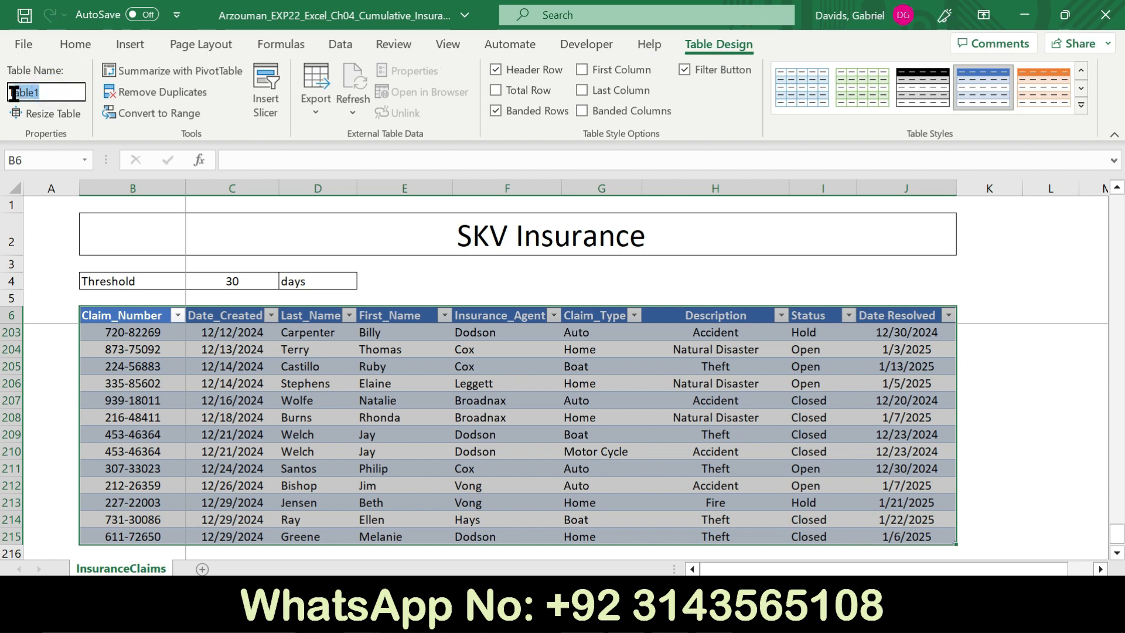
type("T")
key("ctrl+v")
key("Return")
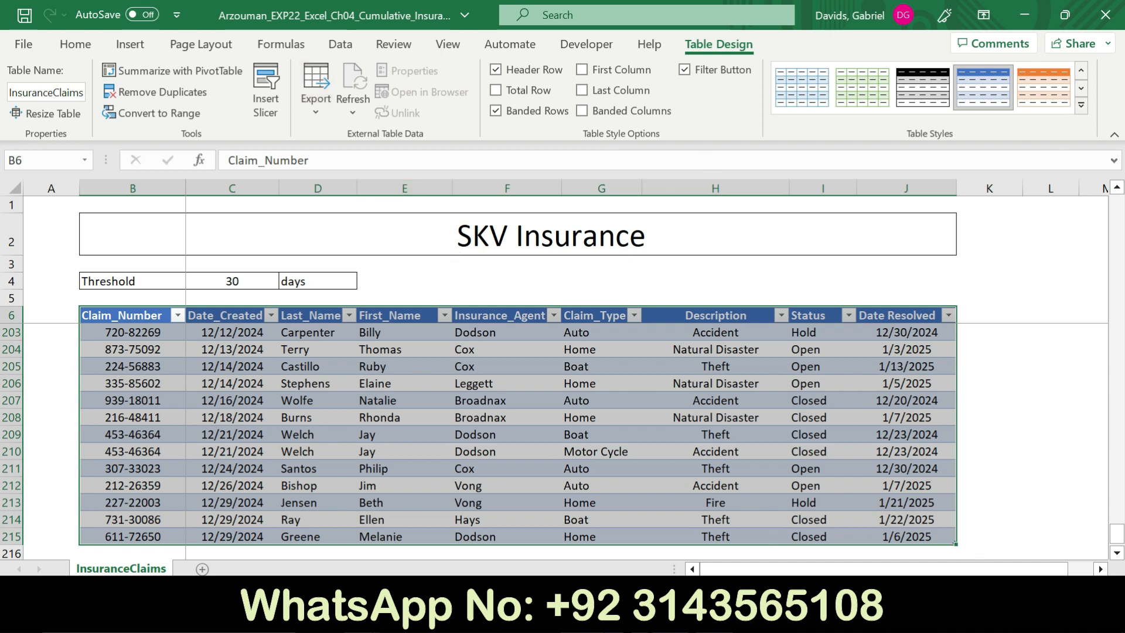
- Check the style named in step 3, apply Light Green, Table Style Light 21 to the table, and return to the Word instructions
left_click(586, 614)
left_click_drag(664, 357, 365, 351)
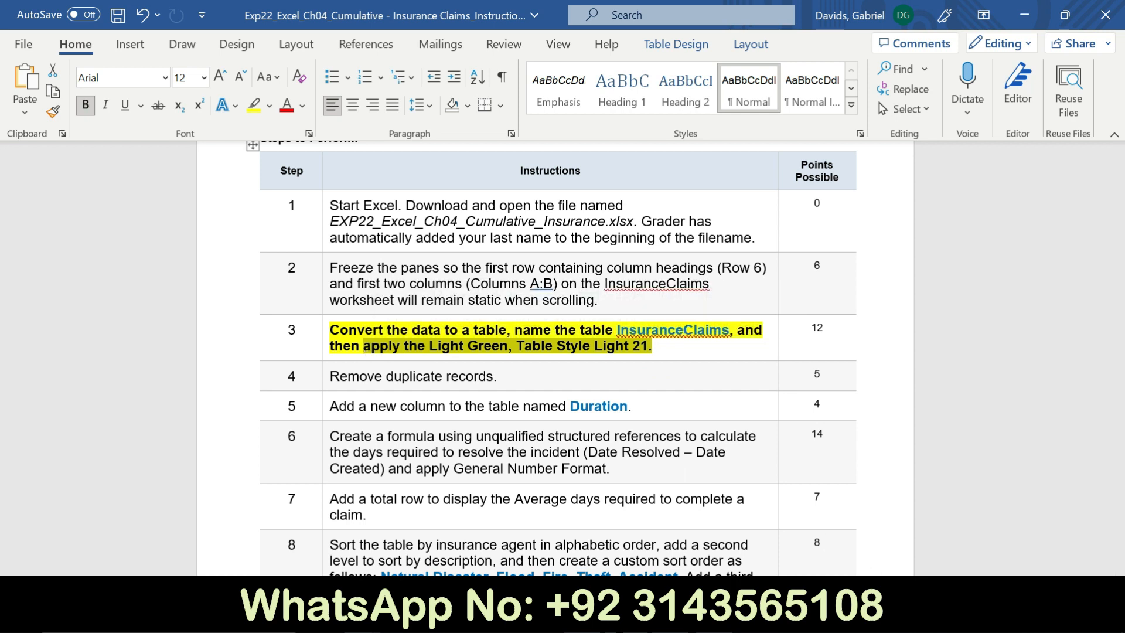
left_click(591, 614)
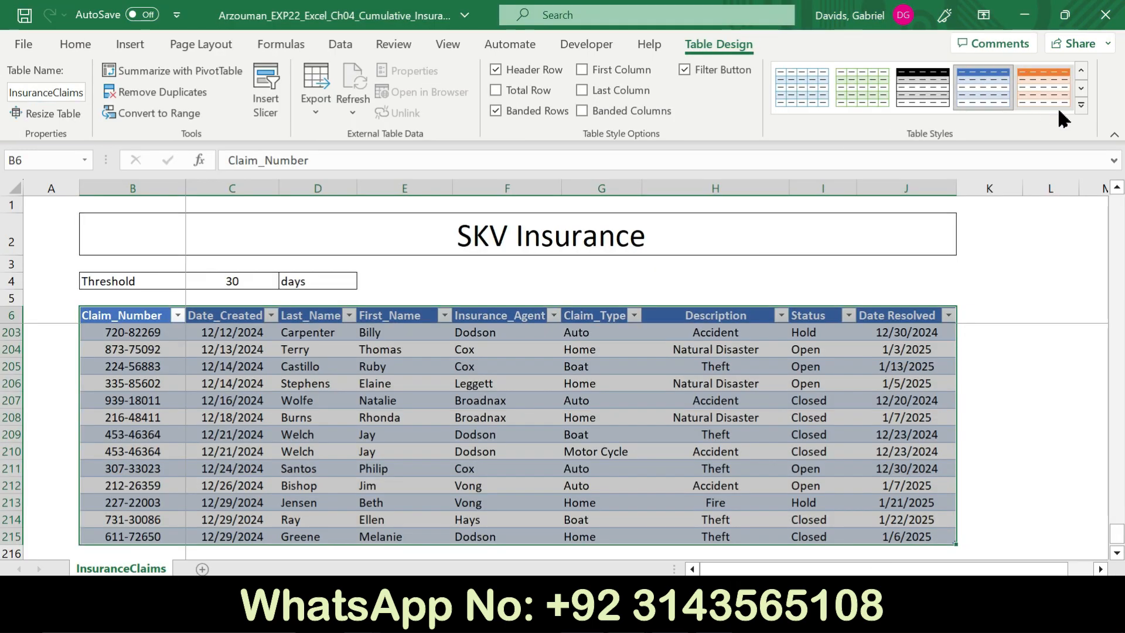
left_click(1081, 105)
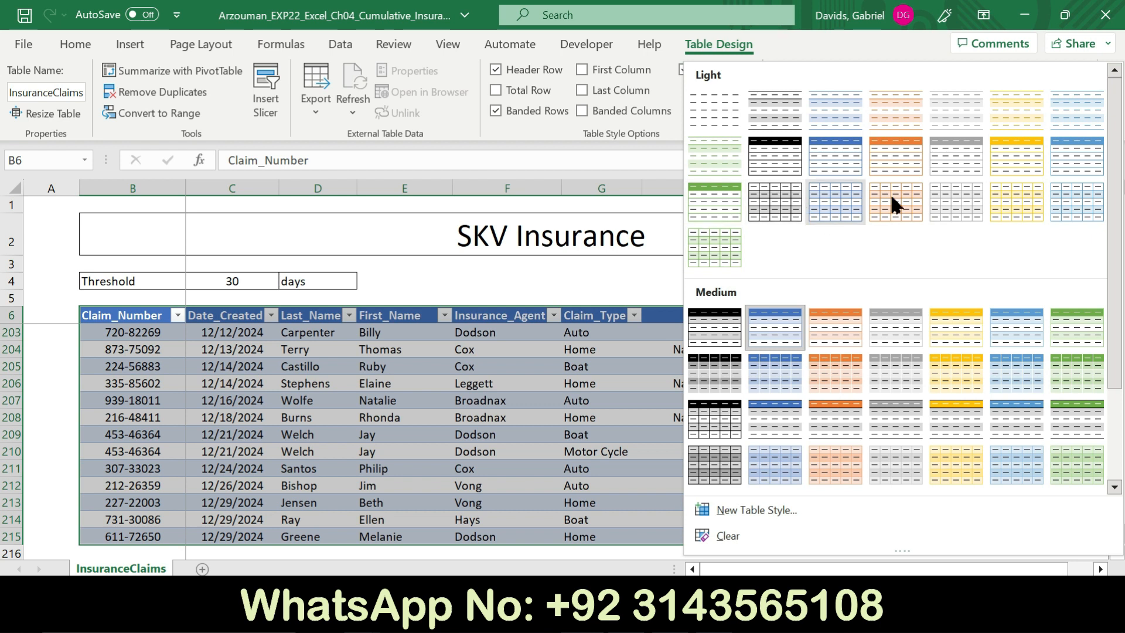
left_click(715, 251)
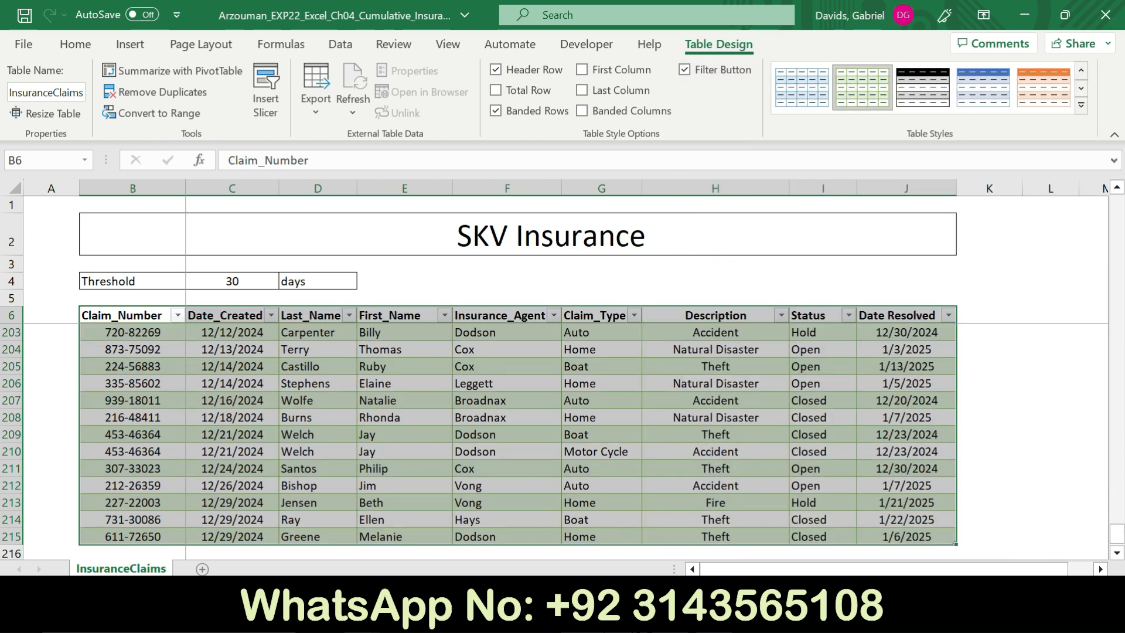
key("alt+Tab")
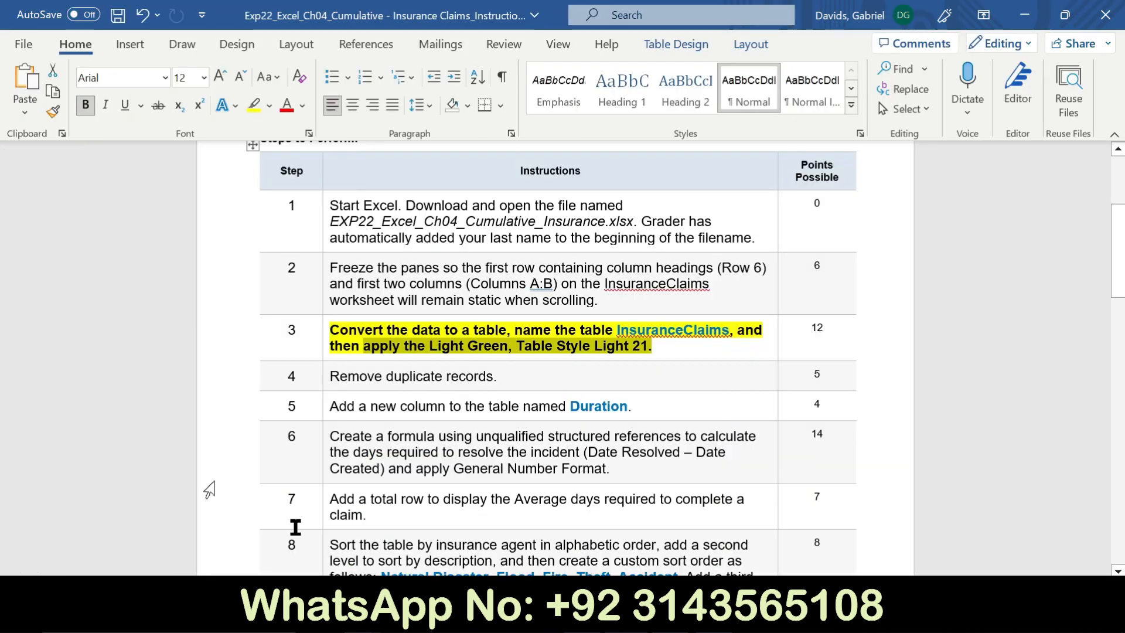
- In the Word instructions, remove bold and highlighting from step 3 and apply yellow highlighting to step 4
left_click(322, 349)
left_click(338, 317)
left_click(392, 317)
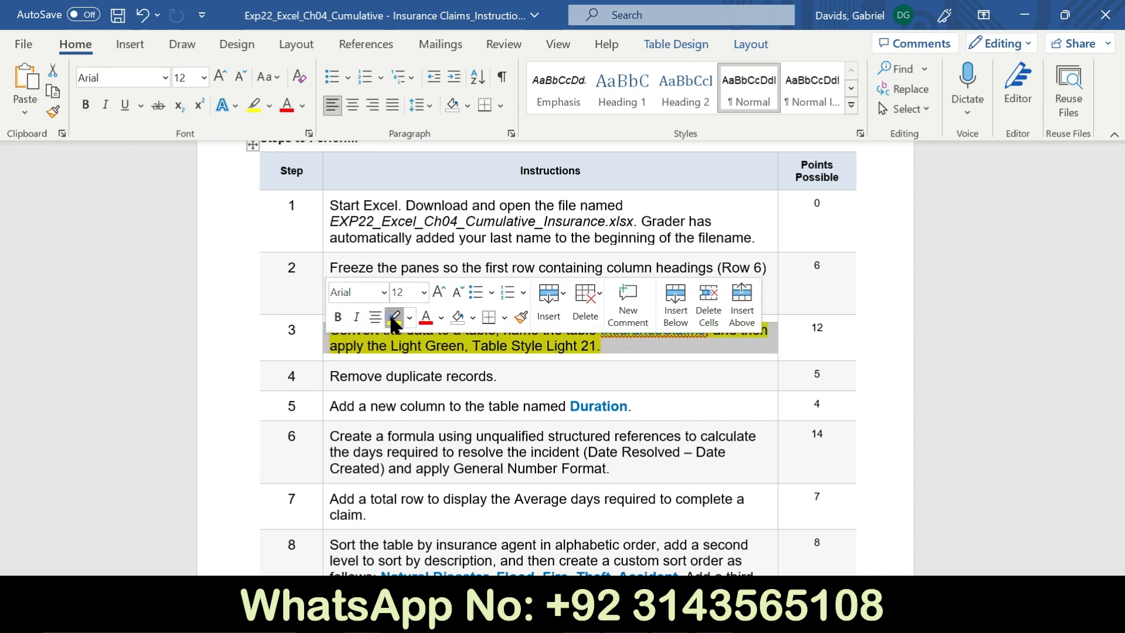
left_click(324, 385)
left_click(394, 353)
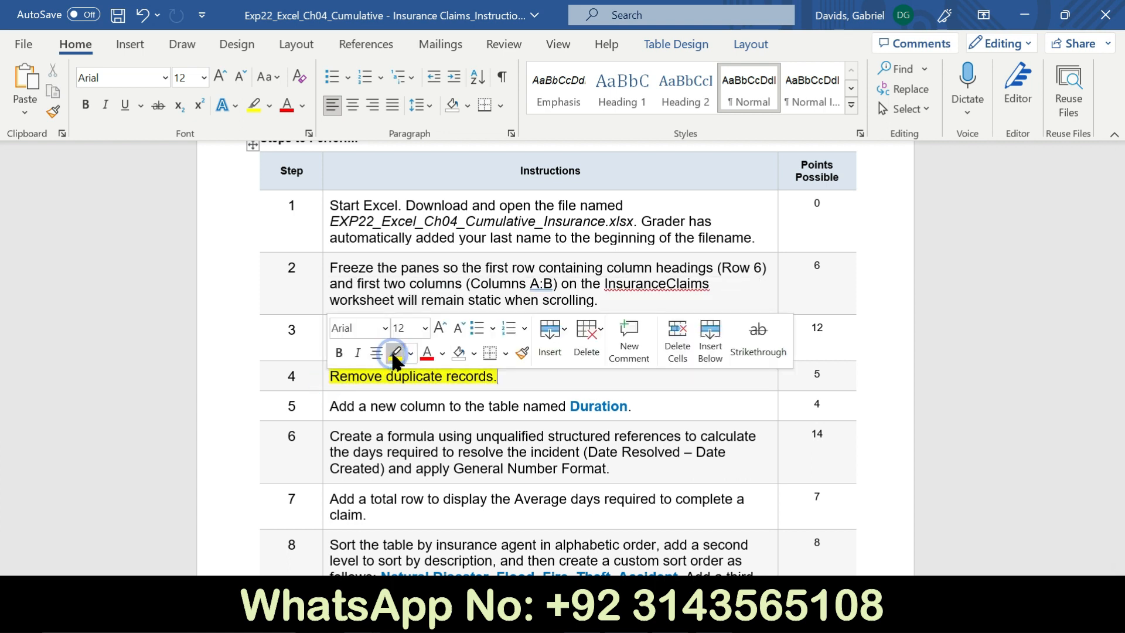
left_click(339, 352)
left_click_drag(501, 376, 355, 379)
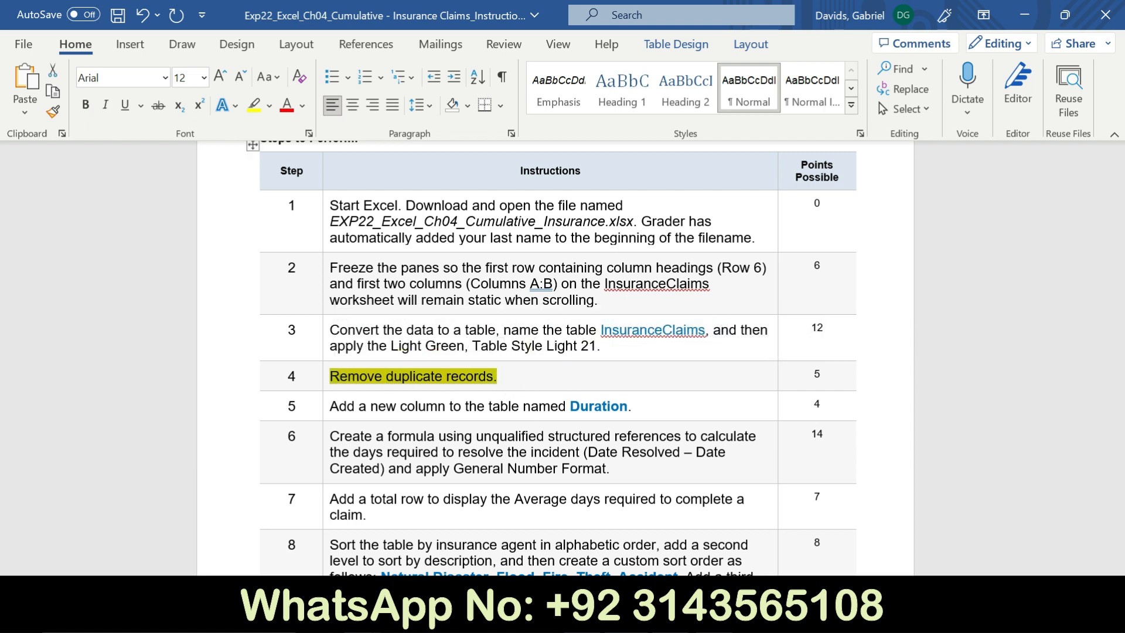
- Switch to Excel, remove duplicate records from the InsuranceClaims table by comparing all columns, and return to the Word instructions
left_click(582, 616)
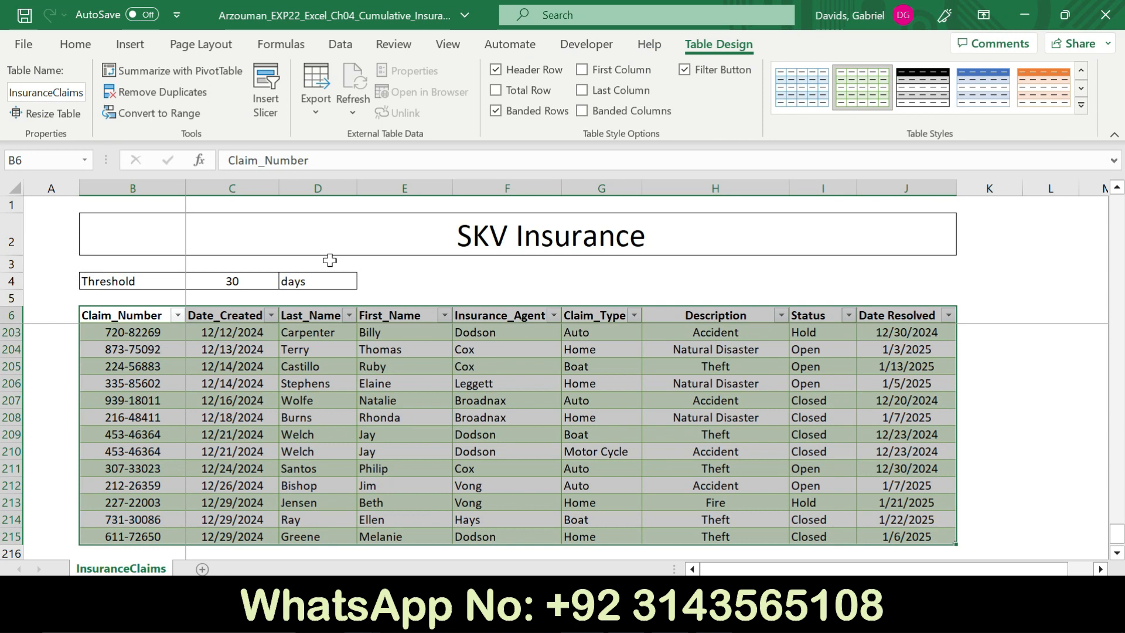
left_click(169, 92)
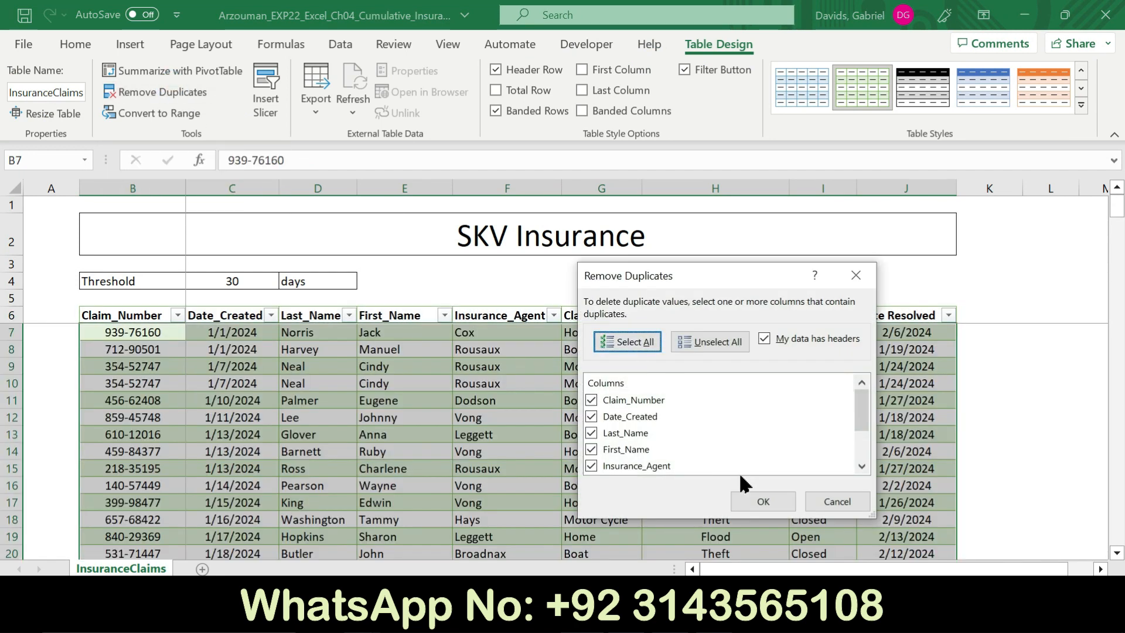
left_click(748, 495)
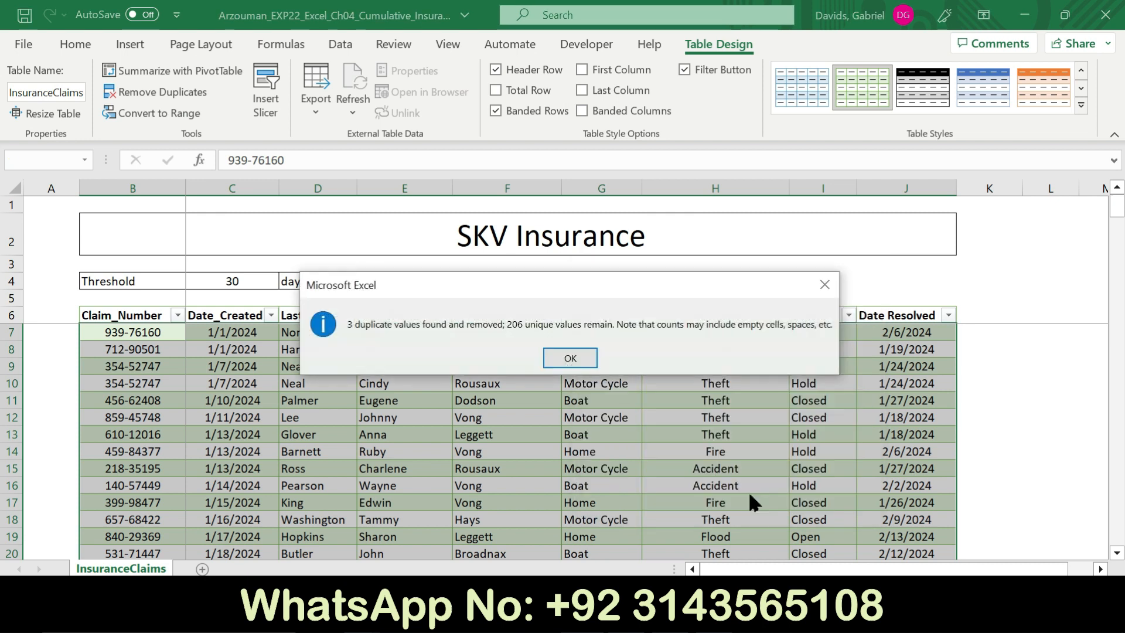
left_click(571, 354)
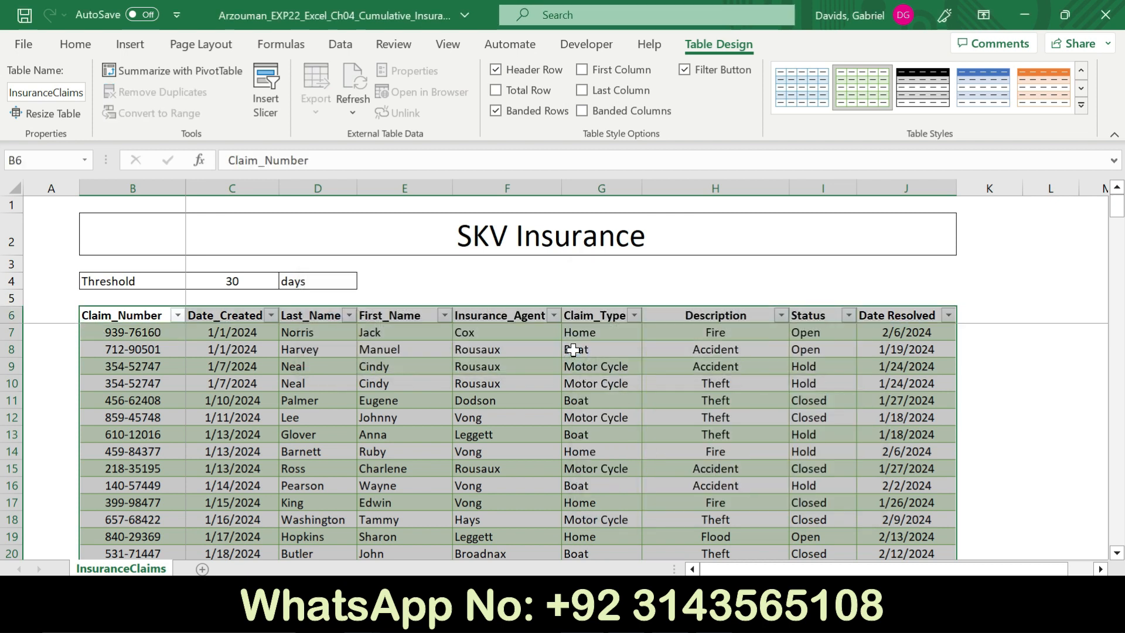
left_click(586, 617)
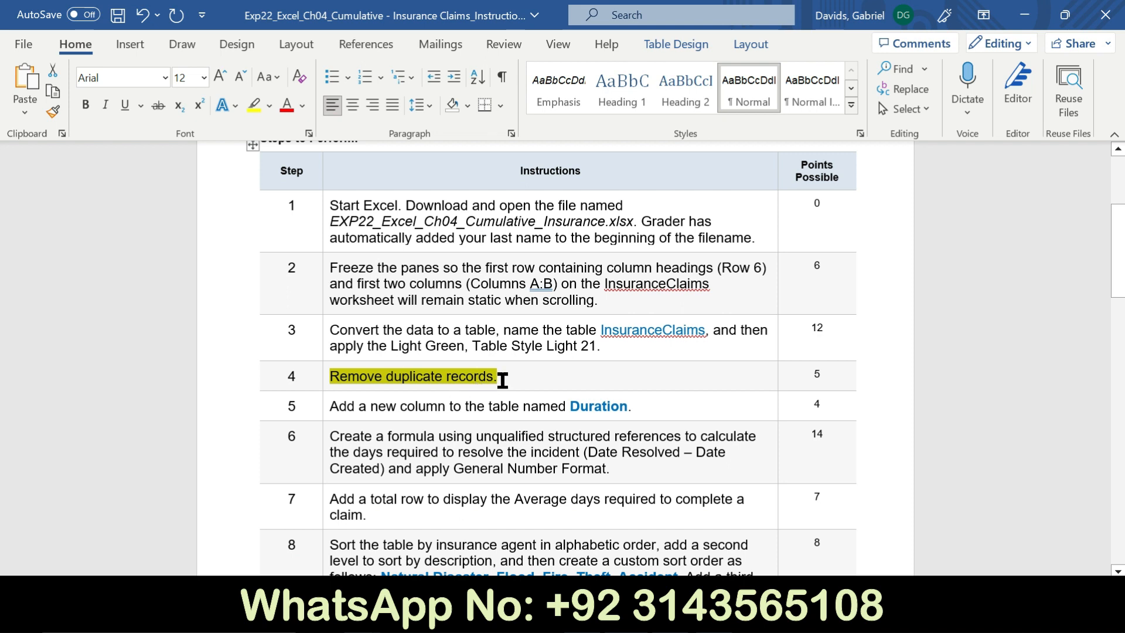
- Remove the highlighting from step 4 and apply bold and yellow highlighting to step 5
left_click(442, 376)
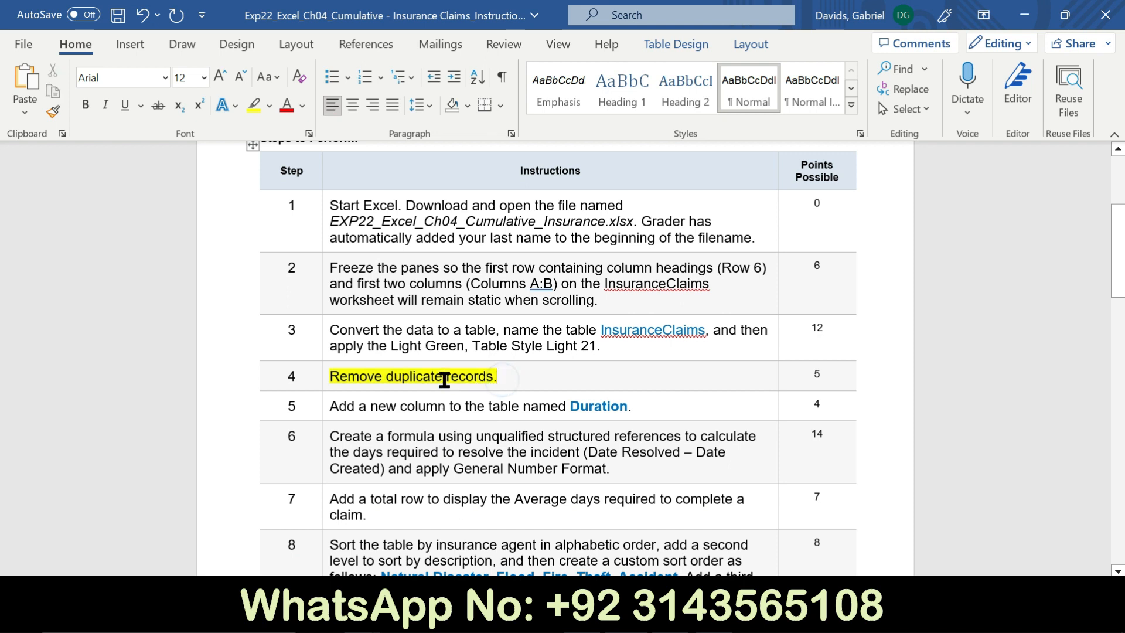
left_click(324, 378)
left_click(391, 349)
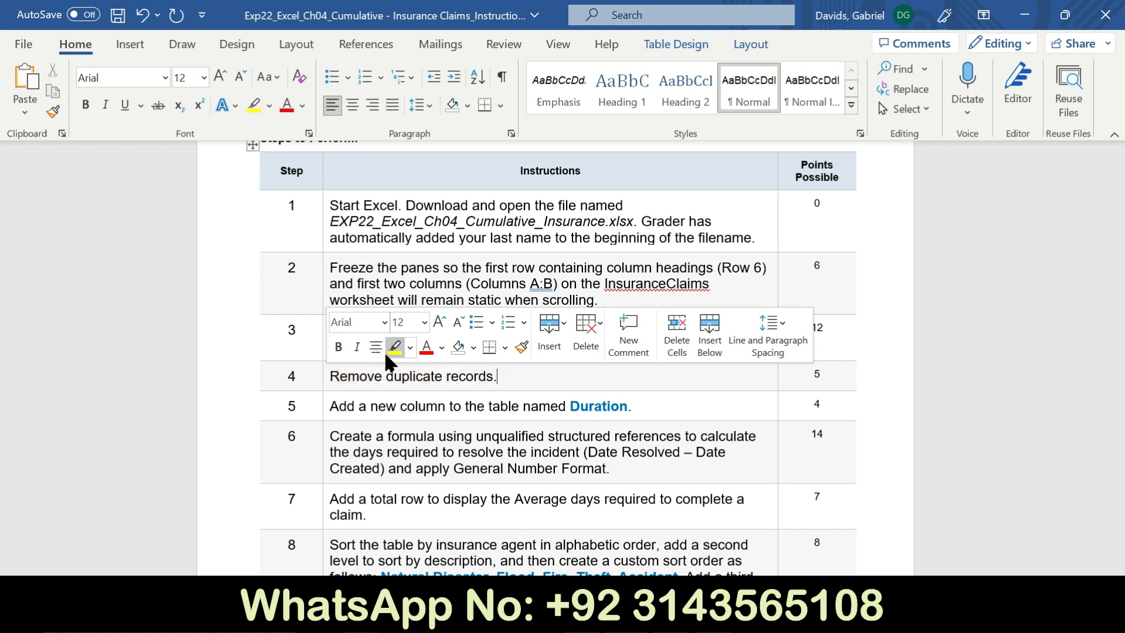
left_click(325, 414)
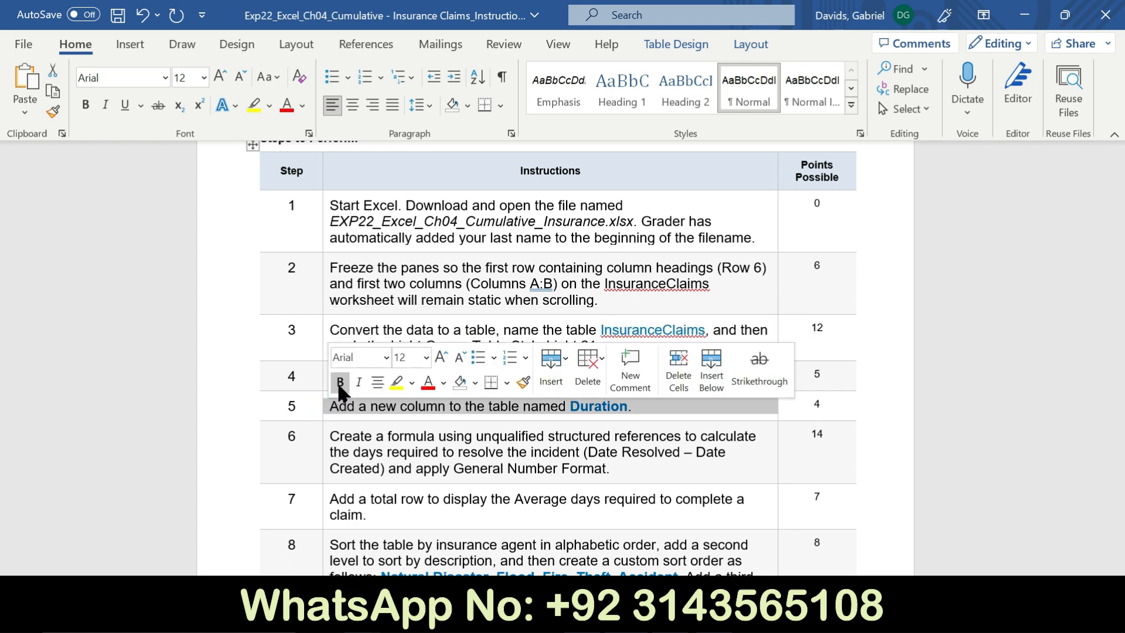
left_click(338, 381)
left_click(396, 382)
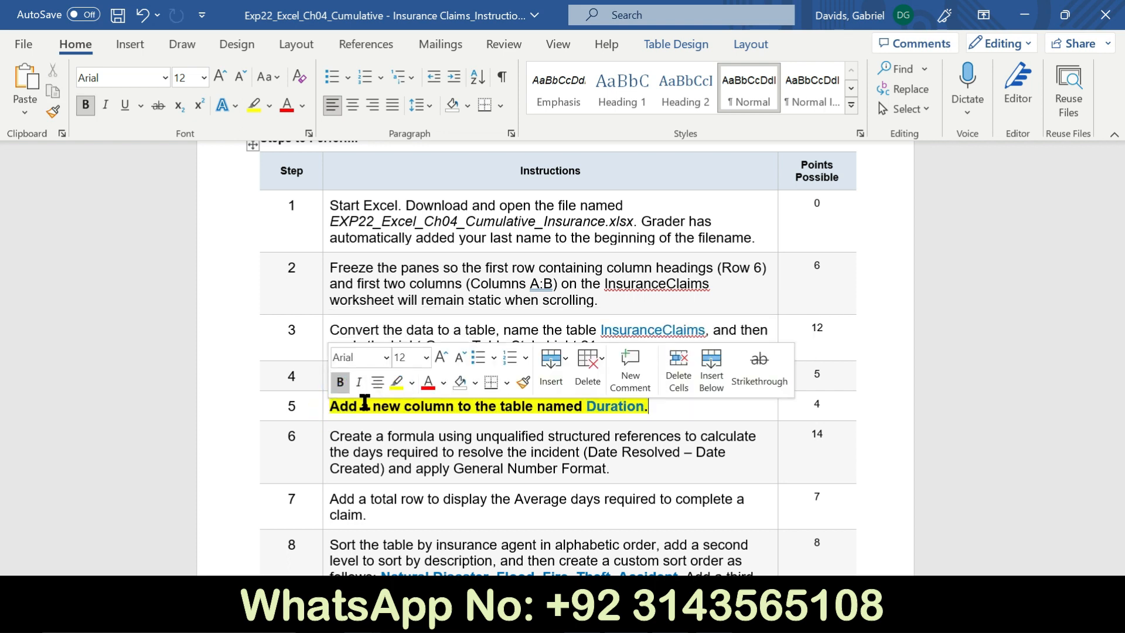
- Copy the name Duration from step 5 and paste it into Excel cell K6 as a new table column heading
left_click(335, 406)
left_click_drag(374, 406, 590, 409)
key("ctrl+c")
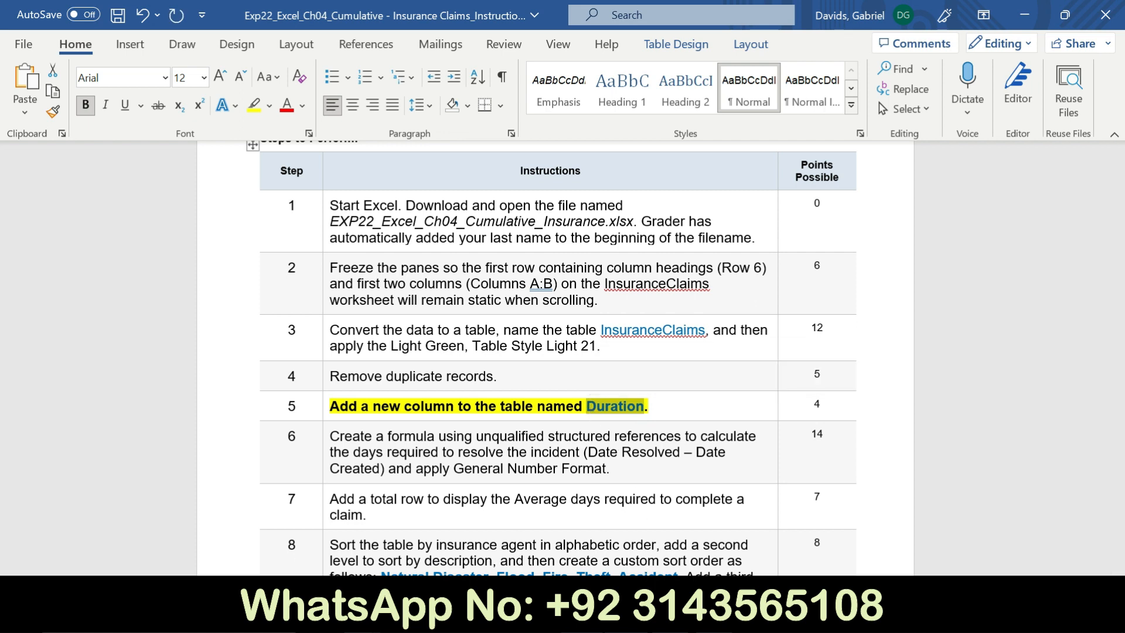
key("alt+Tab")
left_click(978, 319)
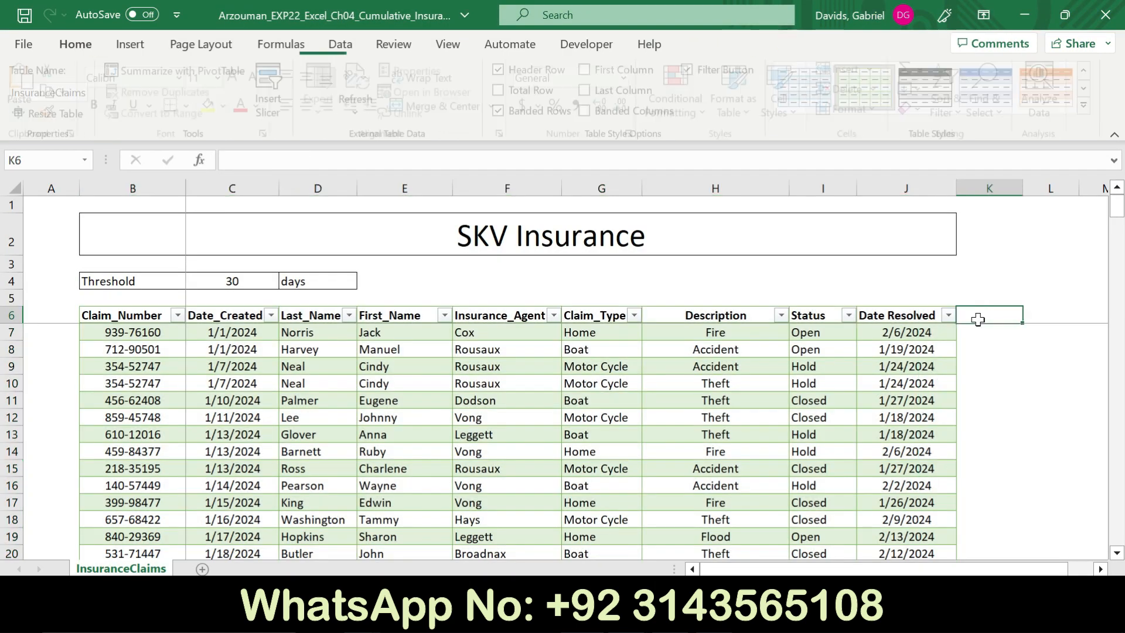
key("ctrl+v")
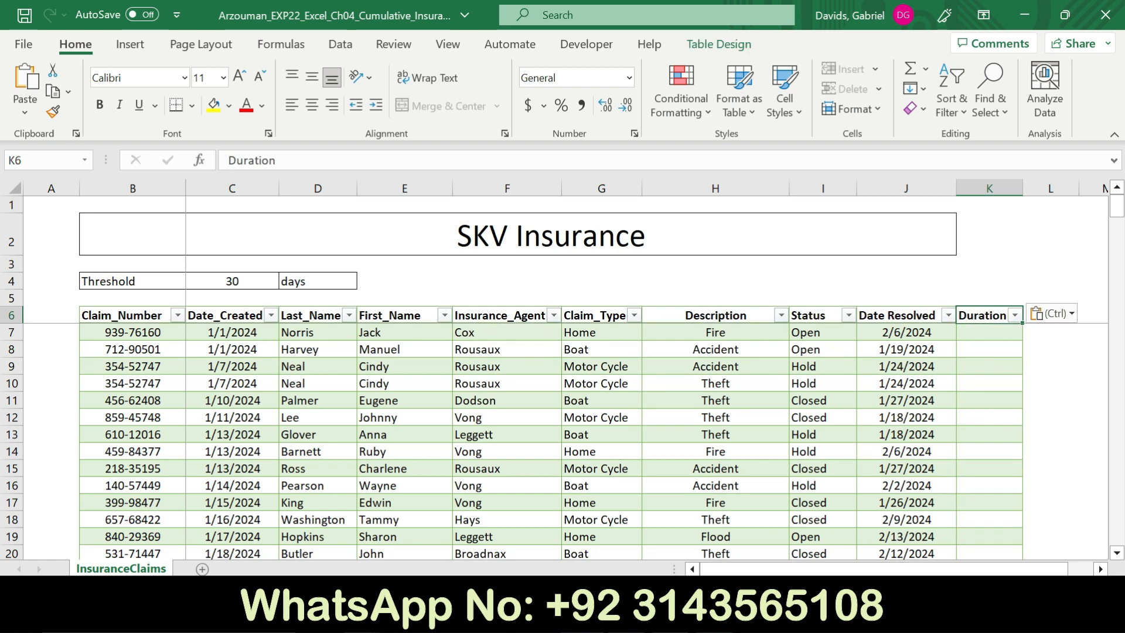
- Back in the Word instructions, remove bold and highlighting from step 5 and apply bold and yellow highlighting to step 6
key("alt+Tab")
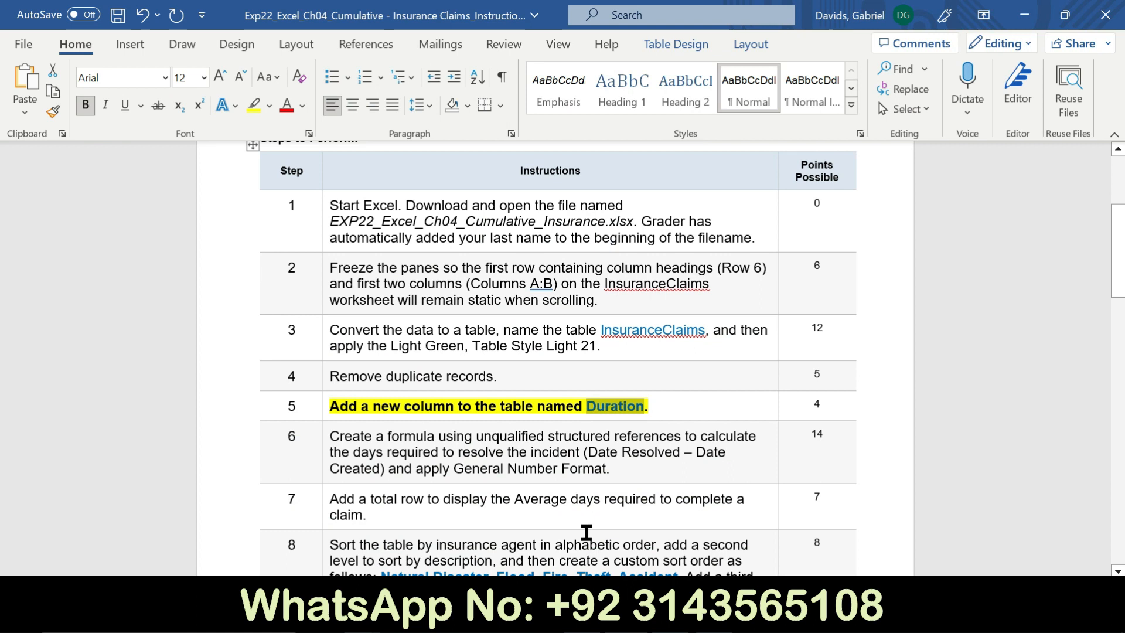
left_click(324, 414)
left_click(339, 382)
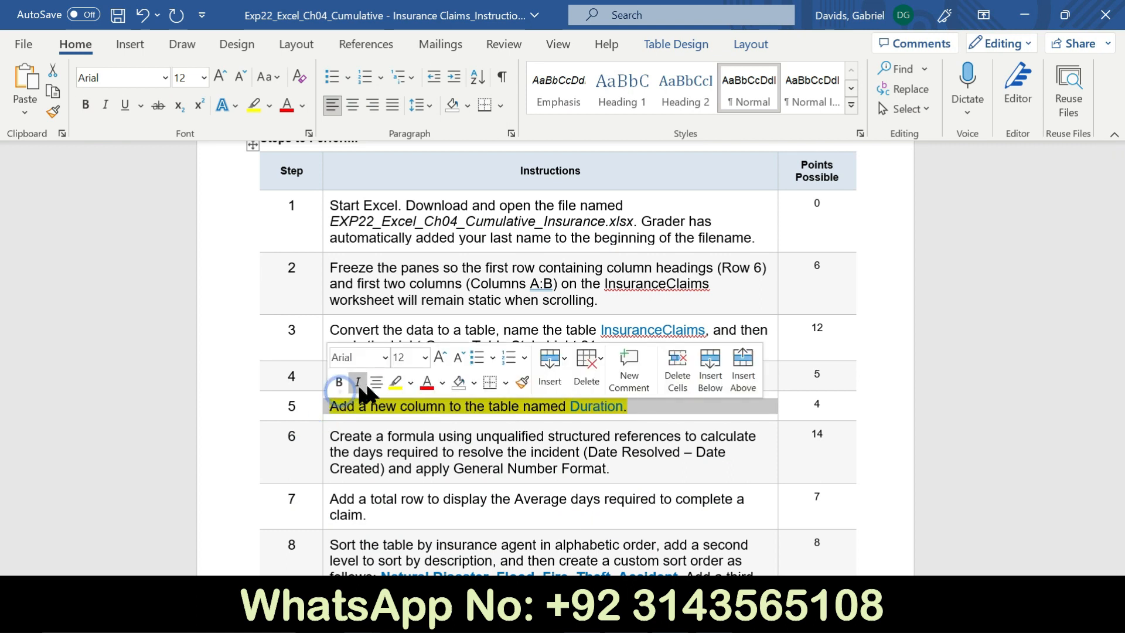
left_click(398, 382)
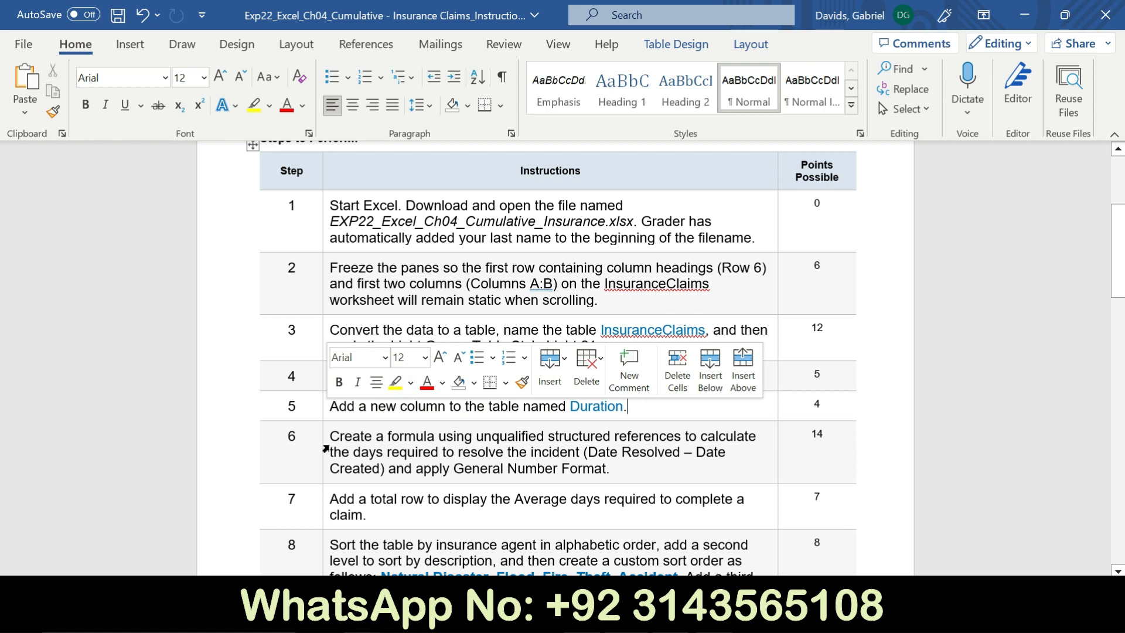
left_click(325, 449)
left_click(339, 417)
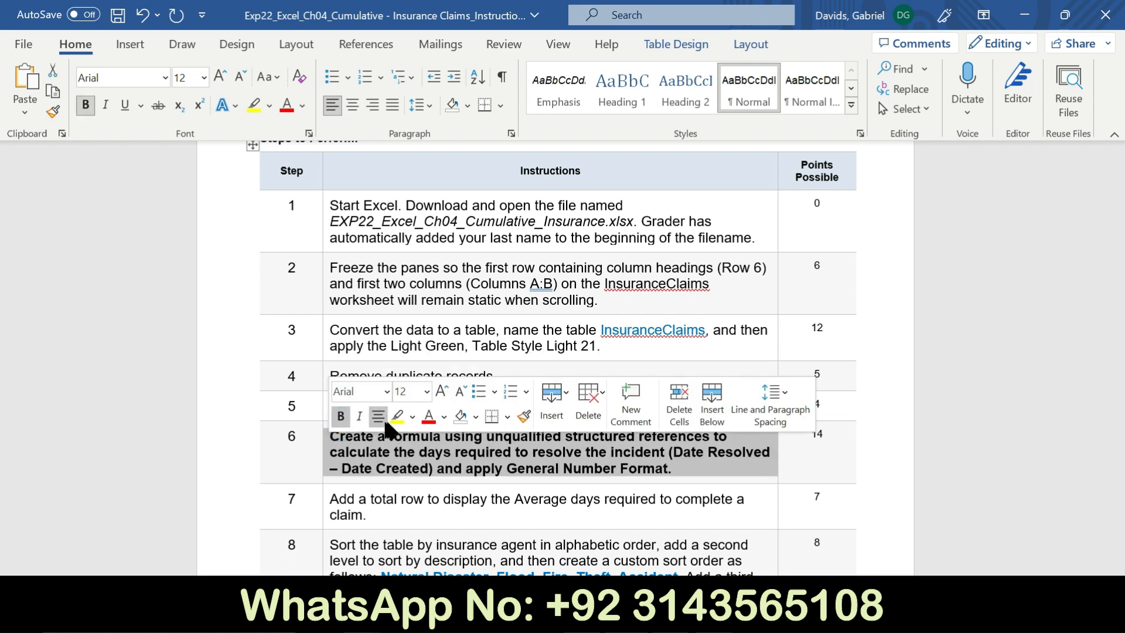
left_click(397, 416)
left_click(306, 443)
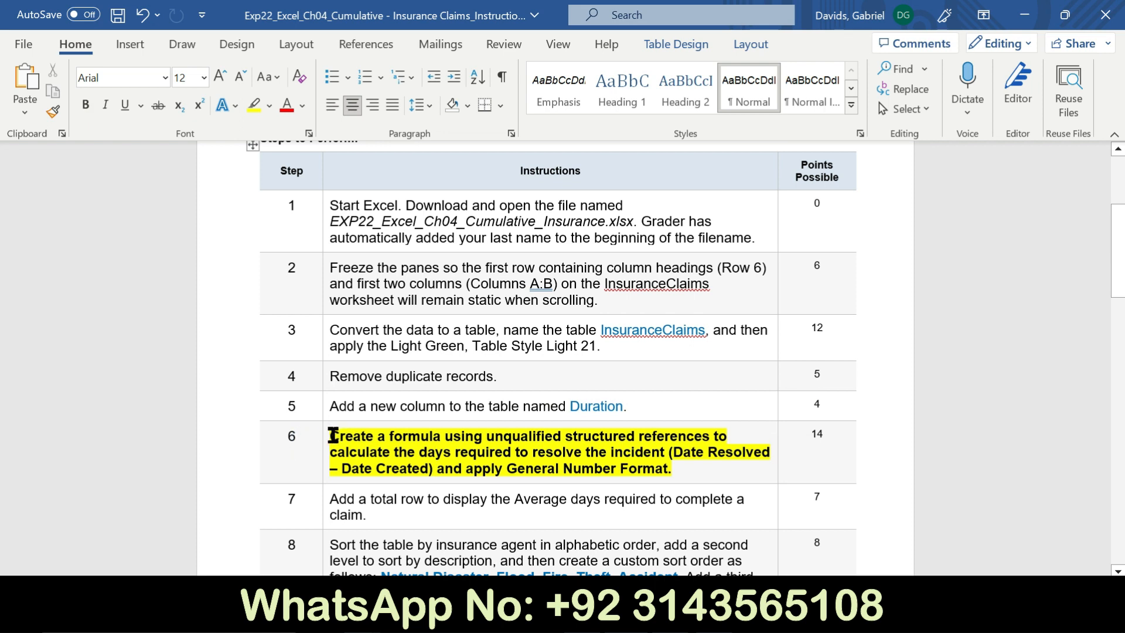
left_click_drag(331, 406, 543, 409)
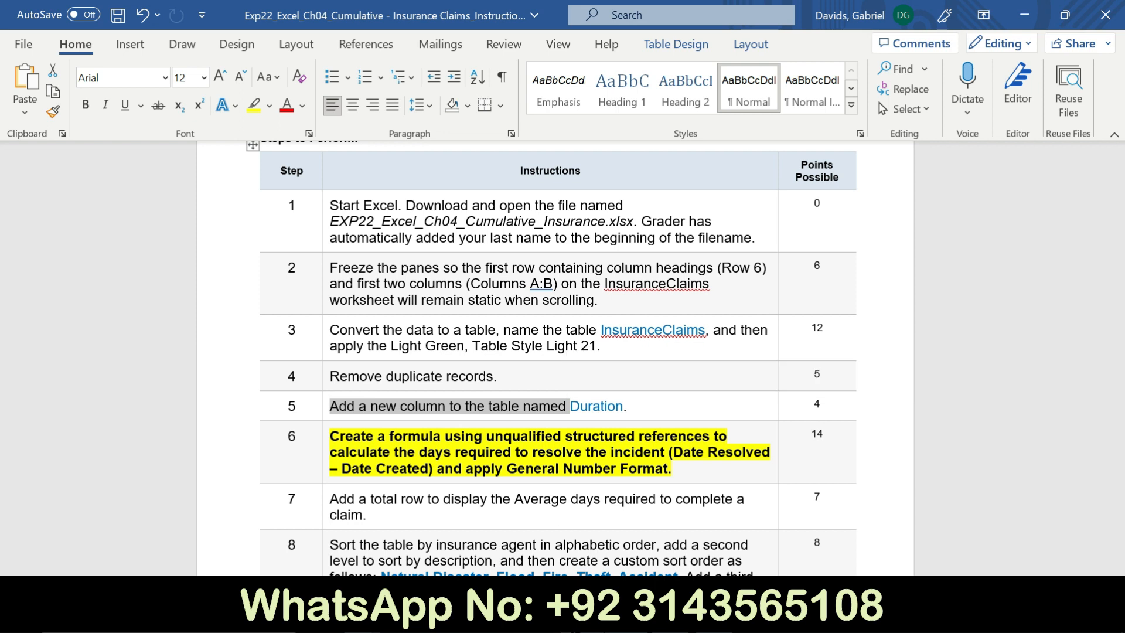
key("alt+Tab")
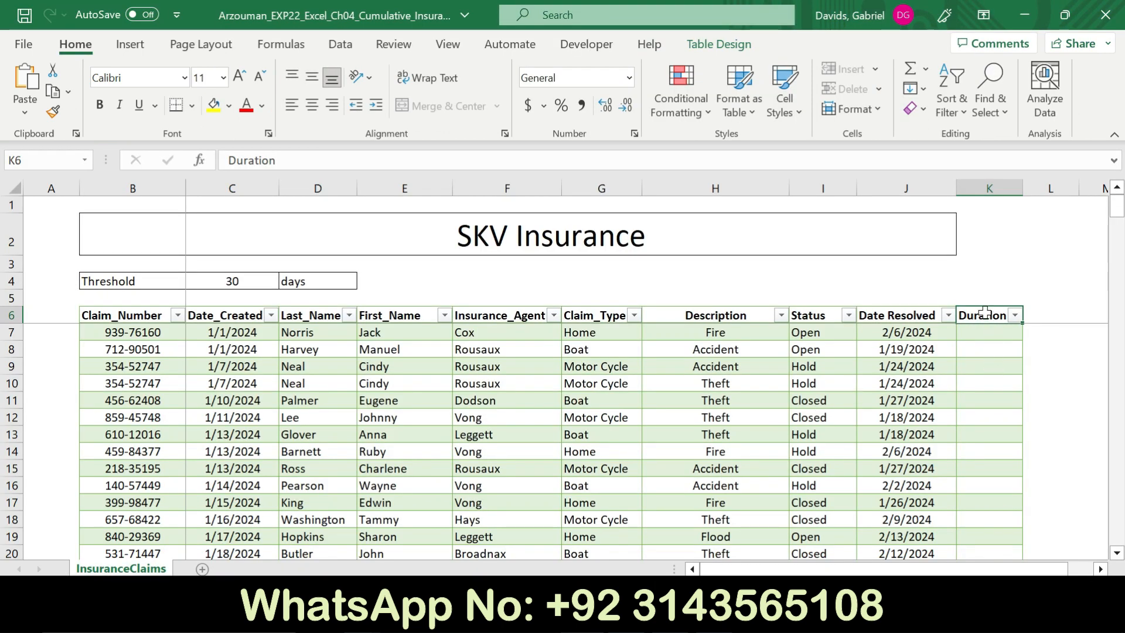
right_click(1038, 314)
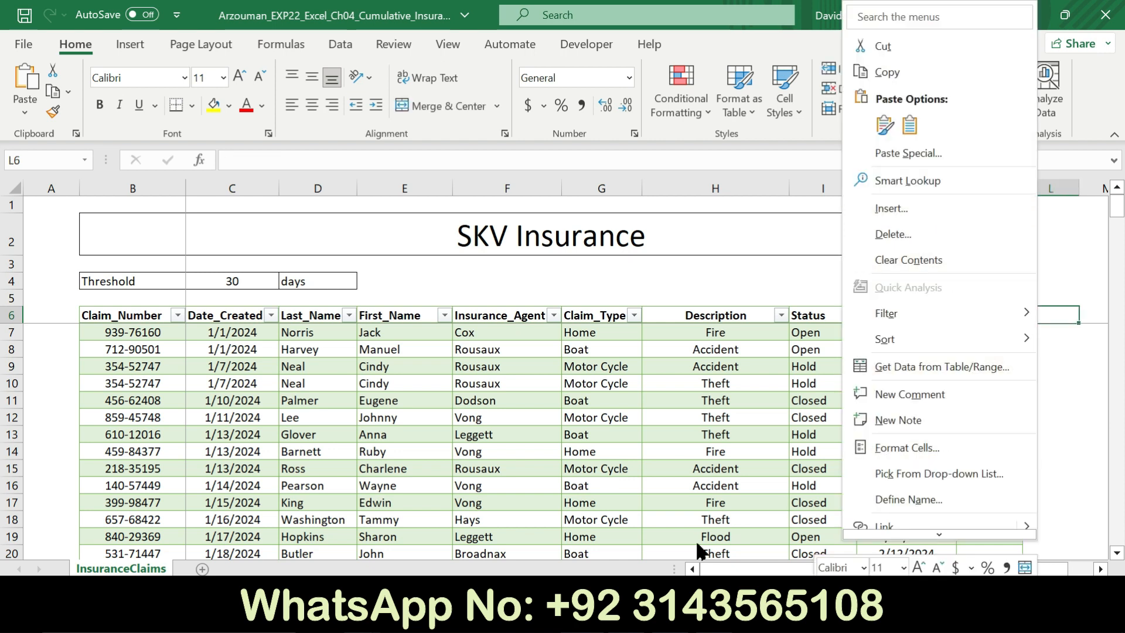
left_click(644, 614)
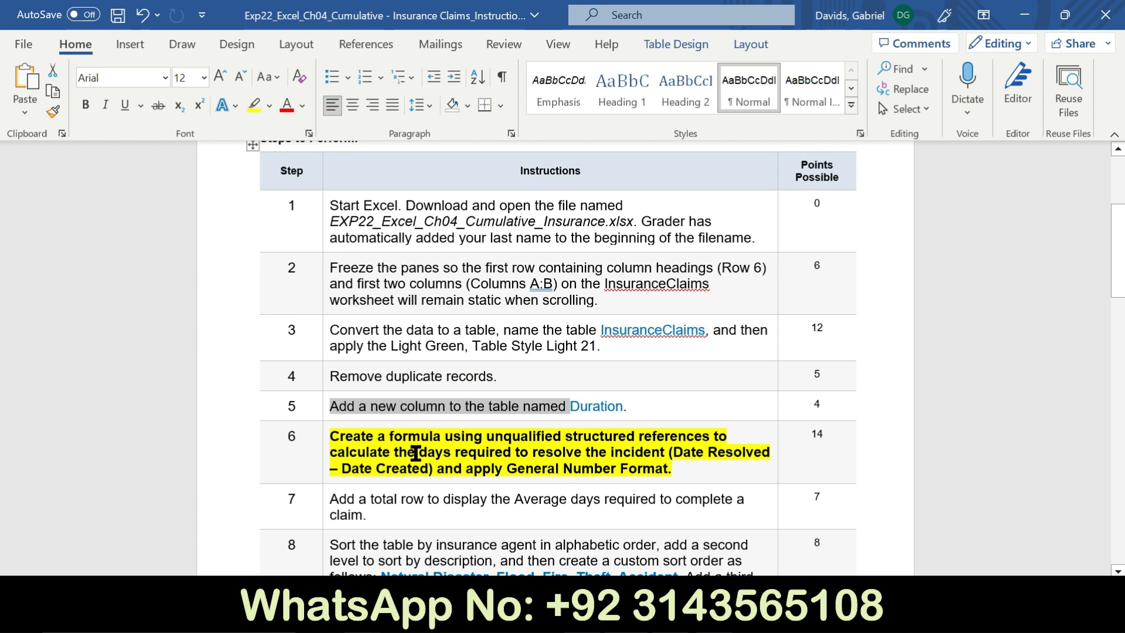
- Using the step 6 instruction, enter the formula =([@[Date Resolved]]-[@[Date_Created]]) in cell K7 of the Duration column in Excel
left_click_drag(332, 439, 434, 466)
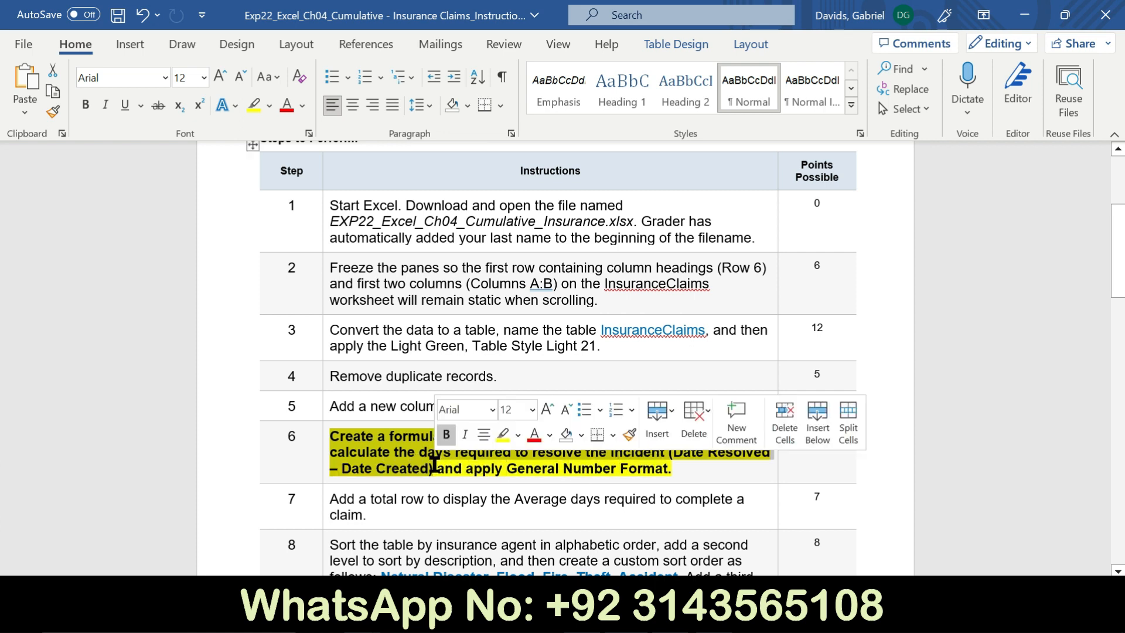
key("alt+Tab")
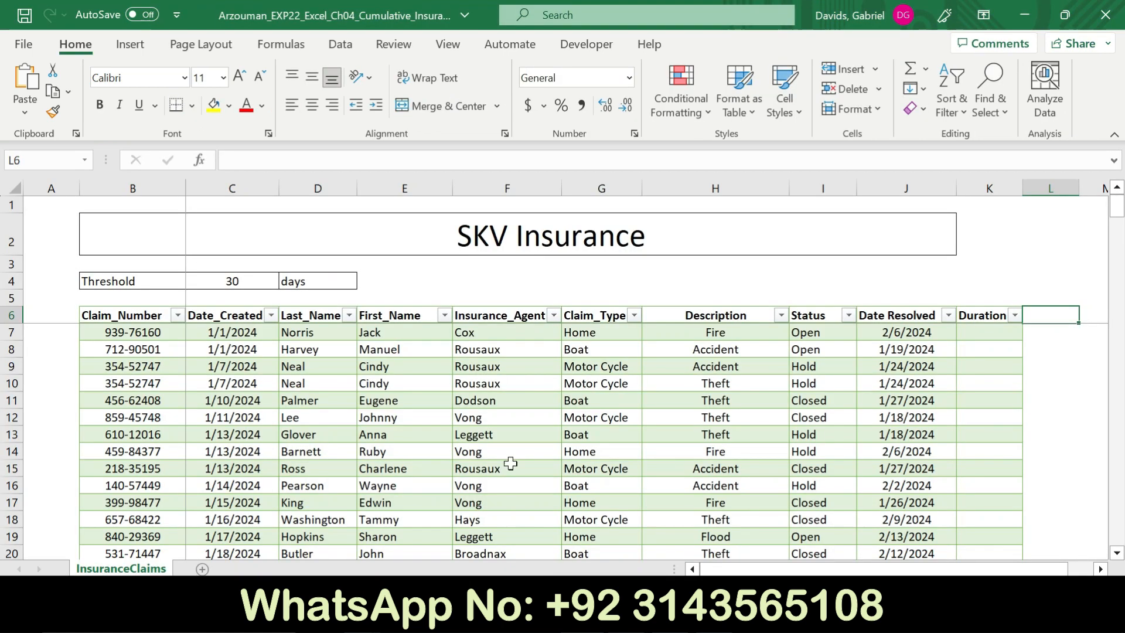
key("alt")
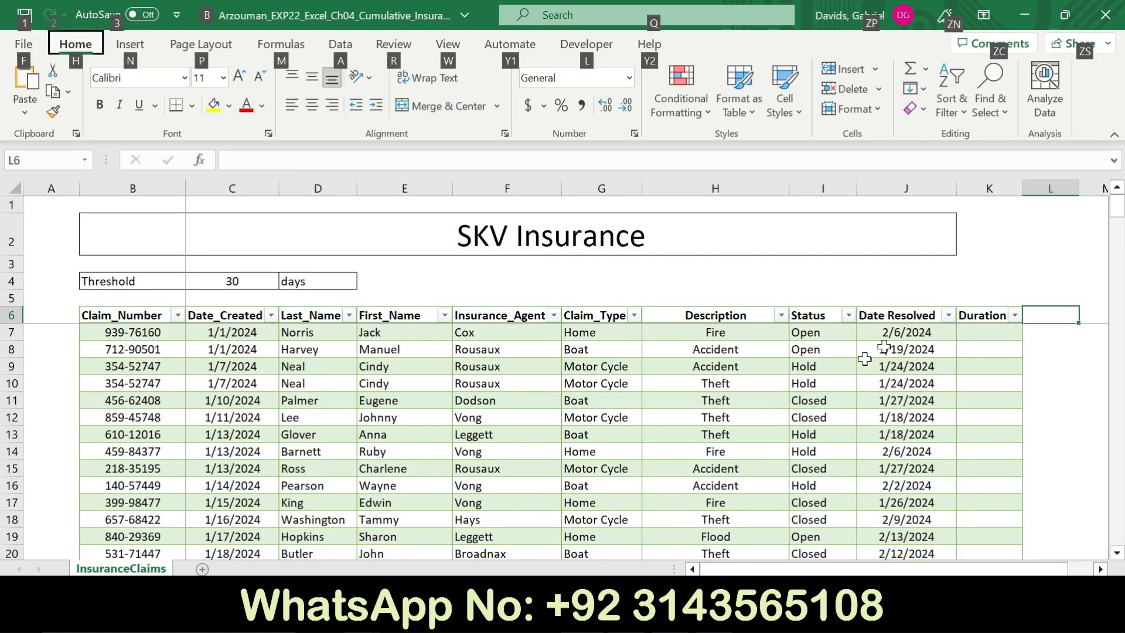
left_click(974, 337)
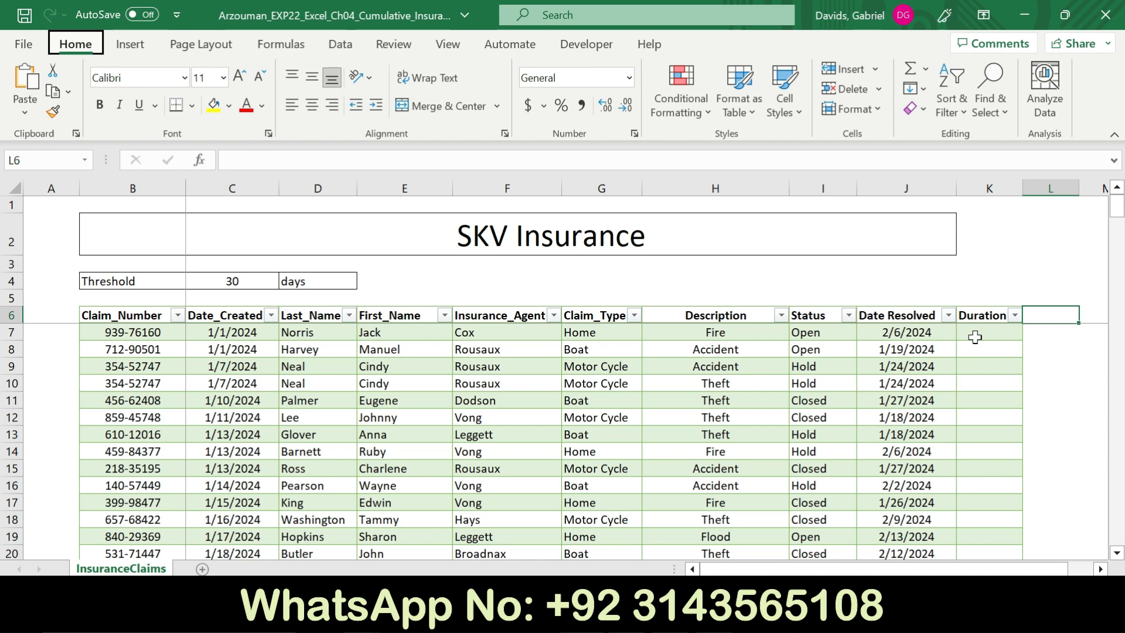
left_click(975, 336)
type("=")
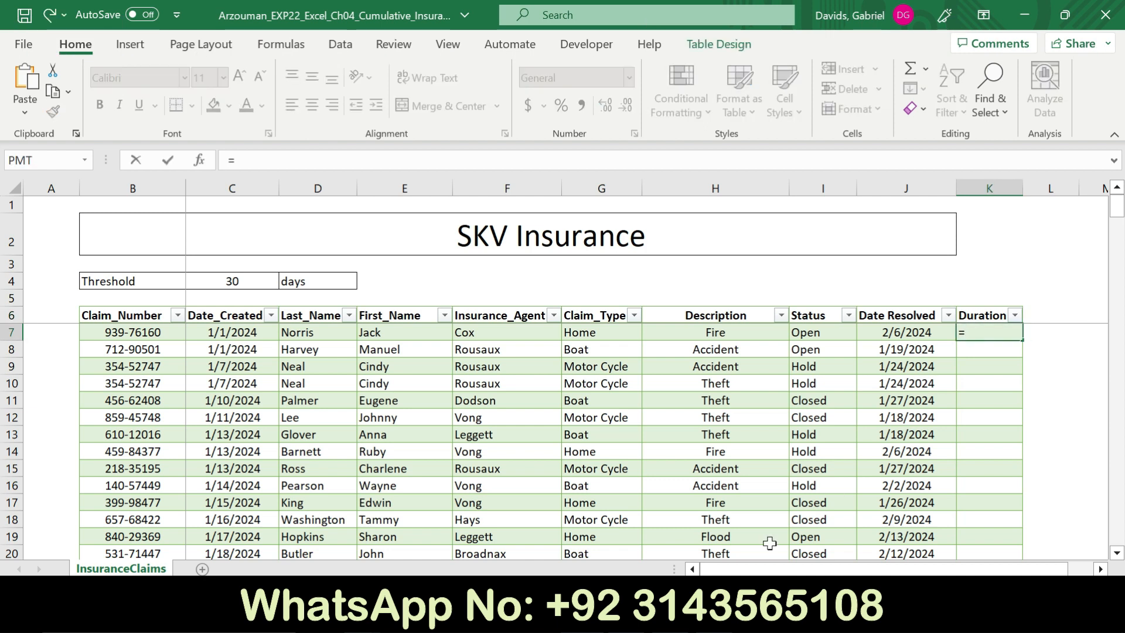
key("alt+Tab")
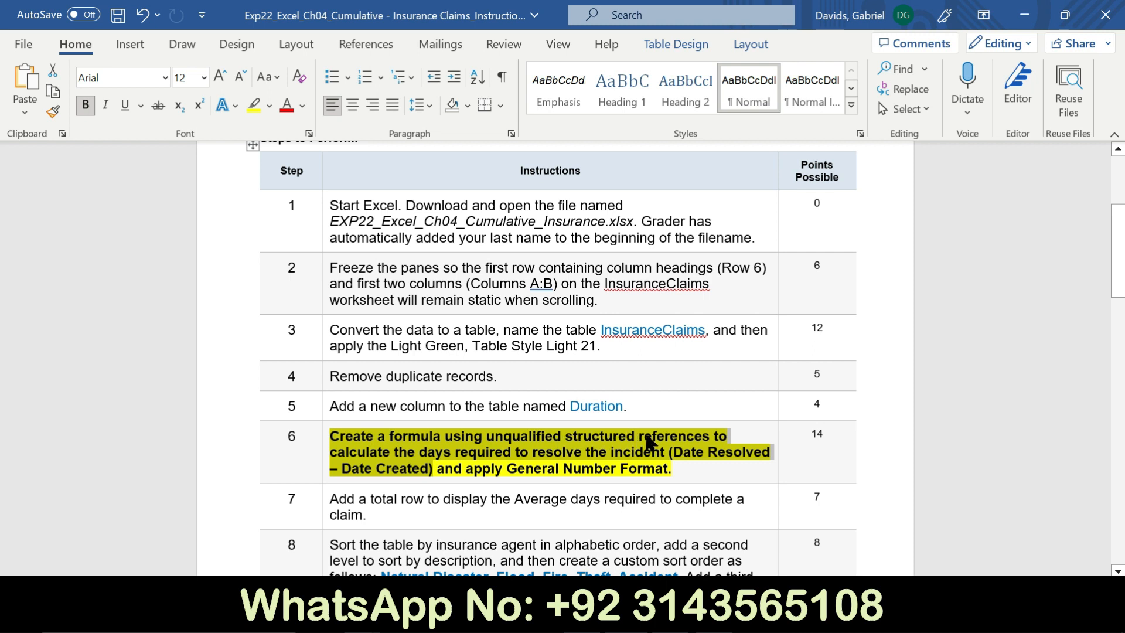
key("alt+Tab")
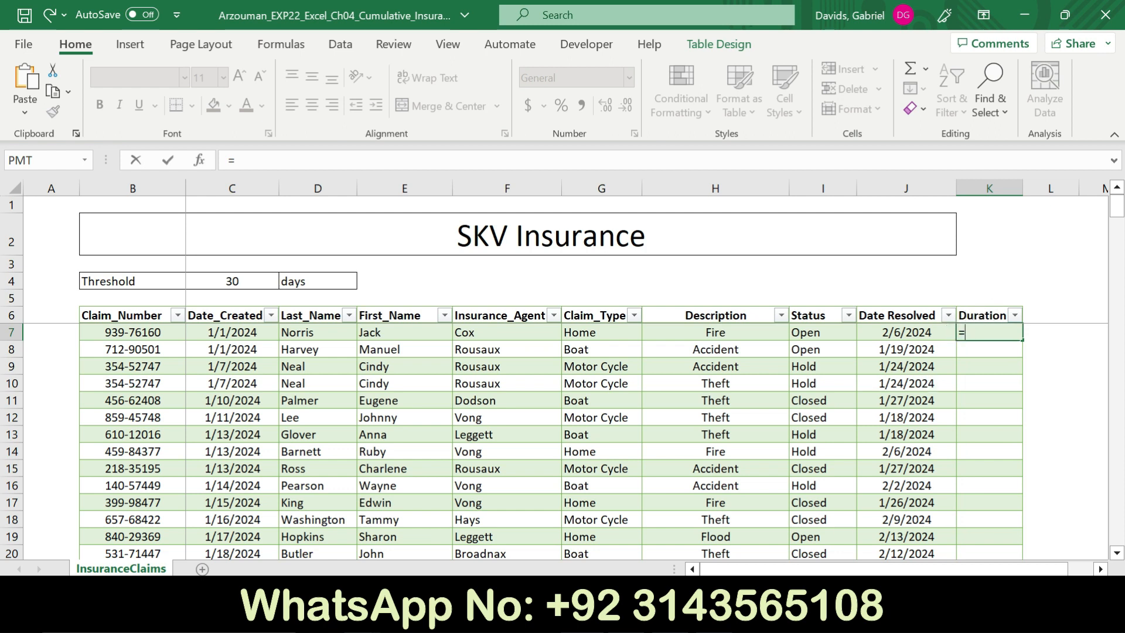
key("alt+Tab")
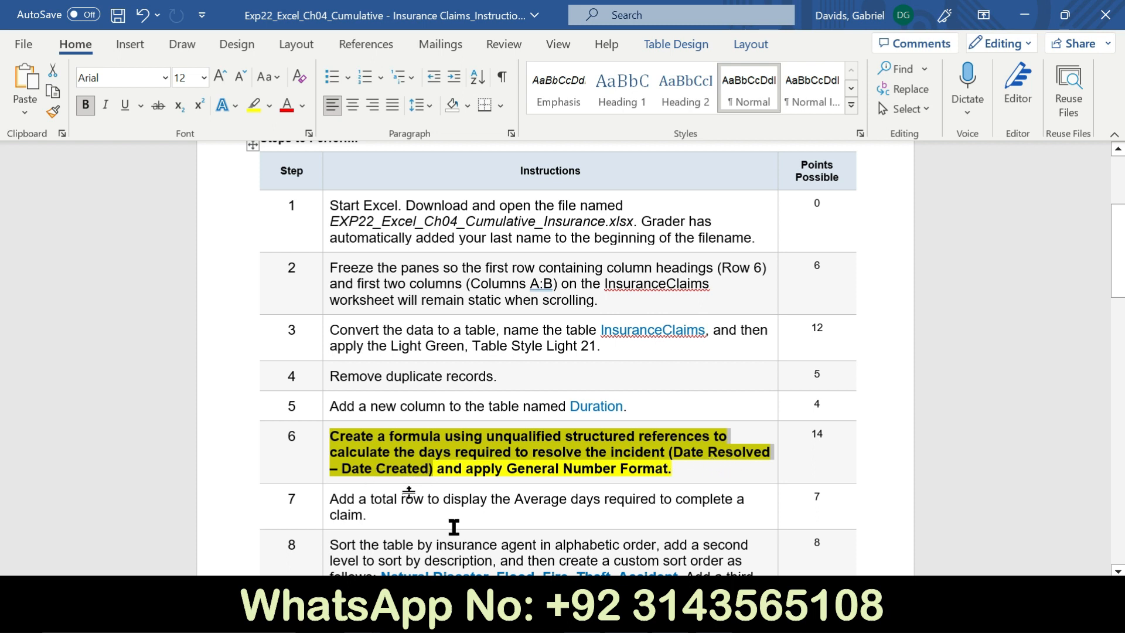
key("alt+Tab")
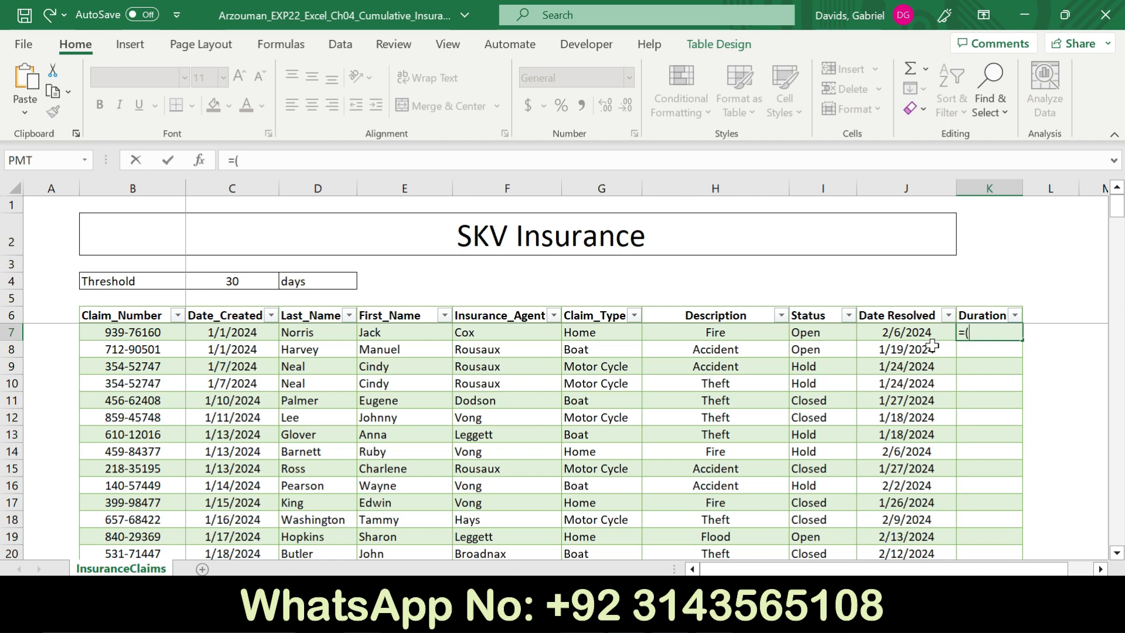
left_click(893, 325)
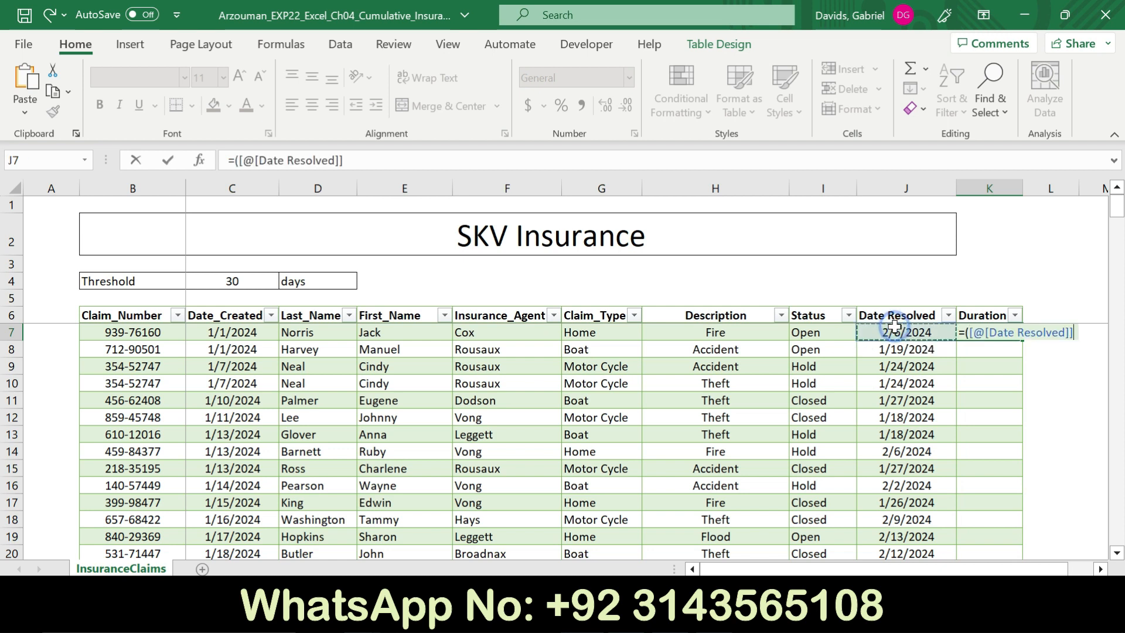
type("-")
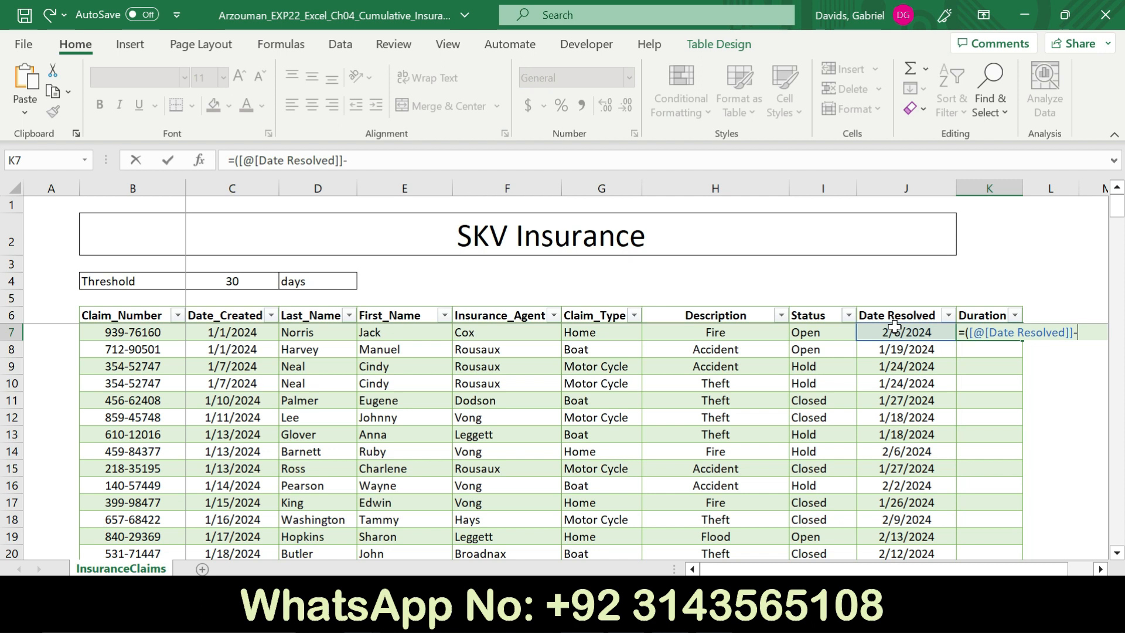
left_click(241, 331)
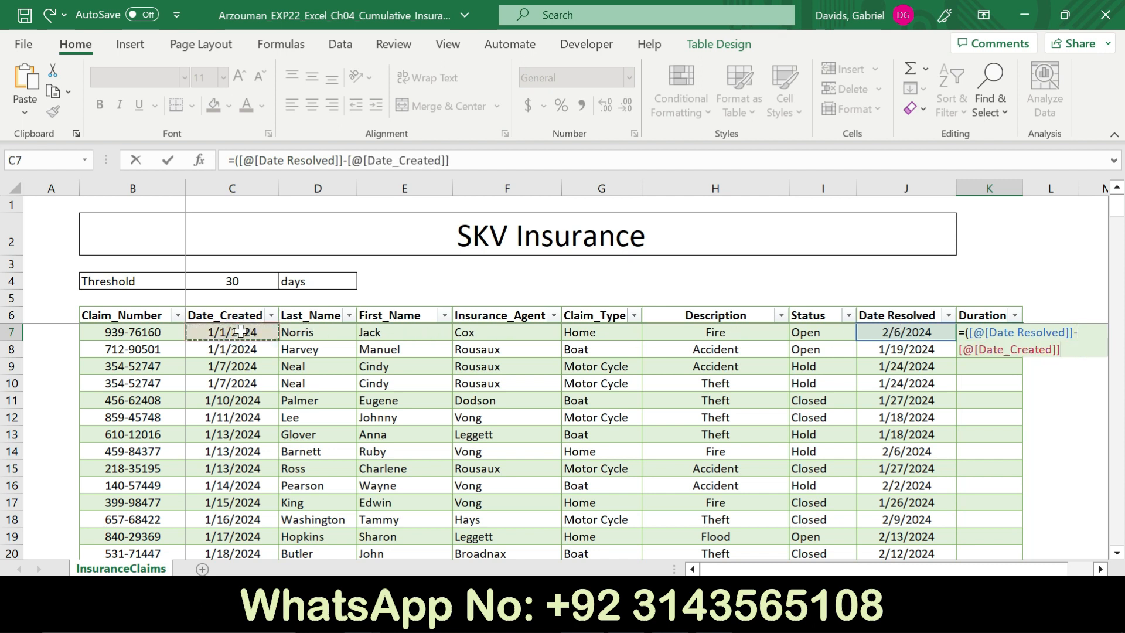
type(")")
key("Return")
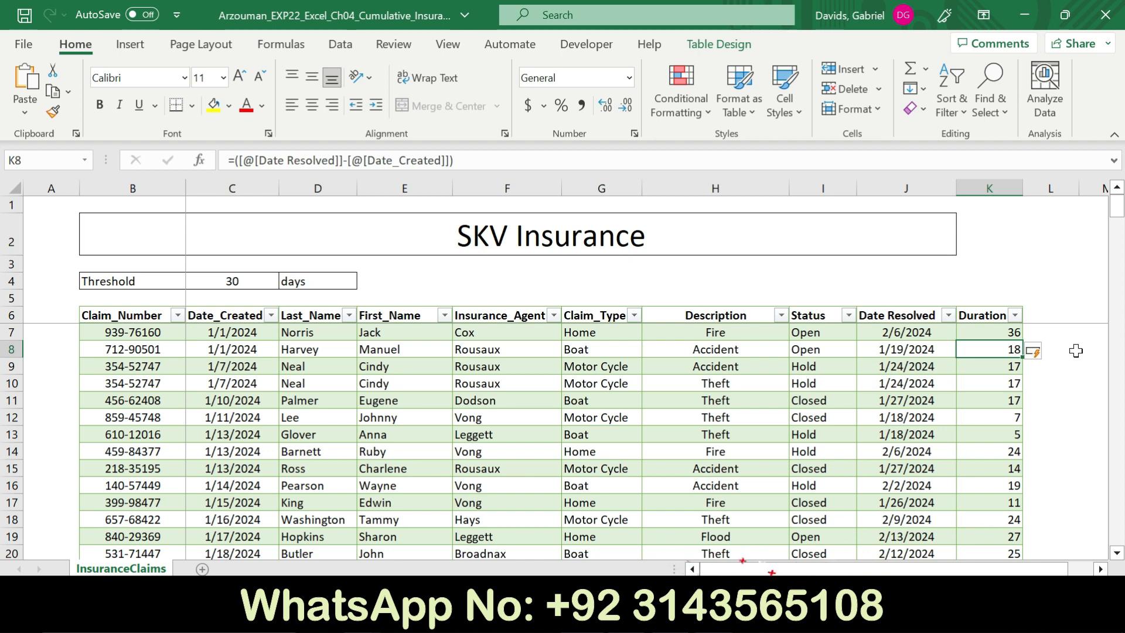
- Check the Duration column's number format in Excel against the General Number Format requirement of step 6 in Word
mouse_move(1116, 208)
left_mouse_down()
mouse_move(1104, 554)
mouse_move(1113, 226)
left_mouse_up()
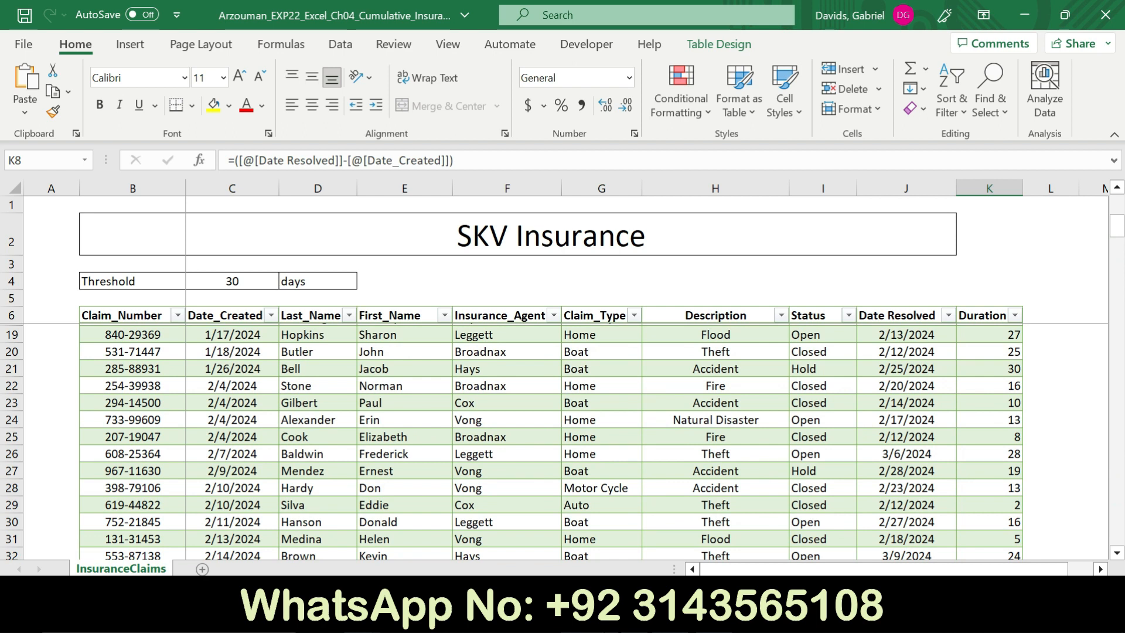
key("alt+Tab")
left_click_drag(671, 475, 466, 476)
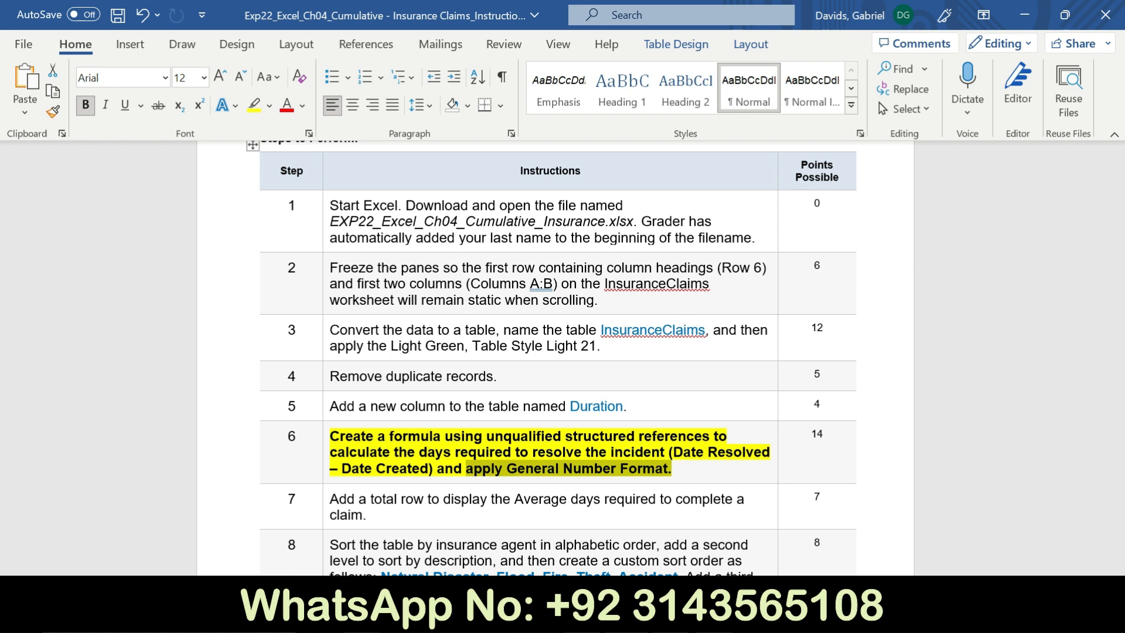
key("alt+Tab")
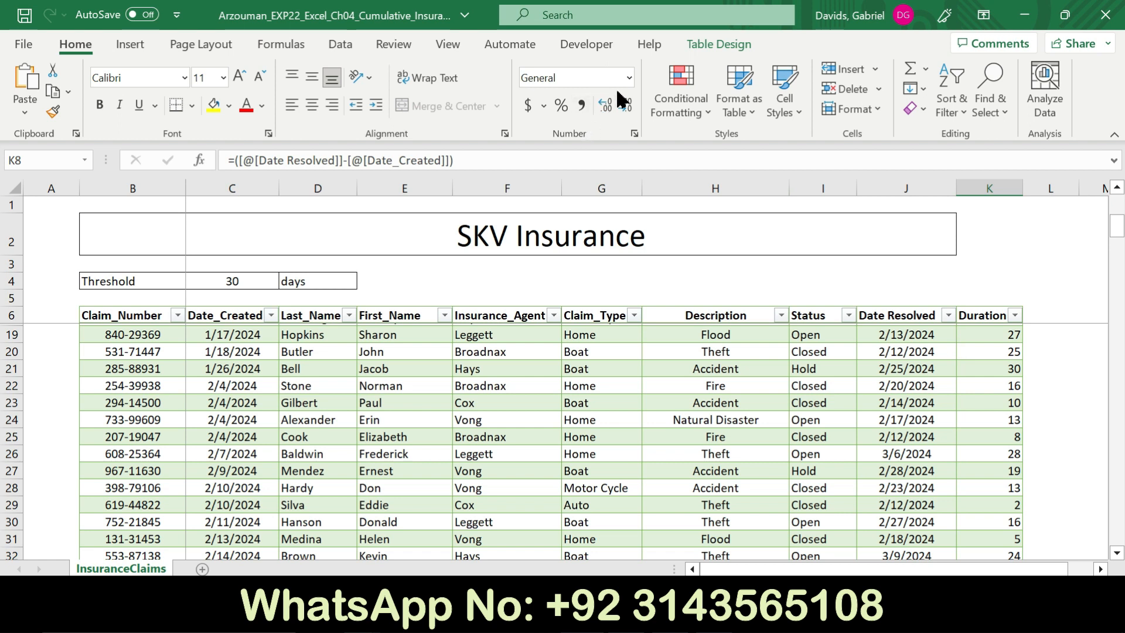
left_click(570, 80)
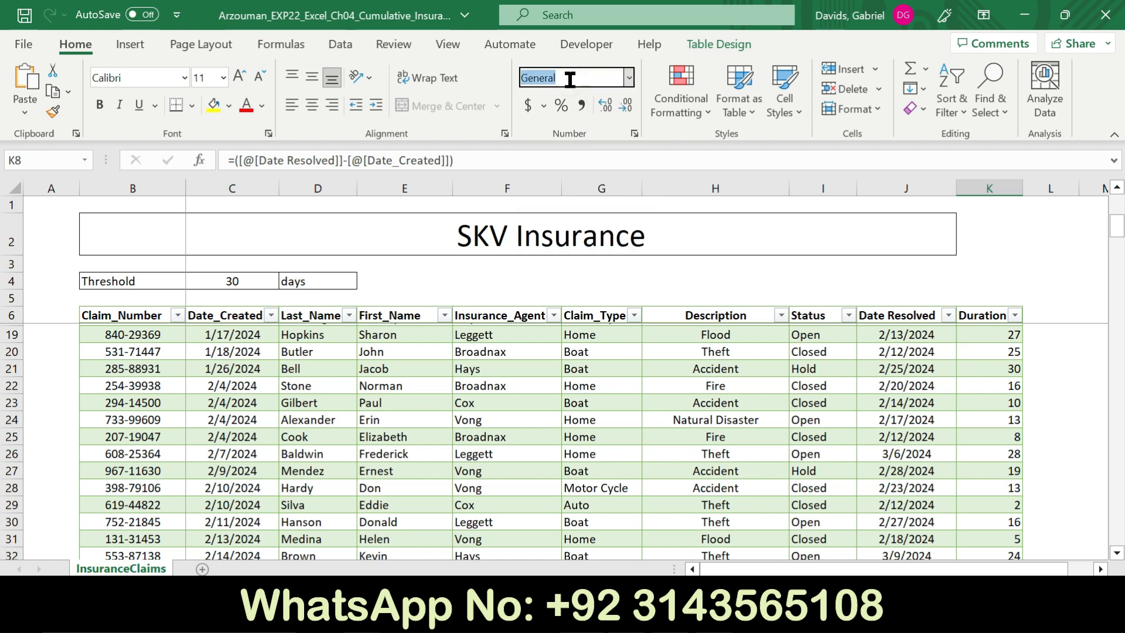
- Switch to the Word instructions and remove bold and highlighting from step 6
key("alt+Tab")
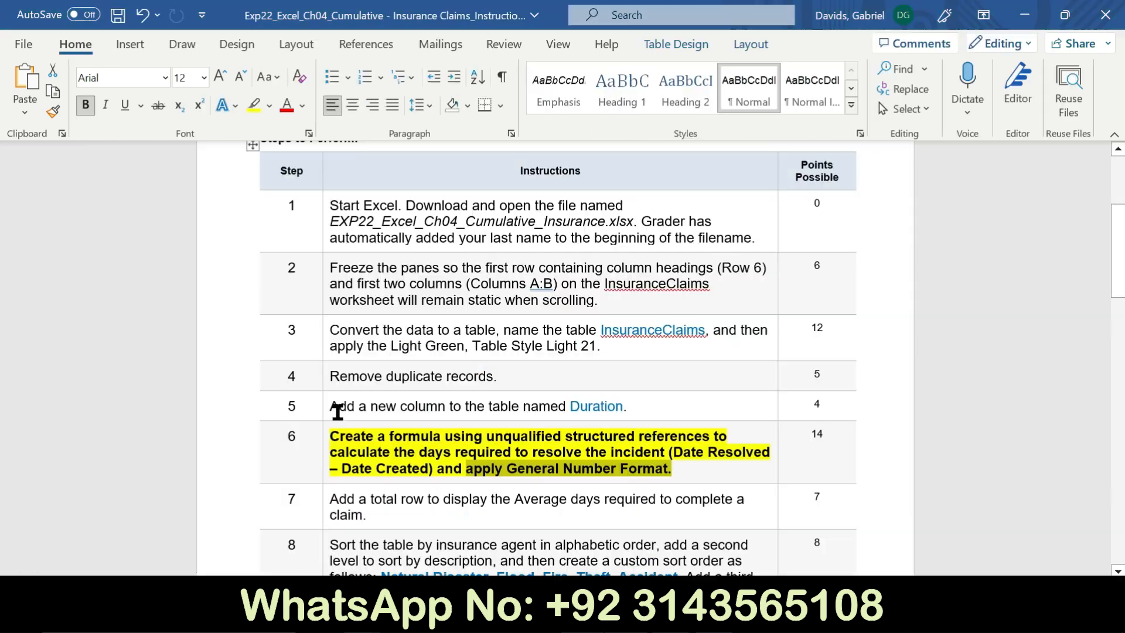
left_click(322, 446)
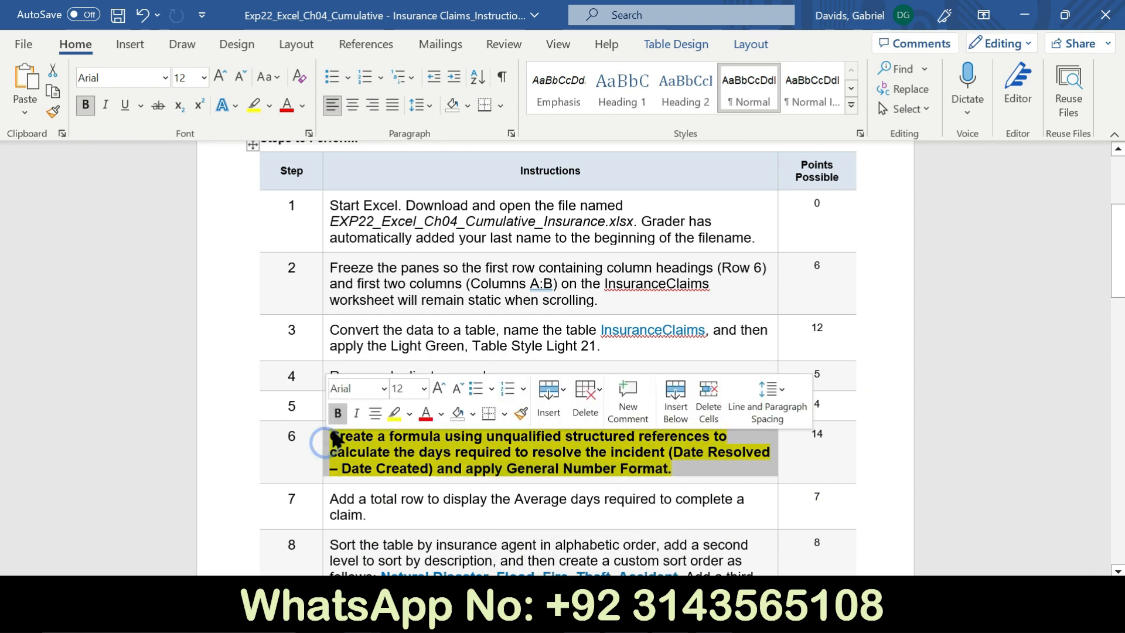
left_click(338, 413)
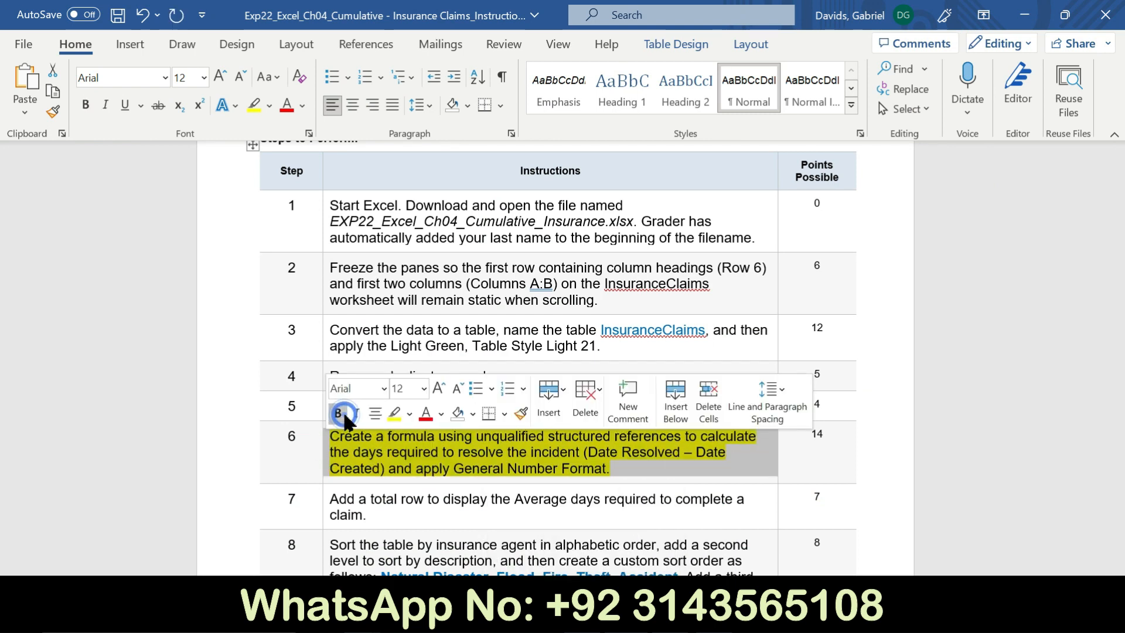
left_click(392, 416)
- Apply bold and yellow highlighting to step 7, then select its instruction text
left_click_drag(1117, 281, 3, 365)
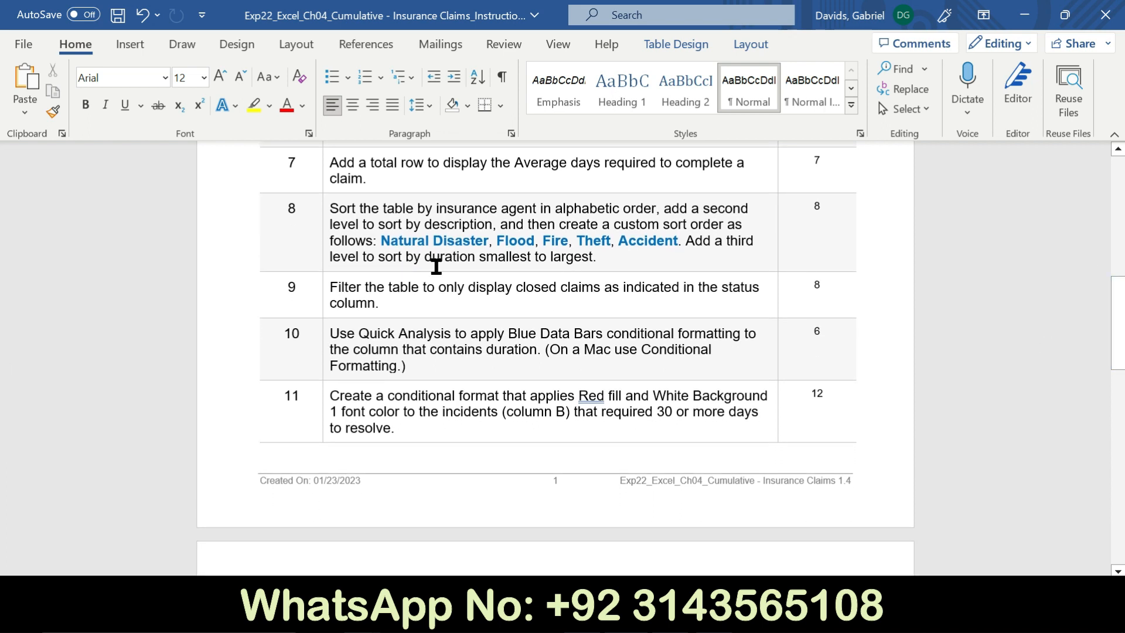
left_click(325, 183)
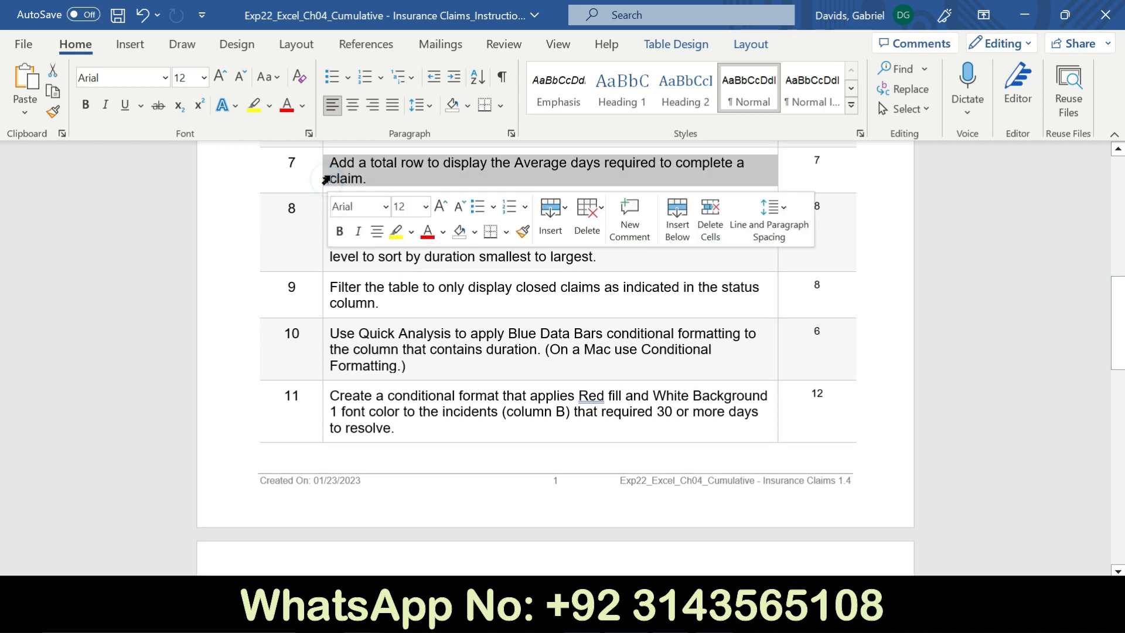
left_click(340, 232)
left_click(396, 232)
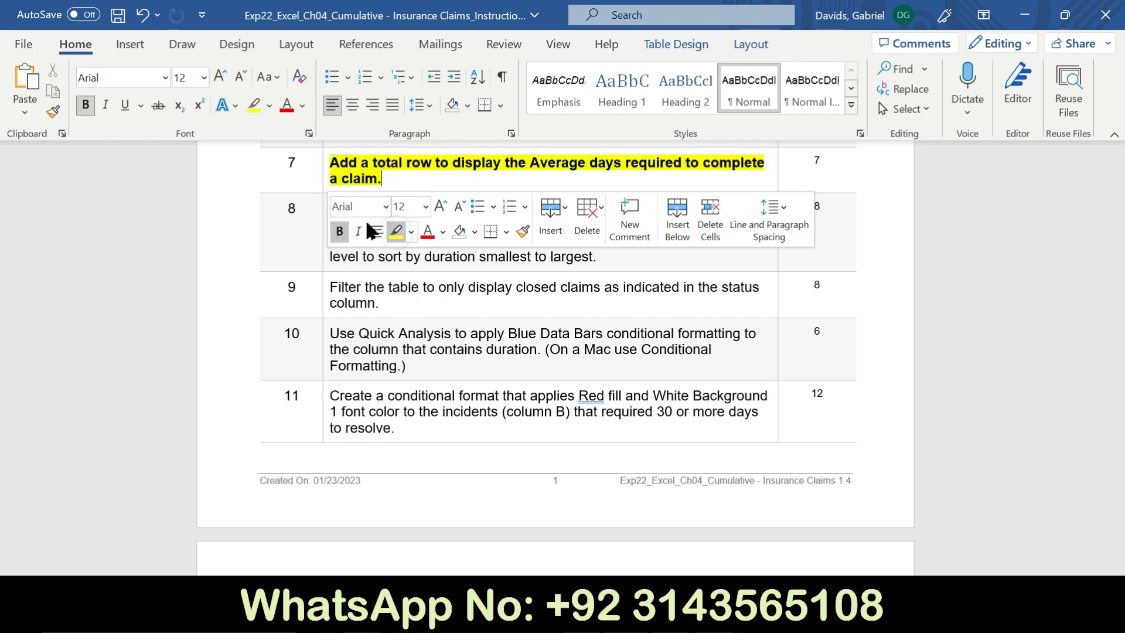
left_click(311, 183)
left_click_drag(333, 166, 675, 181)
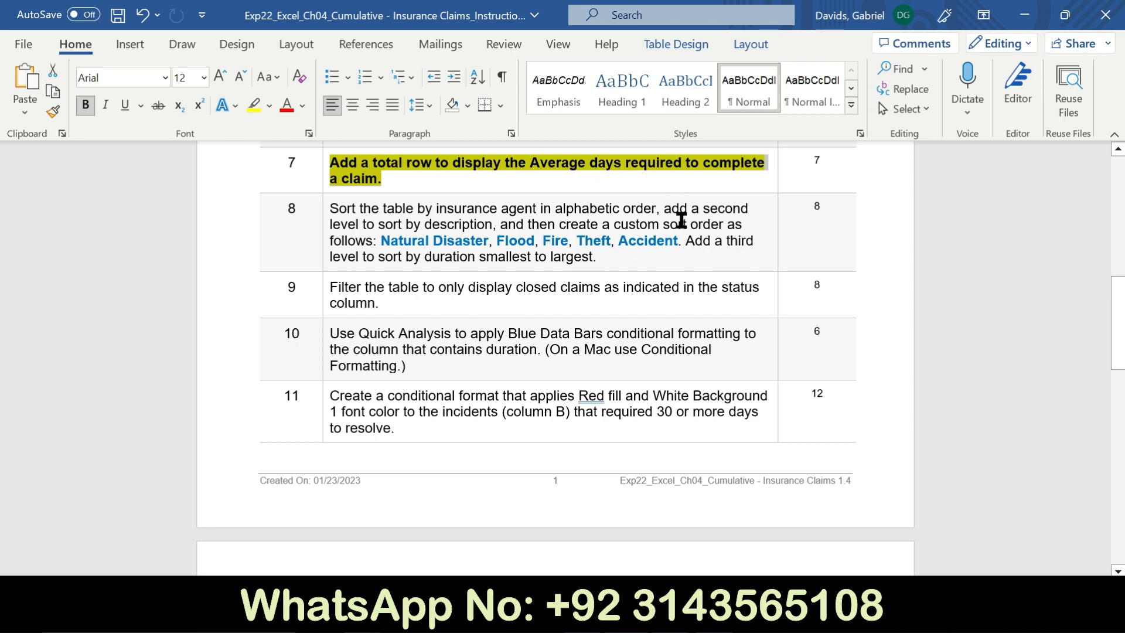
- Switch to Excel and go to the last records of the InsuranceClaims table
left_click(604, 592)
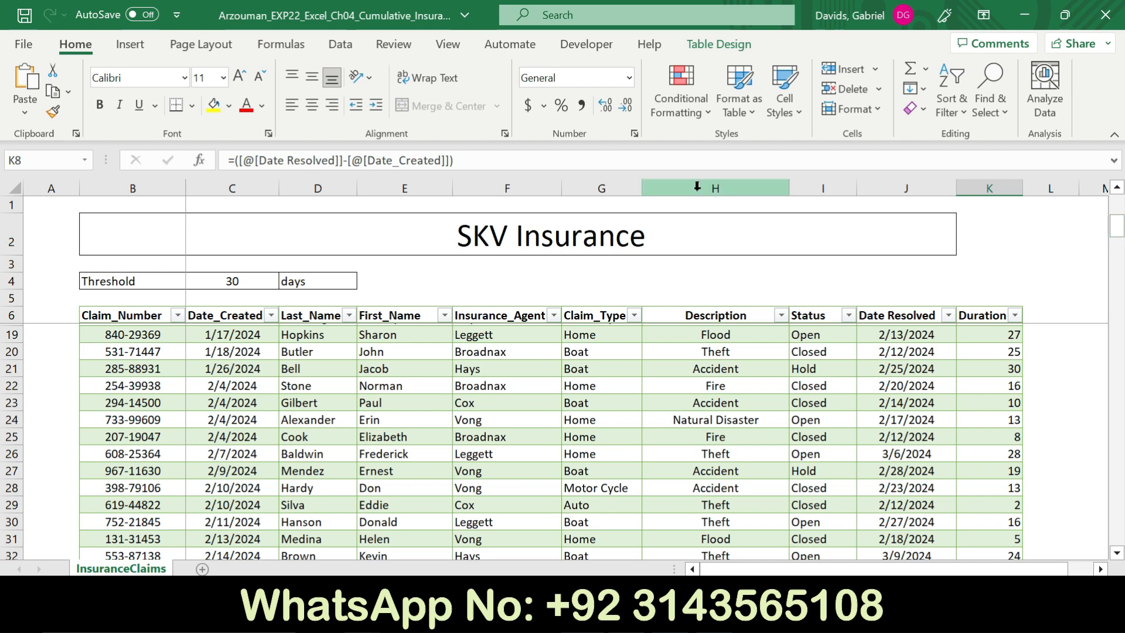
left_click_drag(1117, 229, 1116, 548)
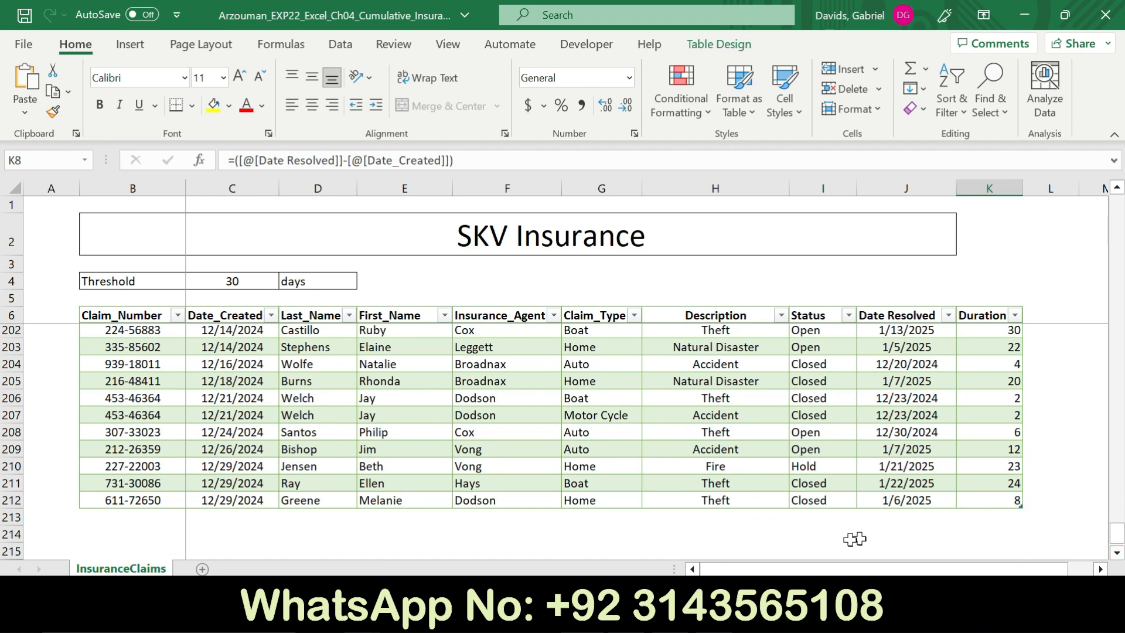
left_click(130, 44)
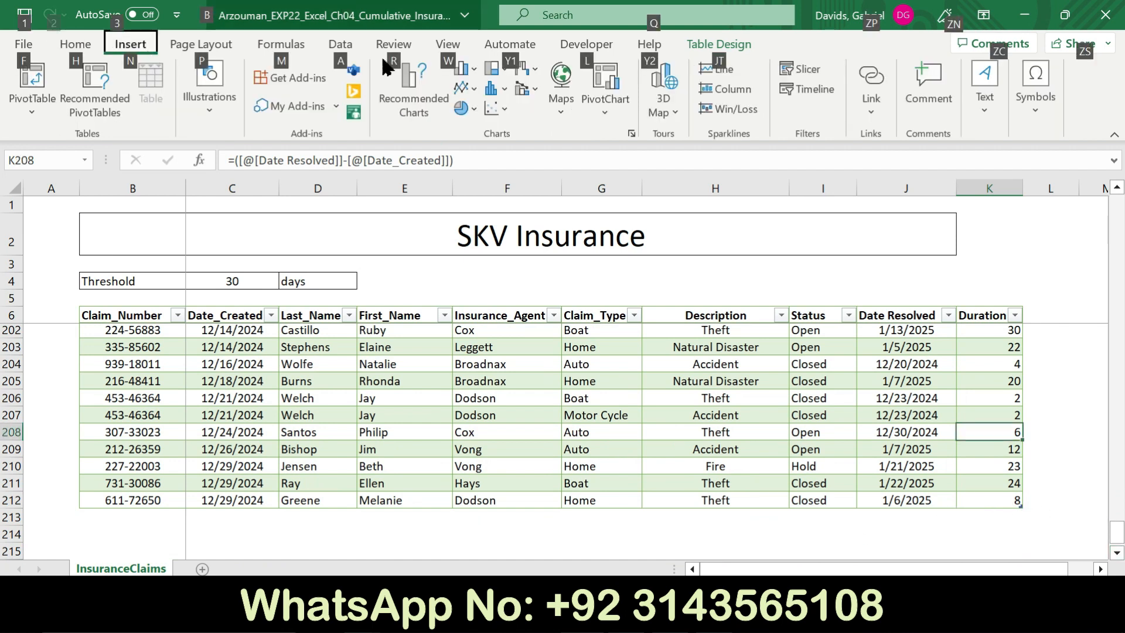
left_click(331, 252)
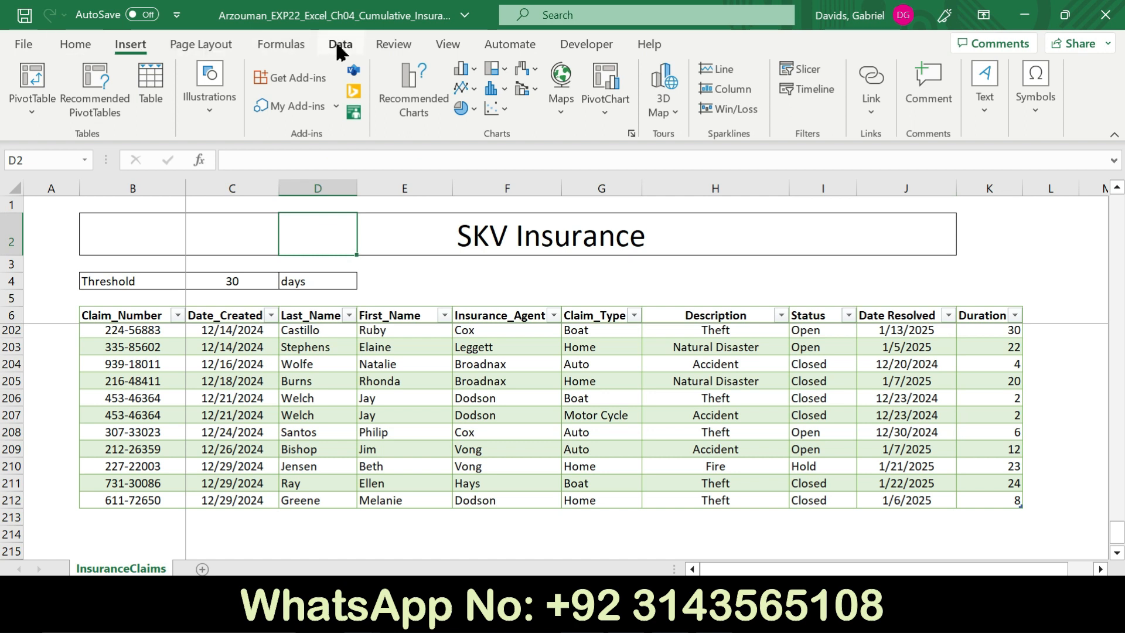
left_click(402, 47)
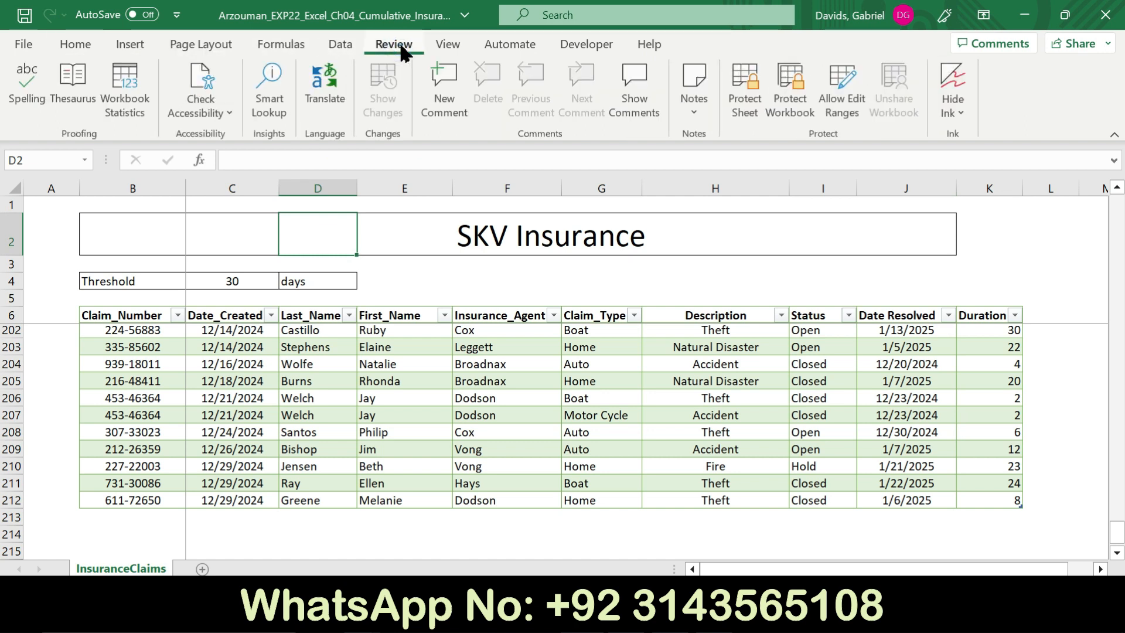
left_click(340, 46)
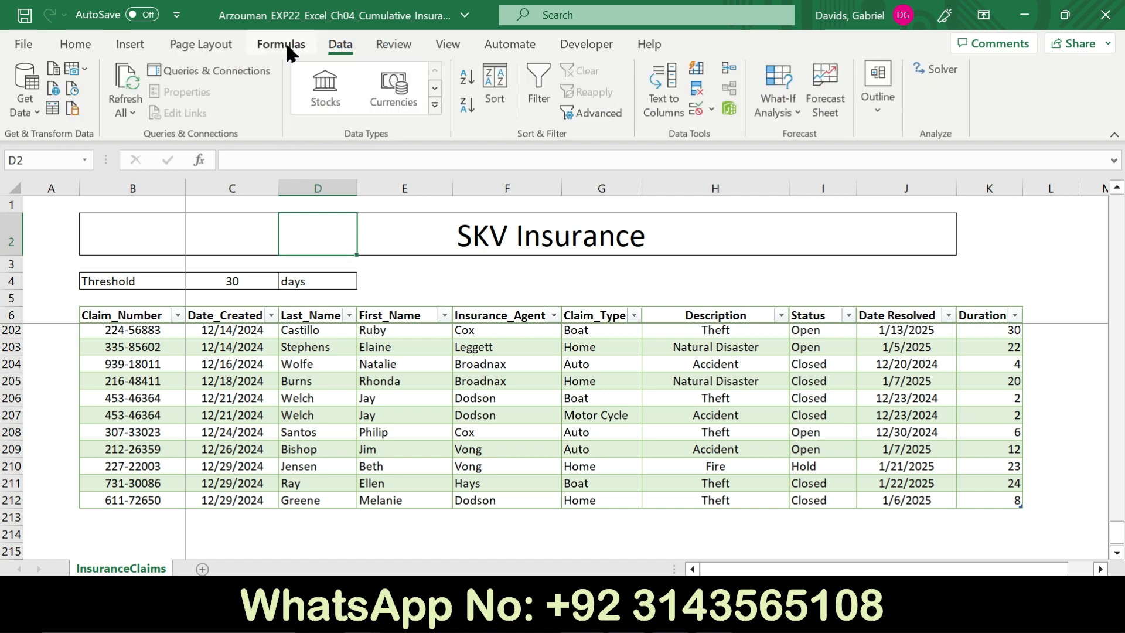
left_click(288, 49)
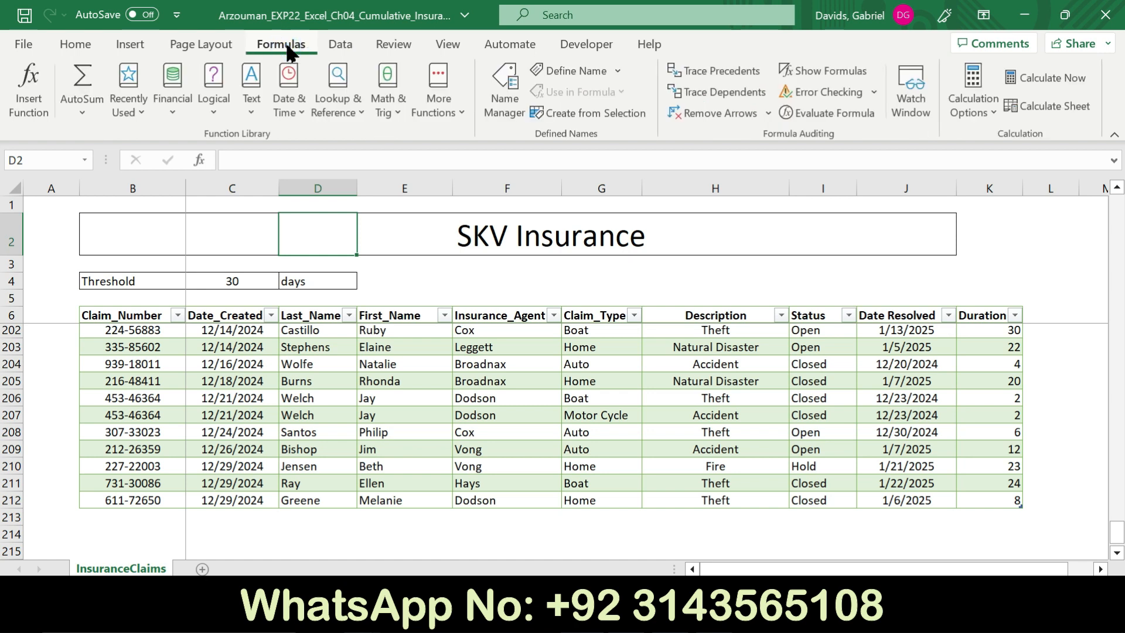
key("alt")
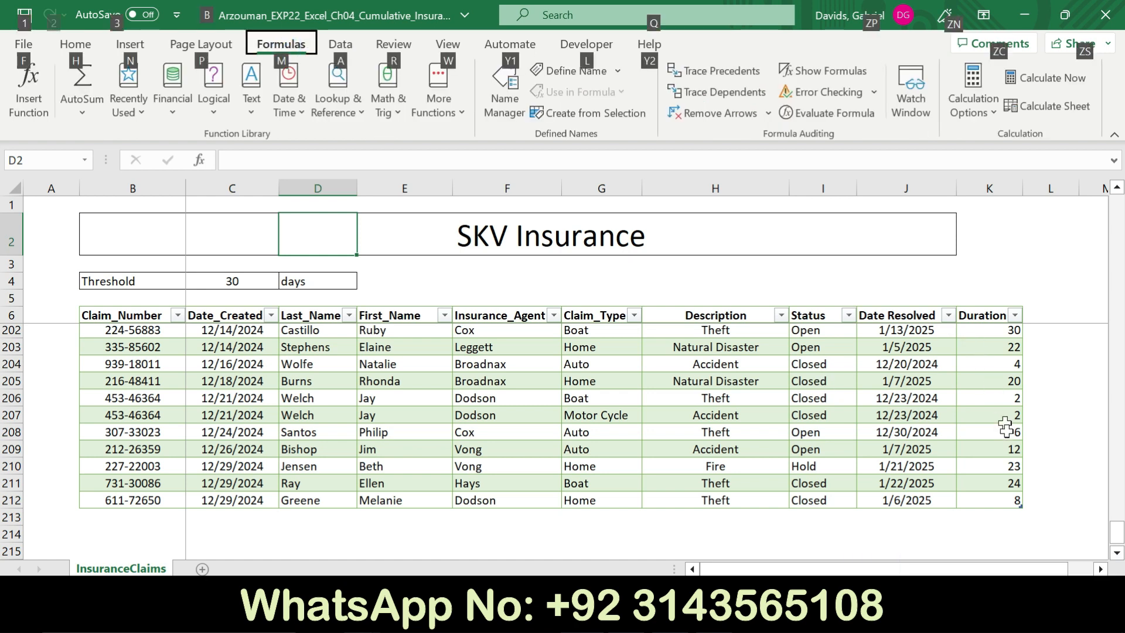
- Add a total row to the InsuranceClaims table
left_click(1008, 463)
left_click(1008, 416)
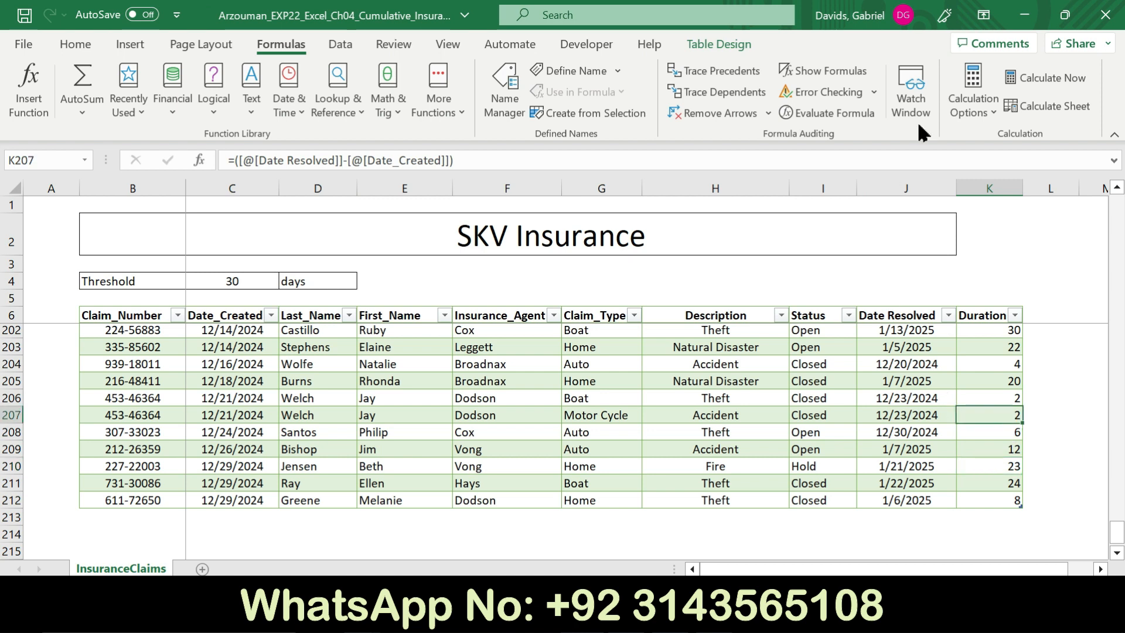
left_click(719, 44)
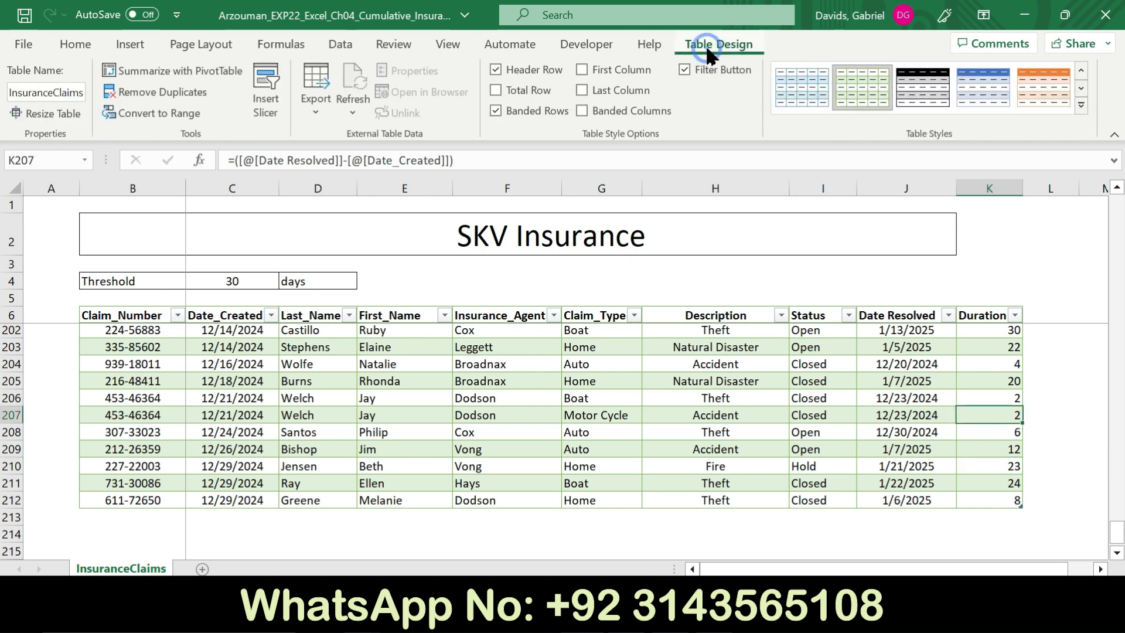
left_click(496, 91)
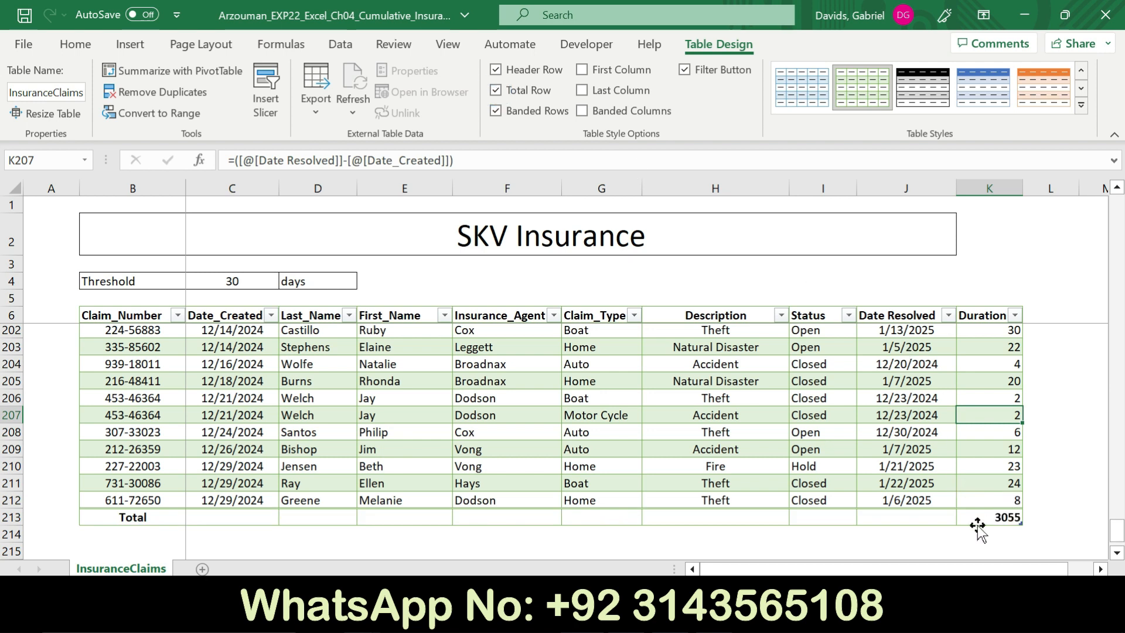
- Set the total row's Duration calculation in the InsuranceClaims table to Average after checking step 7 in the Word instructions
left_click(1012, 518)
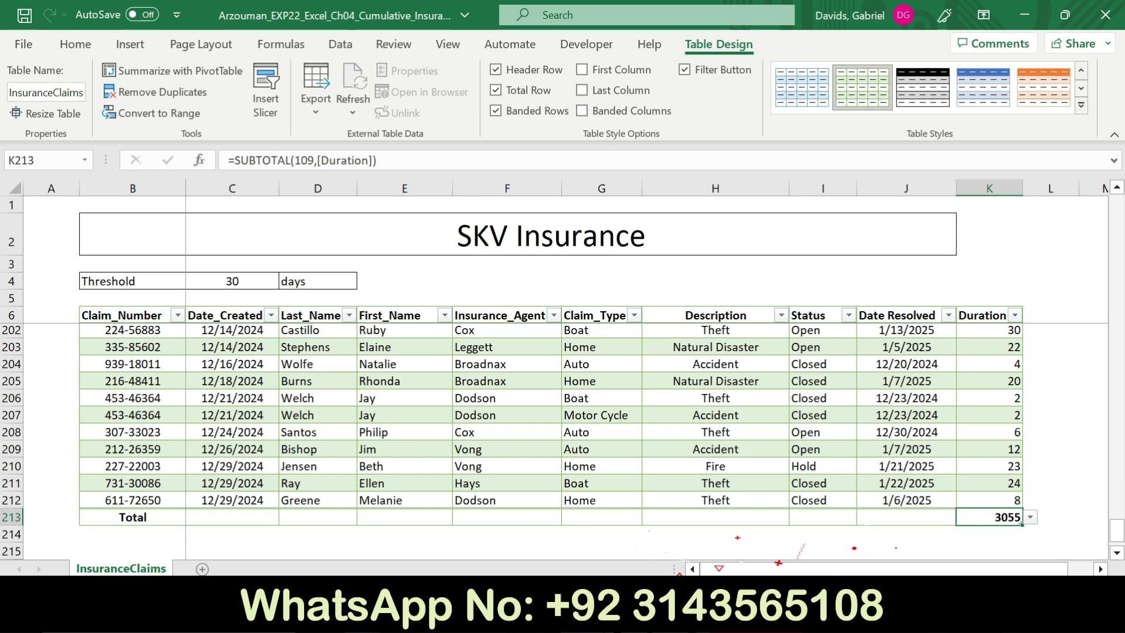
key("alt+Tab")
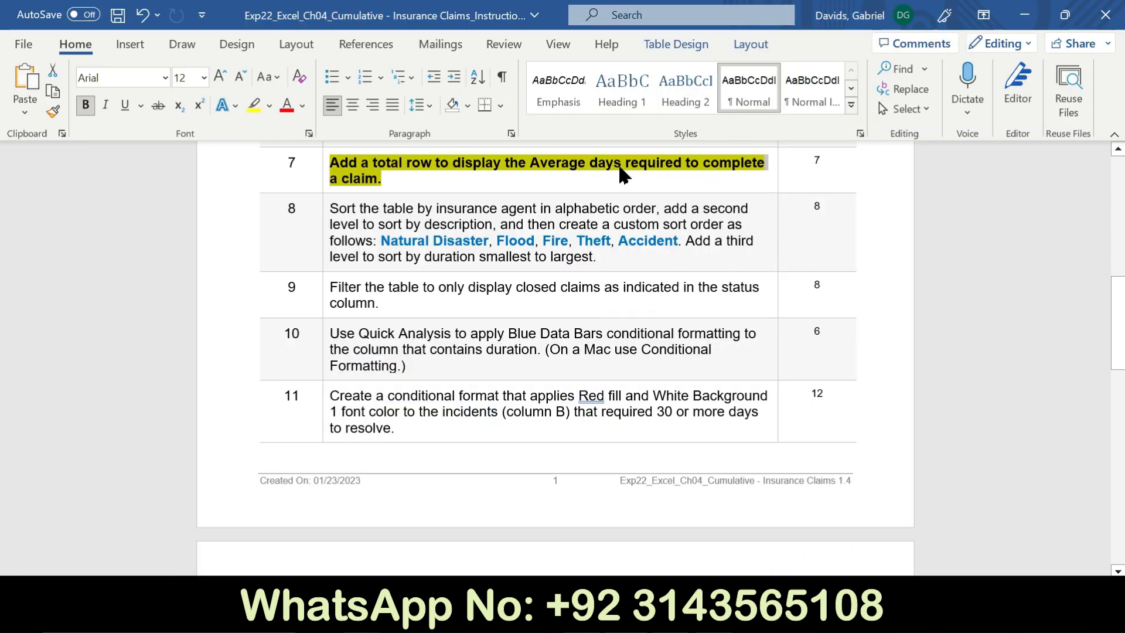
left_click_drag(621, 164, 548, 166)
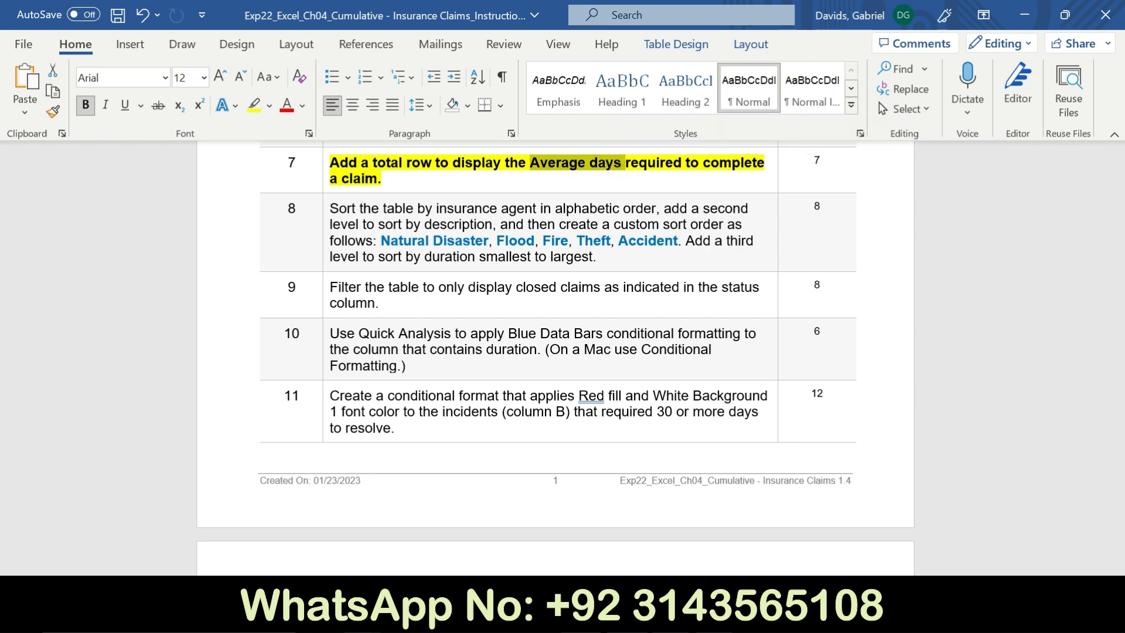
left_click(626, 615)
left_click(1030, 518)
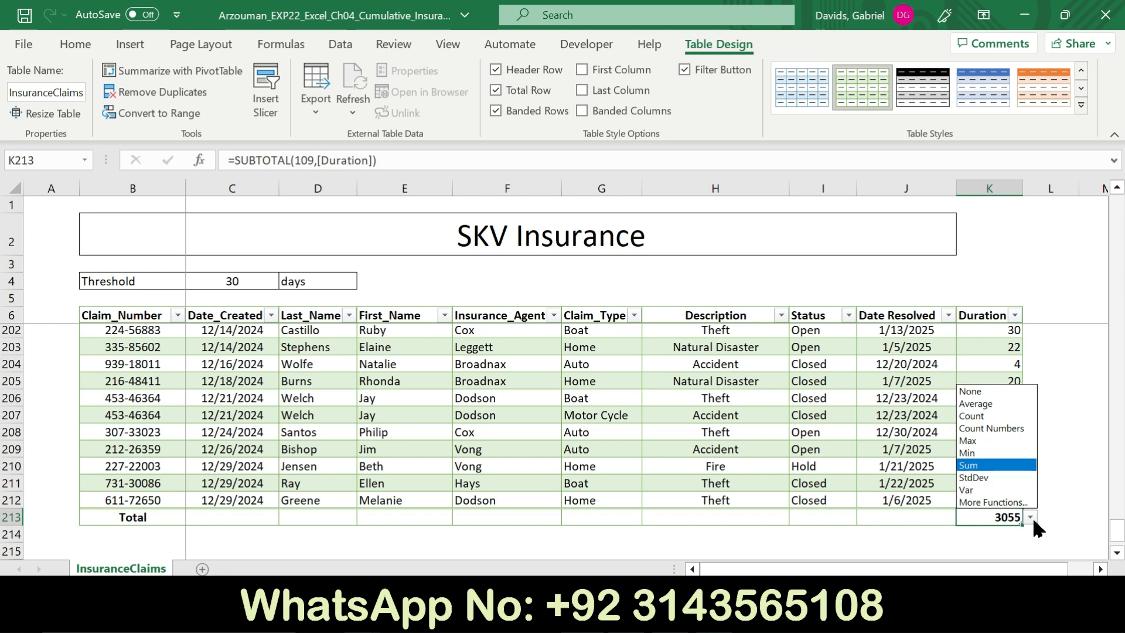
left_click(1002, 404)
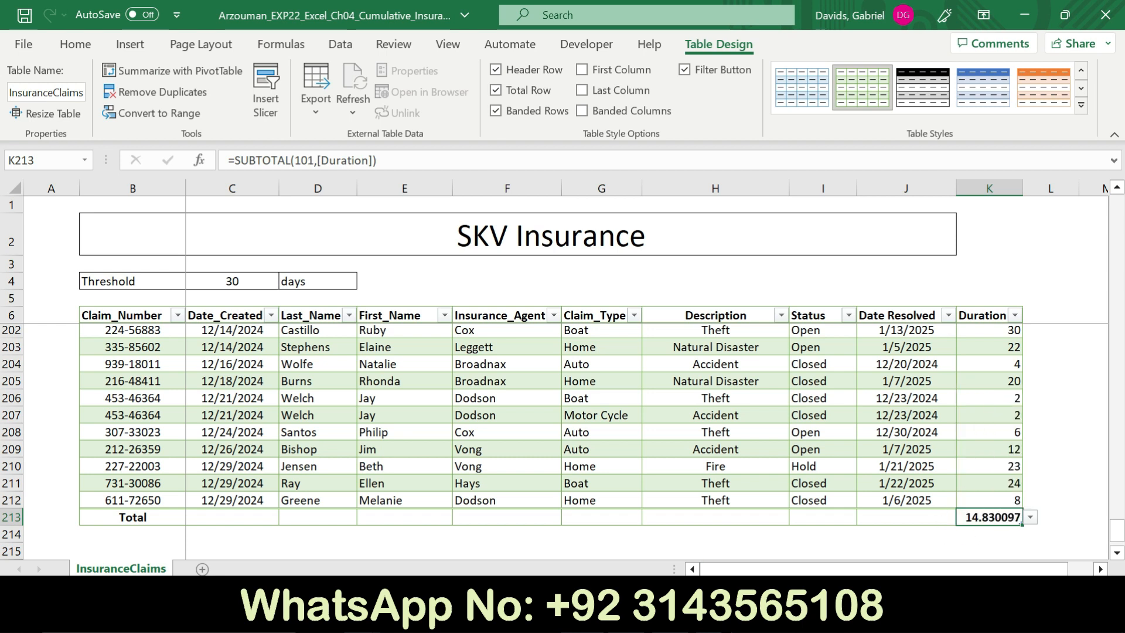
- Switch to the Word instructions and remove bold and highlighting from step 7
key("alt+Tab")
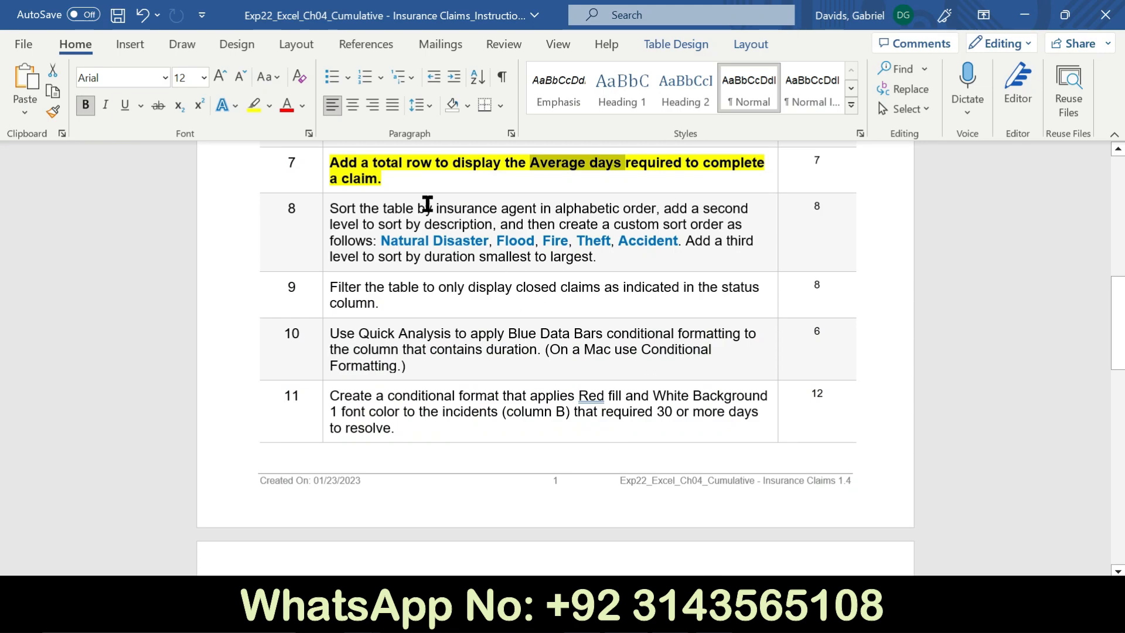
left_click(323, 182)
left_click(341, 147)
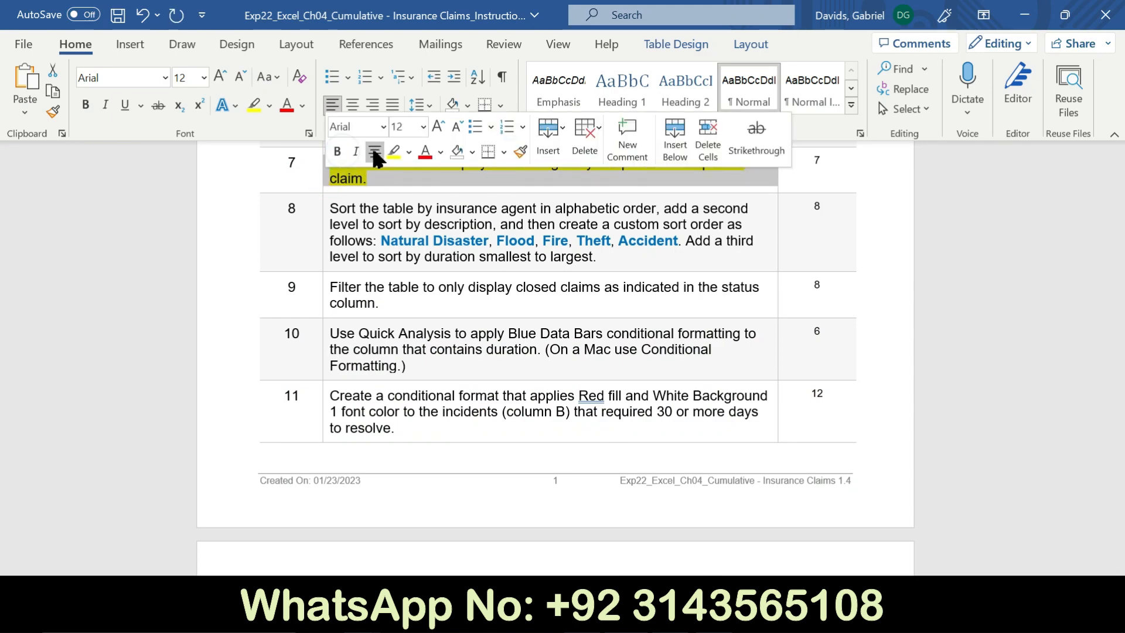
left_click(394, 152)
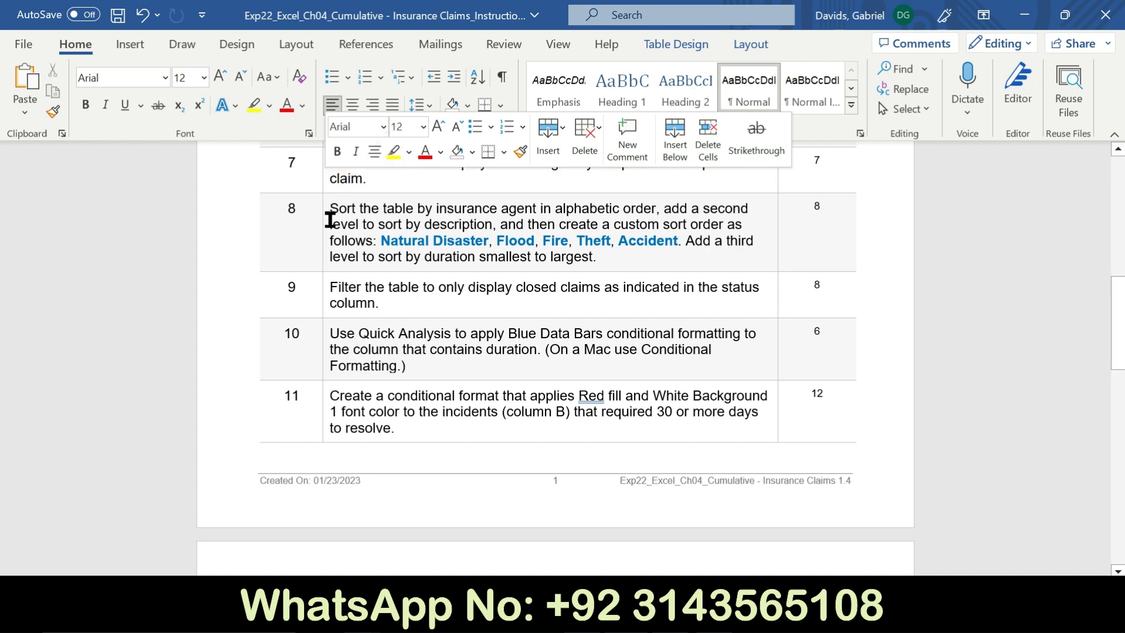
- Apply bold and yellow highlighting to step 8, then select its clause about sorting by insurance agent
left_click(322, 222)
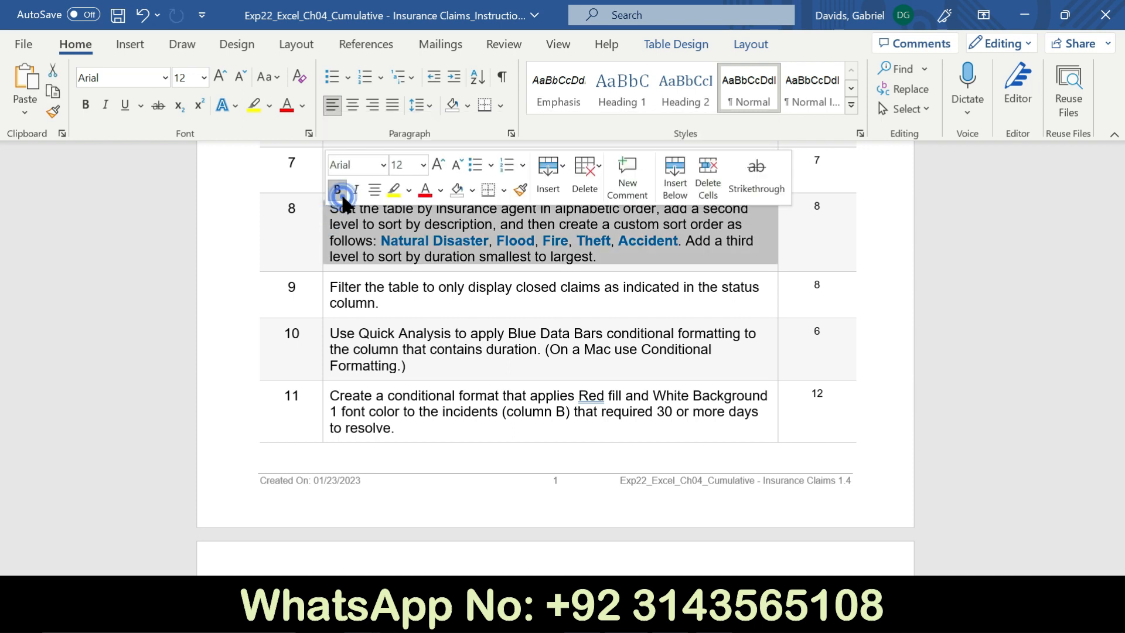
left_click(338, 189)
left_click(393, 189)
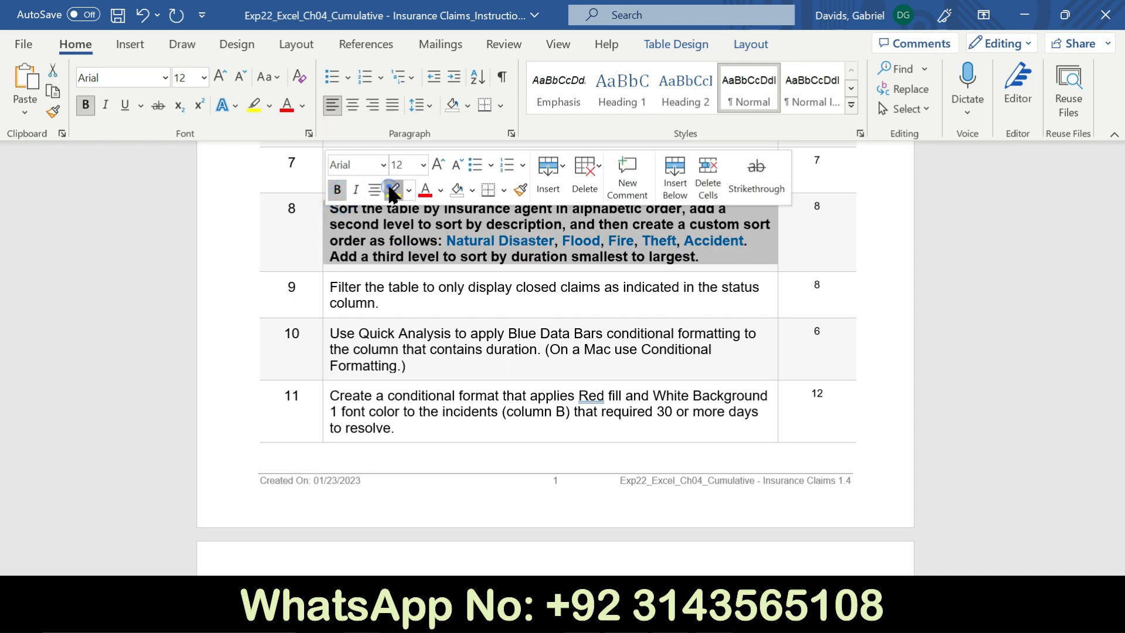
left_click(320, 222)
left_click_drag(331, 204, 682, 210)
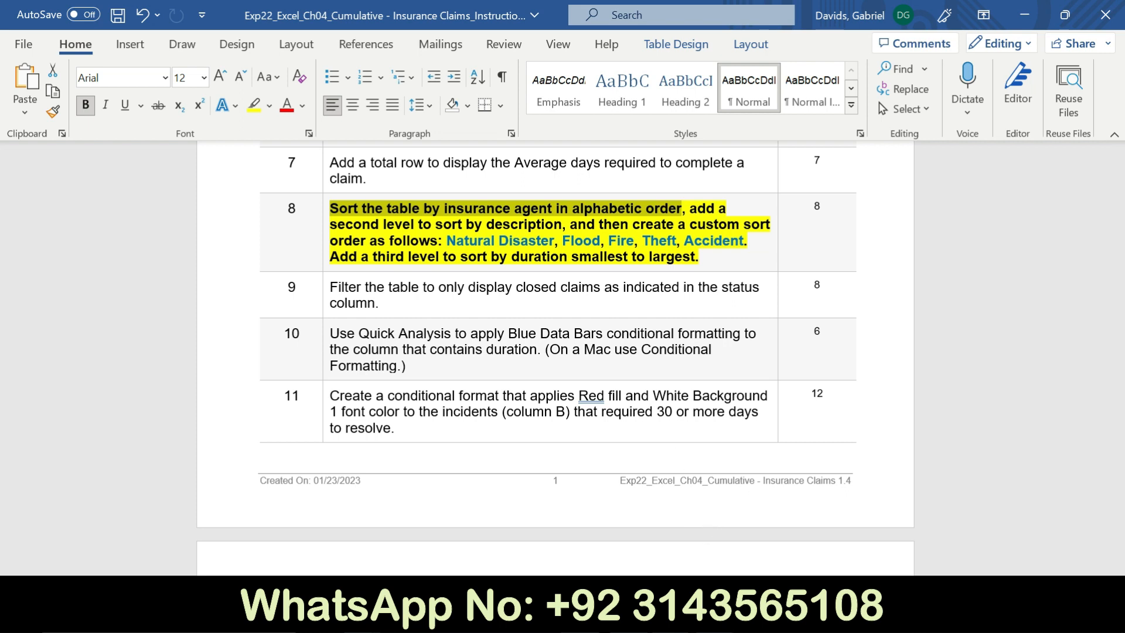
- Switch to Excel and start a custom sort of the InsuranceClaims table with Insurance_Agent, A to Z, as the first level
left_click(582, 616)
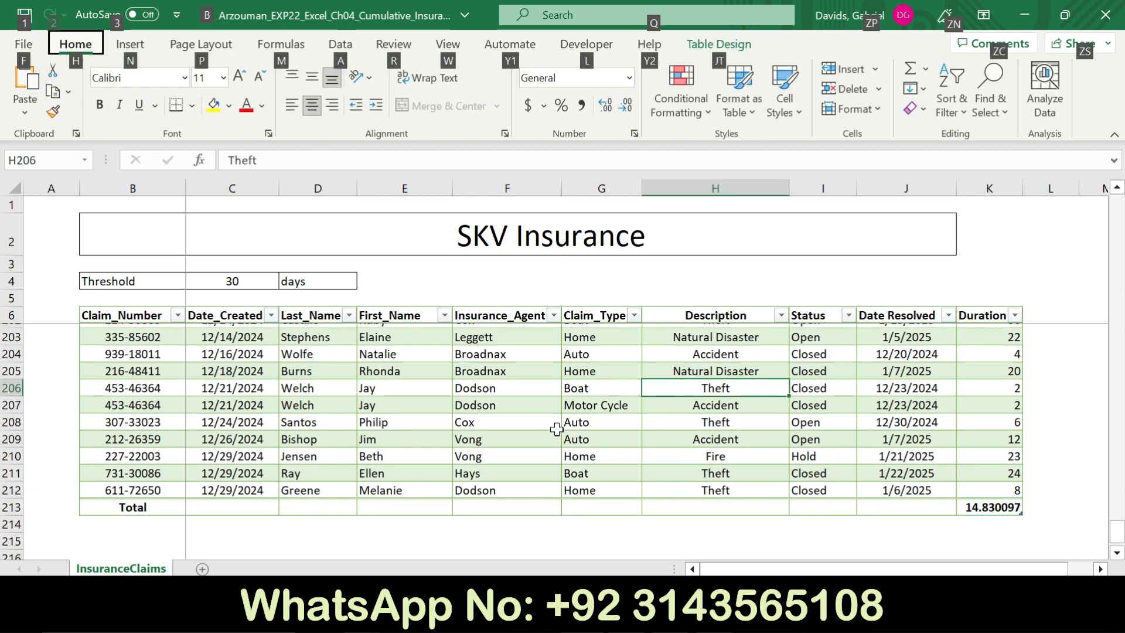
left_click(604, 384)
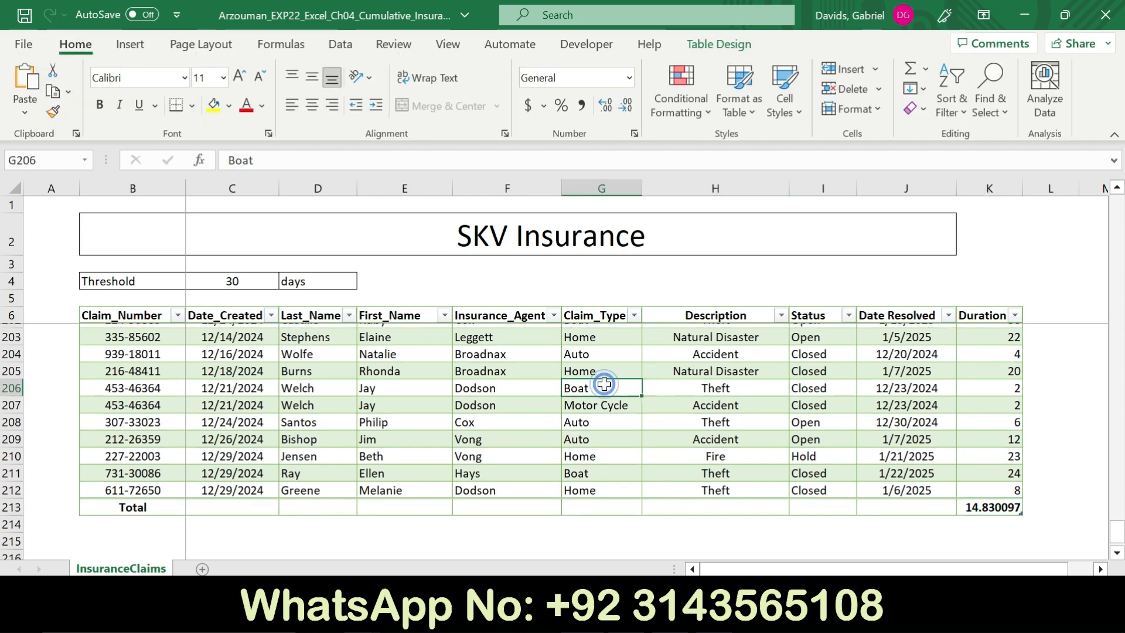
left_click(963, 103)
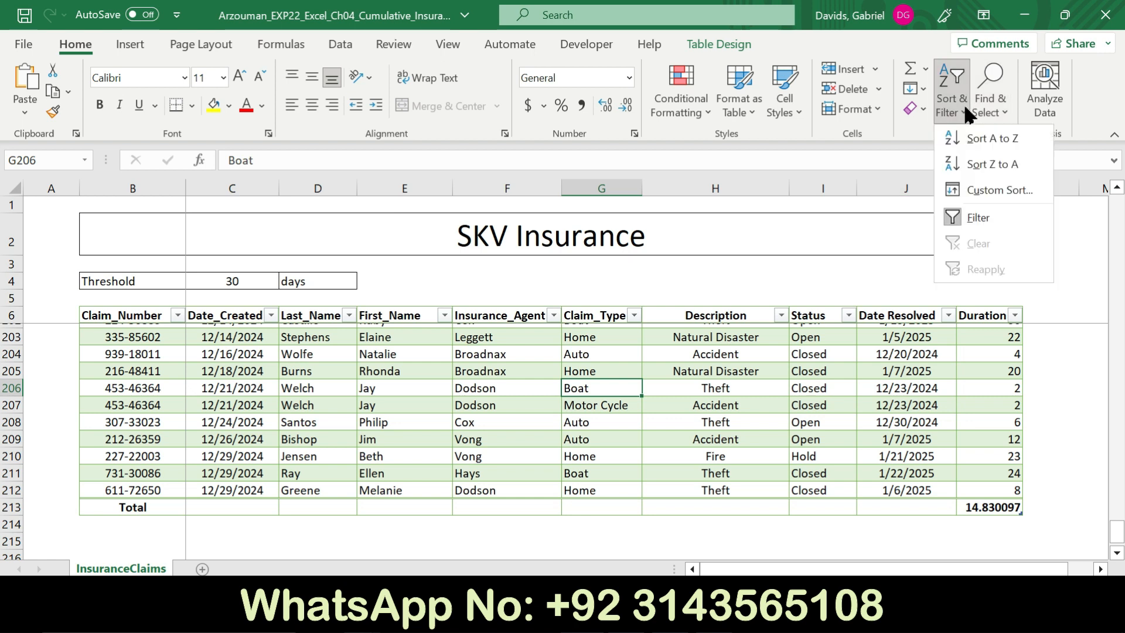
left_click(971, 192)
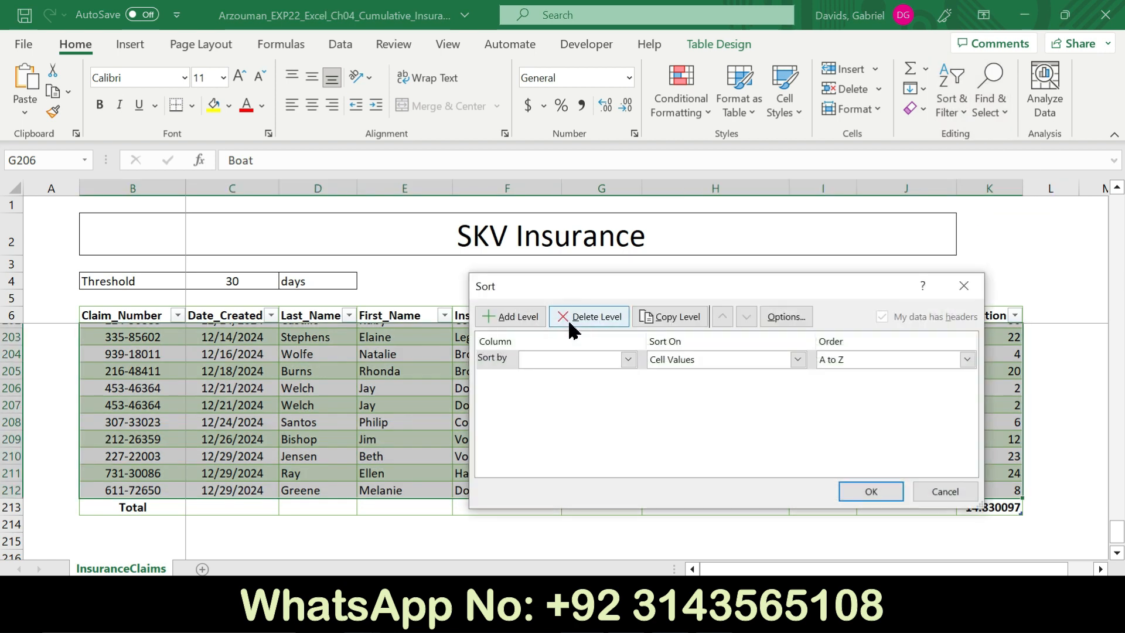
left_click(627, 364)
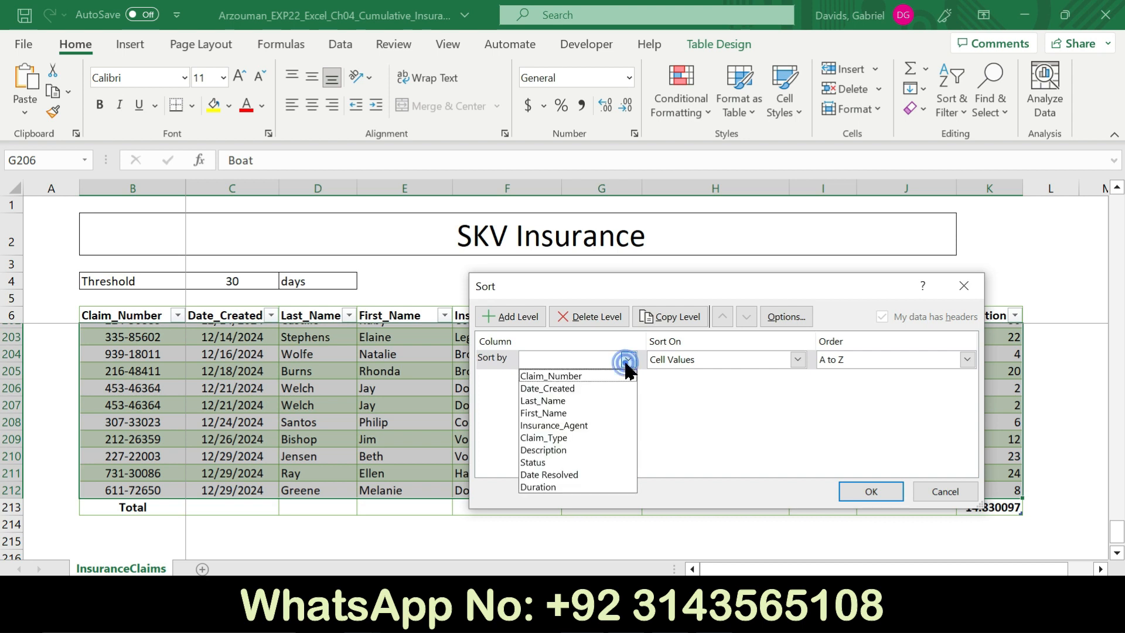
left_click(567, 449)
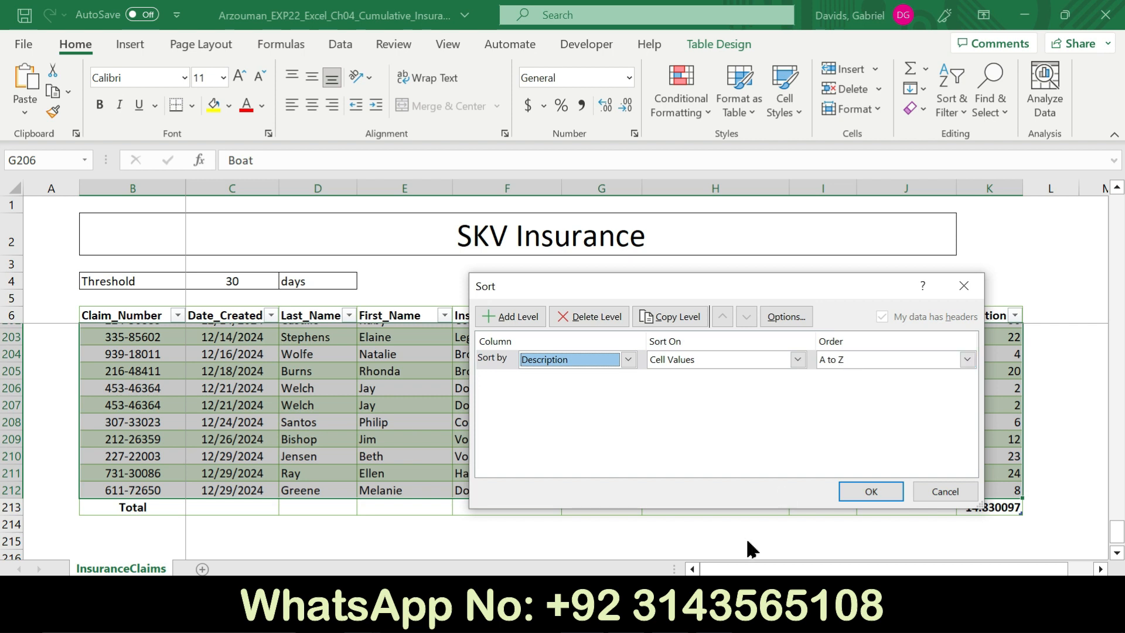
key("alt+Tab")
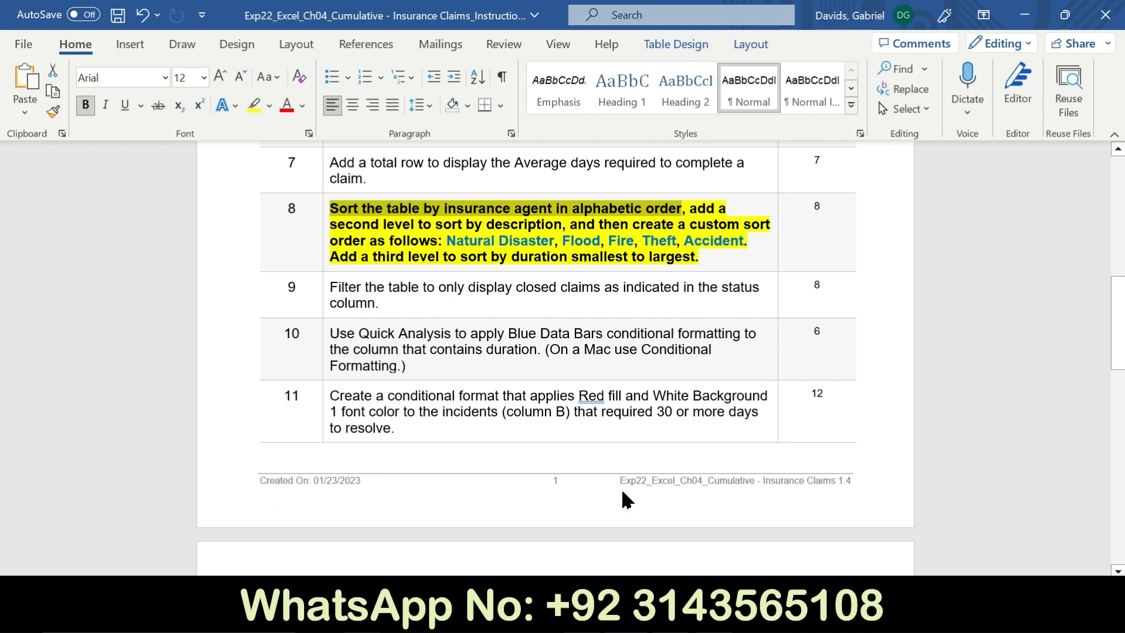
key("alt+Tab")
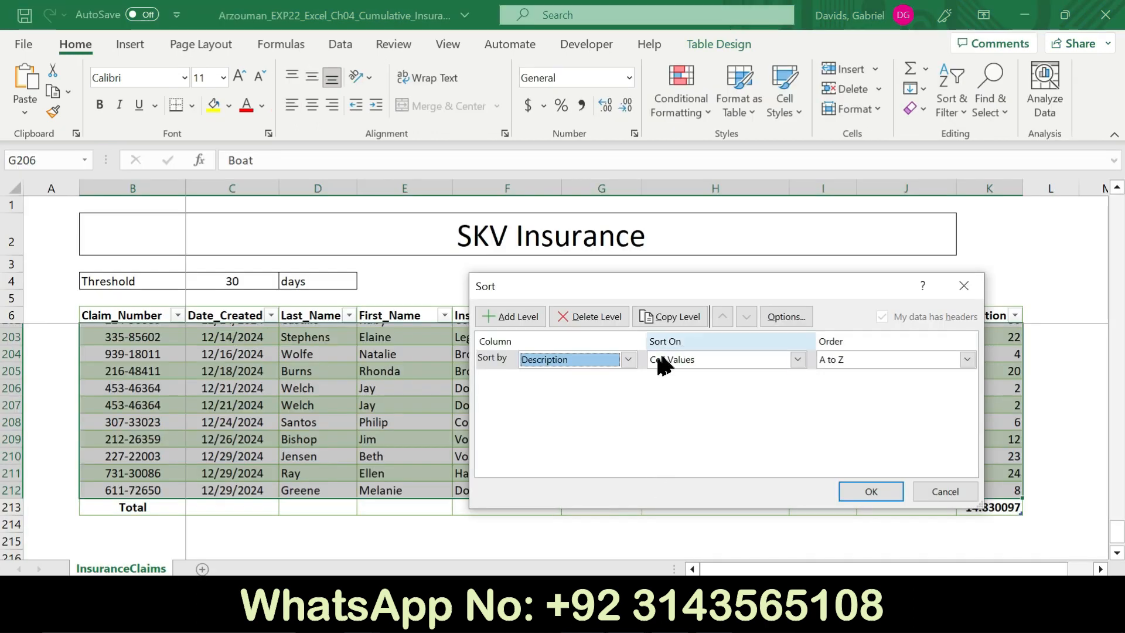
left_click(628, 359)
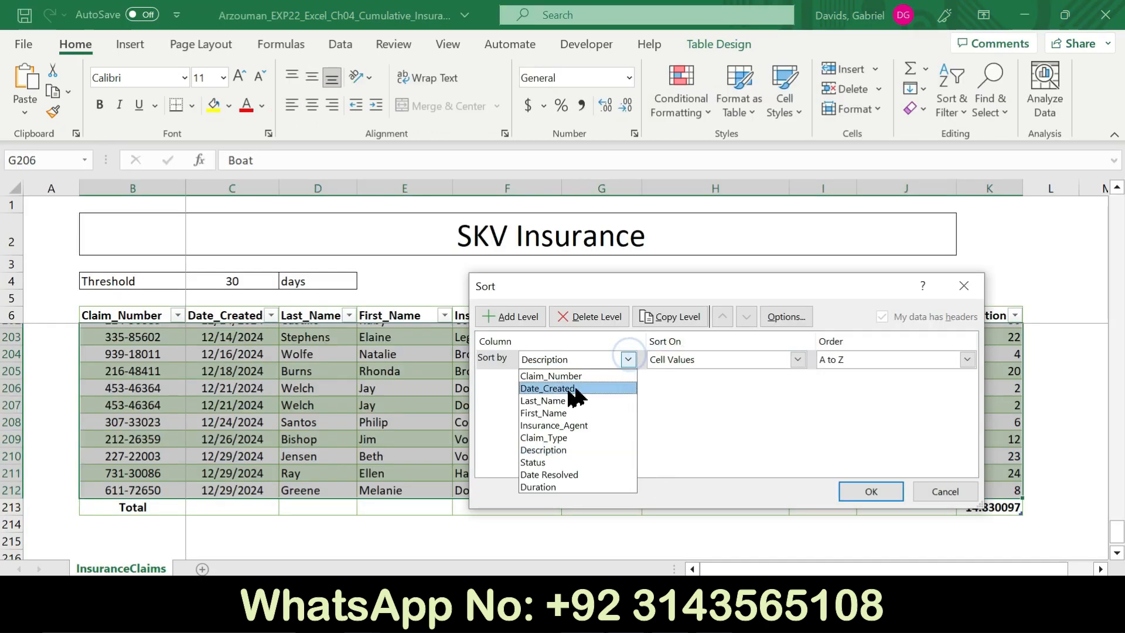
left_click(566, 426)
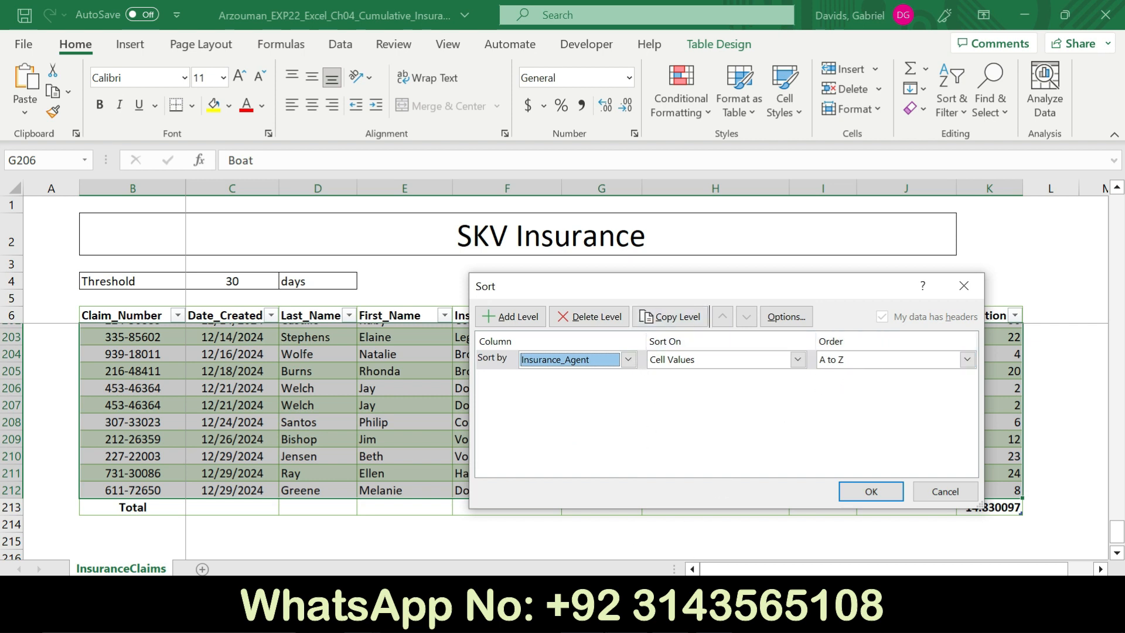
- Check step 8's second-level instruction in Word, then add a second sort level on Description in Excel
left_click(625, 615)
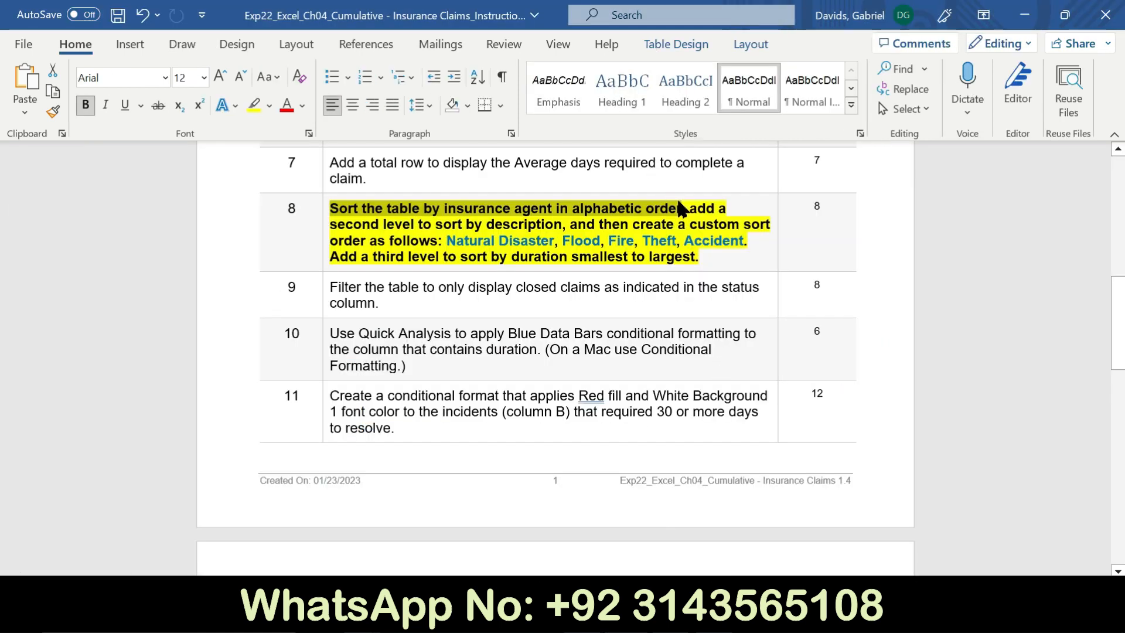
left_click_drag(681, 208, 749, 240)
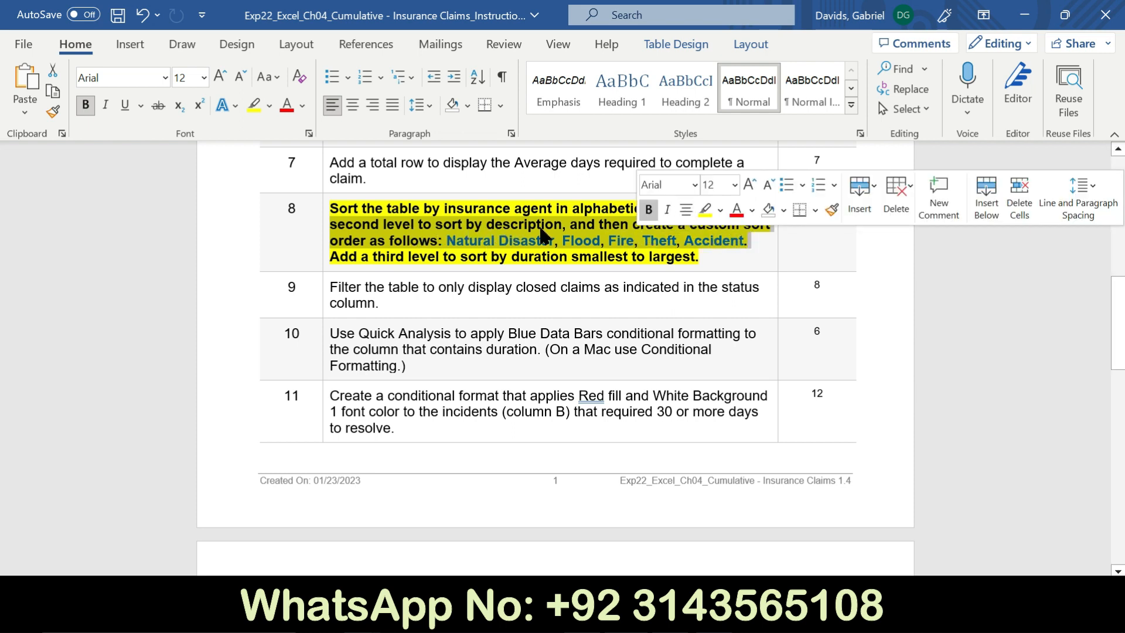
key("alt+Tab")
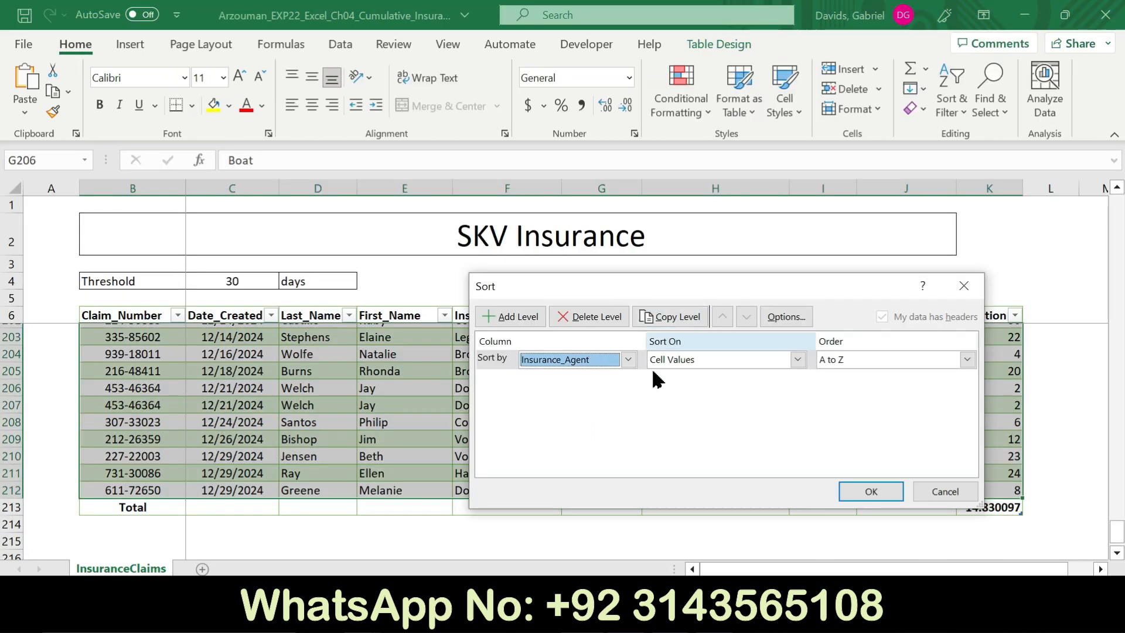
left_click(512, 320)
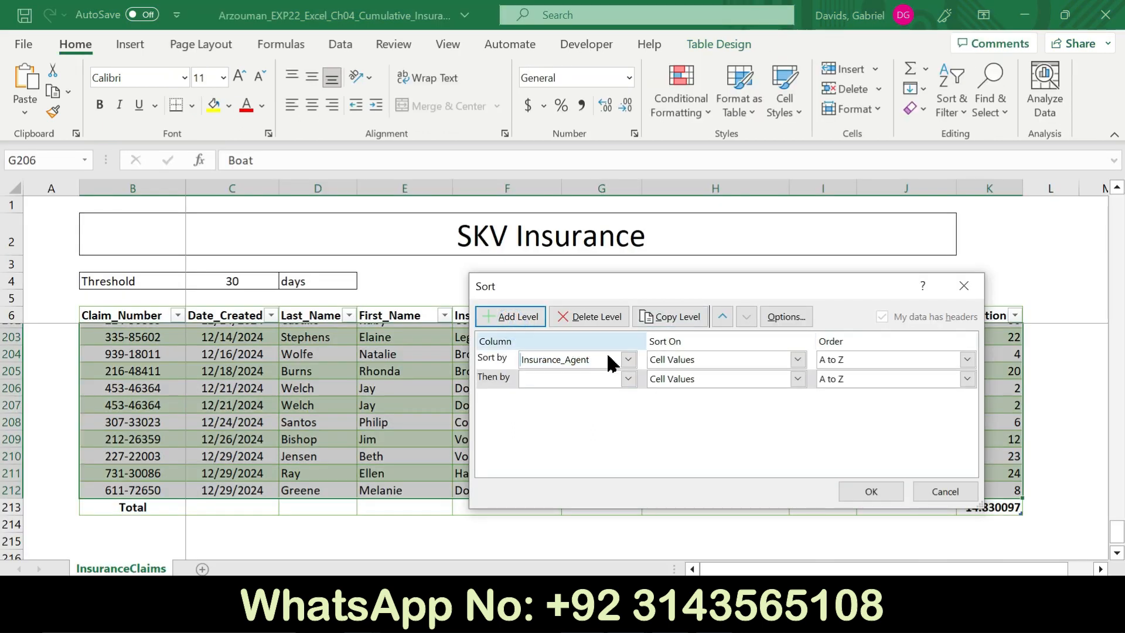
left_click(627, 378)
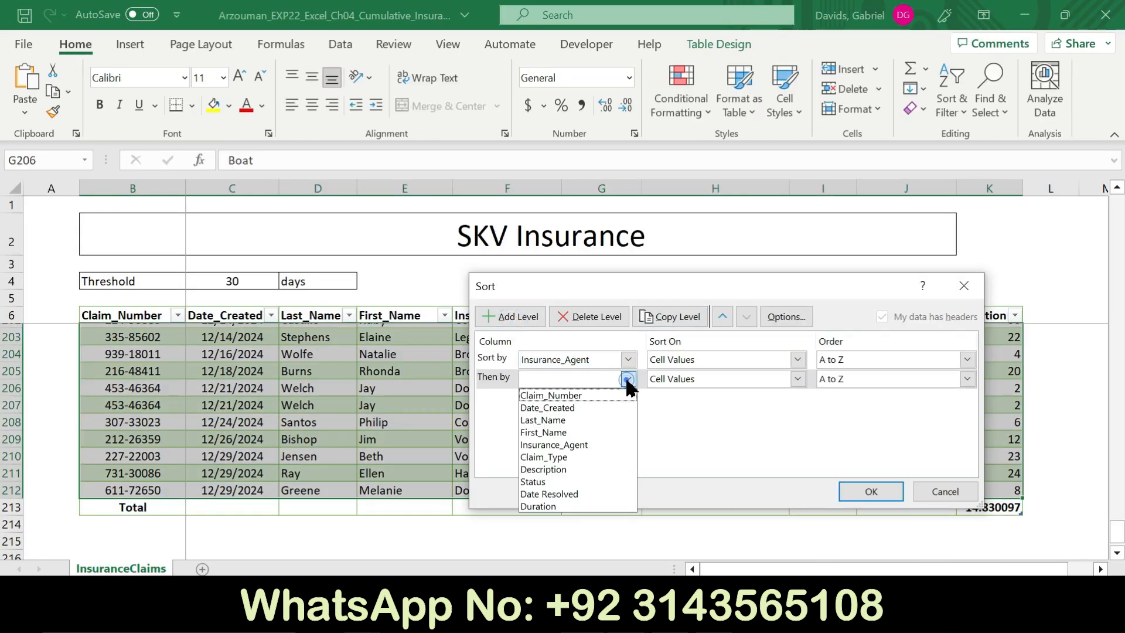
left_click(561, 469)
- Switch to Word, copy "Natural Disaster, Flood, Fire, Theft, Accident" from step 8, and select the custom sort order instruction
key("alt+Tab")
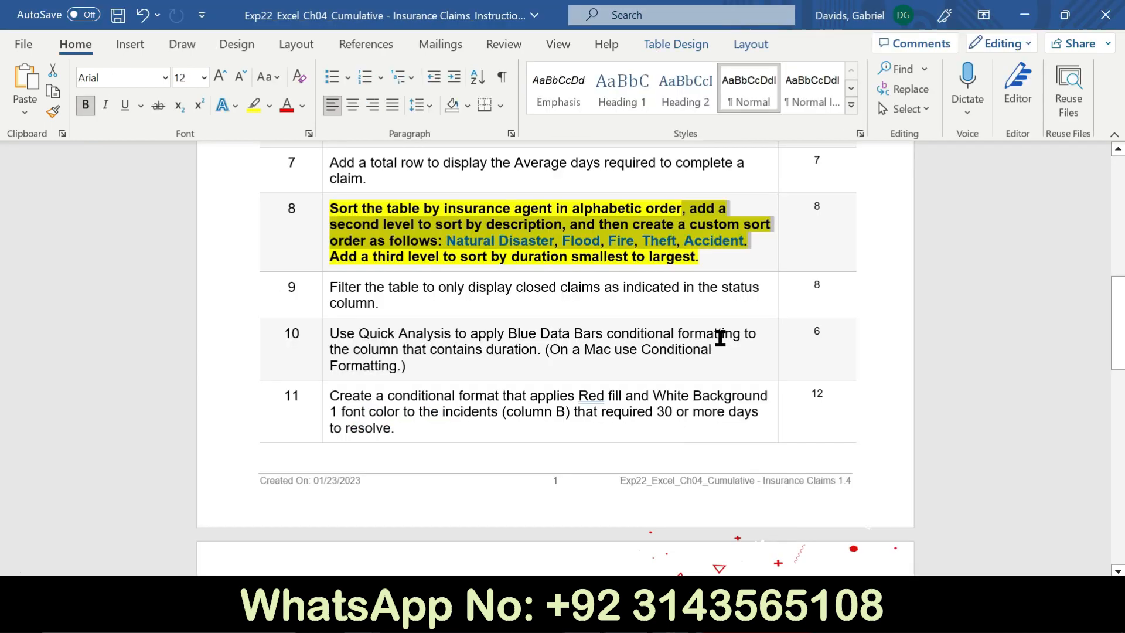
left_click(761, 259)
left_click_drag(745, 243, 467, 241)
key("ctrl+c")
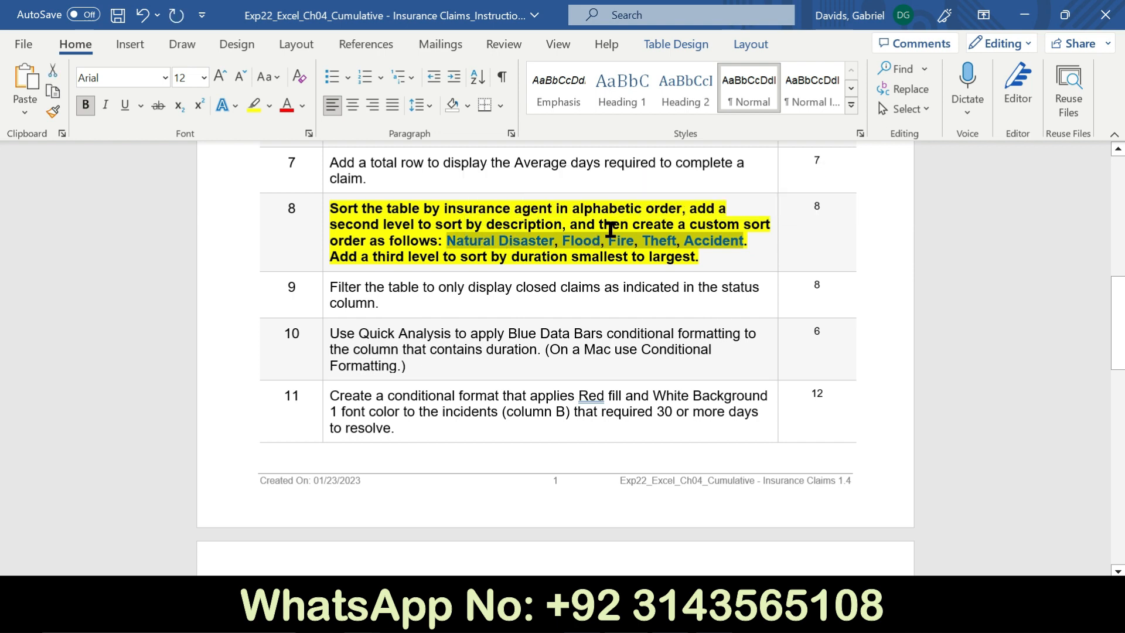
left_click_drag(593, 225, 712, 241)
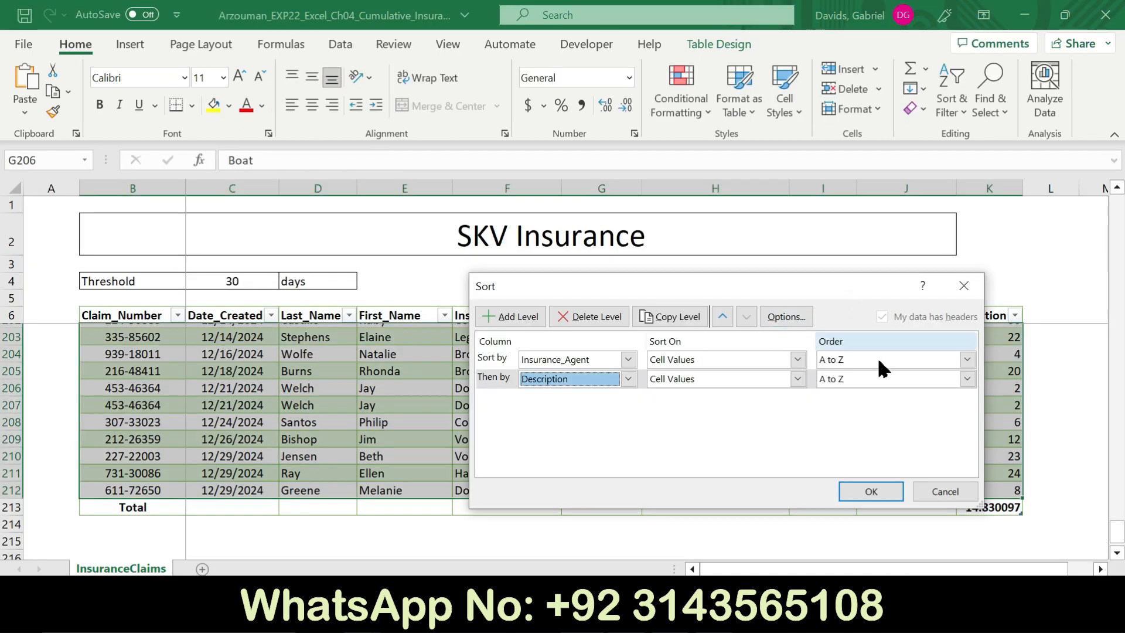
- Switch to Excel and set the Description level's order to a new custom list: Natural Disaster, Flood, Fire, Theft, Accident
left_click(967, 379)
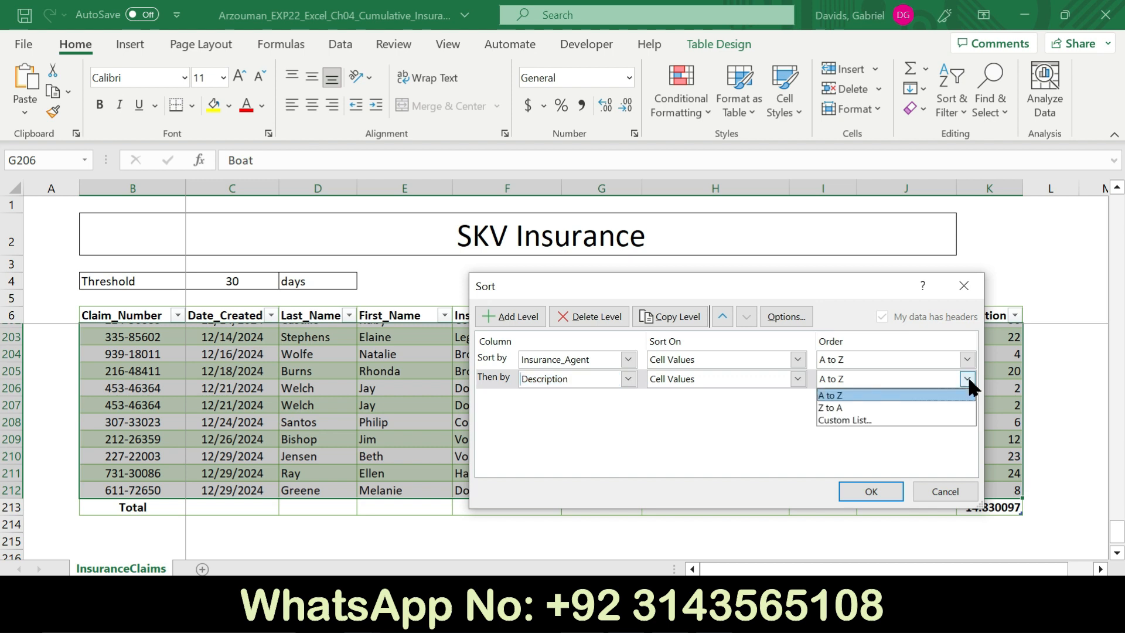
left_click(916, 419)
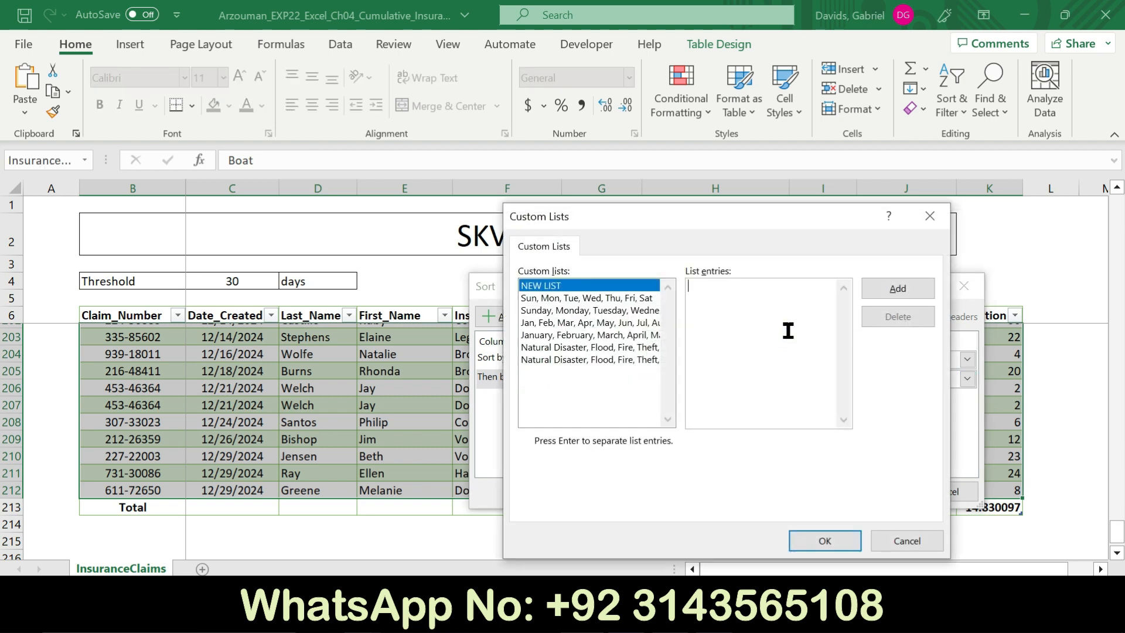
key("ctrl+v")
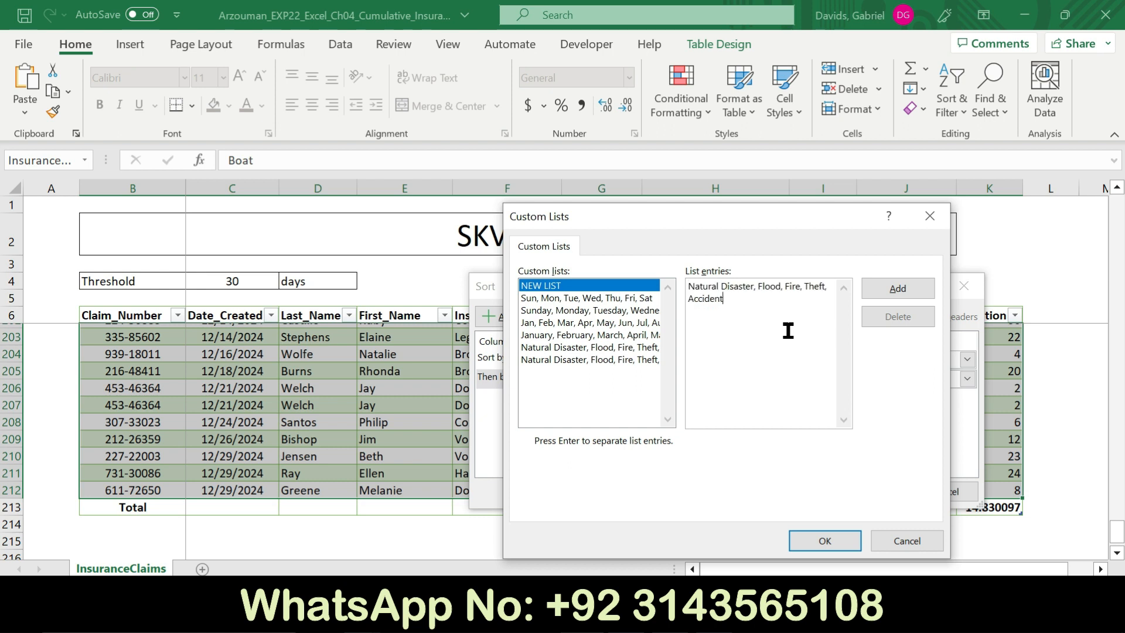
left_click(896, 288)
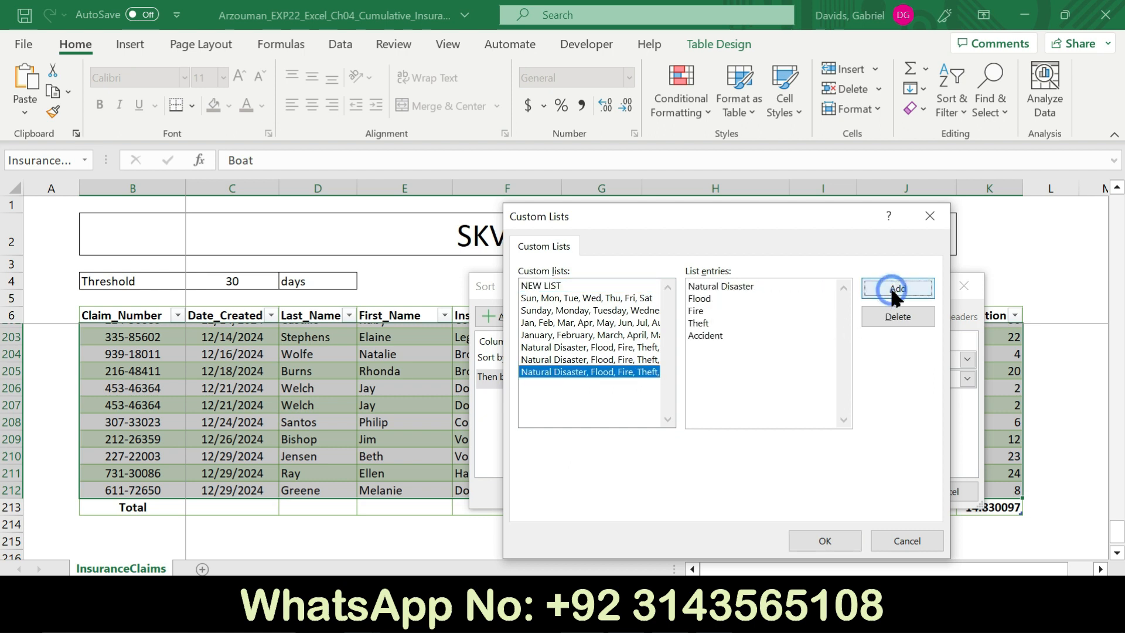
left_click(811, 535)
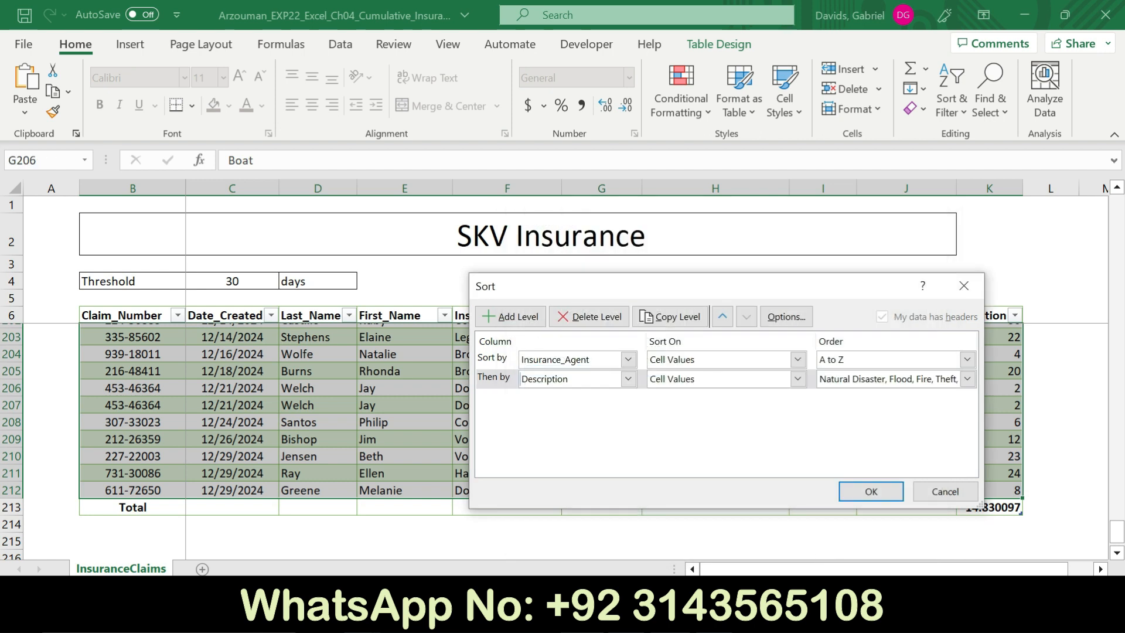
- Check step 8's third-level instruction in Word, then add a Duration level, Smallest to Largest, in Excel and apply the sort
key("alt+Tab")
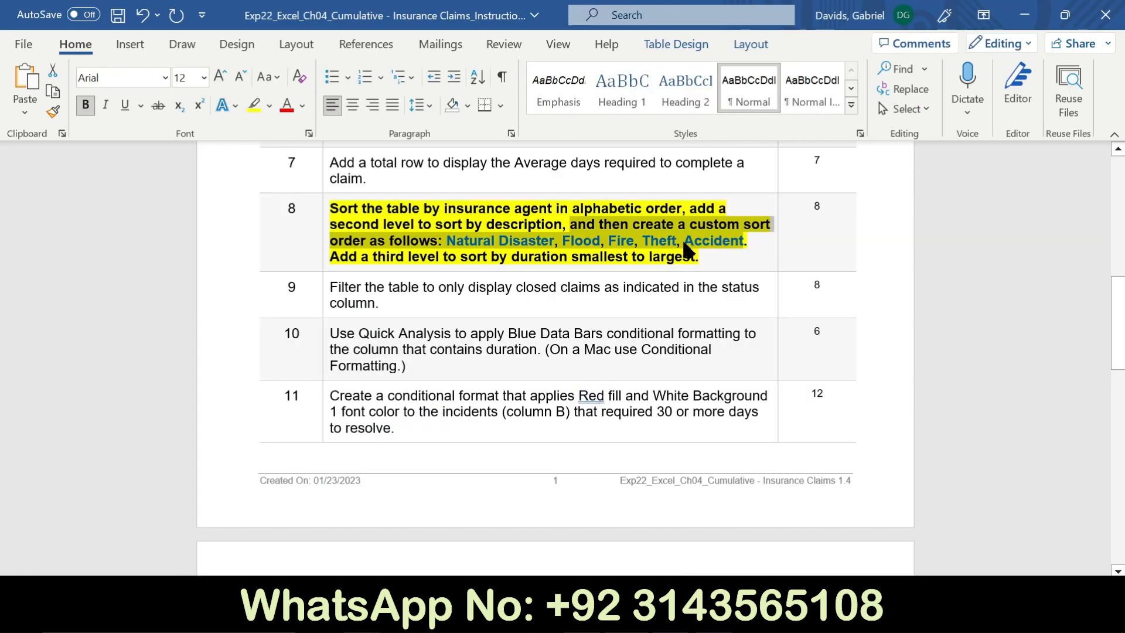
left_click_drag(697, 256, 330, 258)
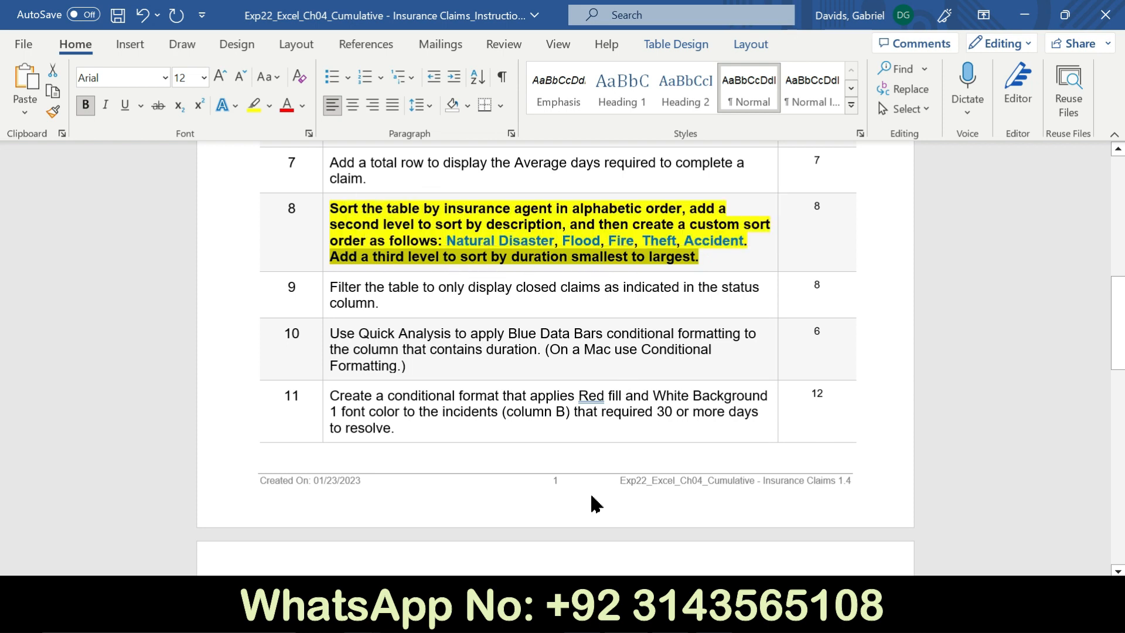
key("alt+Tab")
type("Insurance_Agent")
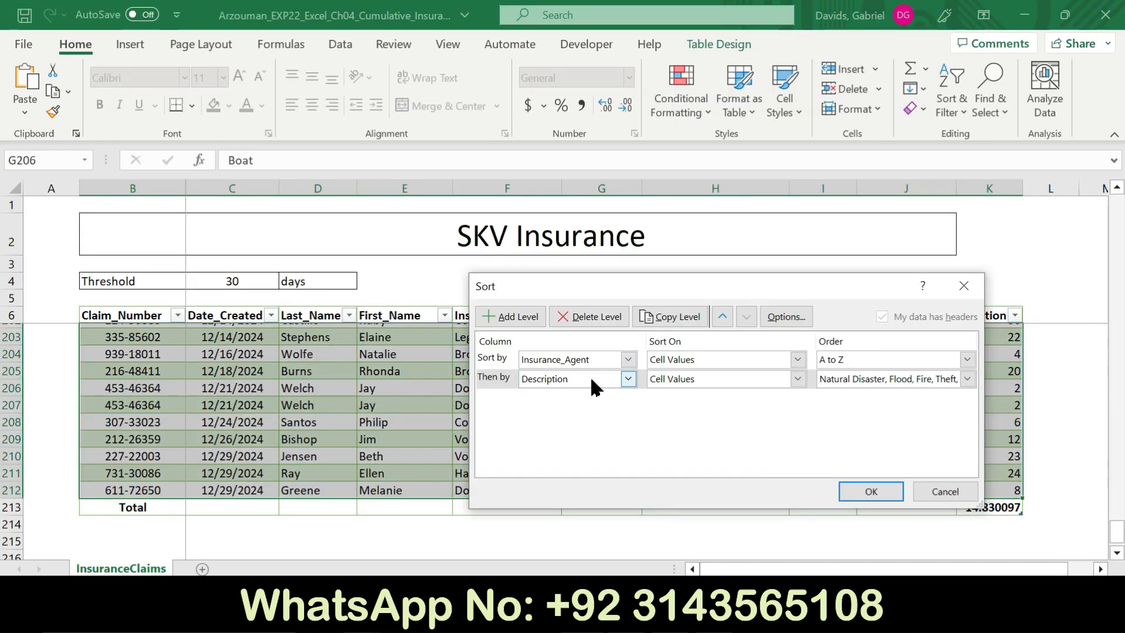
left_click(508, 317)
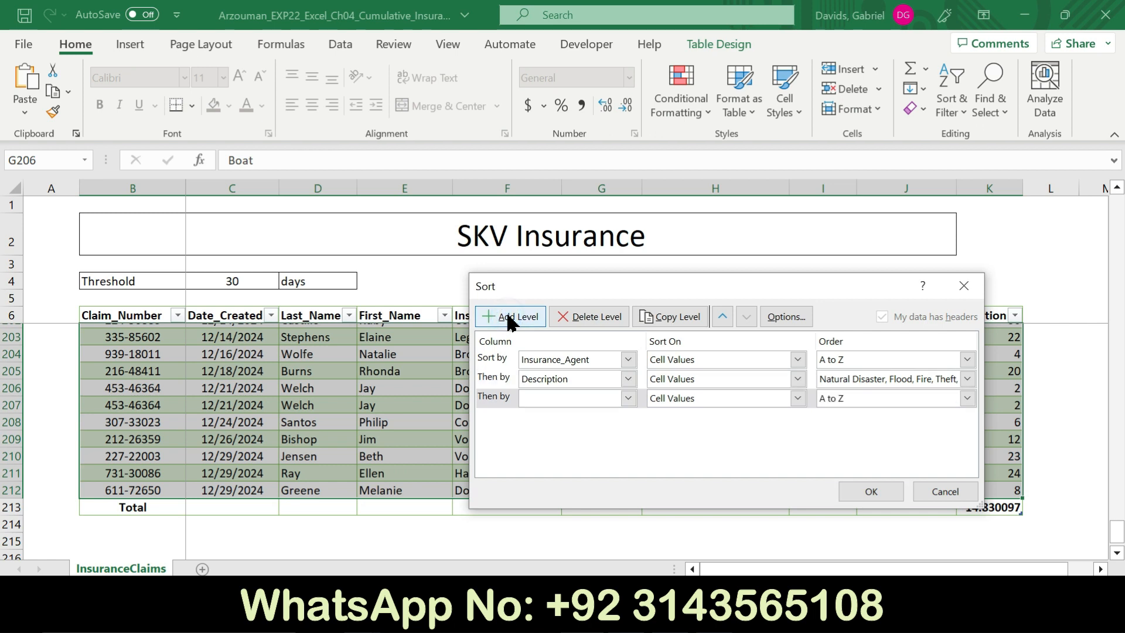
left_click(628, 398)
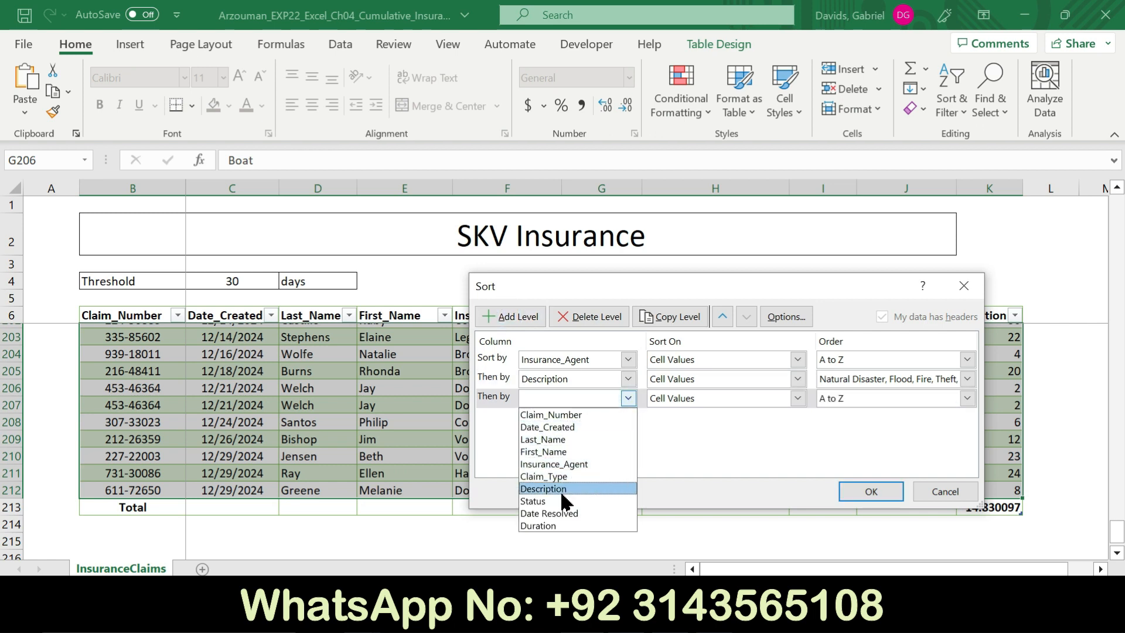
left_click(564, 525)
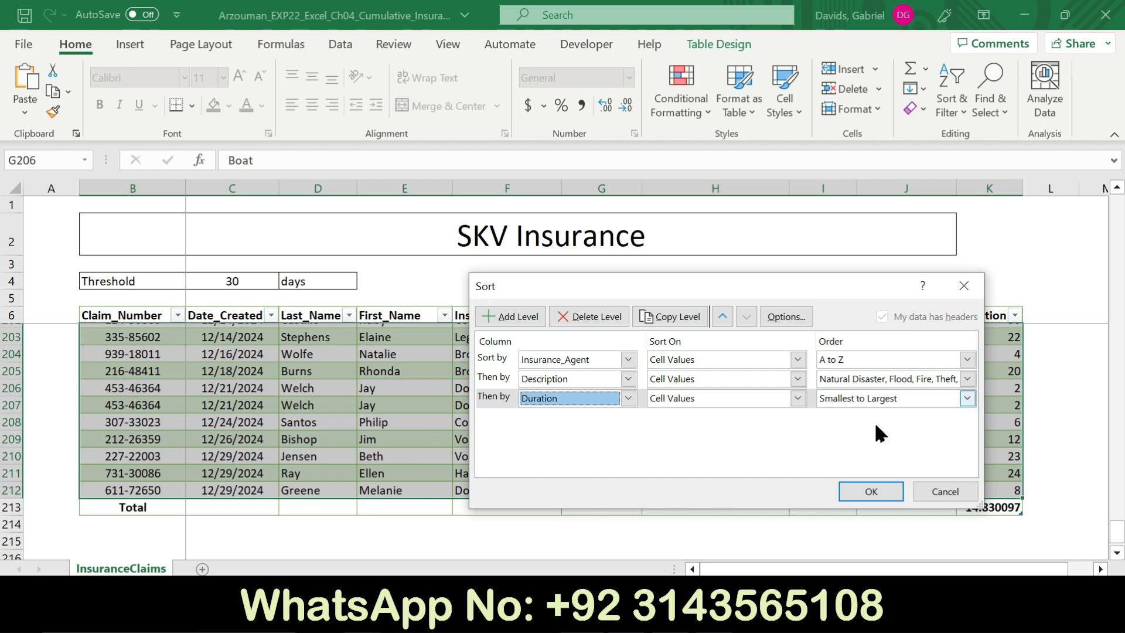
left_click(858, 489)
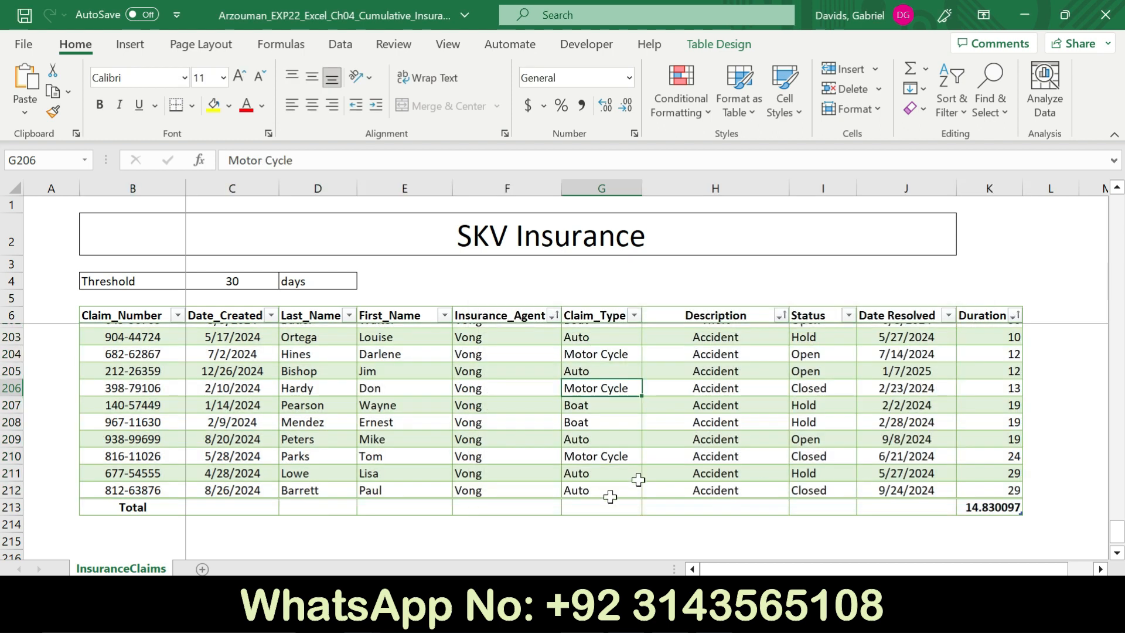
- Switch to Word, remove the bold and highlight from the step 8 instruction, and select the step 9 instruction
left_click(557, 613)
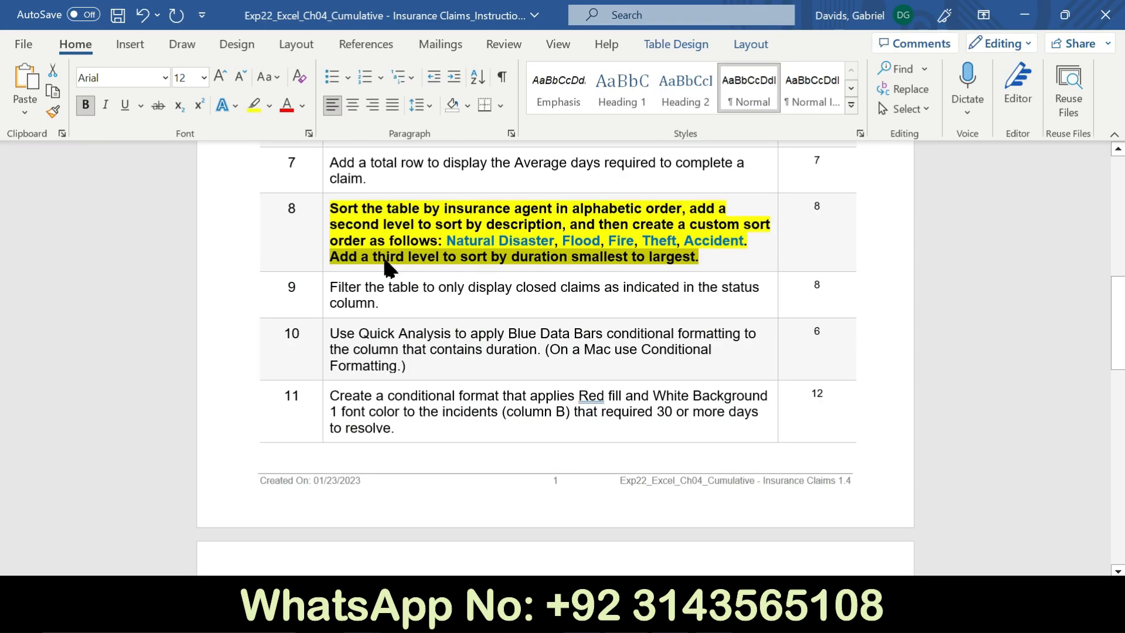
left_click(324, 243)
left_click(338, 212)
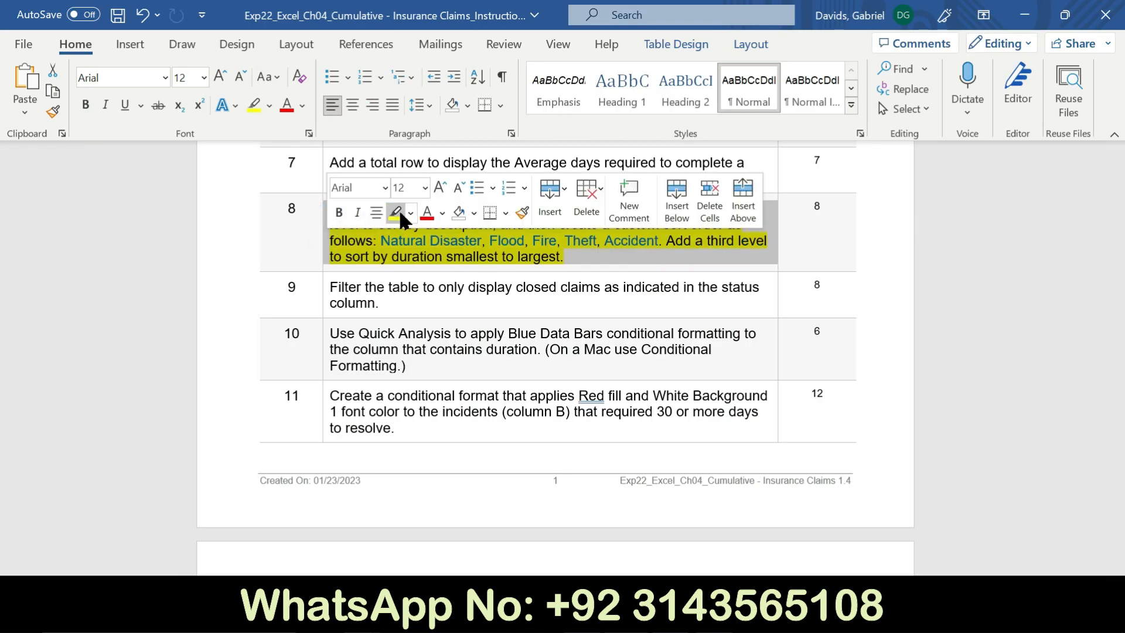
left_click(398, 213)
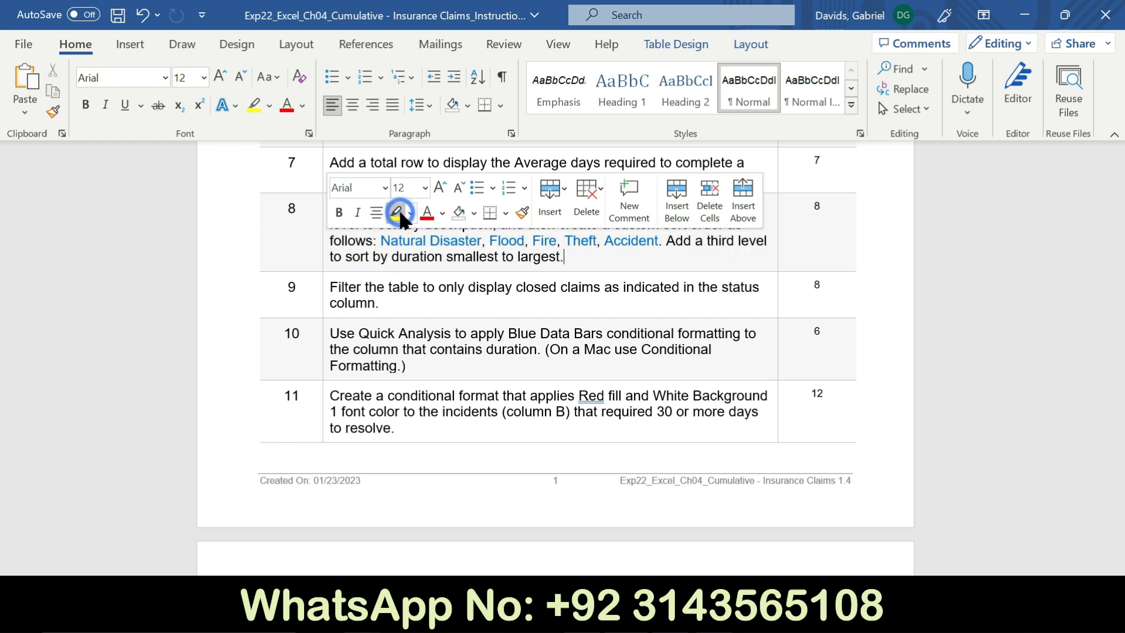
left_click(324, 293)
- Switch to the InsuranceClaims workbook in Excel, select cell E3, and save the workbook
key("alt+Tab")
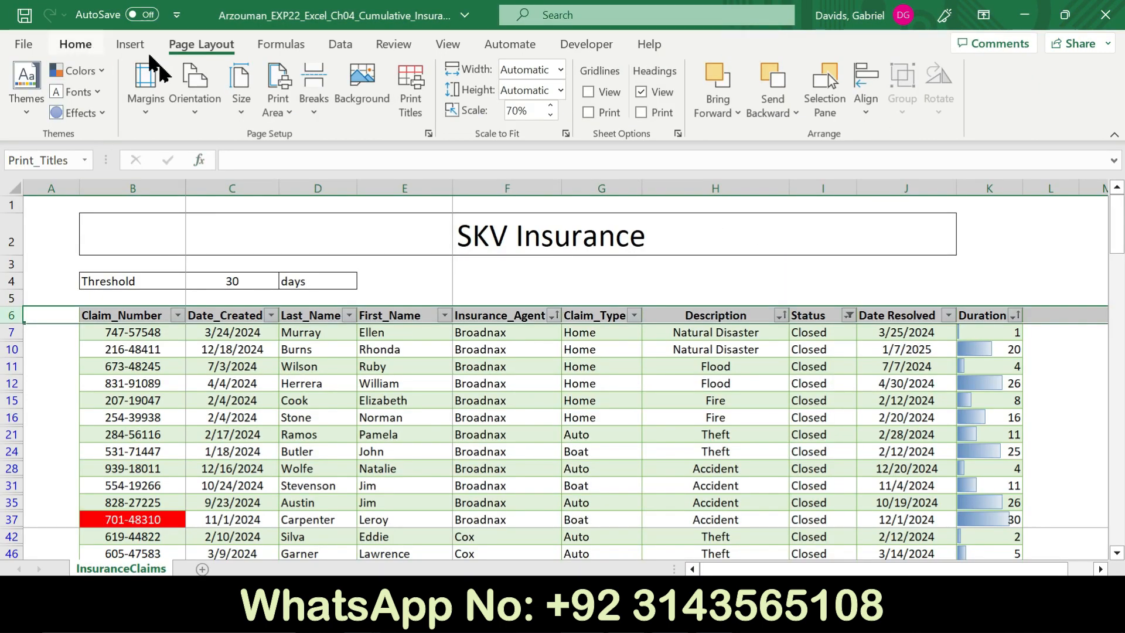
left_click(177, 279)
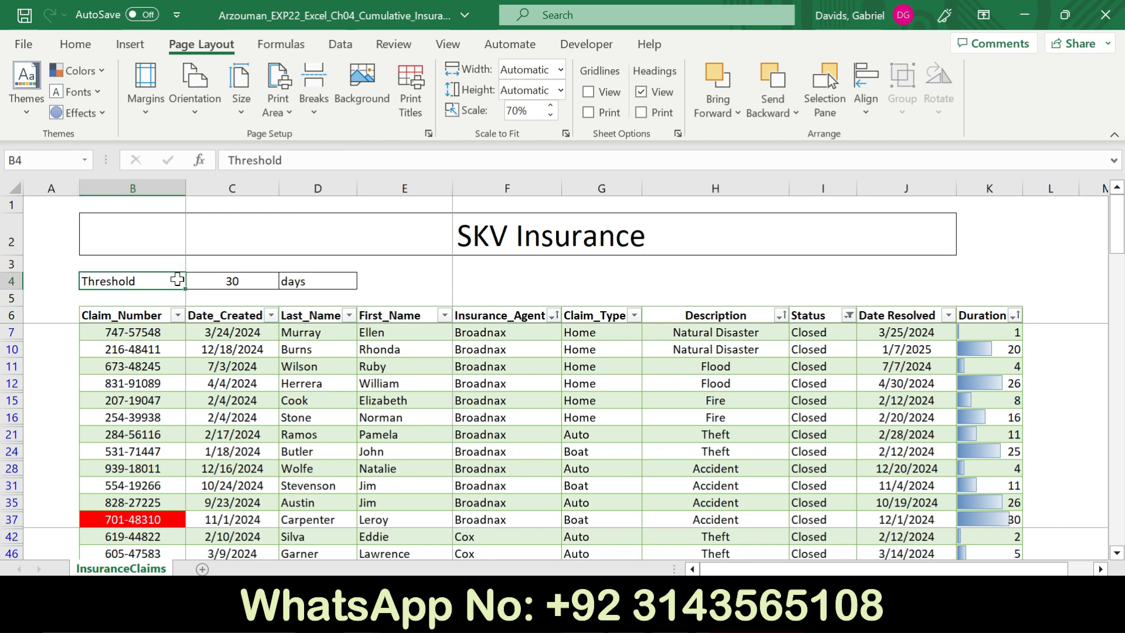
left_click(389, 258)
key("ctrl+s")
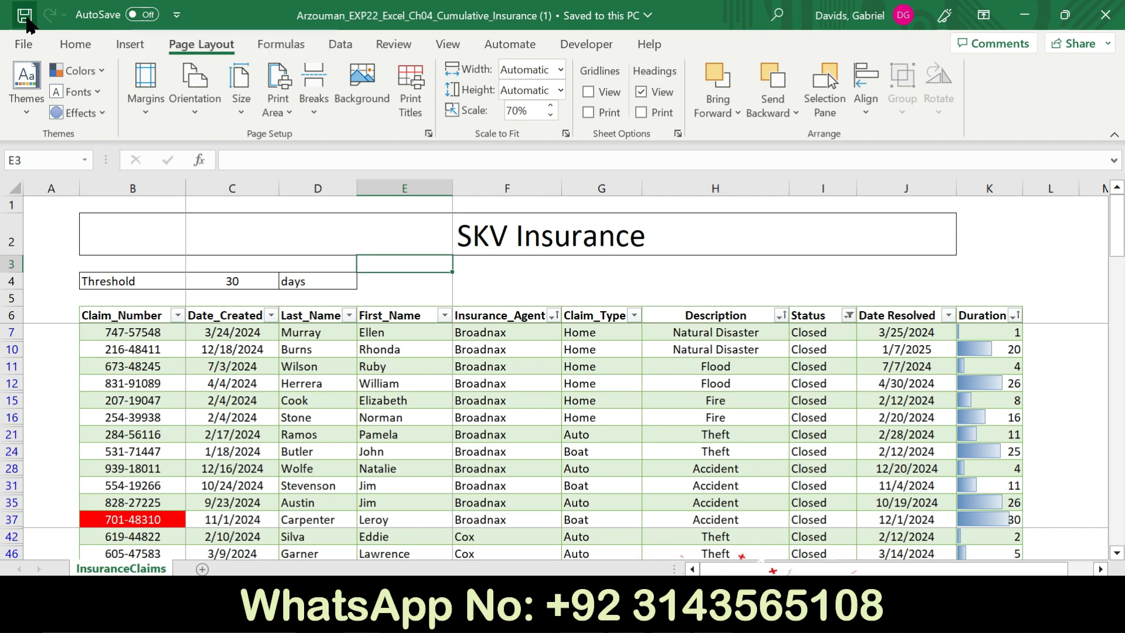
left_click(25, 17)
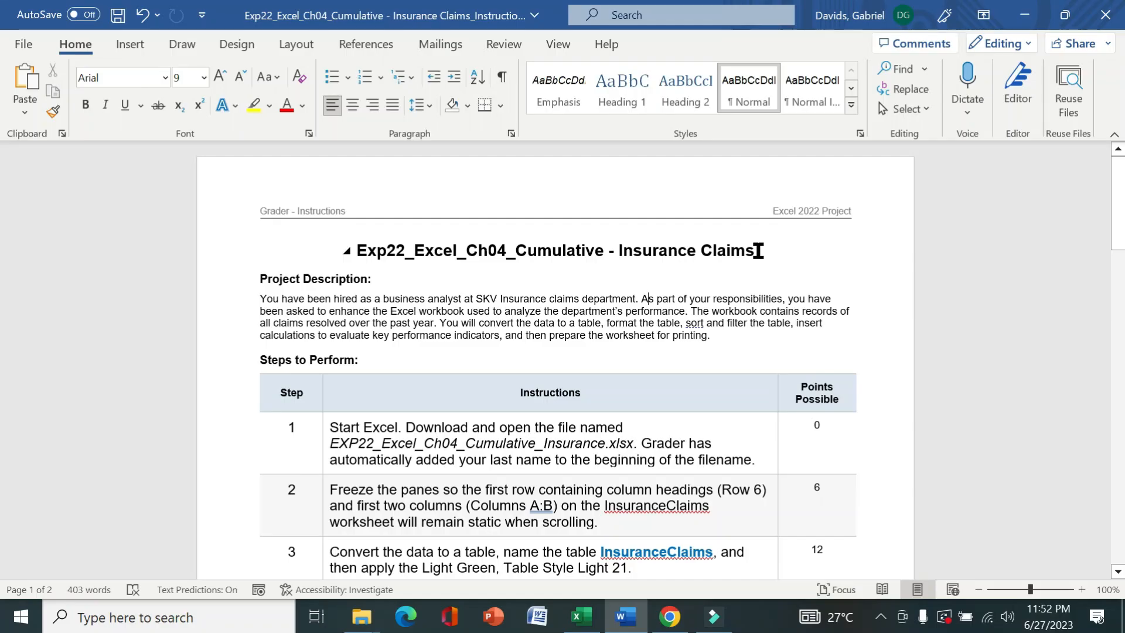
- Highlight the step 1 instruction in the Word document in yellow and select its text
mouse_move(765, 251)
left_mouse_down()
mouse_move(356, 248)
mouse_move(763, 251)
left_mouse_up()
left_click(422, 215)
left_click_drag(1117, 243, 1072, 301)
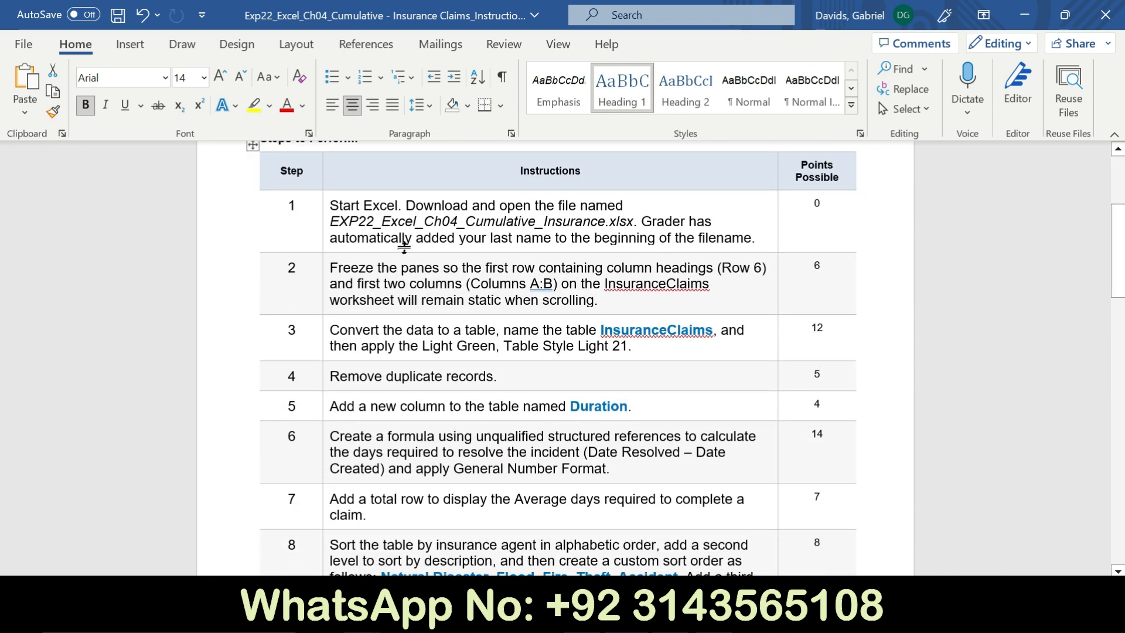
left_click(323, 220)
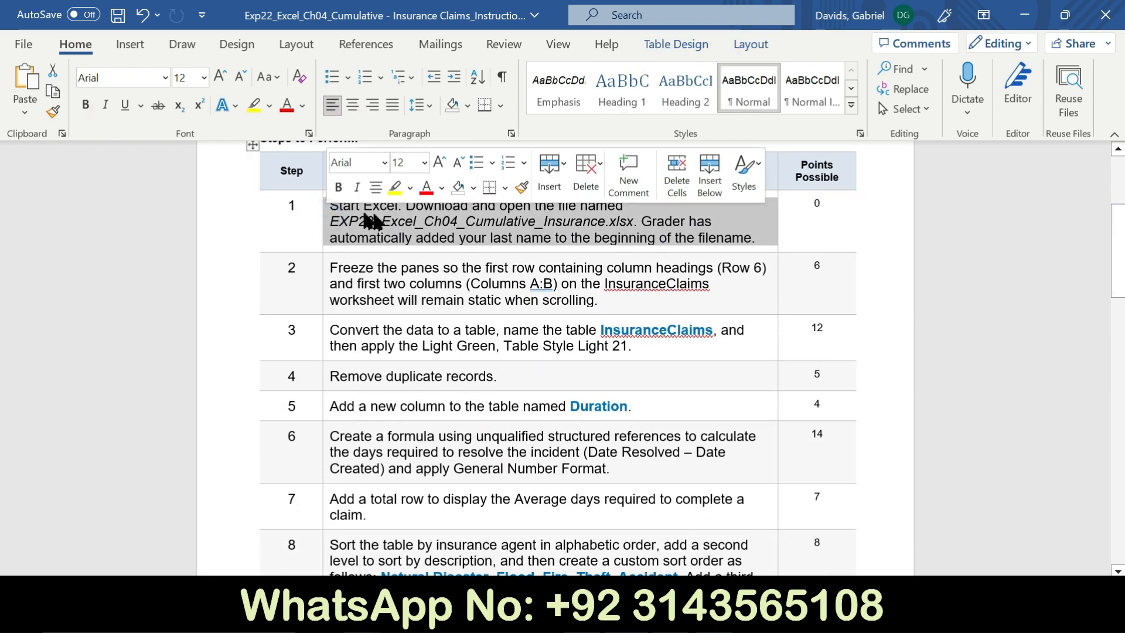
left_click(390, 186)
left_click_drag(333, 210, 742, 249)
- Look over the unformatted claims data in Excel, then return to Word and remove the highlight from the step 1 instruction
left_click(612, 620)
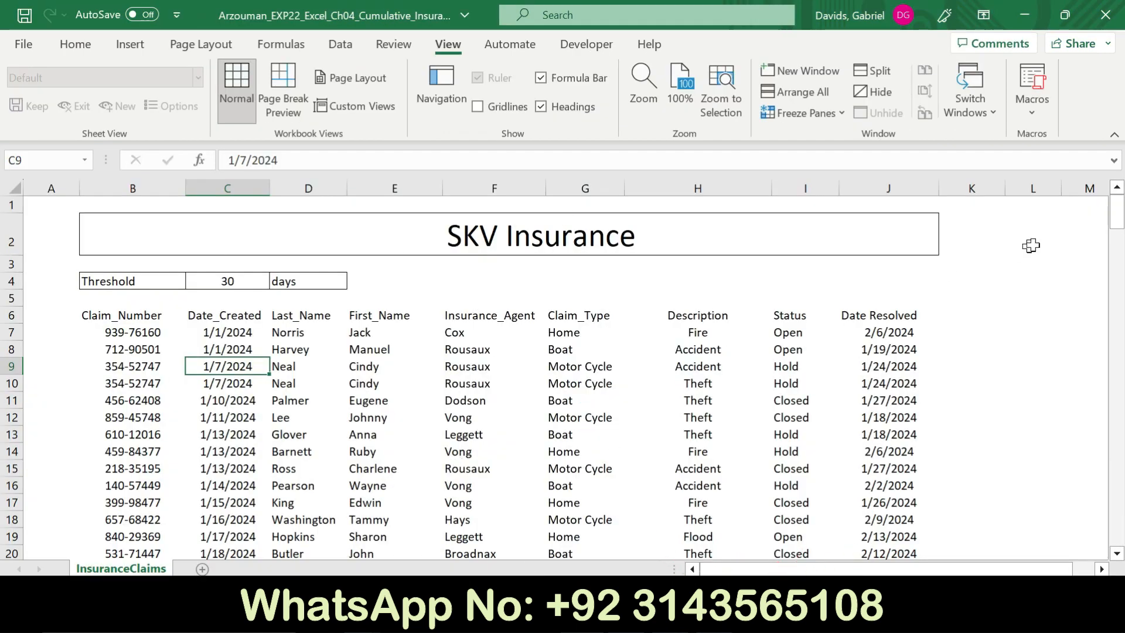
left_click_drag(1115, 220, 1, 139)
left_click(726, 619)
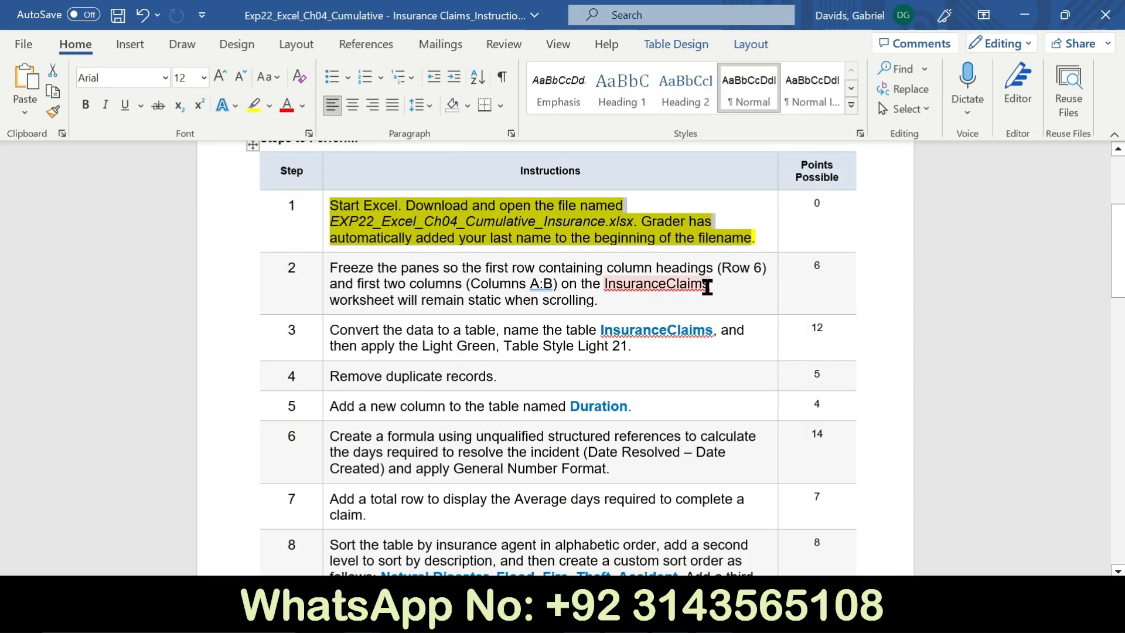
left_click(322, 246)
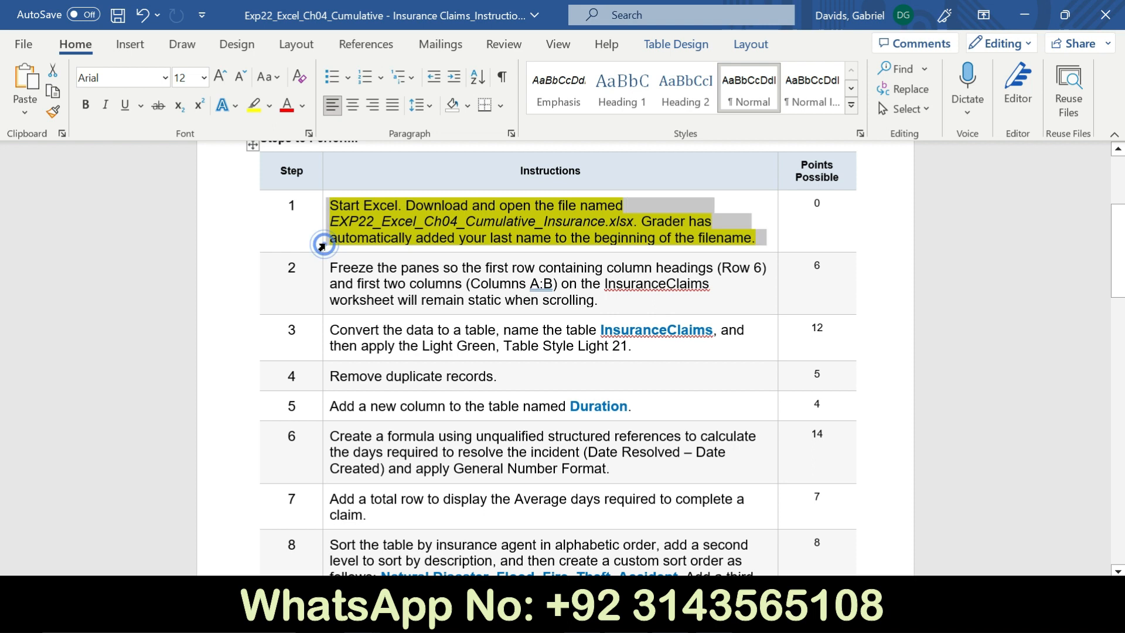
left_click(391, 215)
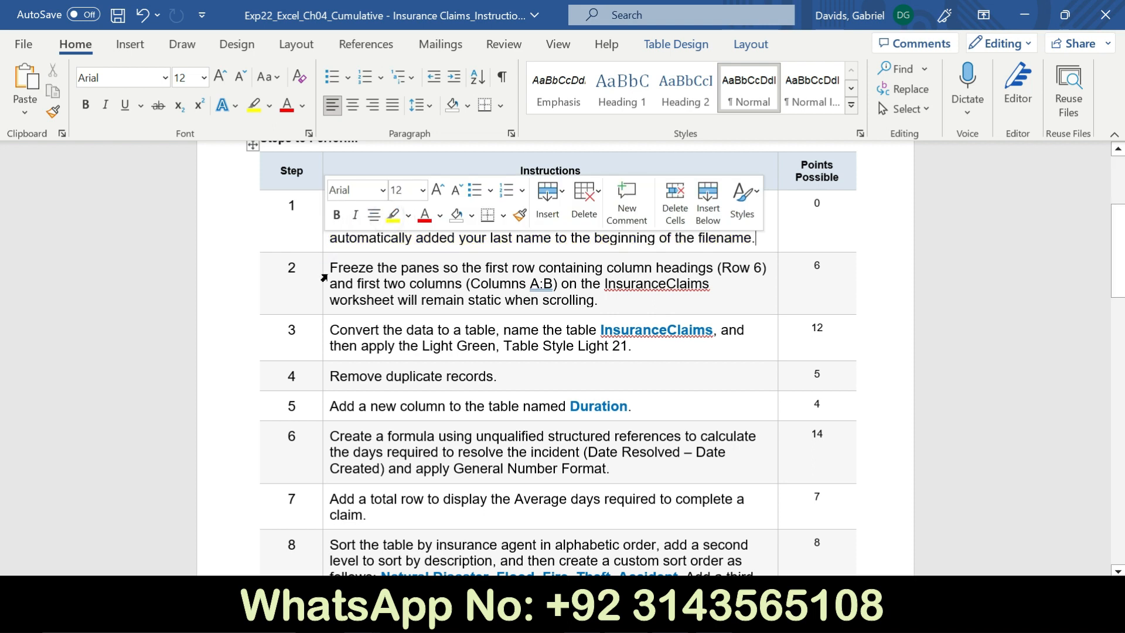
- Bold and highlight the step 2 instruction, then select its part about freezing Row 6 and Columns A:B
left_click(323, 281)
left_click(337, 247)
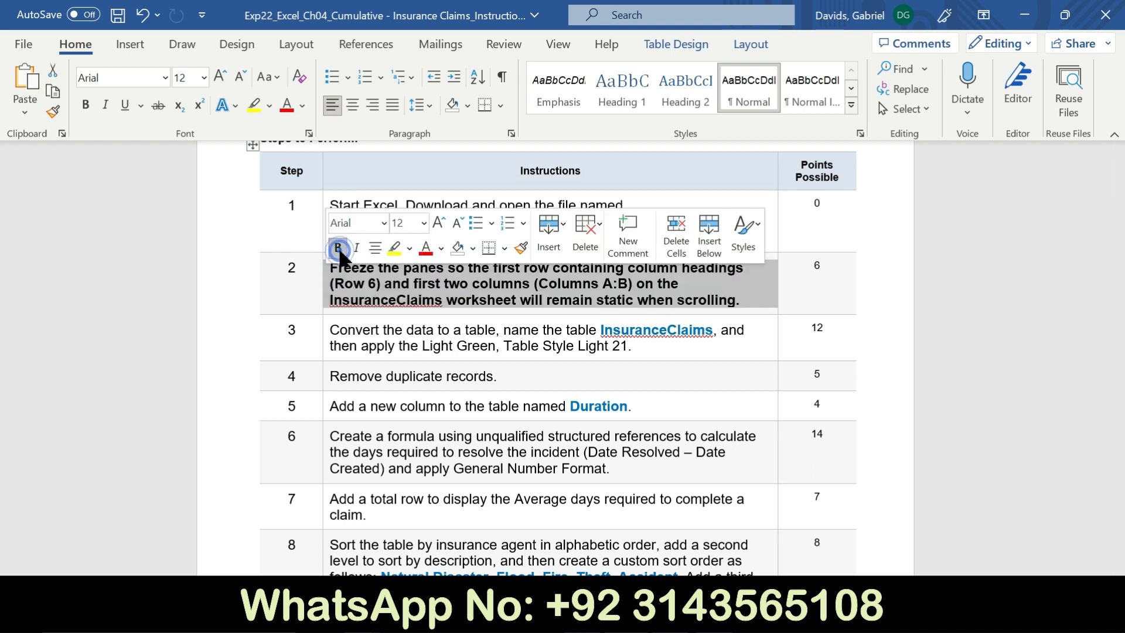
left_click(393, 247)
left_click(289, 290)
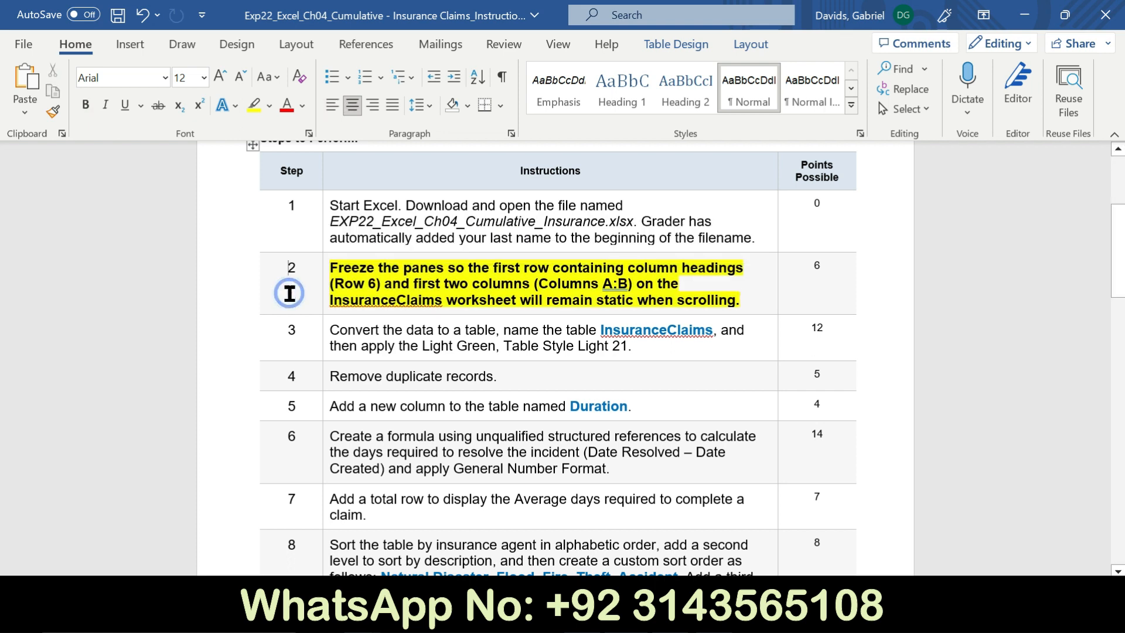
left_click_drag(332, 267, 628, 283)
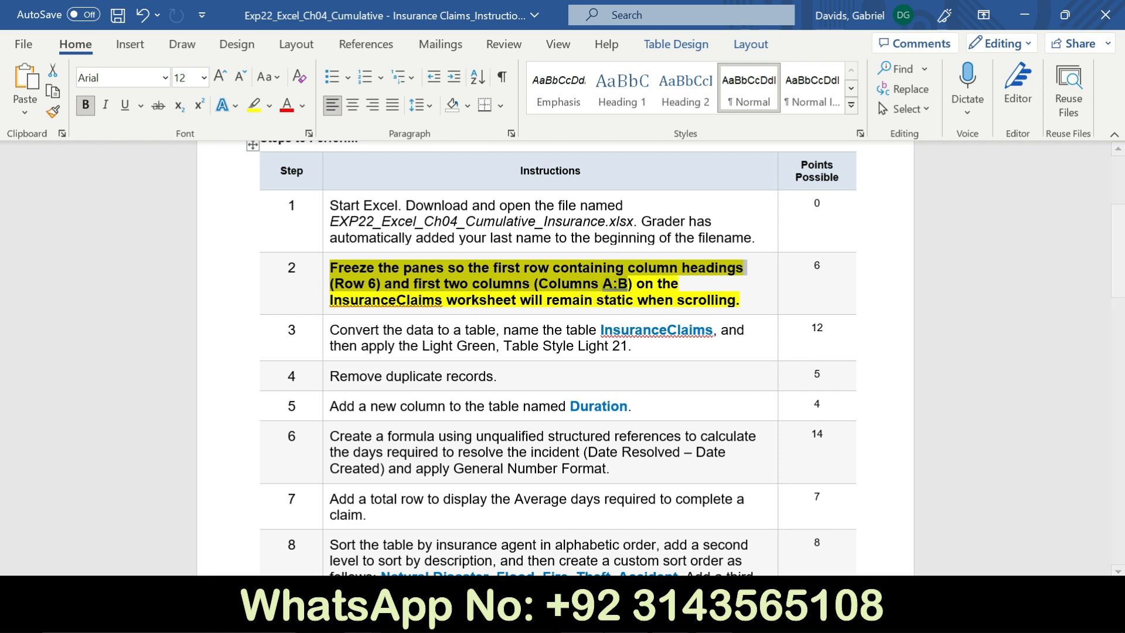
- Switch to Excel and freeze the panes at cell C7 so that Row 6 and Columns A:B stay static
left_click(573, 616)
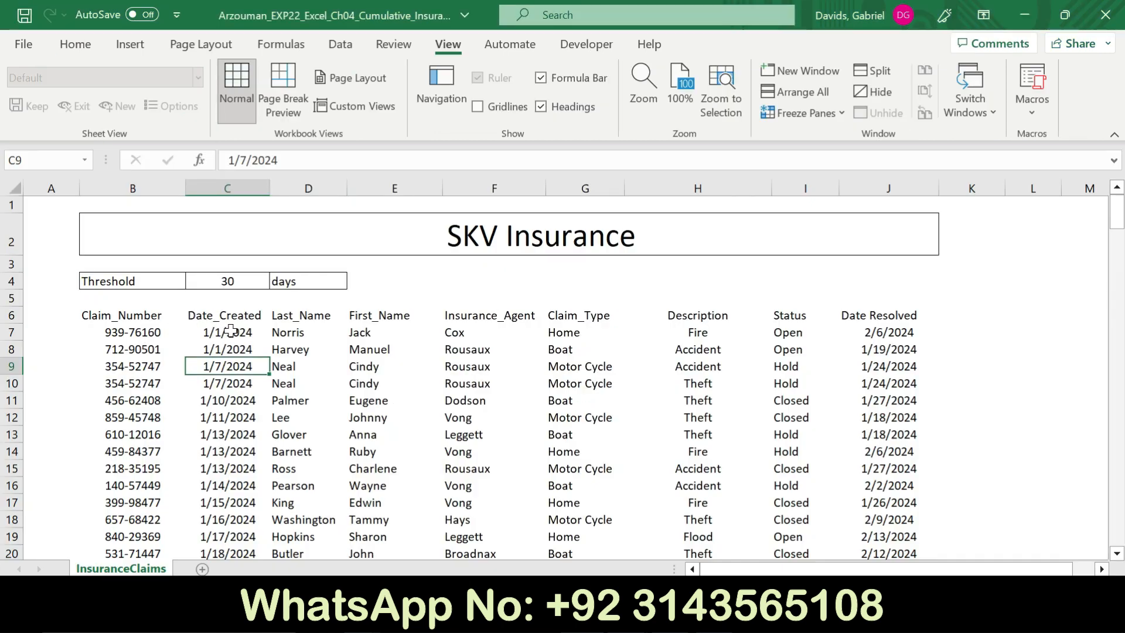
left_click(231, 331)
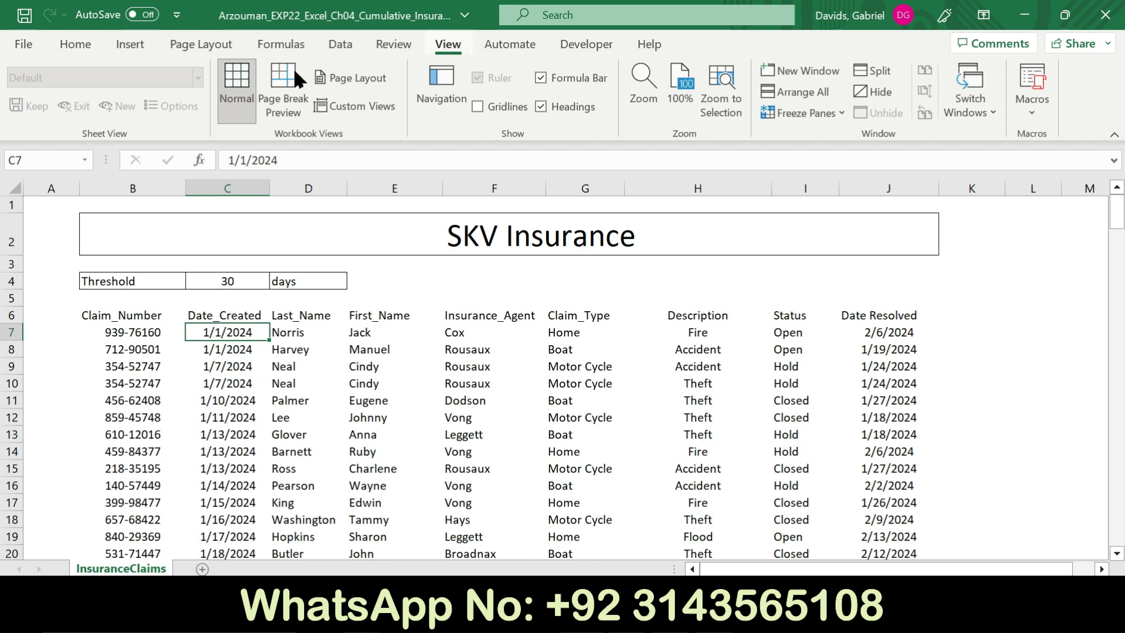
left_click(129, 45)
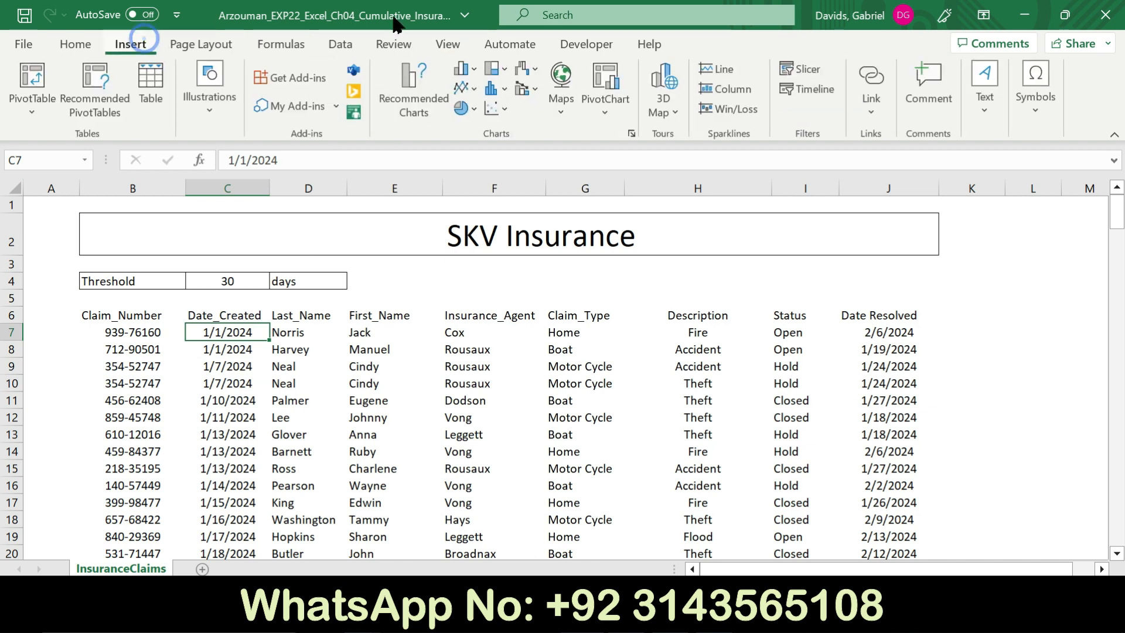
left_click(439, 46)
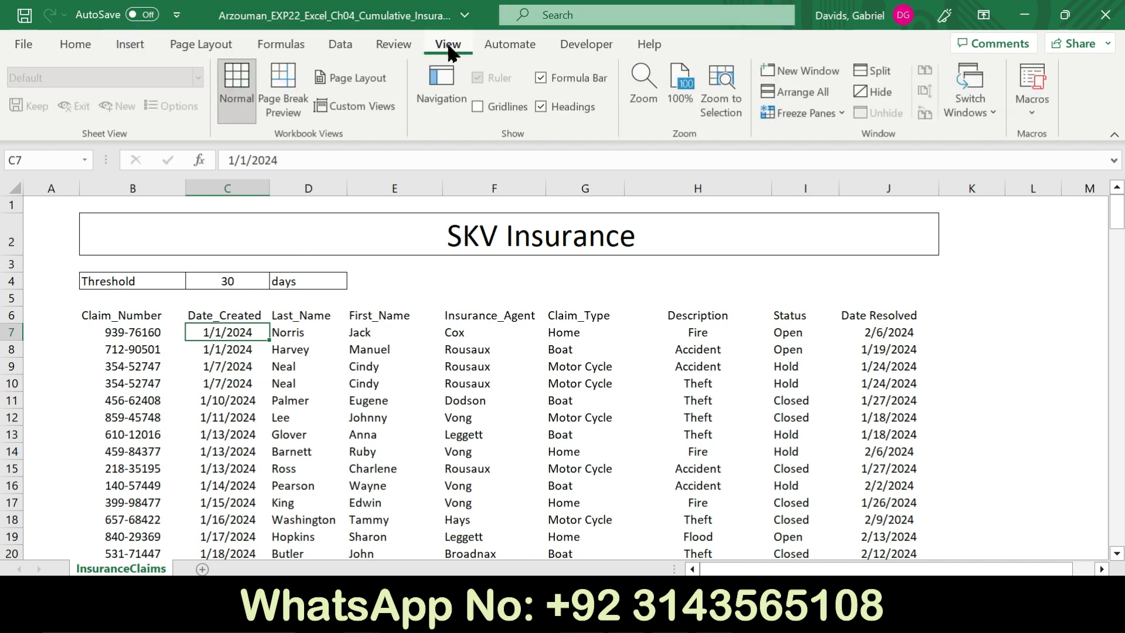
left_click(839, 109)
left_click(826, 151)
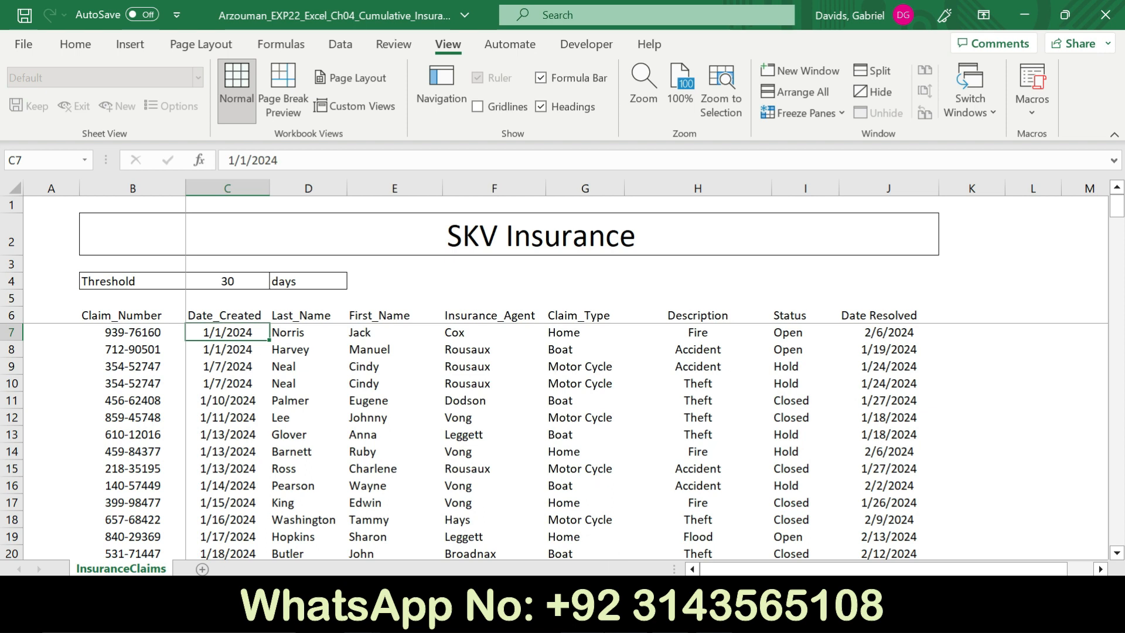
- Check the rest of step 2 in Word, then scroll the InsuranceClaims worksheet in Excel to test the frozen panes
key("alt+Tab")
left_click_drag(638, 281, 736, 302)
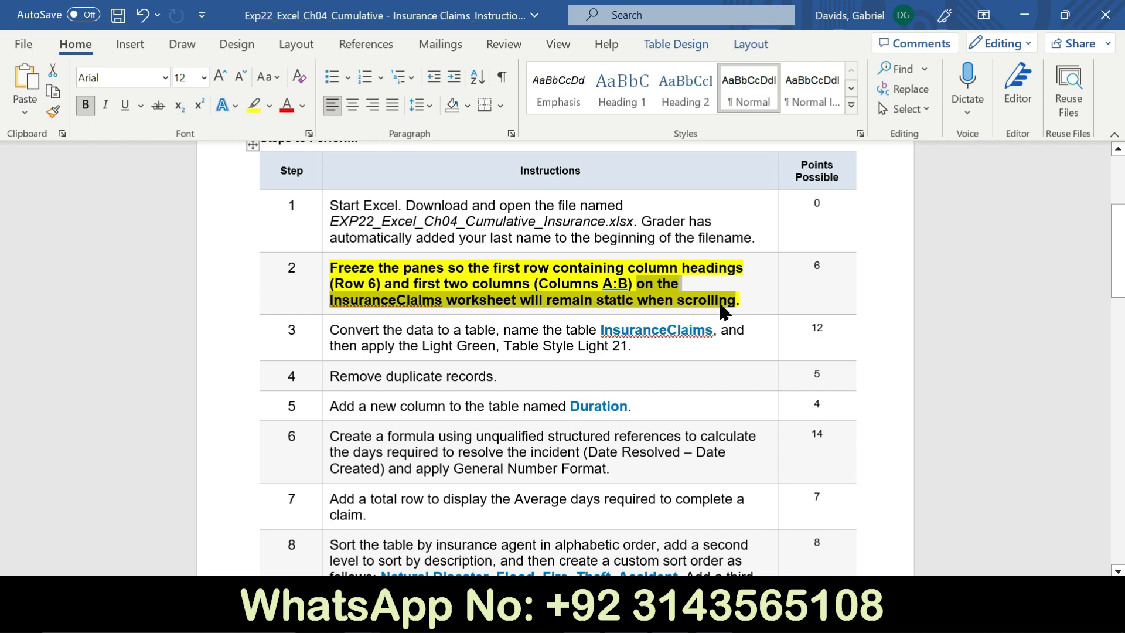
left_click(562, 616)
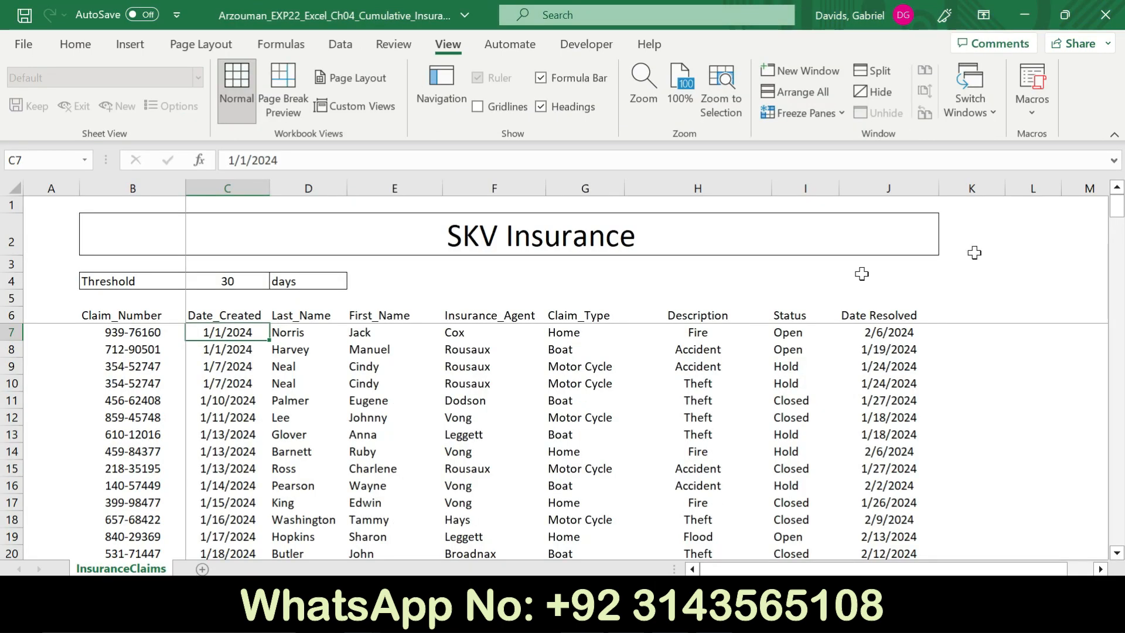
scroll(1120, 278, "down", 7)
left_click_drag(1120, 271, 1123, 202)
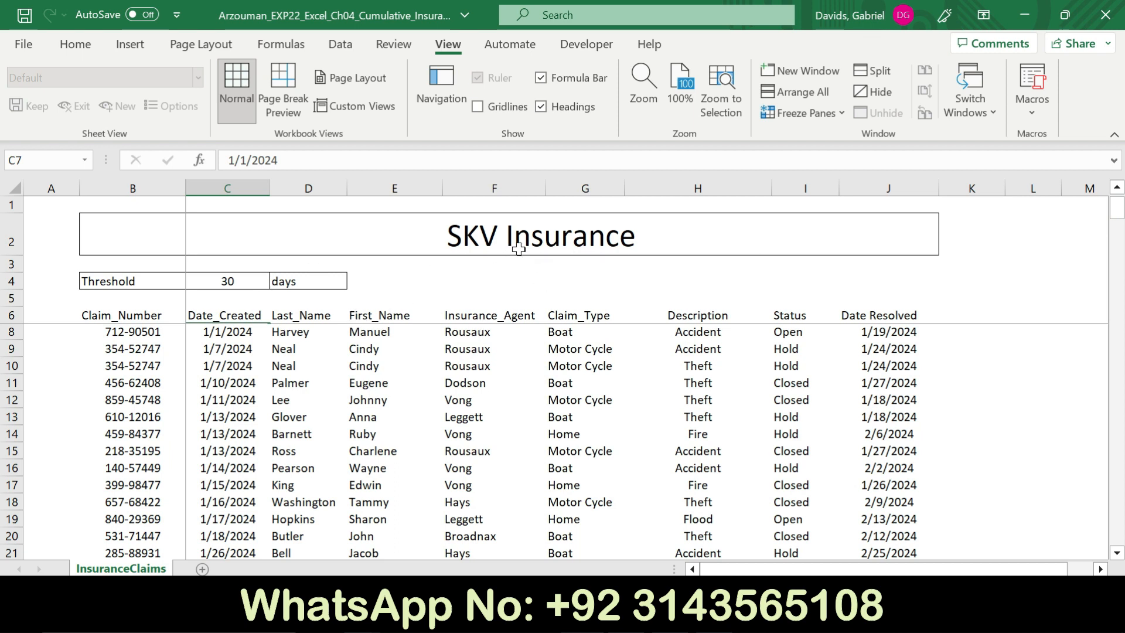
- Switch to Word, remove the bold and highlight from the step 2 instruction, and select the step 3 instruction
key("alt+Tab")
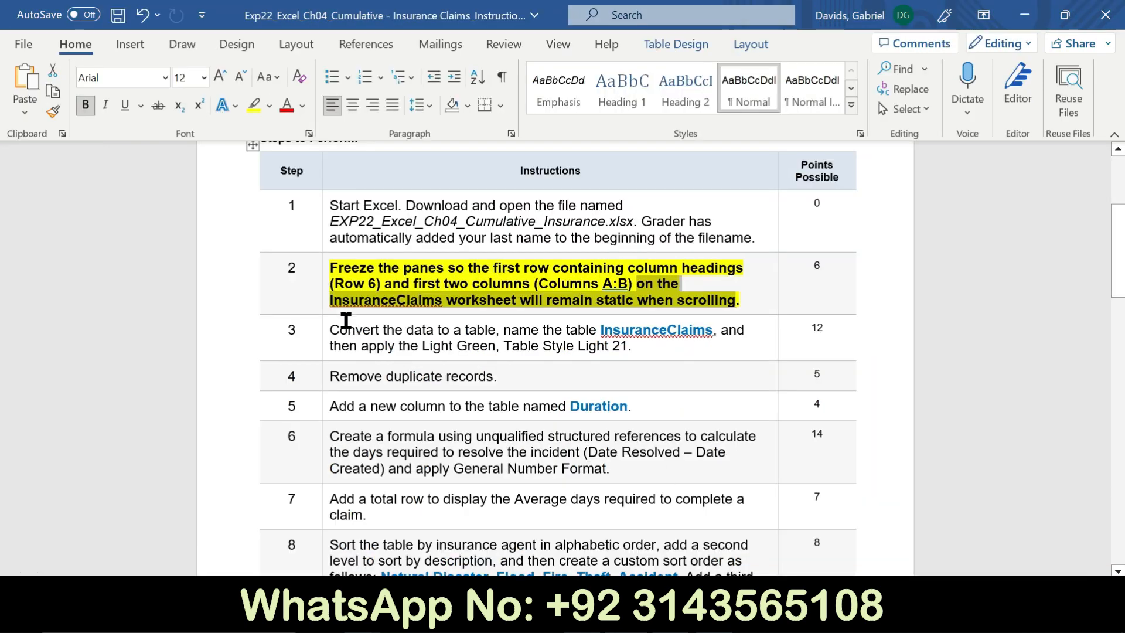
left_click(324, 295)
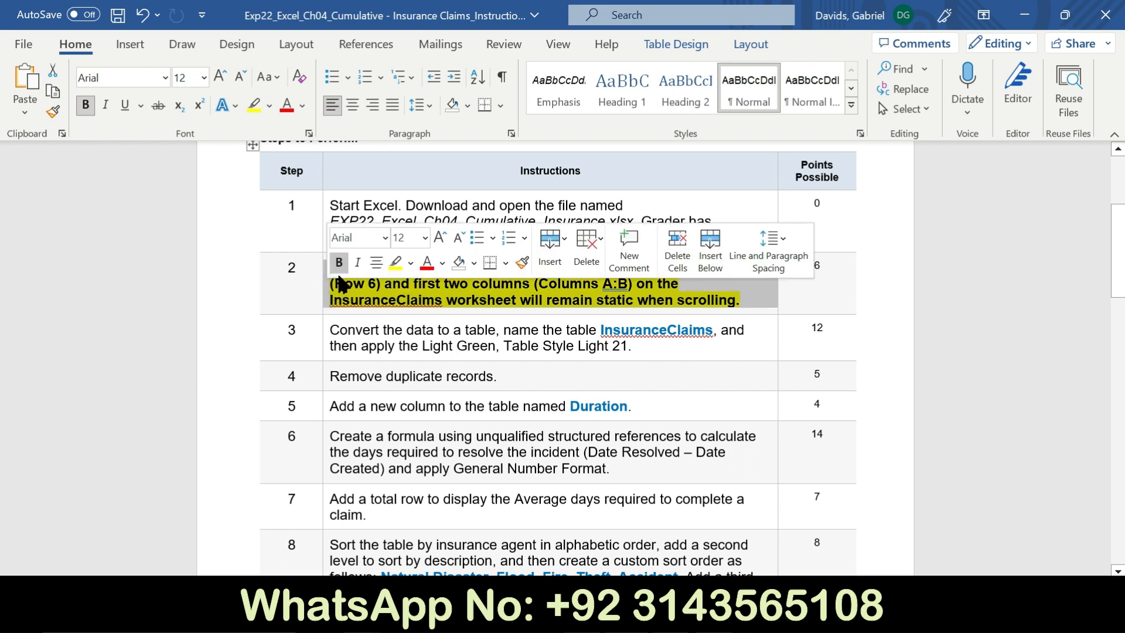
left_click(339, 263)
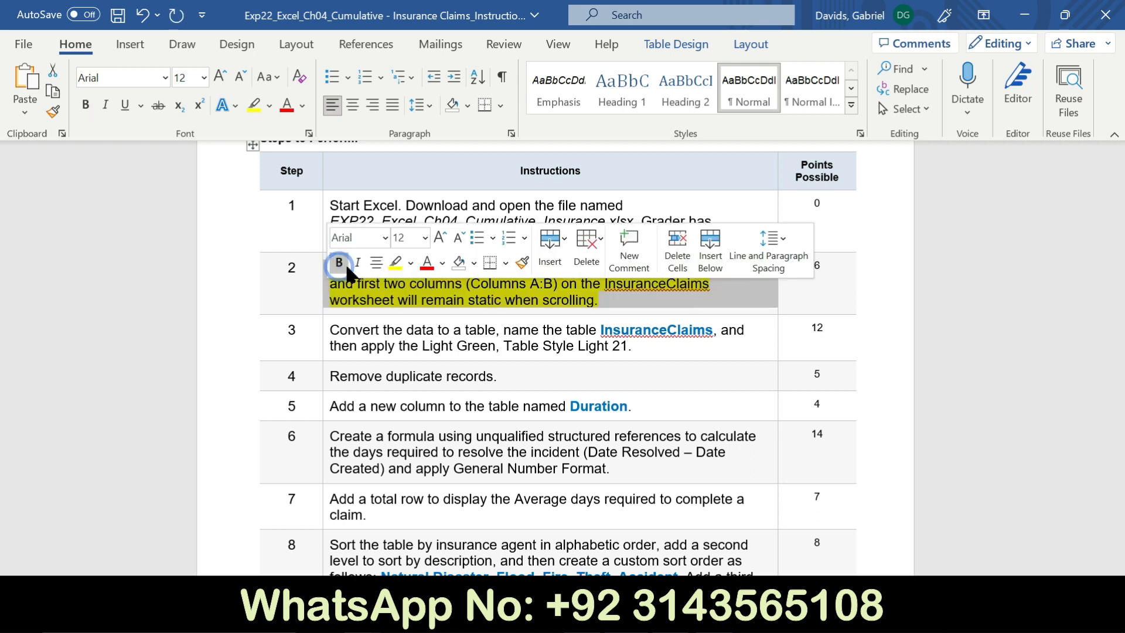
left_click(393, 261)
left_click(324, 342)
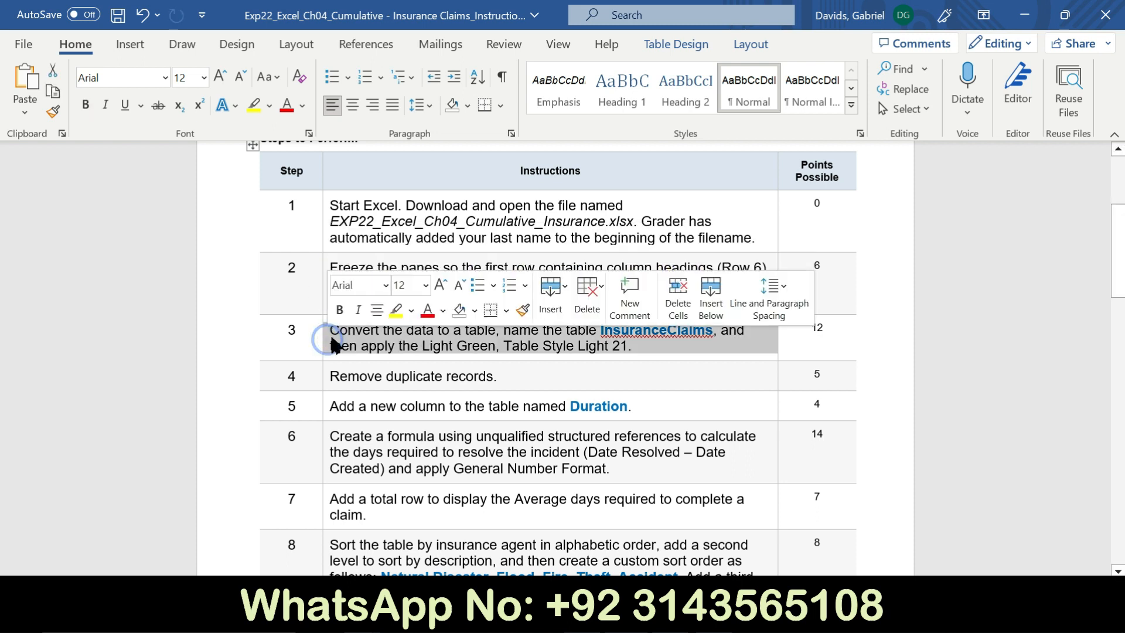
- Bold and highlight the step 3 instruction, then copy the table name InsuranceClaims from it
left_click(339, 309)
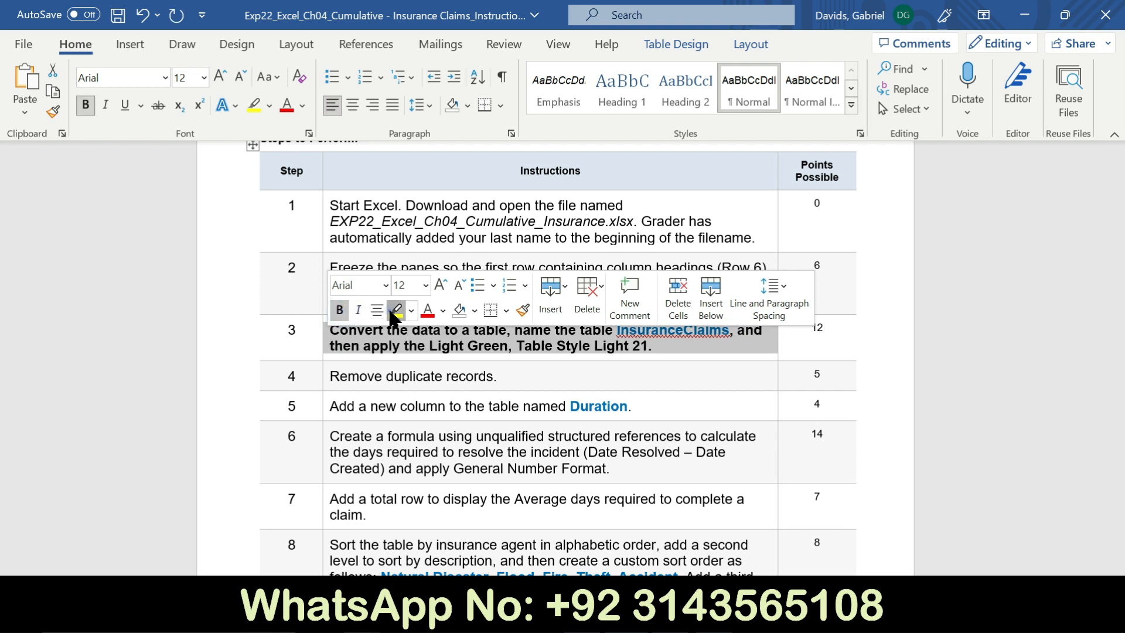
left_click(393, 311)
left_click(308, 340)
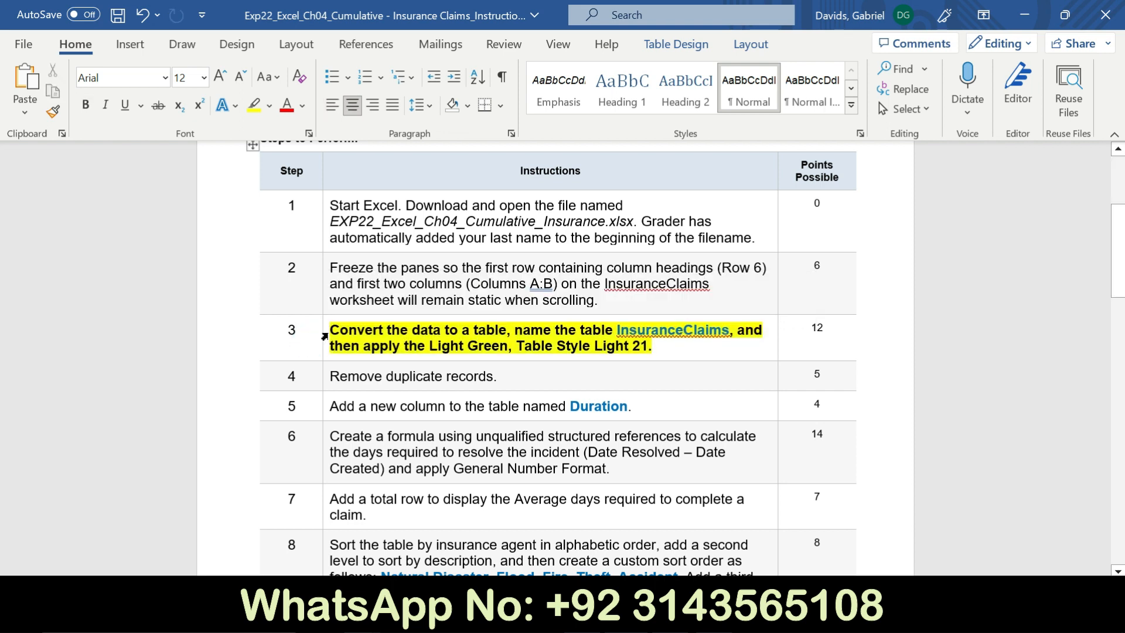
left_click_drag(331, 328, 616, 333)
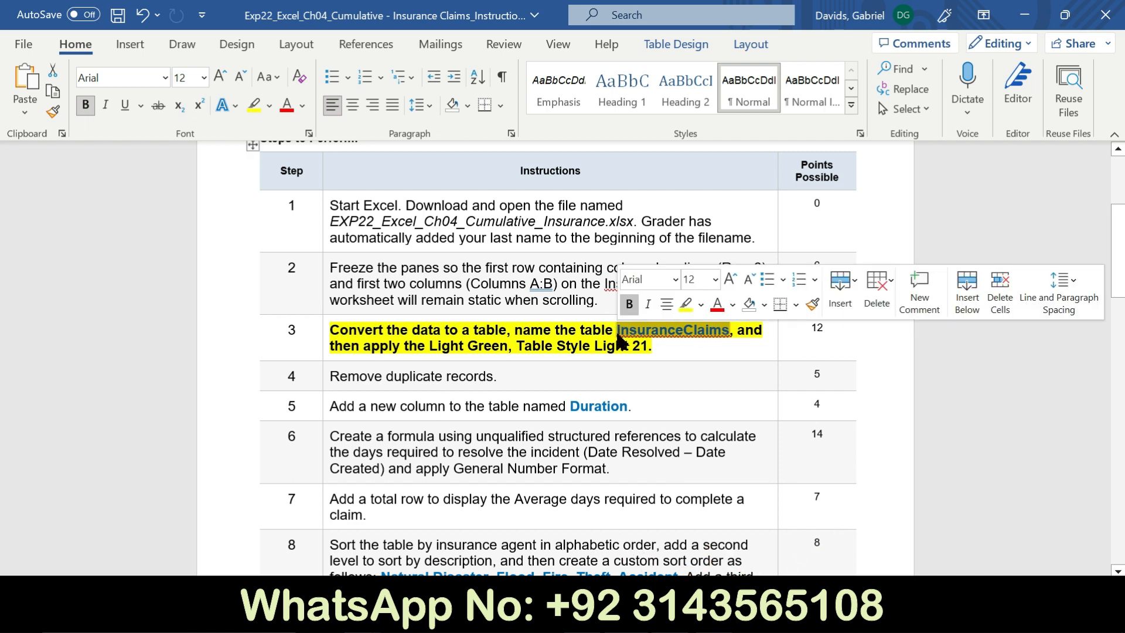
key("ctrl+c")
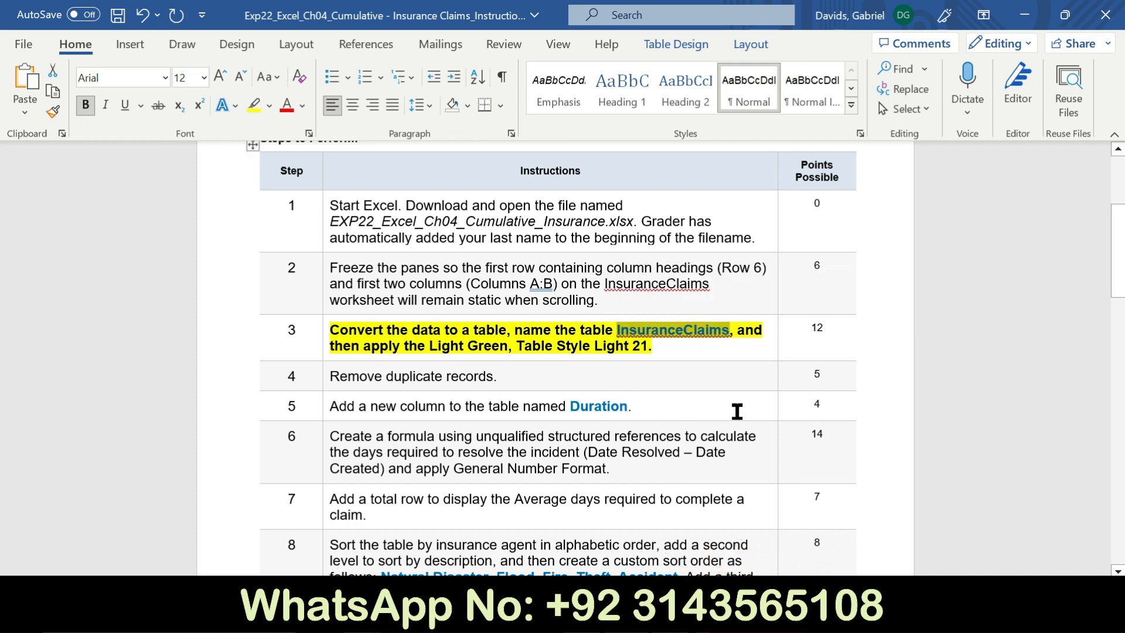
- Switch to Excel and convert the claims data in B6:J215 to a table with headers
left_click(774, 618)
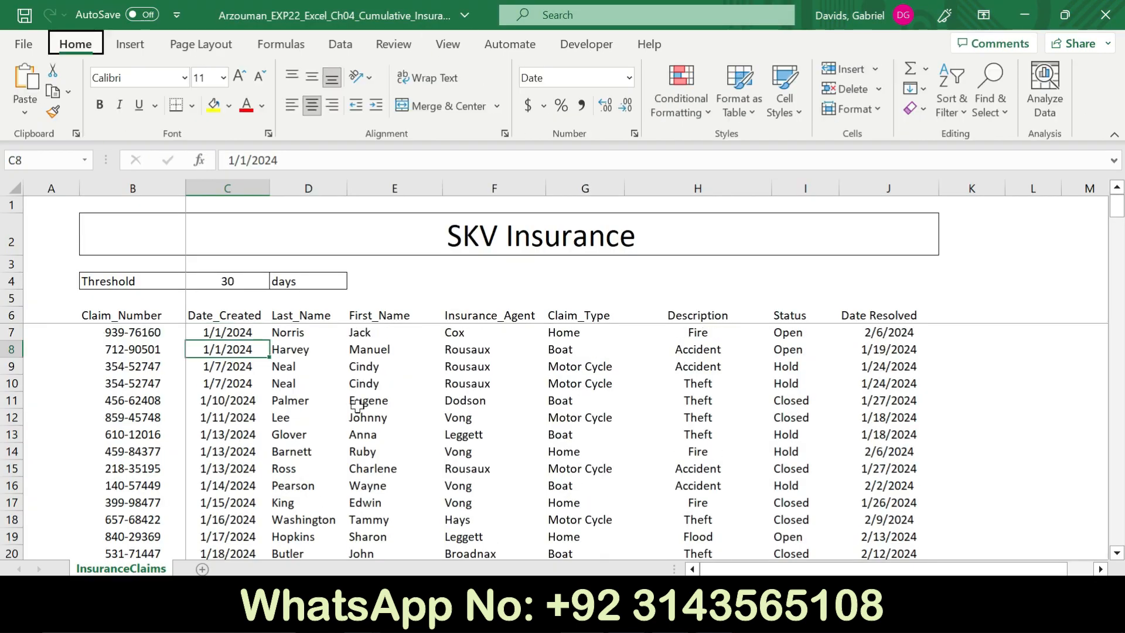
key("alt")
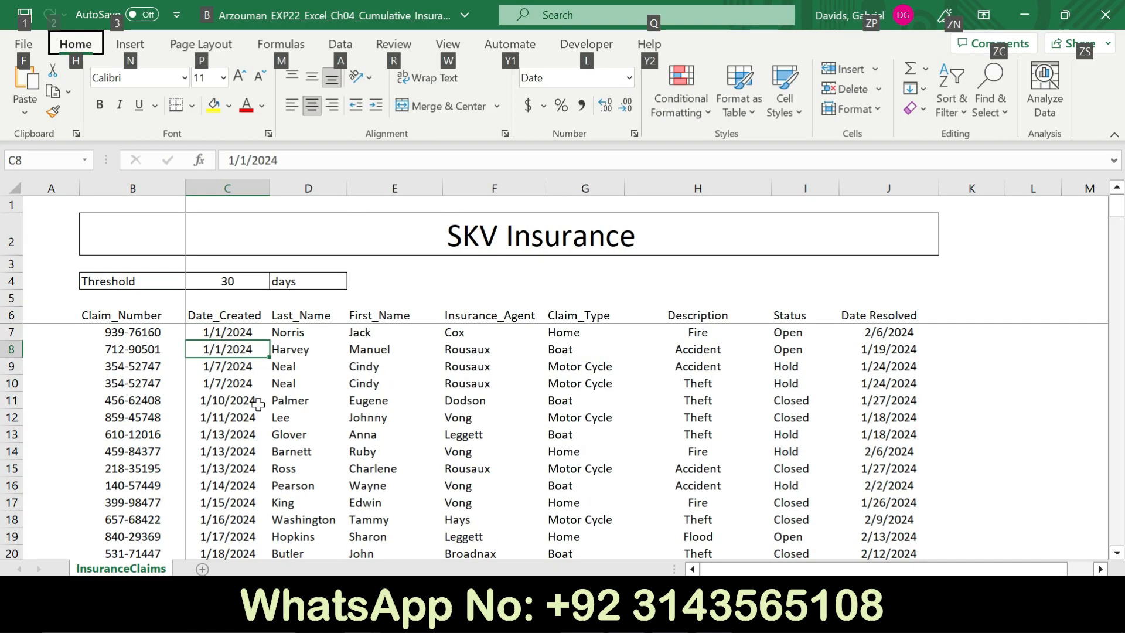
left_click(123, 382)
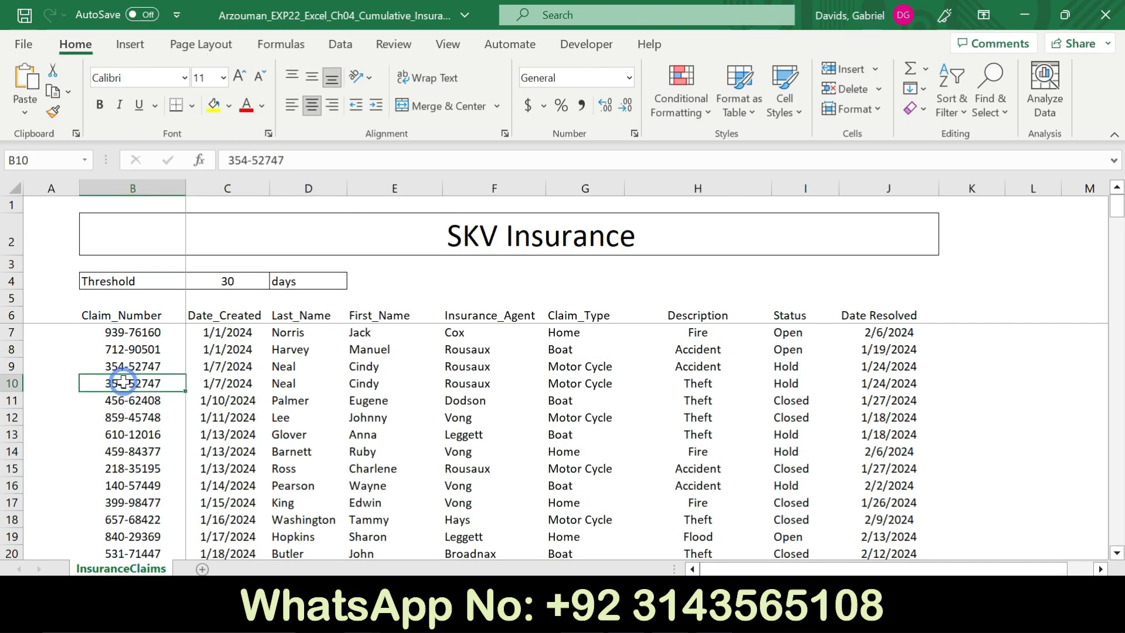
left_click(127, 45)
left_click(156, 95)
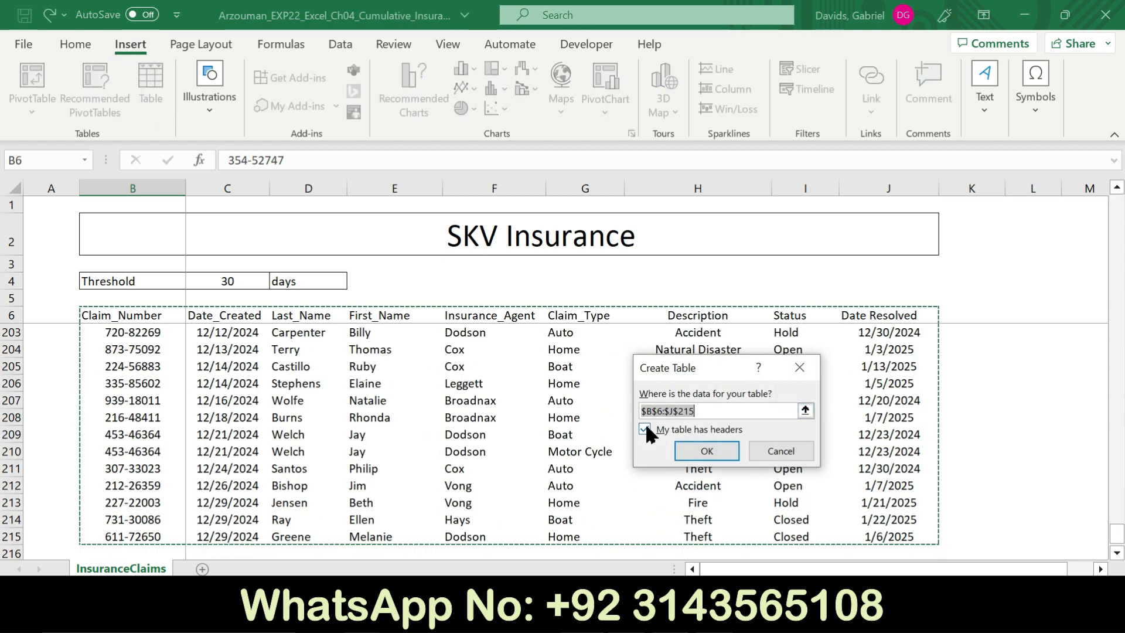
left_click(704, 451)
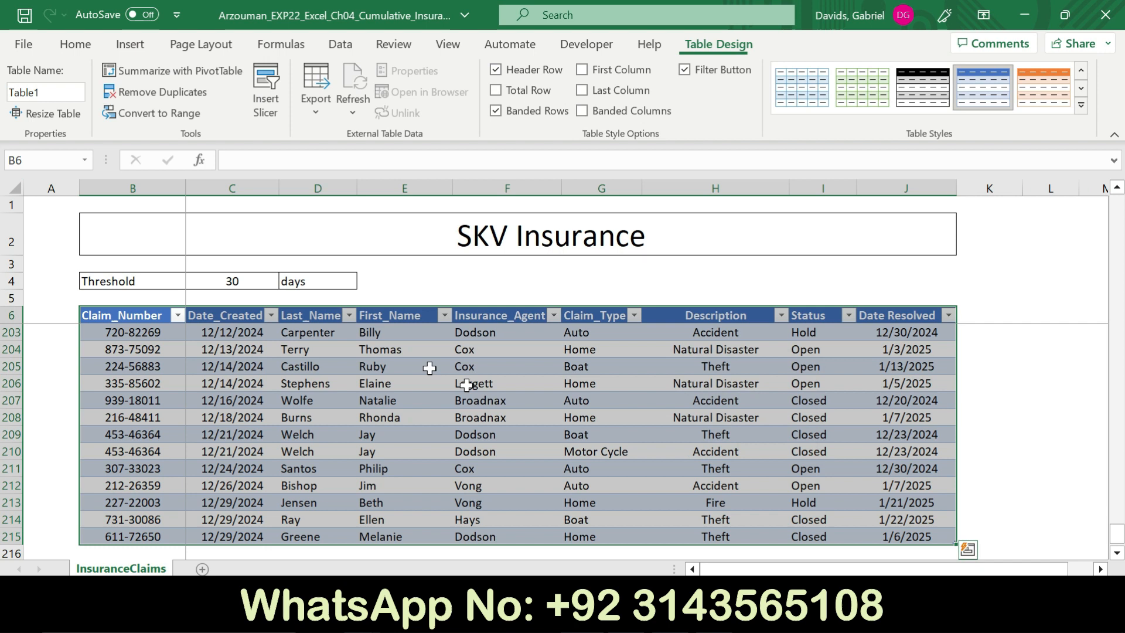
- Select the table name in Word's step 3 instruction, then return to Excel and name the new table InsuranceClaims
left_click(656, 613)
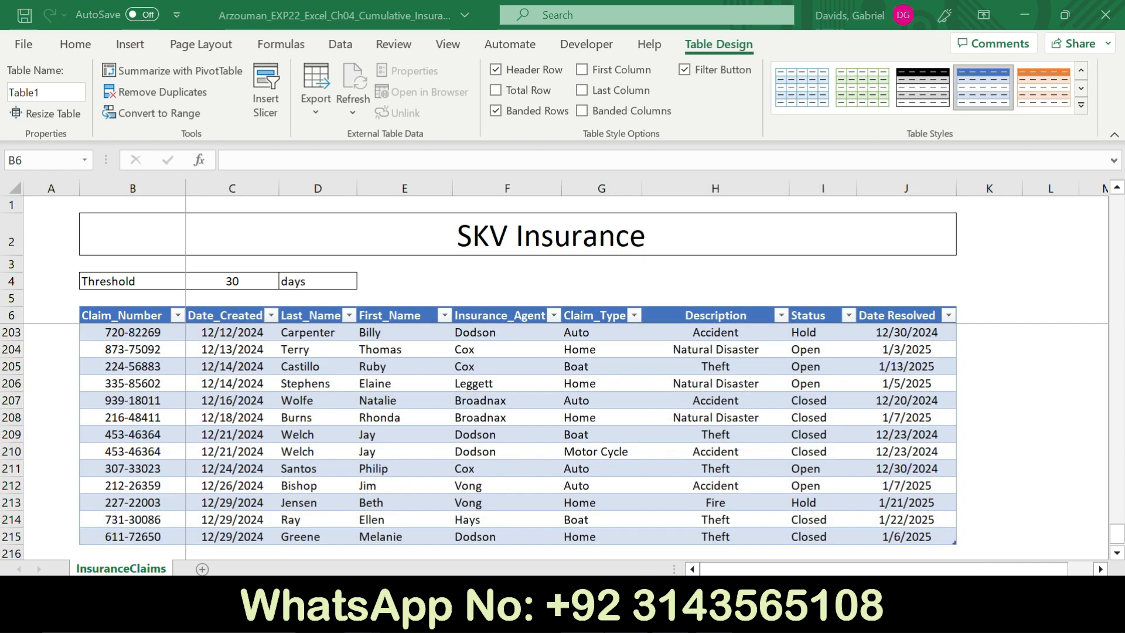
double_click(660, 328)
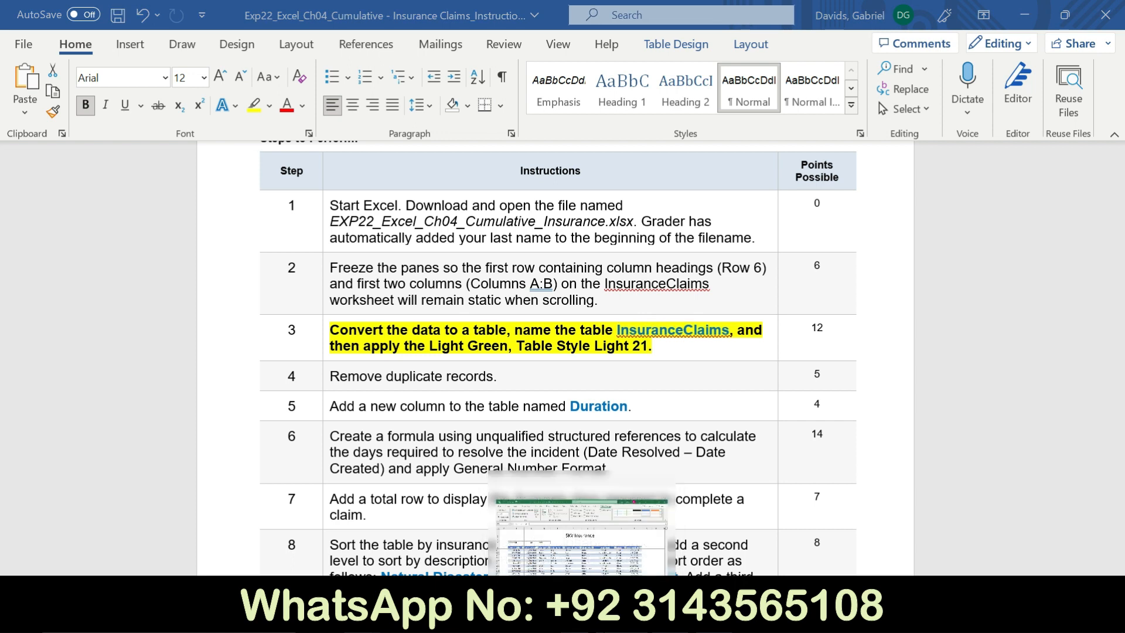
left_click(582, 613)
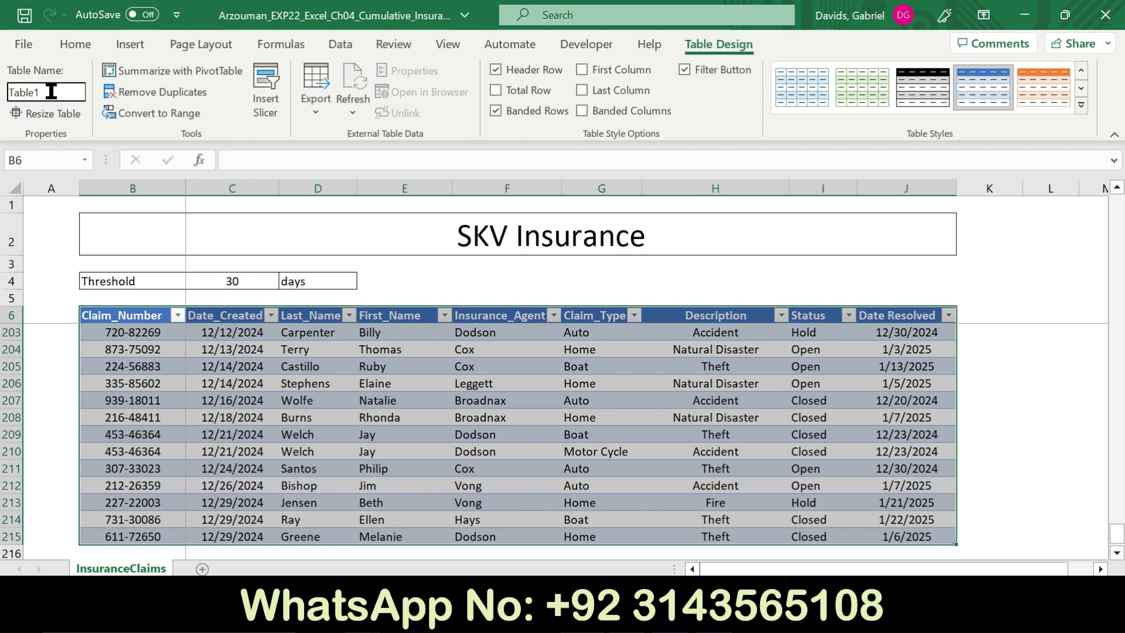
left_click_drag(50, 91, 14, 93)
type("T")
key("ctrl+v")
key("Return")
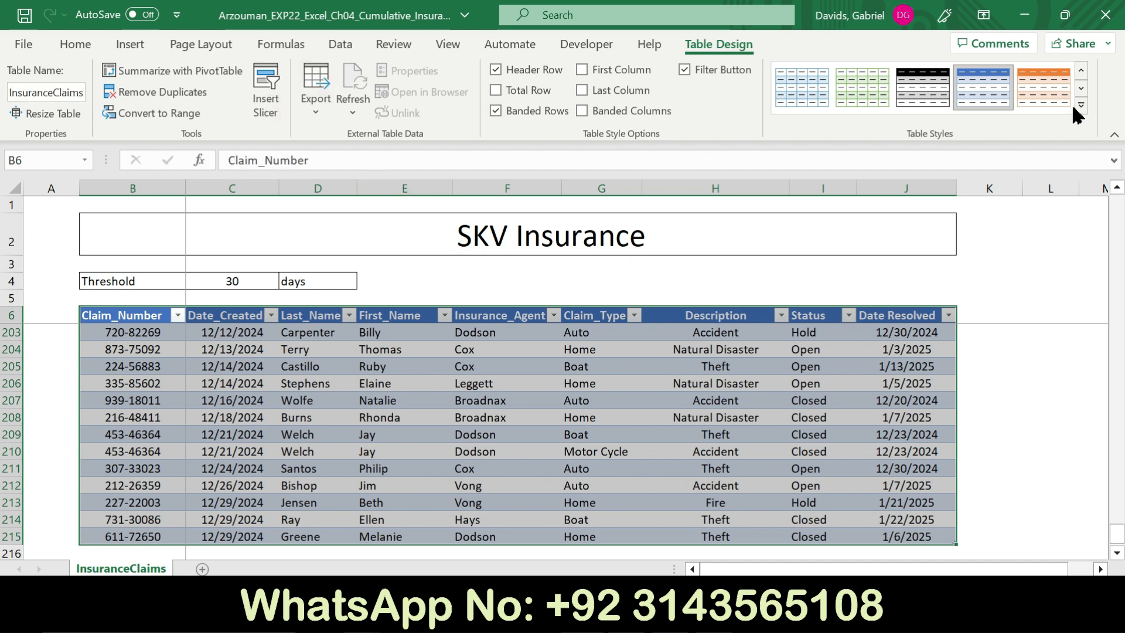
- Check the required style in Word's step 3 instruction, then apply Light Green, Table Style Light 21 to the InsuranceClaims table in Excel
key("alt+Tab")
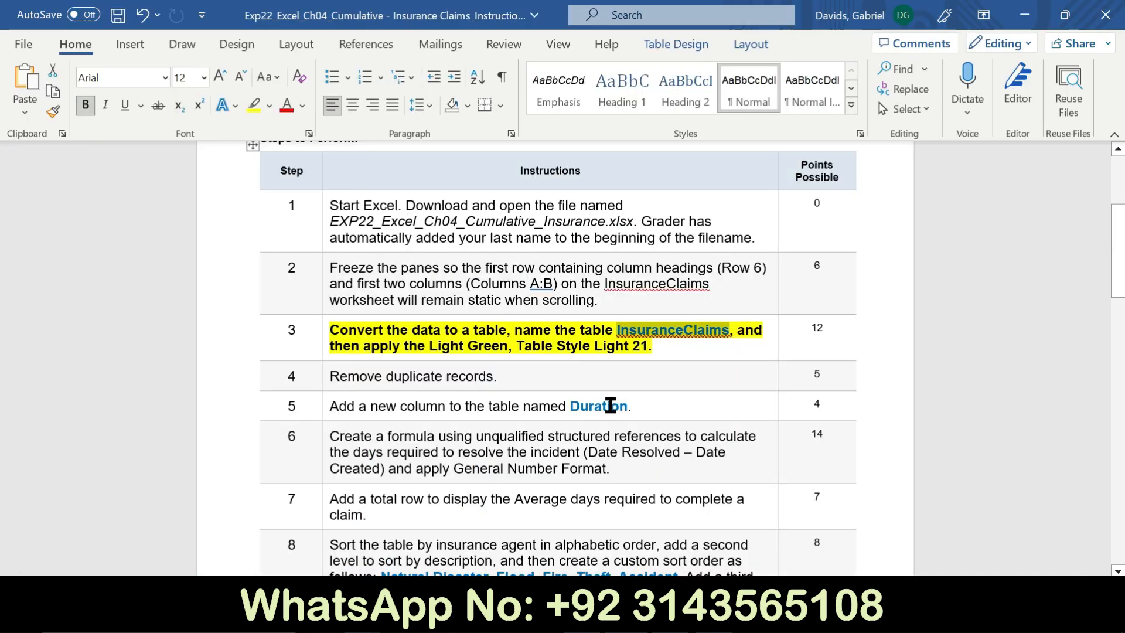
left_click_drag(657, 356, 364, 350)
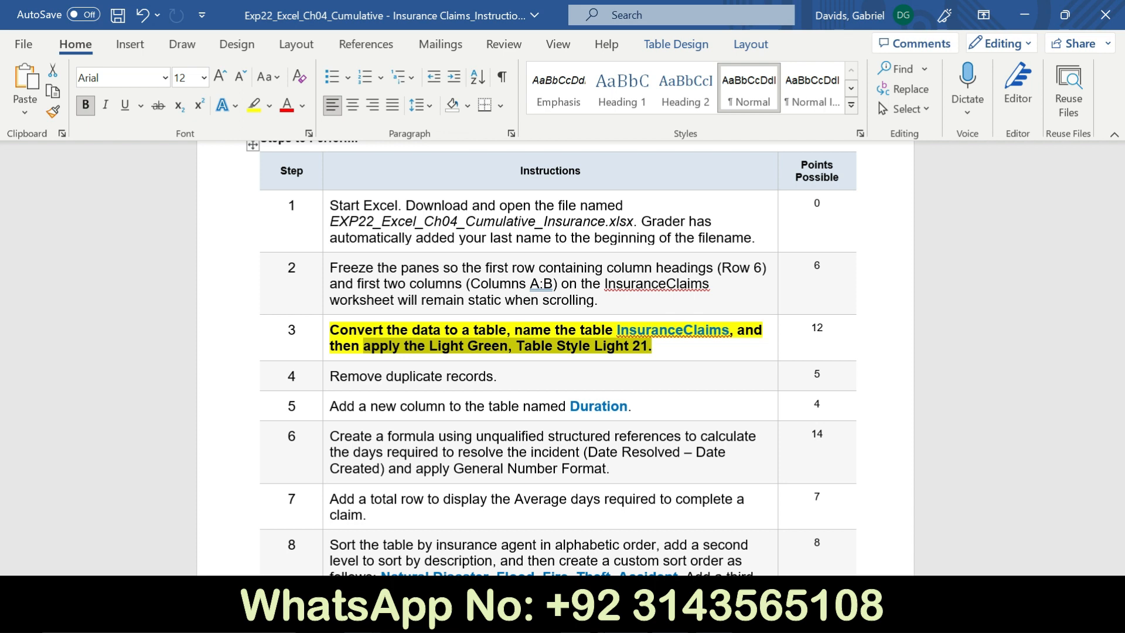
key("alt+Tab")
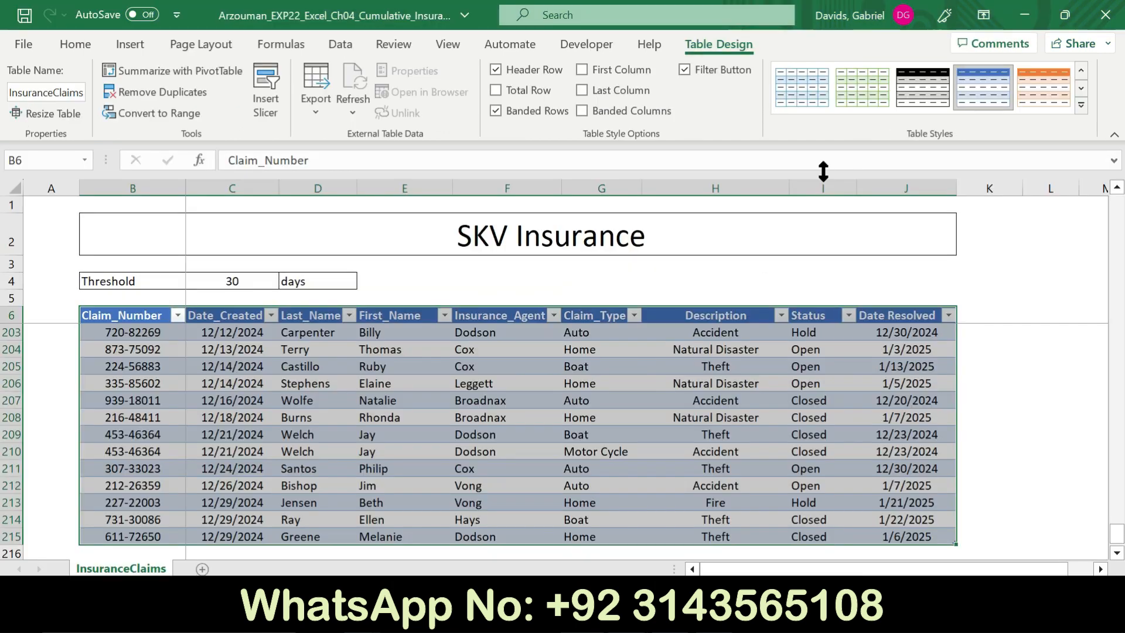
left_click(1081, 105)
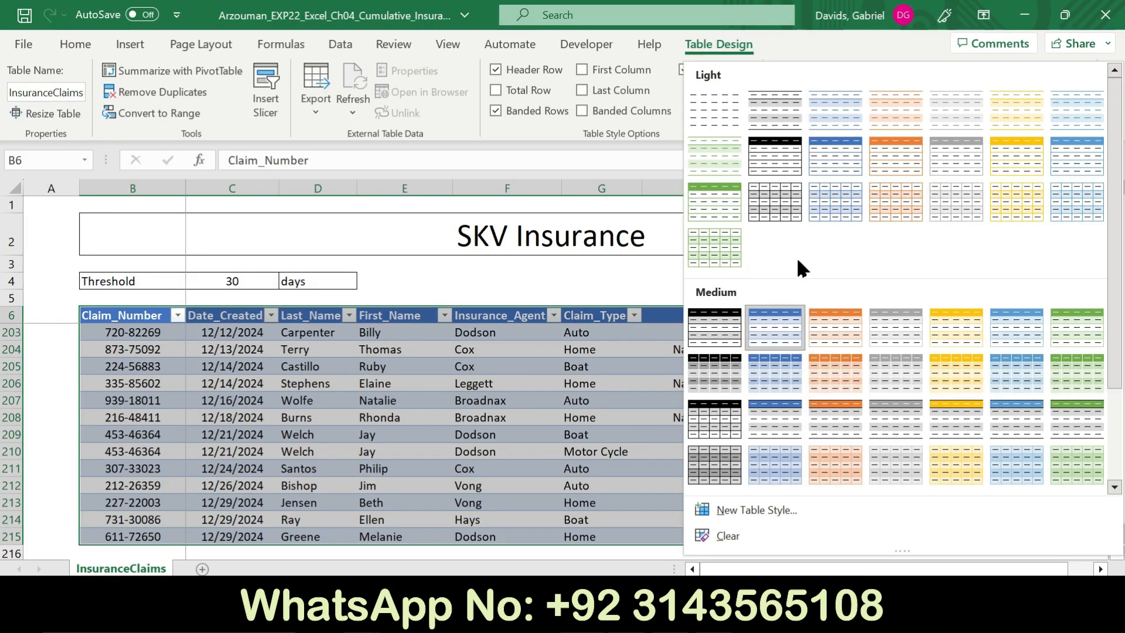
left_click(716, 253)
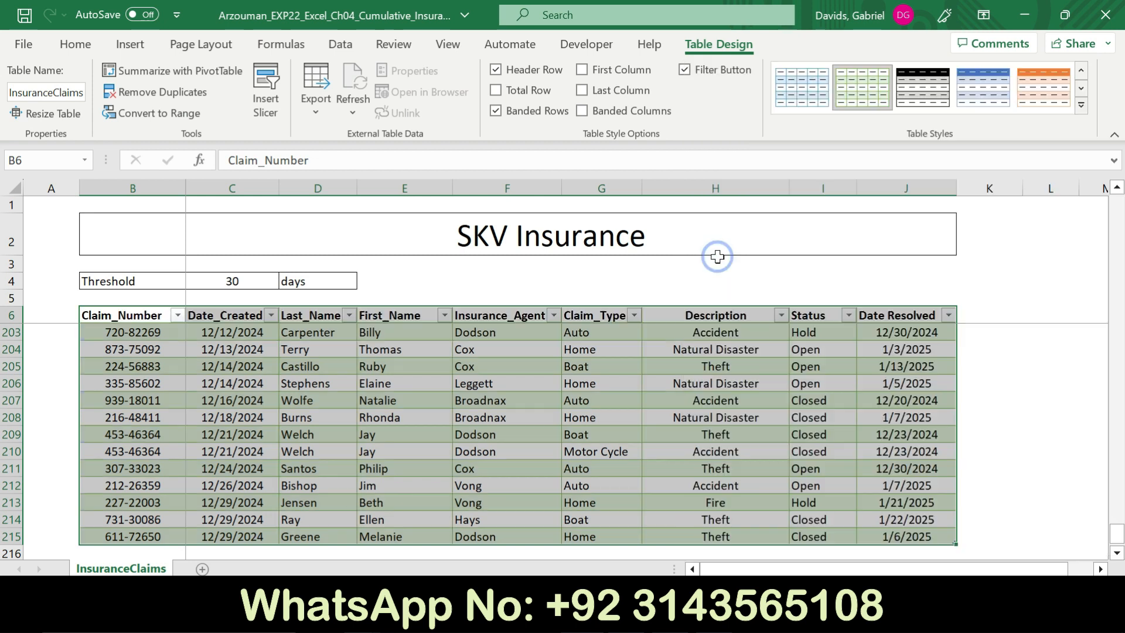
- Switch to Word and remove the bold and highlight from the step 3 instruction
left_click(603, 612)
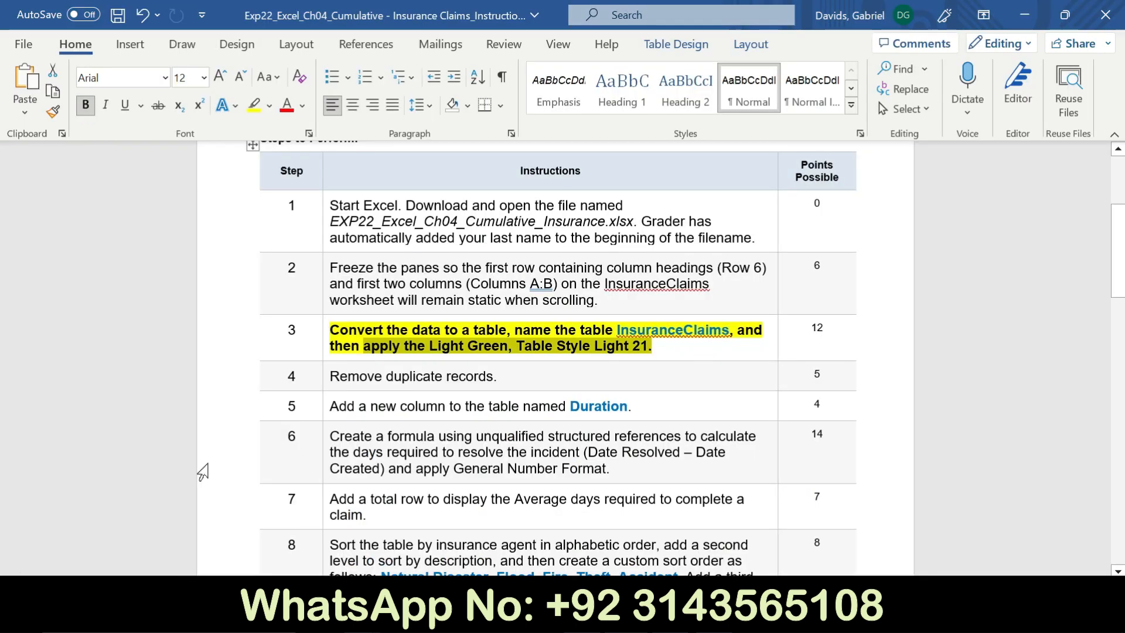
left_click(323, 348)
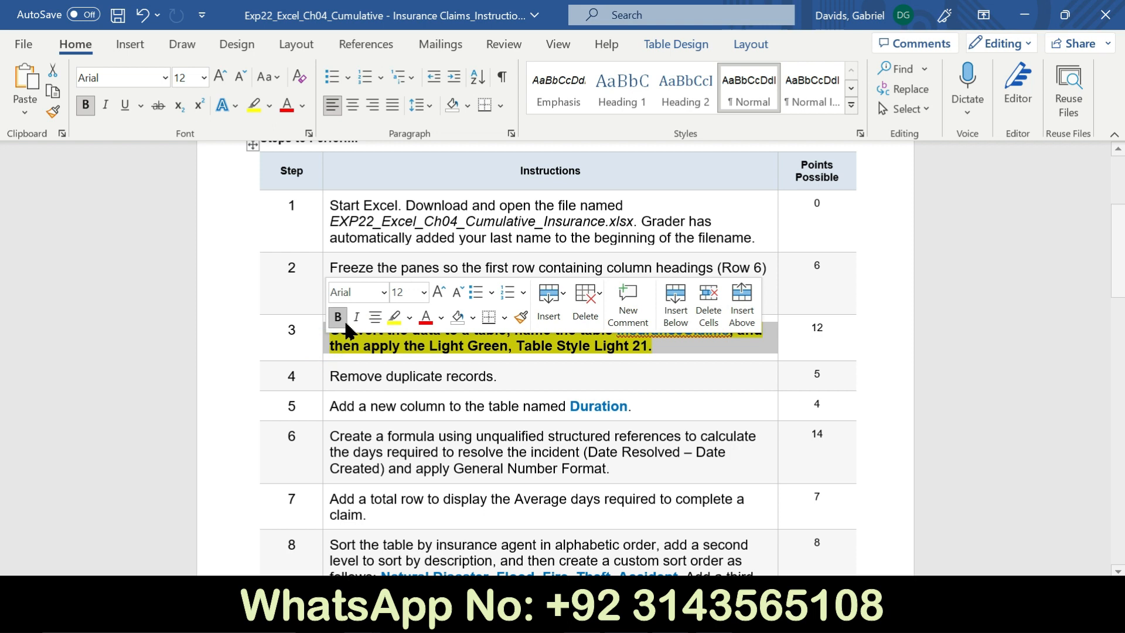
left_click(338, 316)
left_click(394, 320)
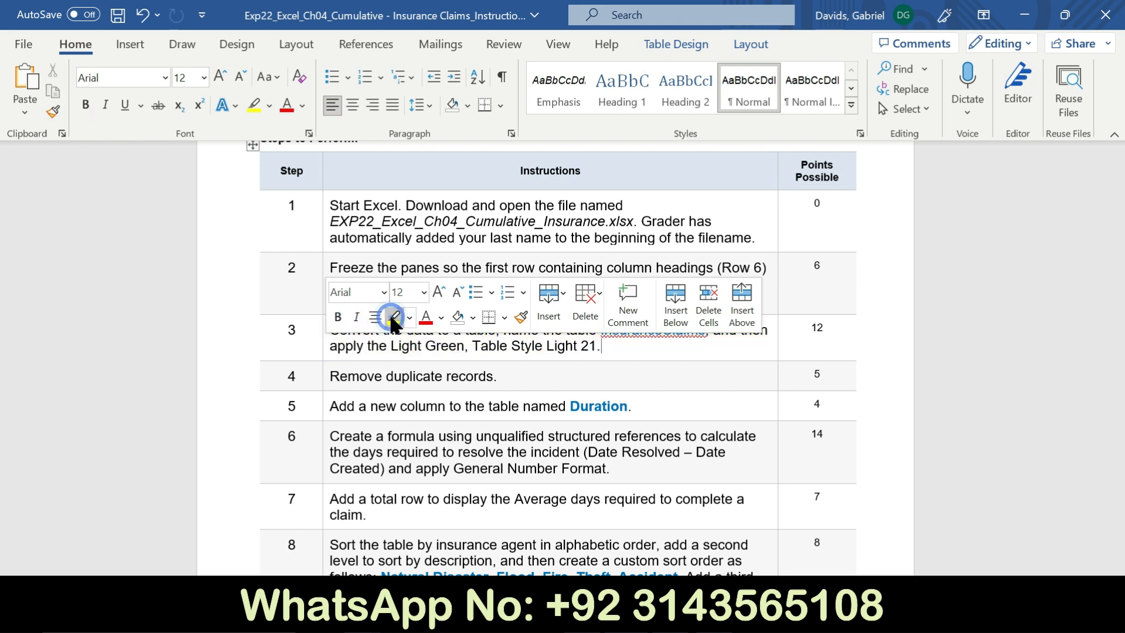
- Highlight the step 4 instruction about removing duplicate records and select its text
left_click(324, 385)
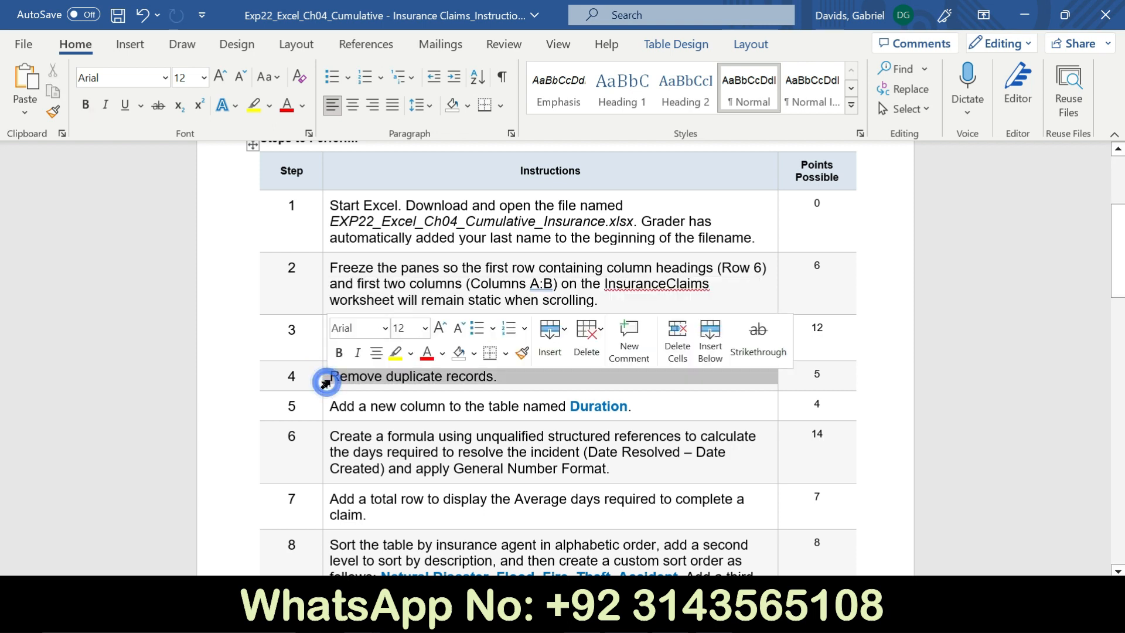
left_click(395, 353)
left_click(339, 355)
left_click_drag(509, 377, 334, 373)
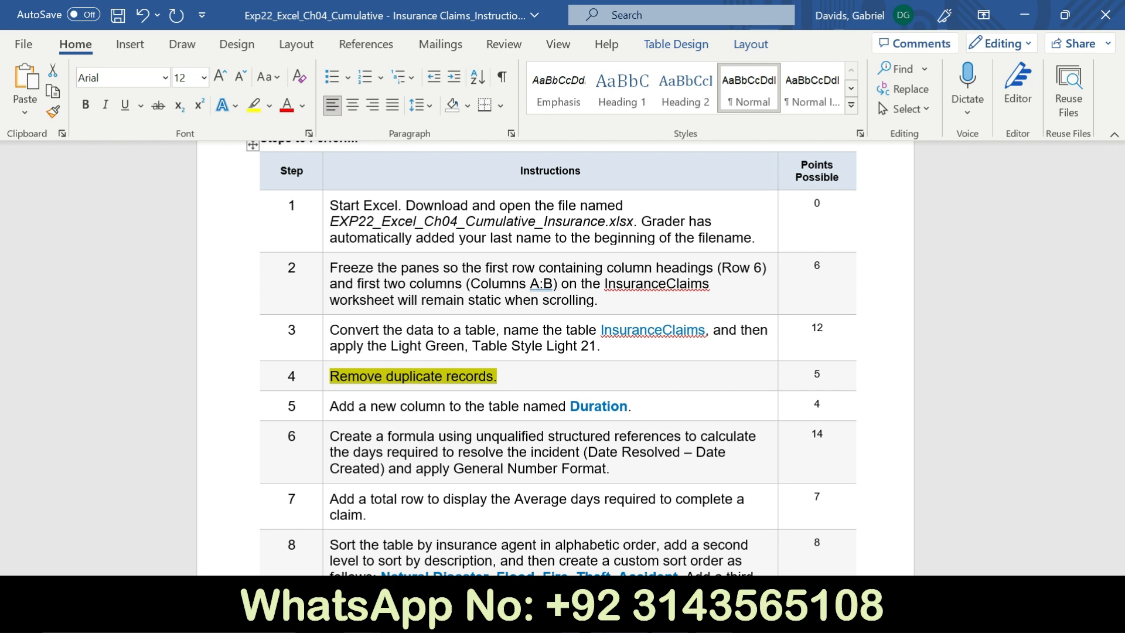
- Switch to Excel and remove duplicate records from the InsuranceClaims table, comparing all columns
left_click(580, 618)
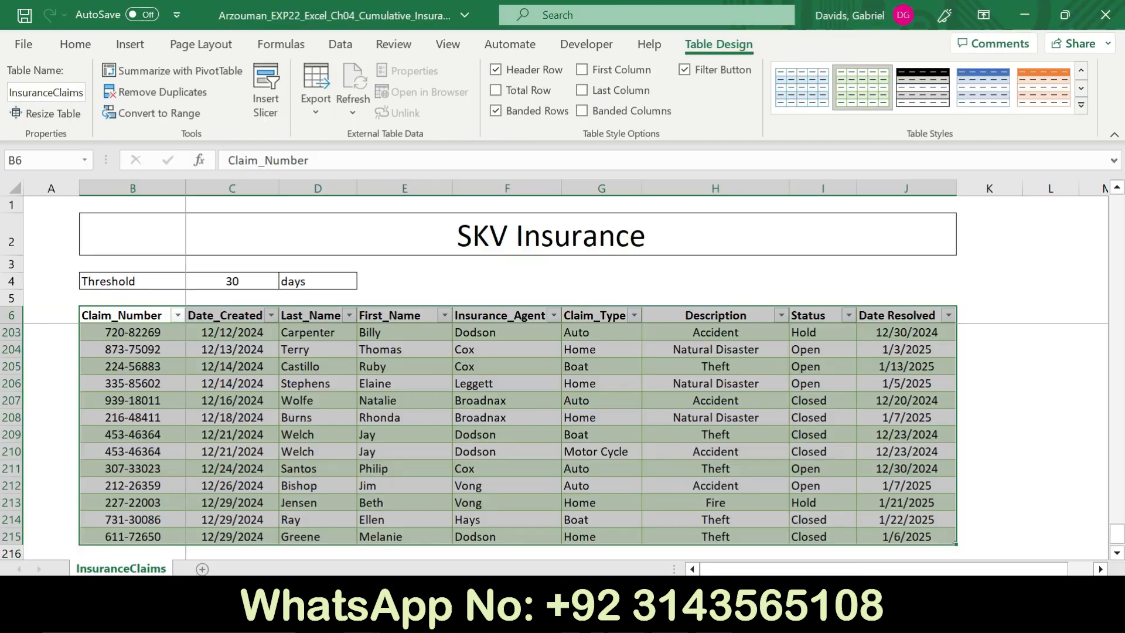
left_click(172, 89)
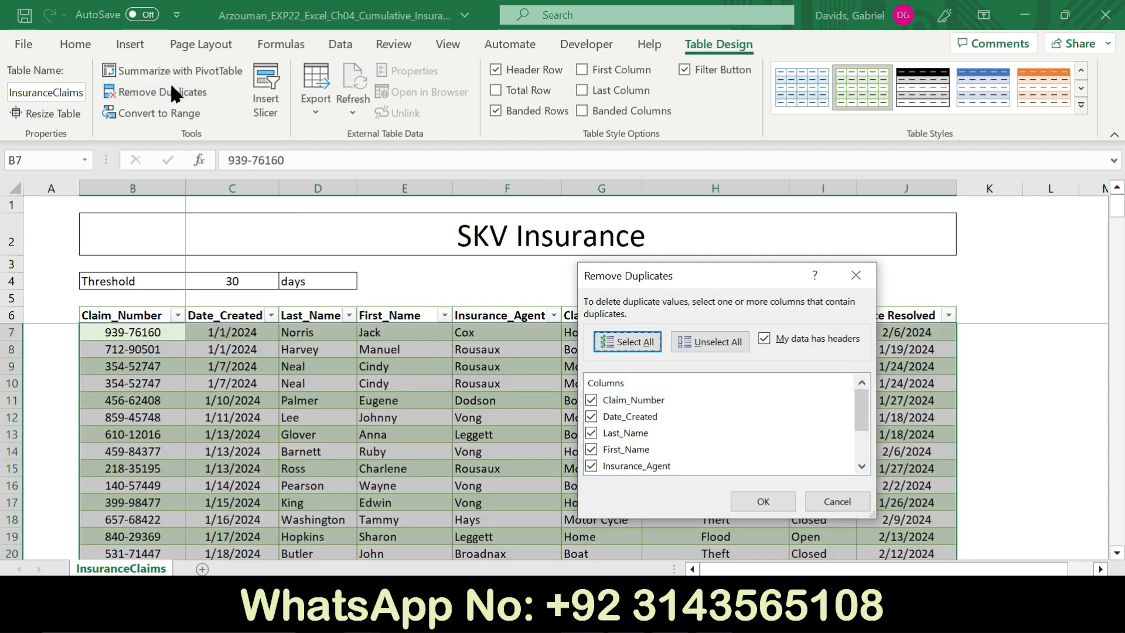
left_click(750, 495)
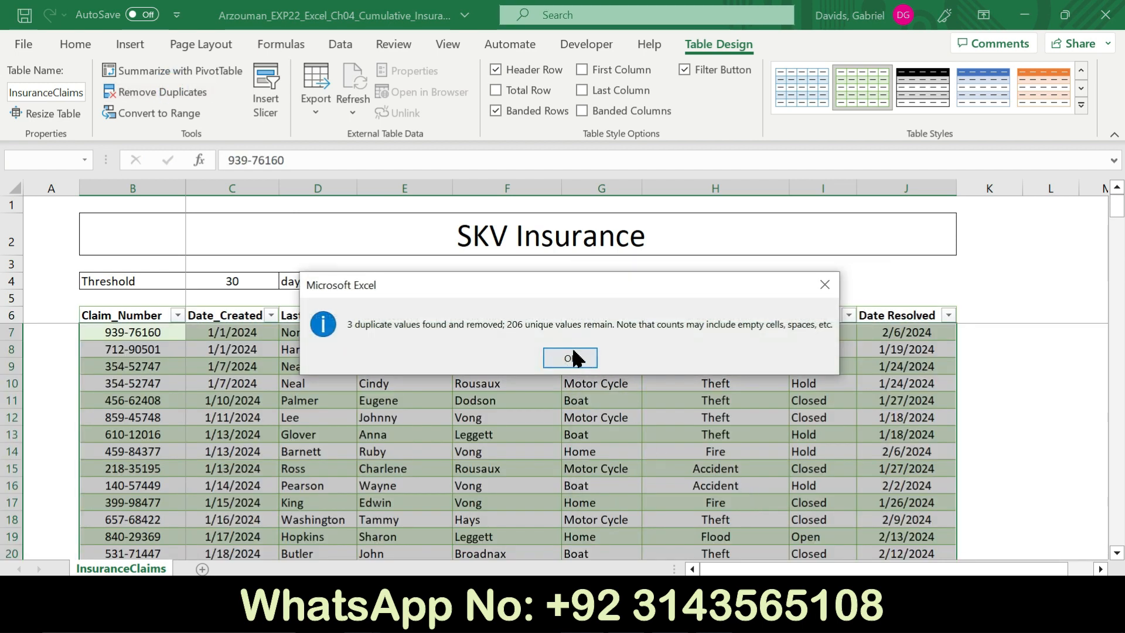
left_click(572, 357)
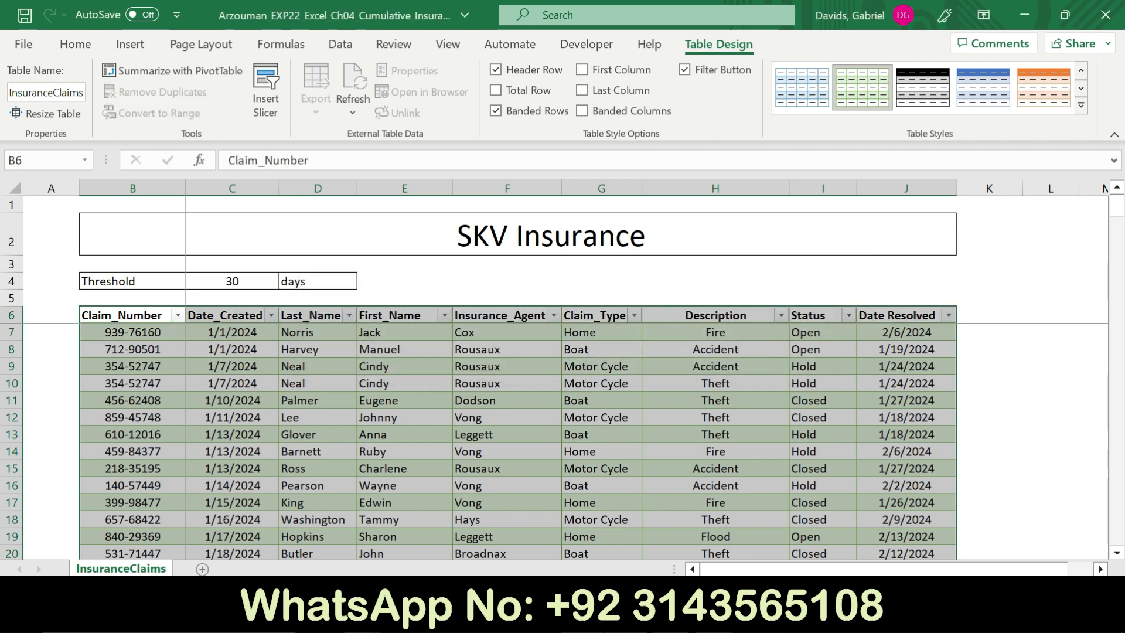
- Switch to Word and remove the highlight from the step 4 instruction
key("alt+Tab")
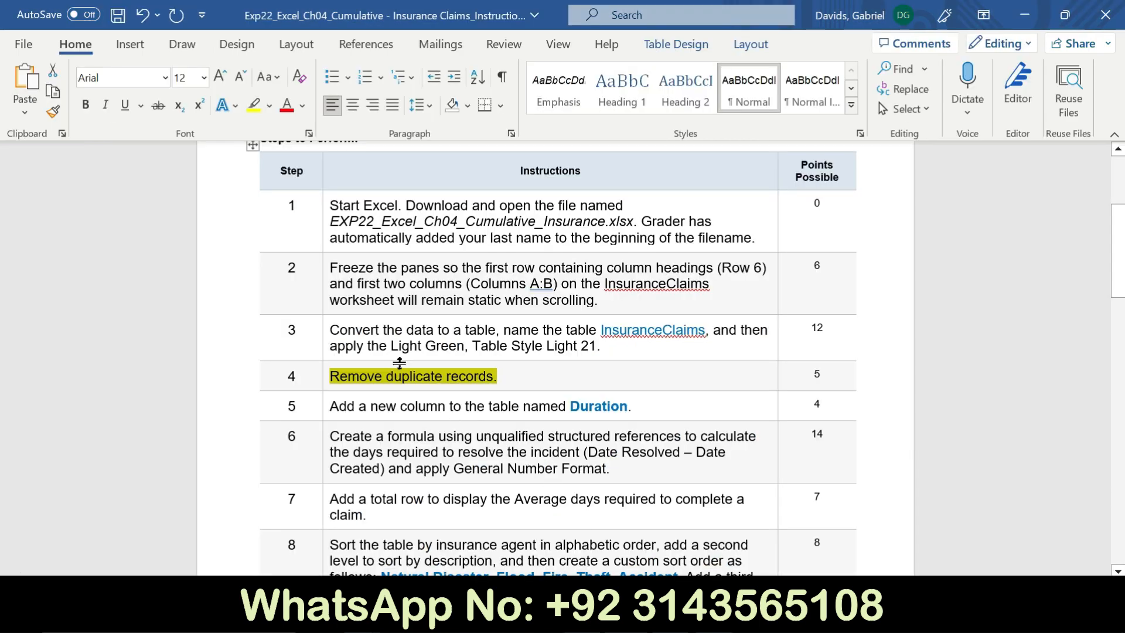
left_click(502, 379)
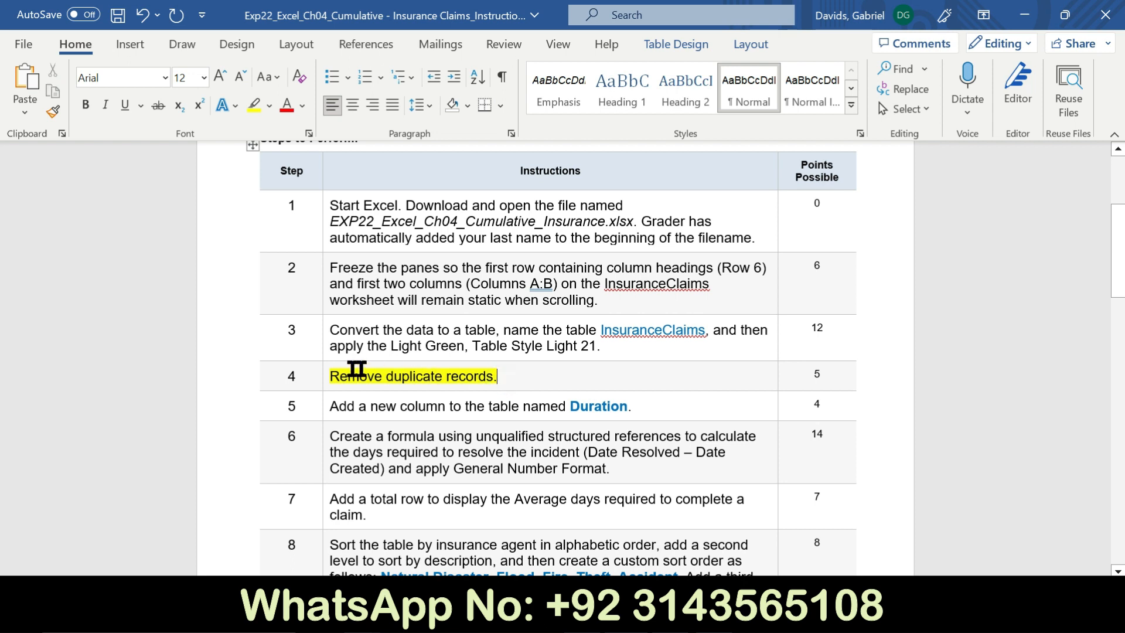
left_click(323, 379)
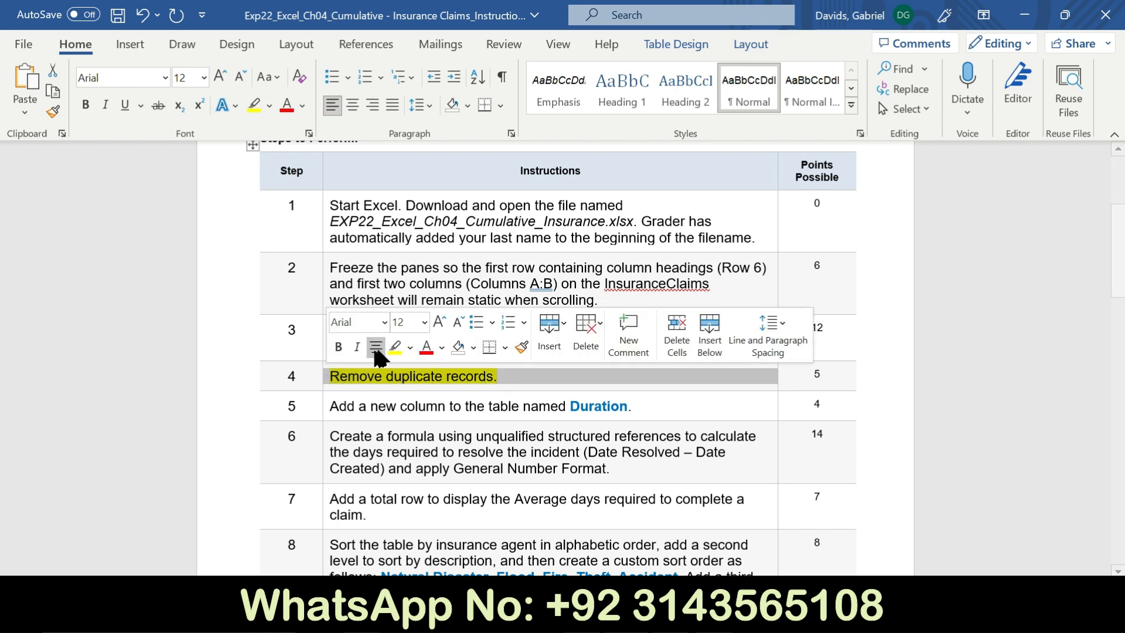
left_click(392, 347)
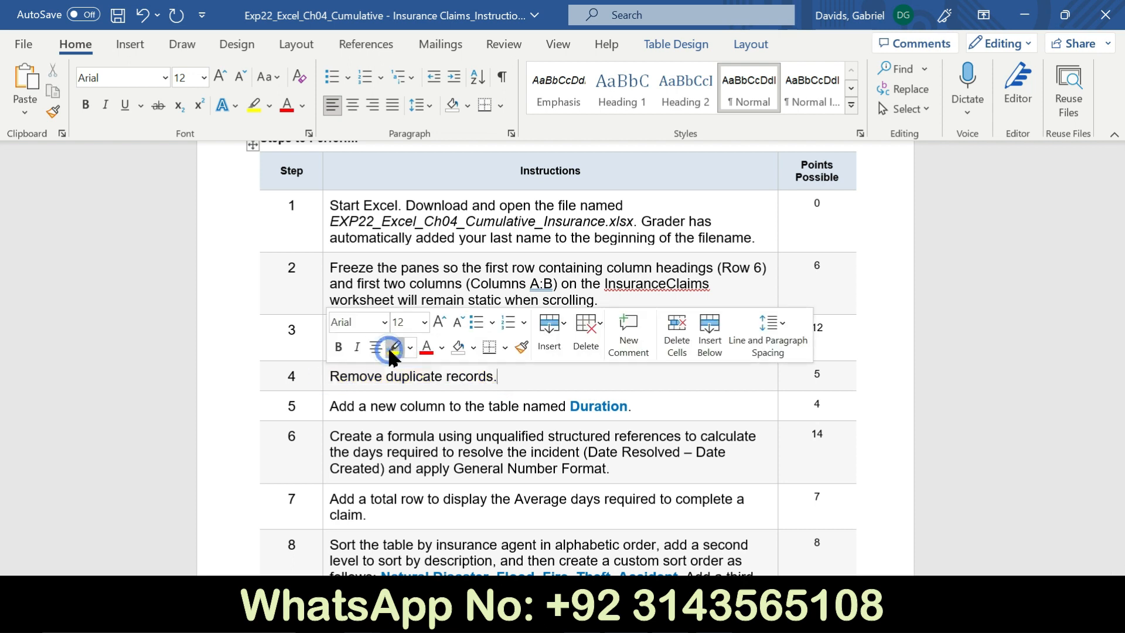
- Bold and highlight the step 5 instruction, then copy the column name Duration from it
left_click(326, 414)
left_click(339, 381)
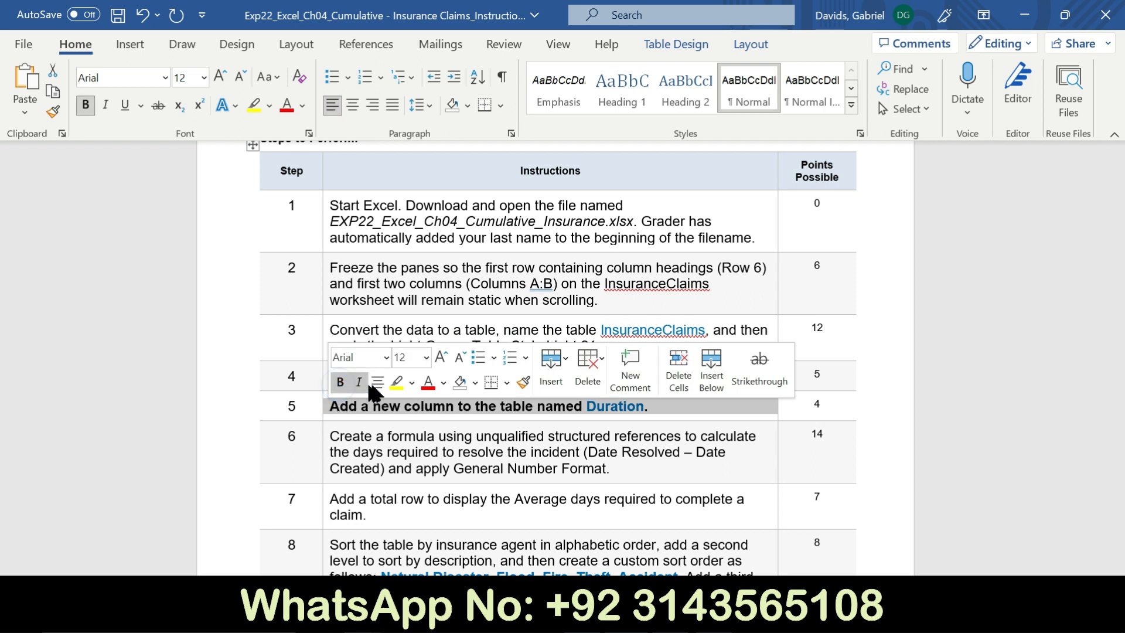
left_click(396, 383)
left_click(335, 405)
left_click_drag(335, 405, 589, 403)
key("ctrl+c")
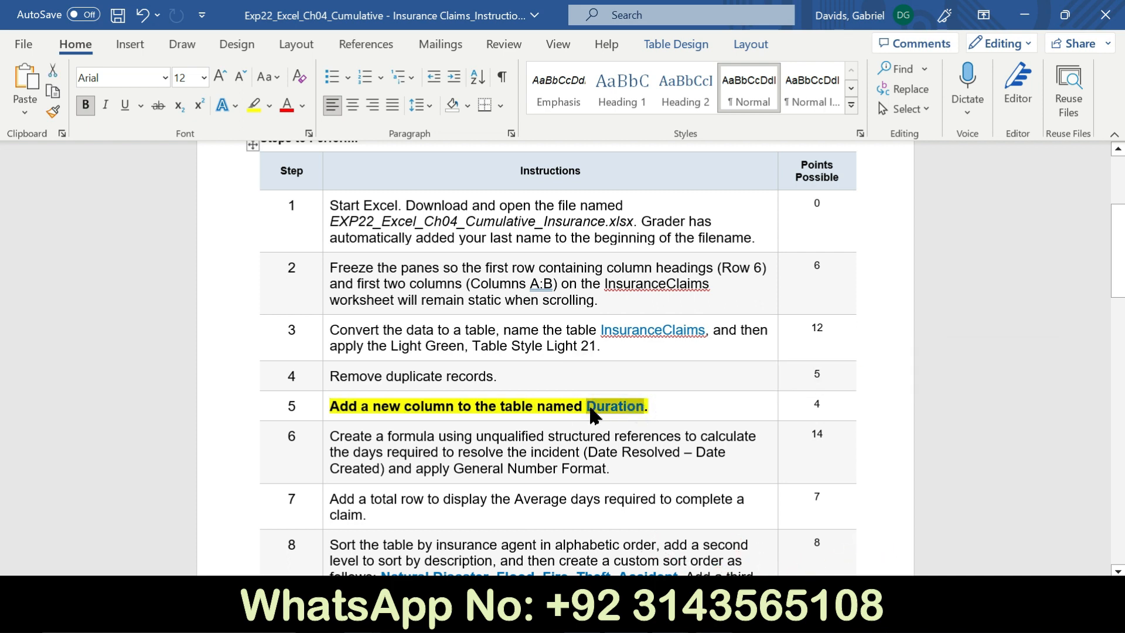
- Switch to Excel and add a table column by pasting the heading Duration into cell K6, beside Date Resolved
key("alt+Tab")
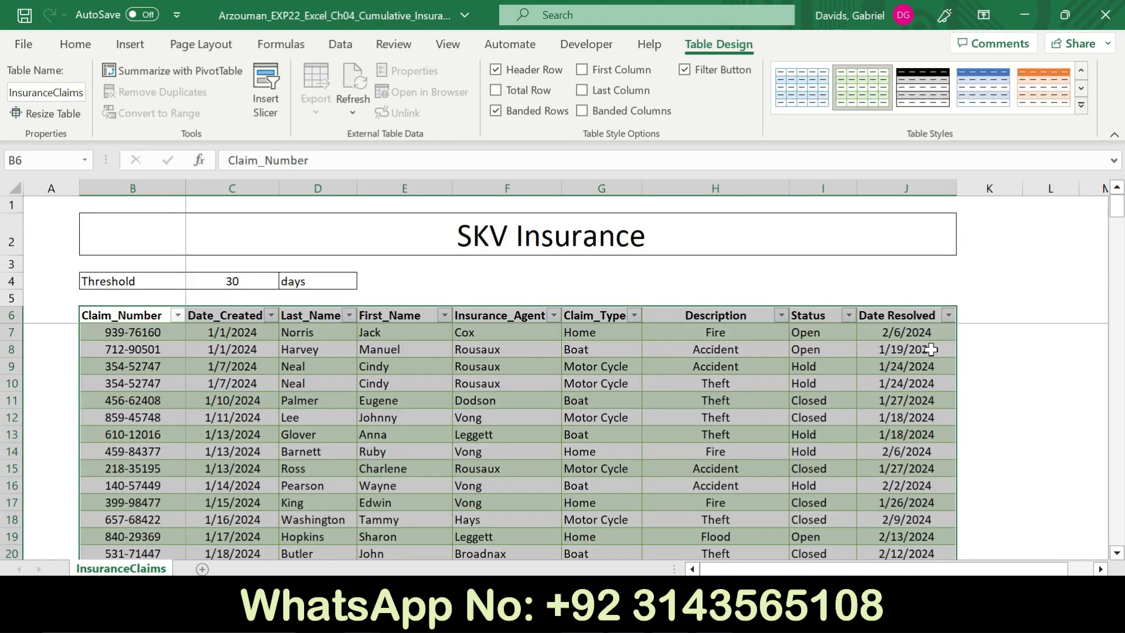
left_click(977, 320)
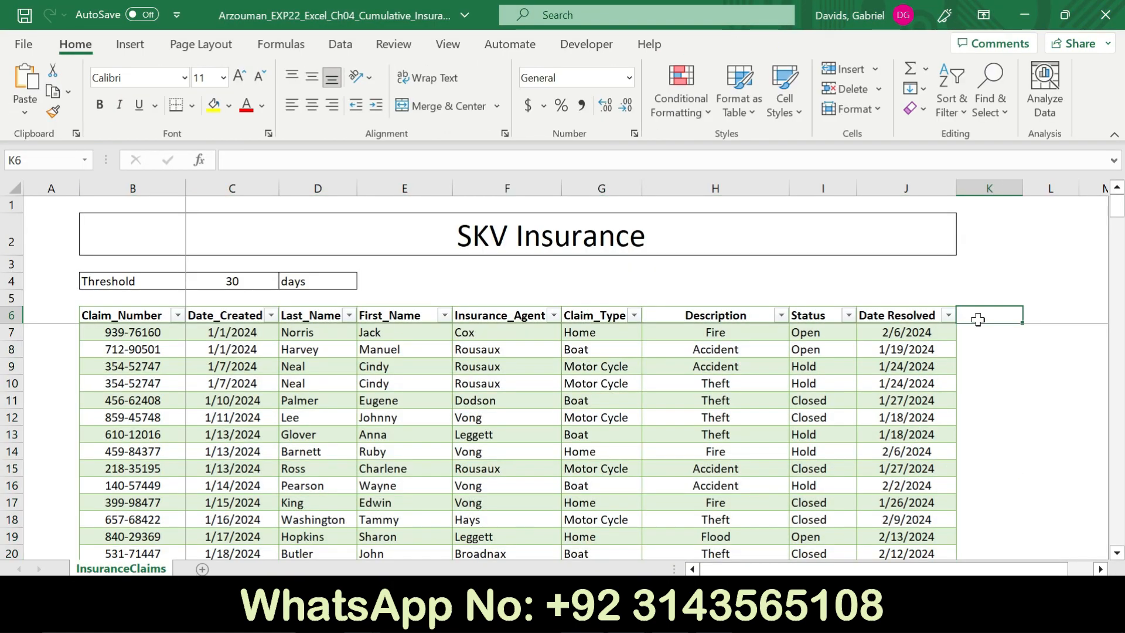
key("ctrl+v")
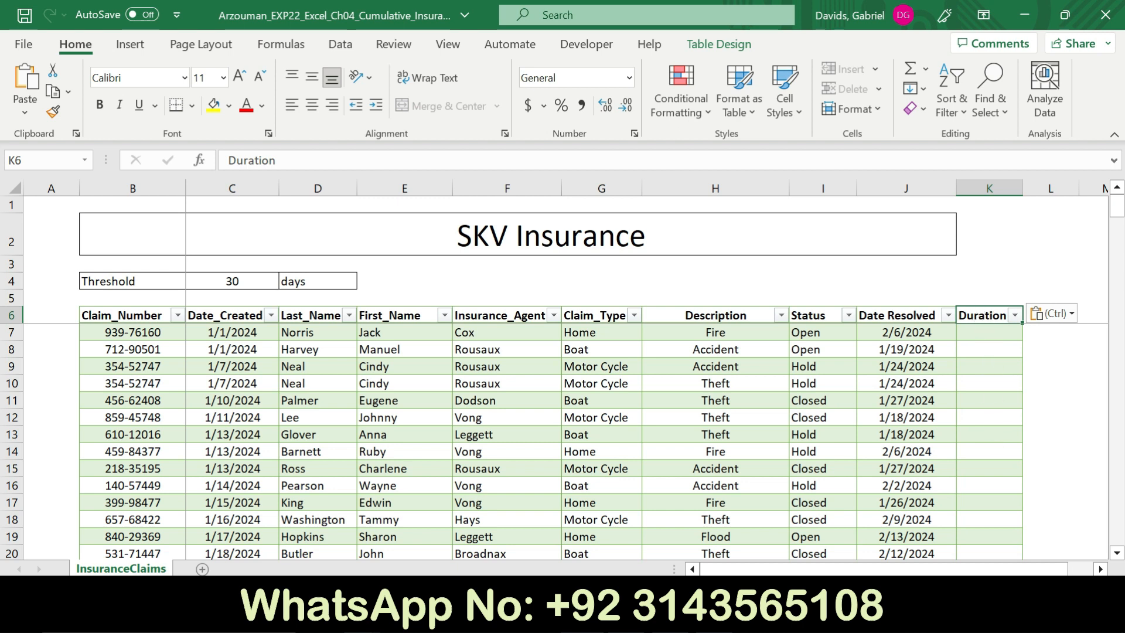
- Switch to Word and remove the bold and highlight from the step 5 instruction
key("alt+Tab")
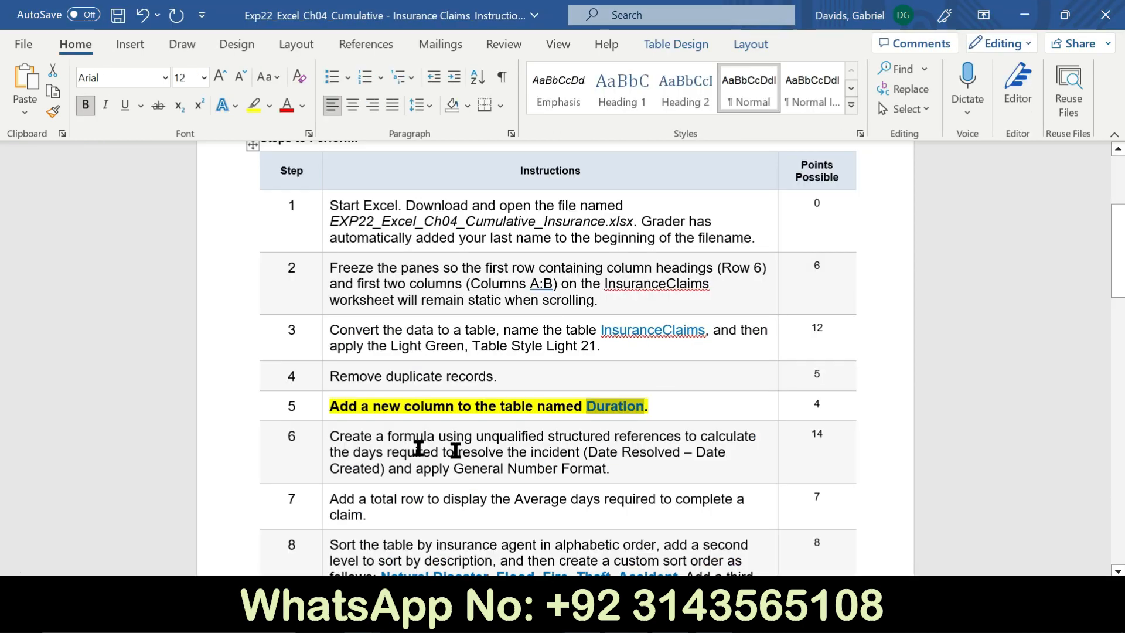
left_click(324, 415)
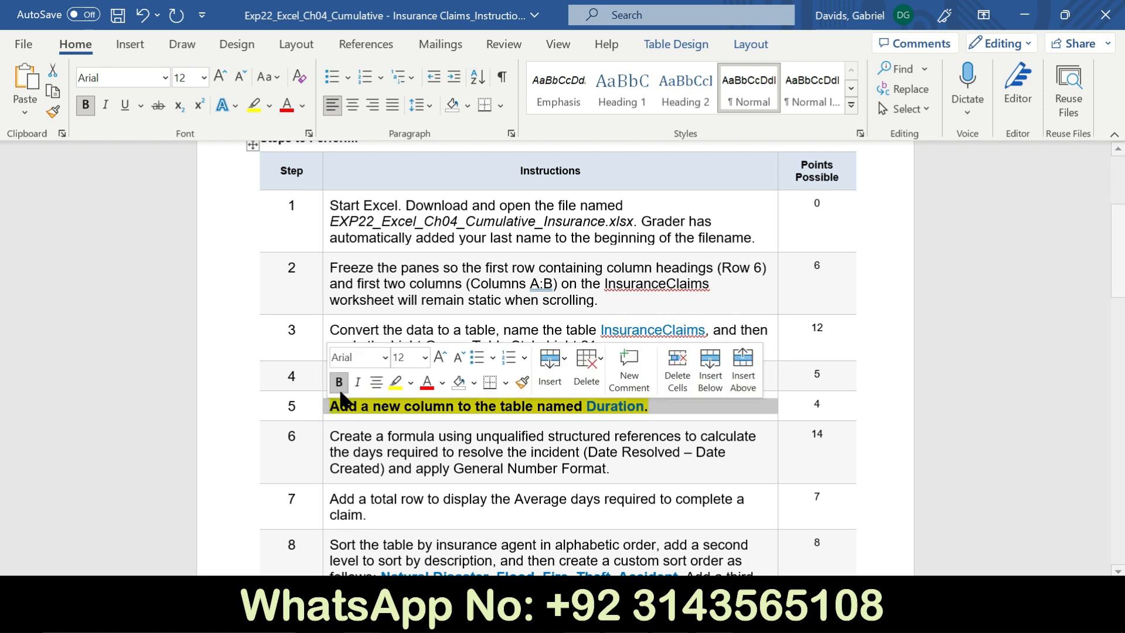
left_click(338, 381)
left_click(399, 379)
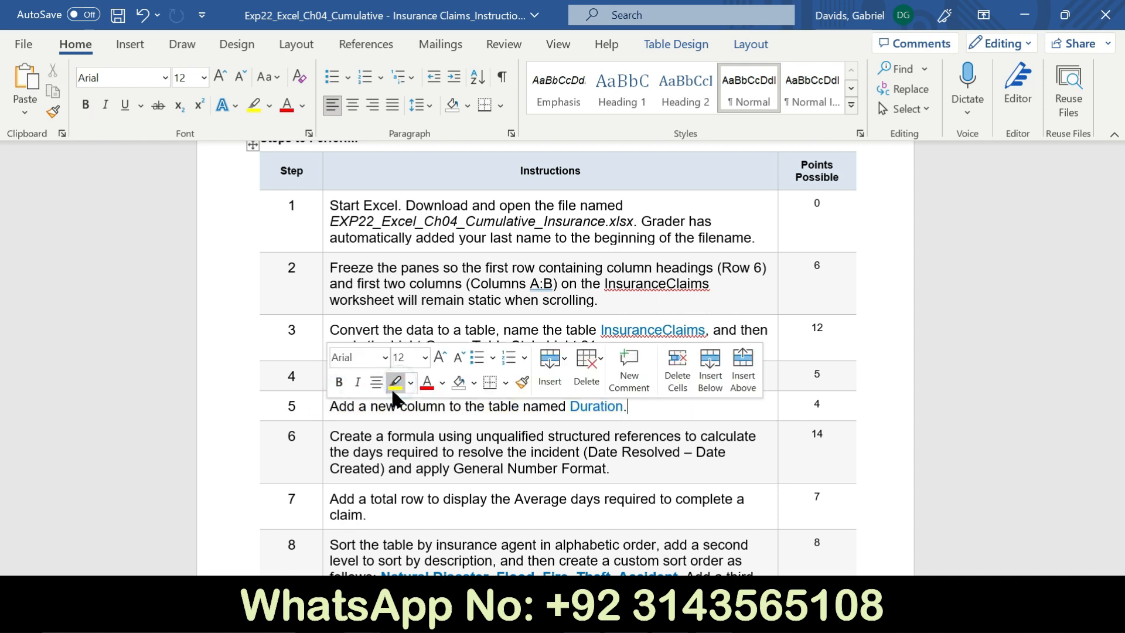
- Bold and highlight the step 6 instruction about the structured reference formula
left_click(325, 448)
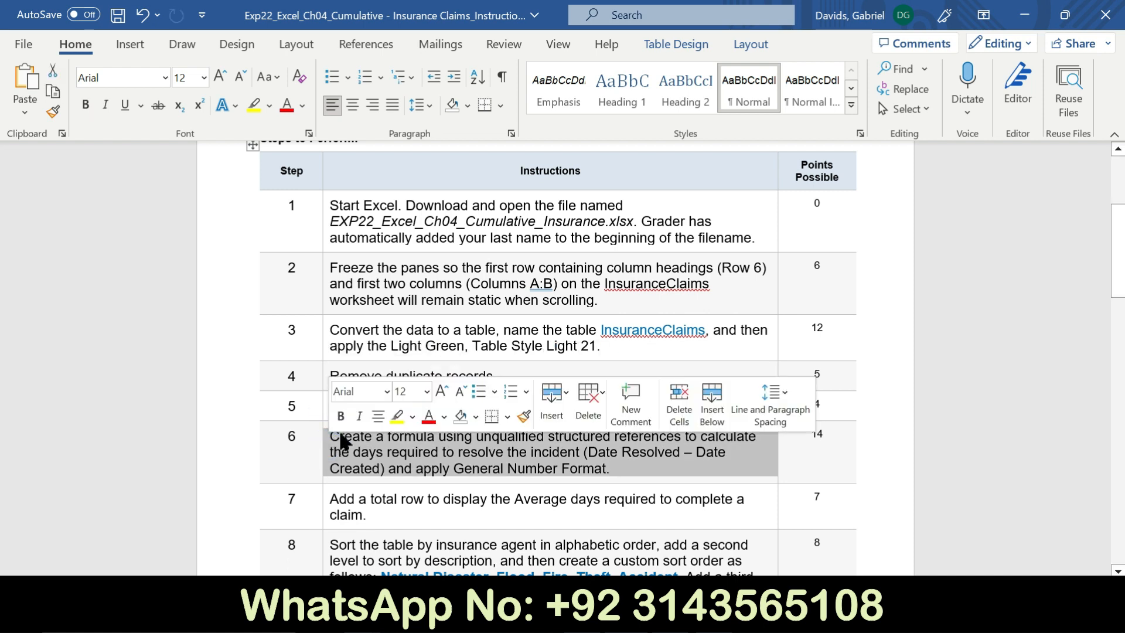
left_click(340, 416)
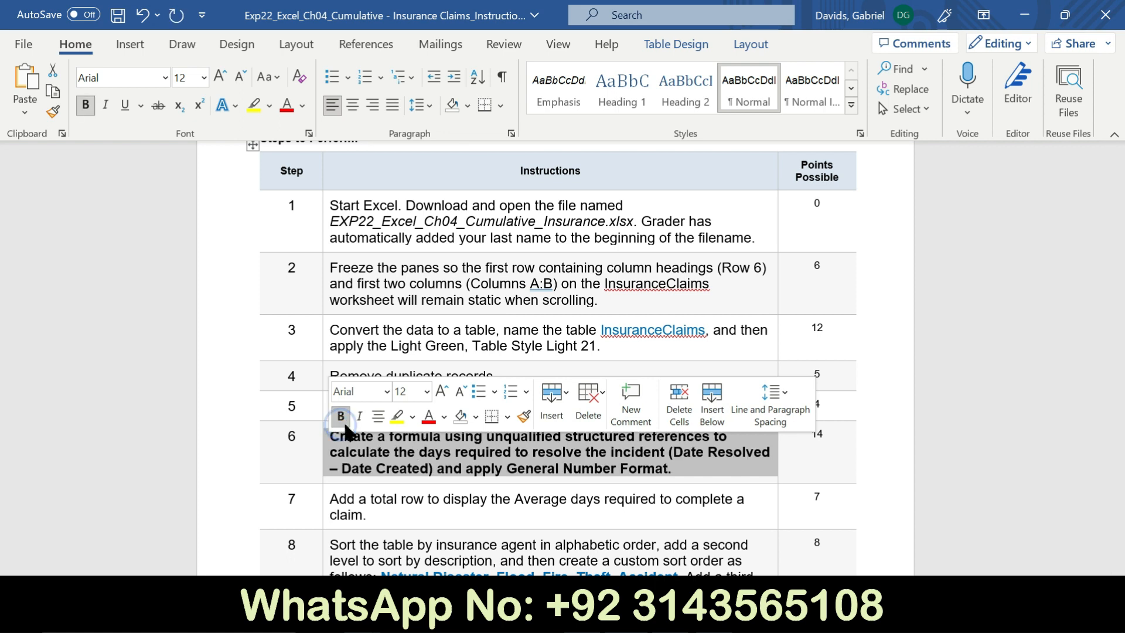
left_click(397, 416)
left_click(296, 438)
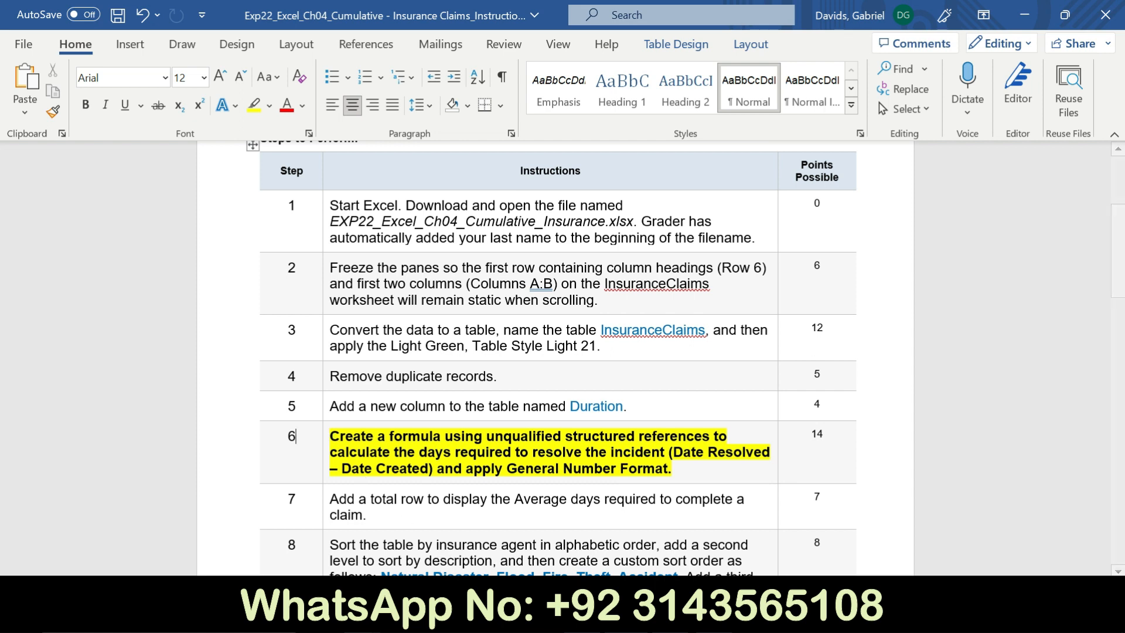
- Compare the step 5 instruction with the Duration column in Excel, and select the formula part of step 6 in Word for reading
left_click_drag(337, 407, 567, 407)
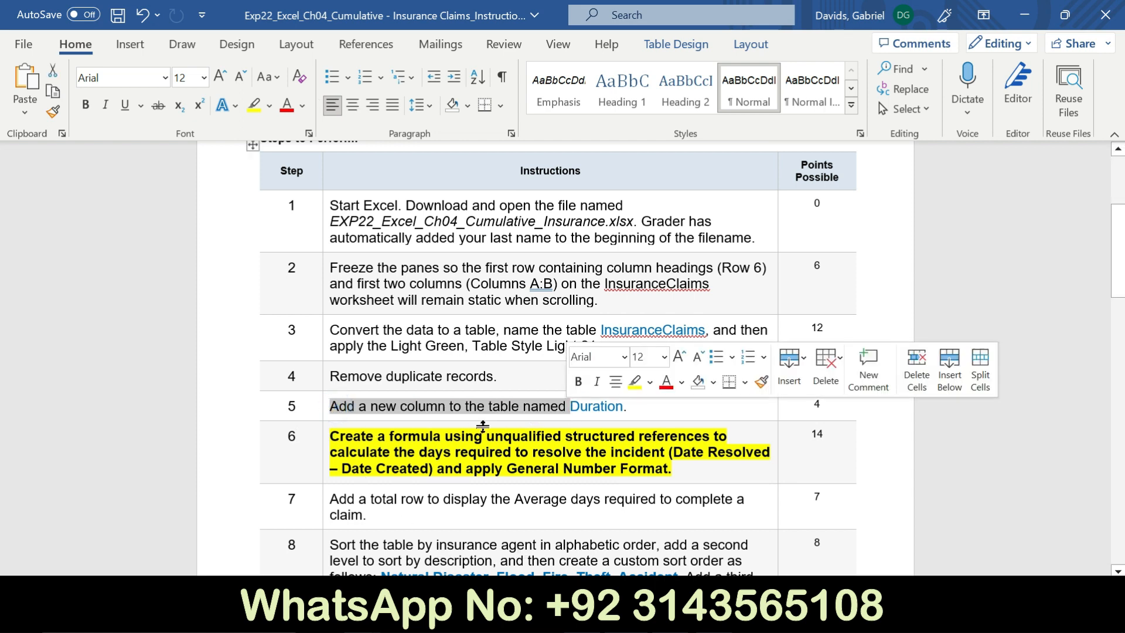
key("alt+Tab")
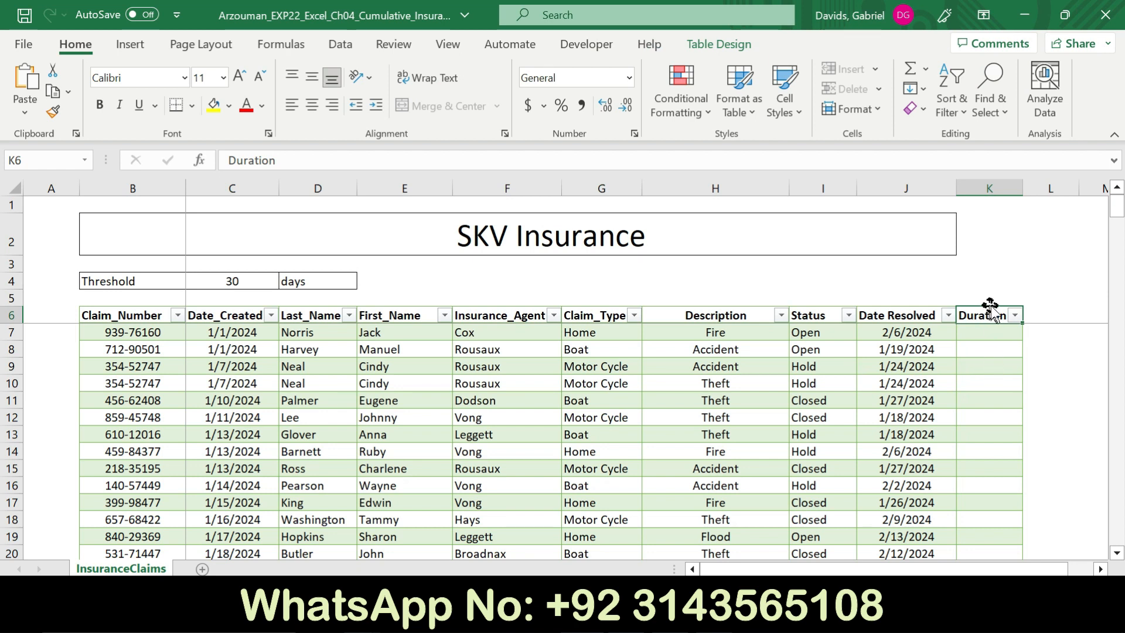
right_click(1037, 312)
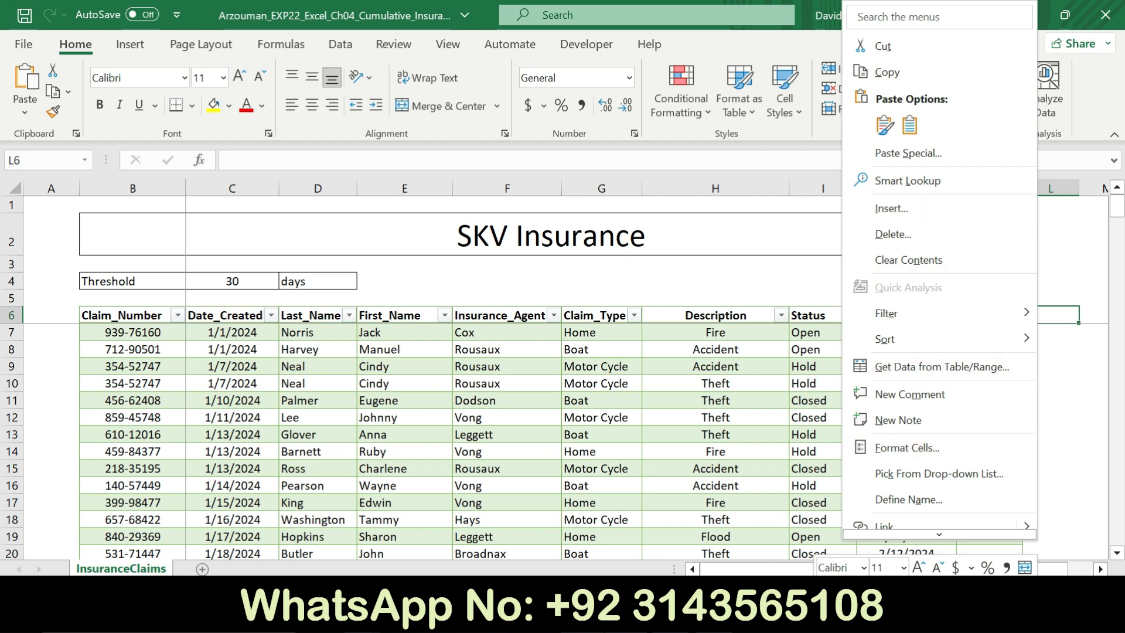
key("alt+Tab")
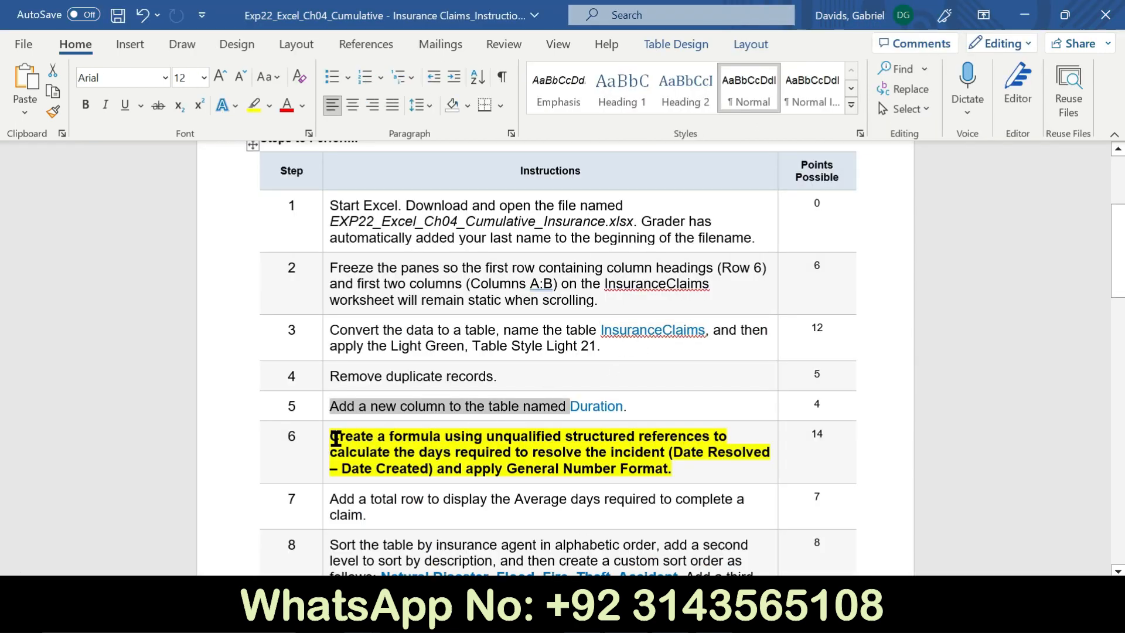
left_click_drag(343, 438, 432, 465)
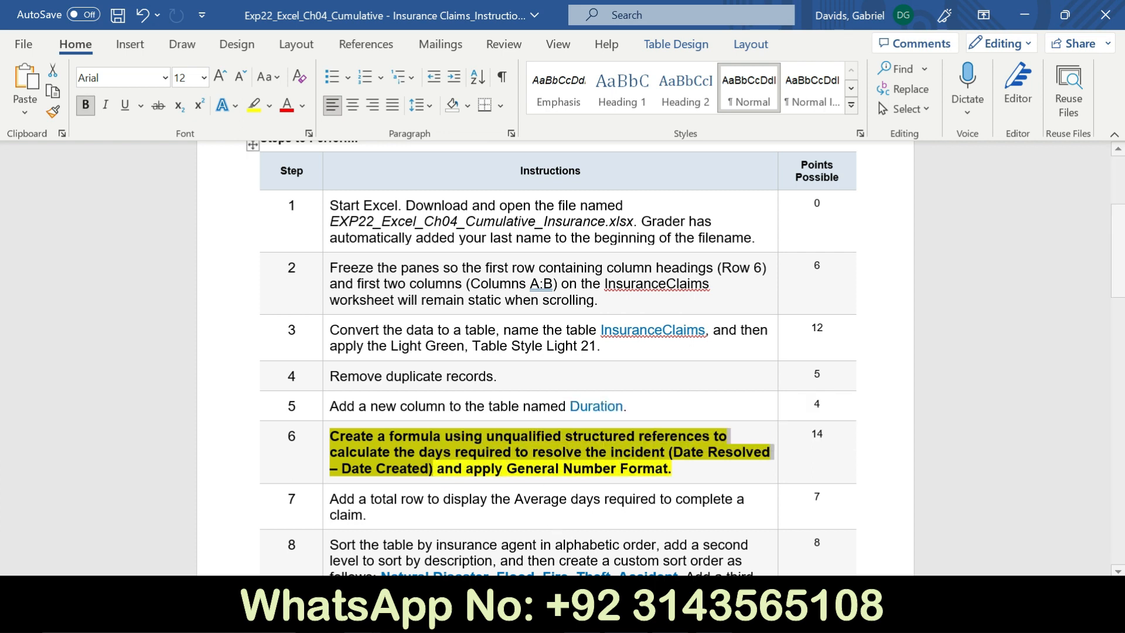
left_click(509, 469)
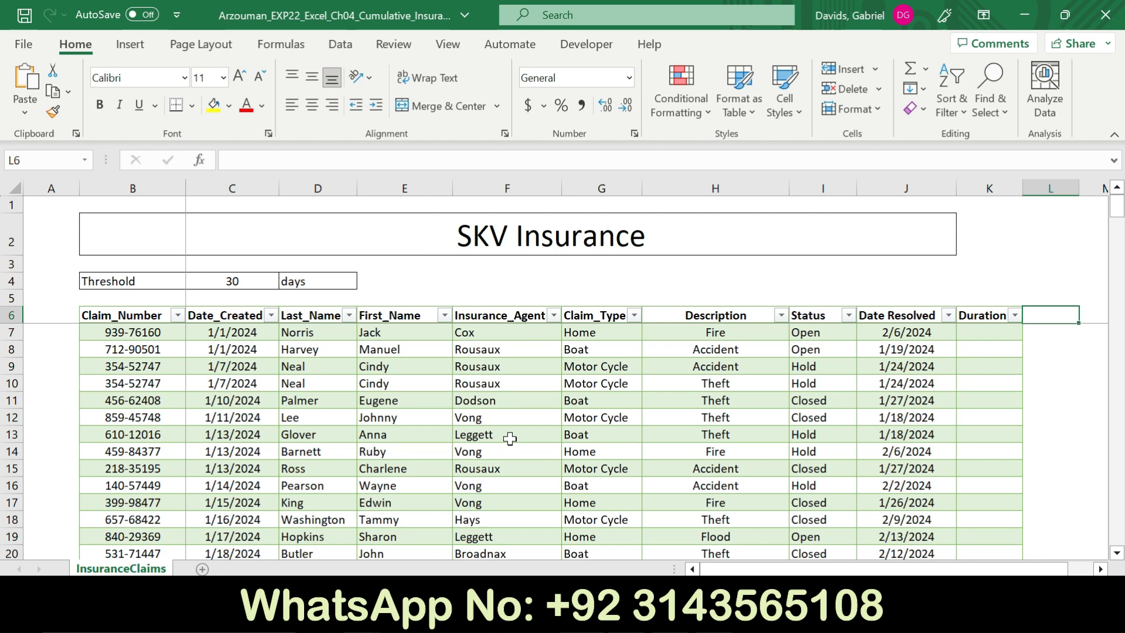
- In Excel, enter the formula =([@[Date Resolved]]-[@[Date_Created]]) in cell K7 of the Duration column
key("alt")
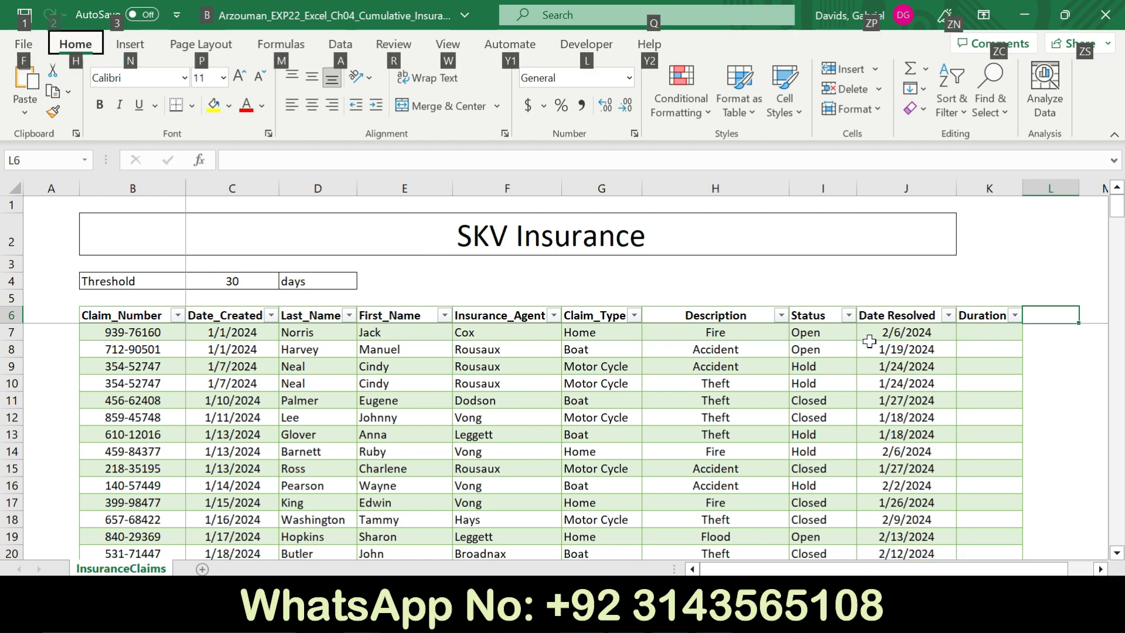
left_click(975, 337)
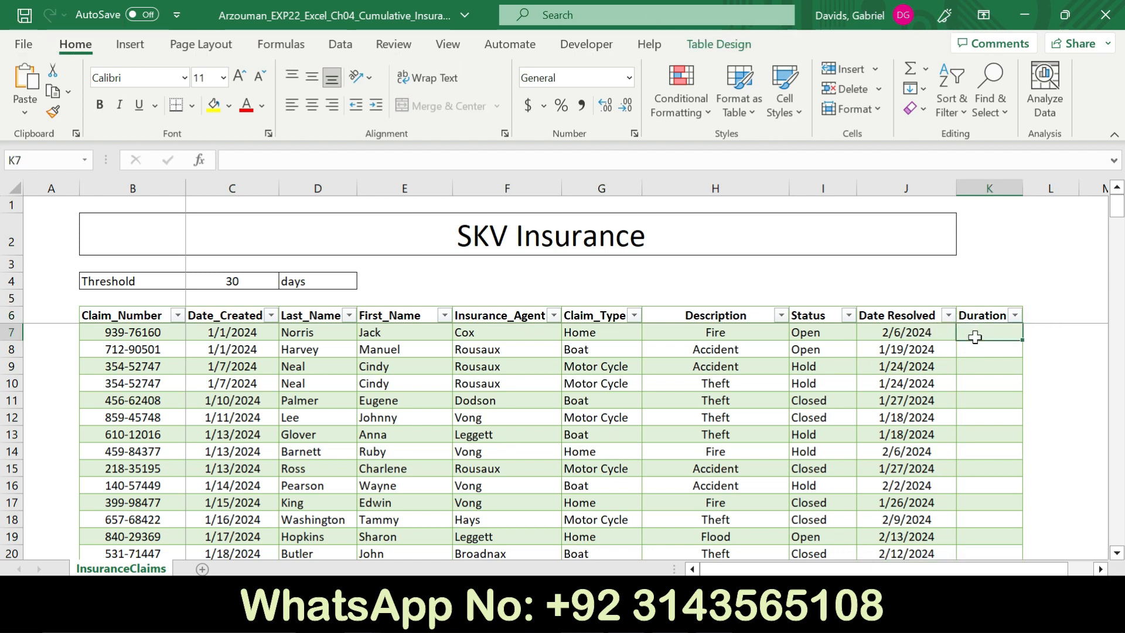
type("=")
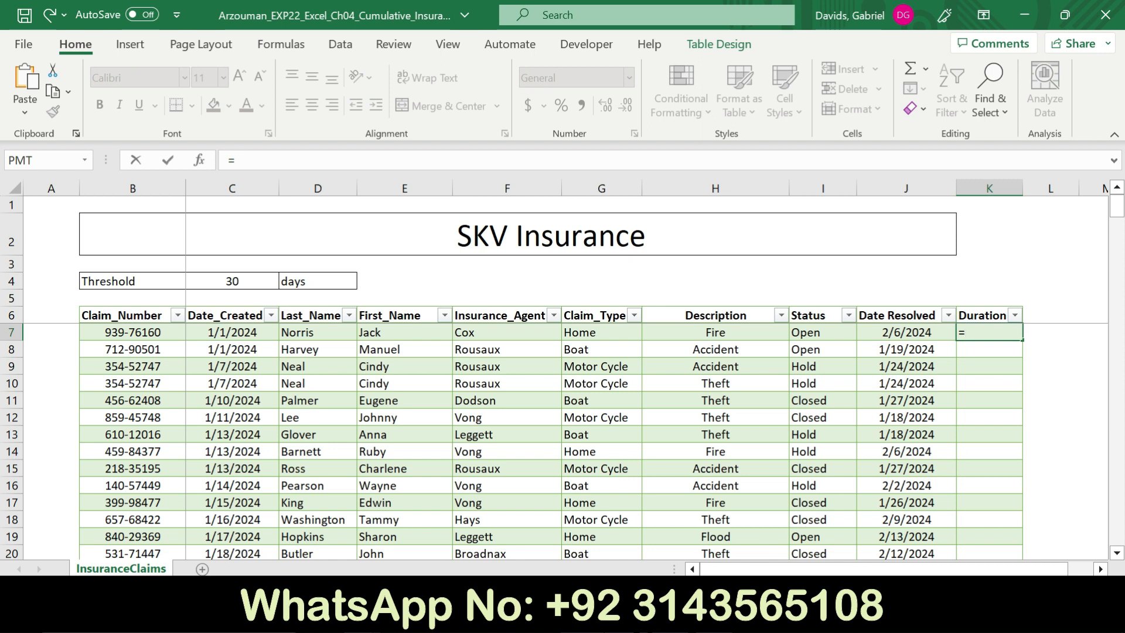
key("alt+Tab")
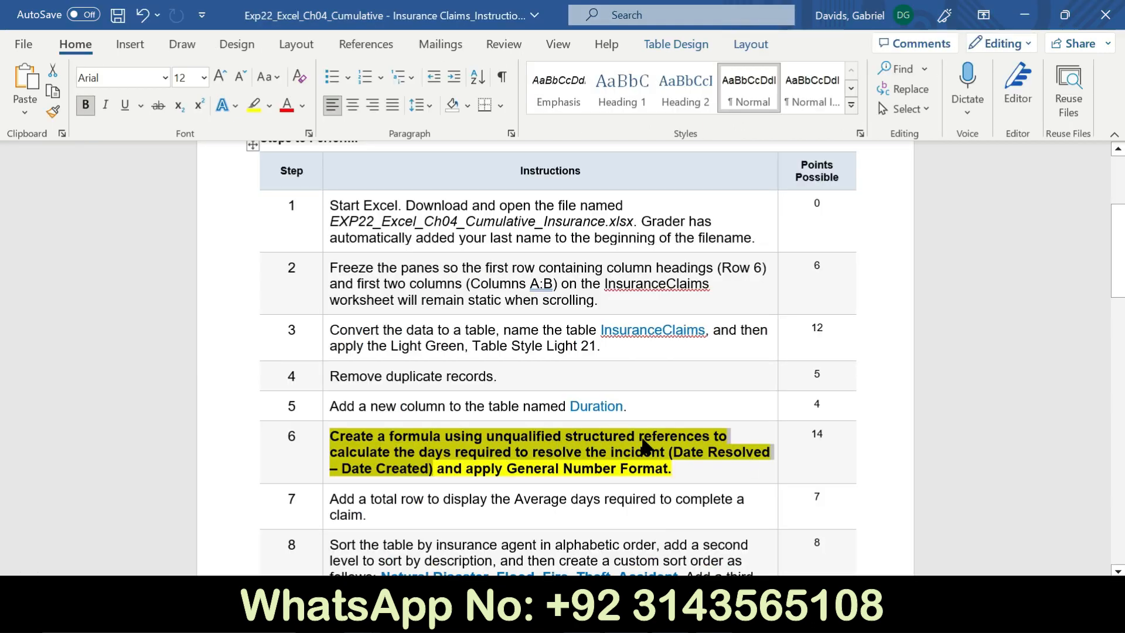
key("alt+Tab")
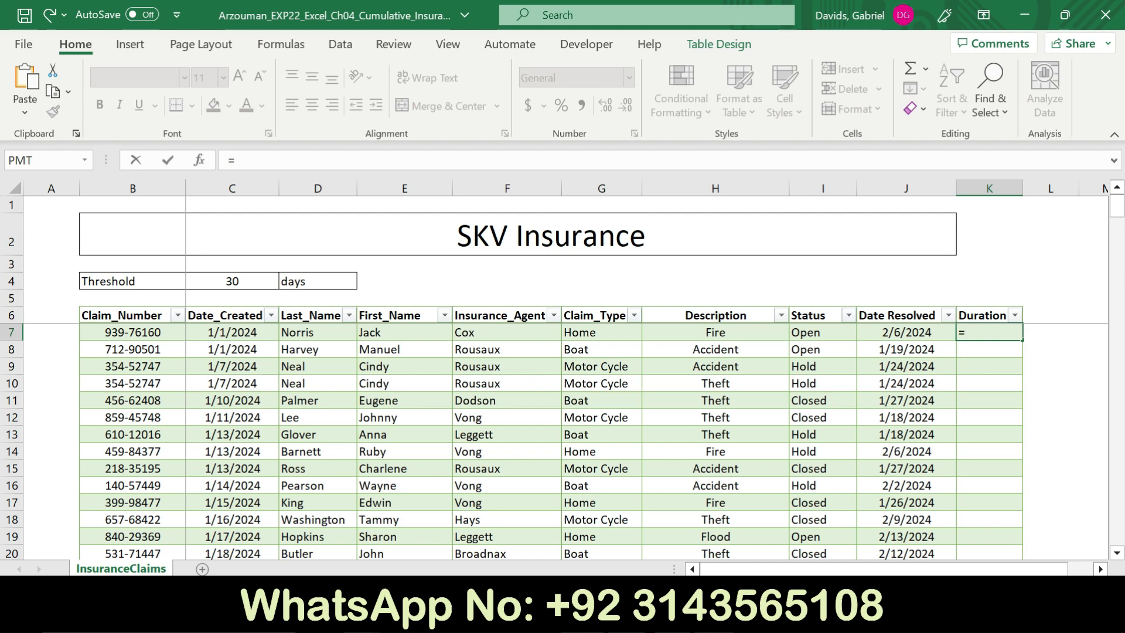
key("alt+Tab")
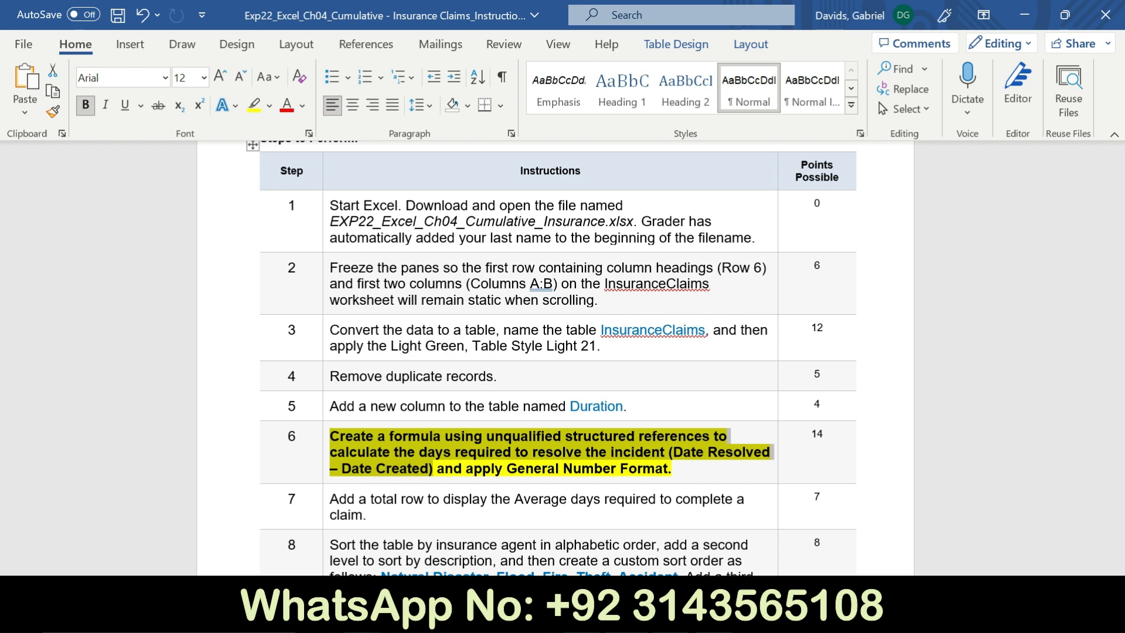
key("alt+Tab")
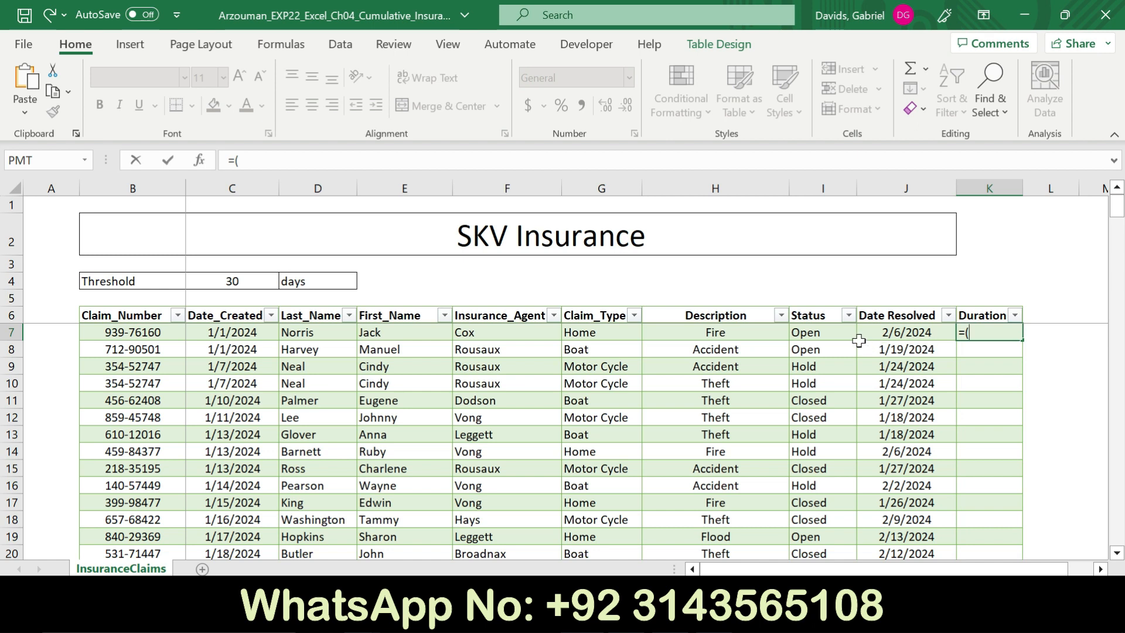
left_click(894, 327)
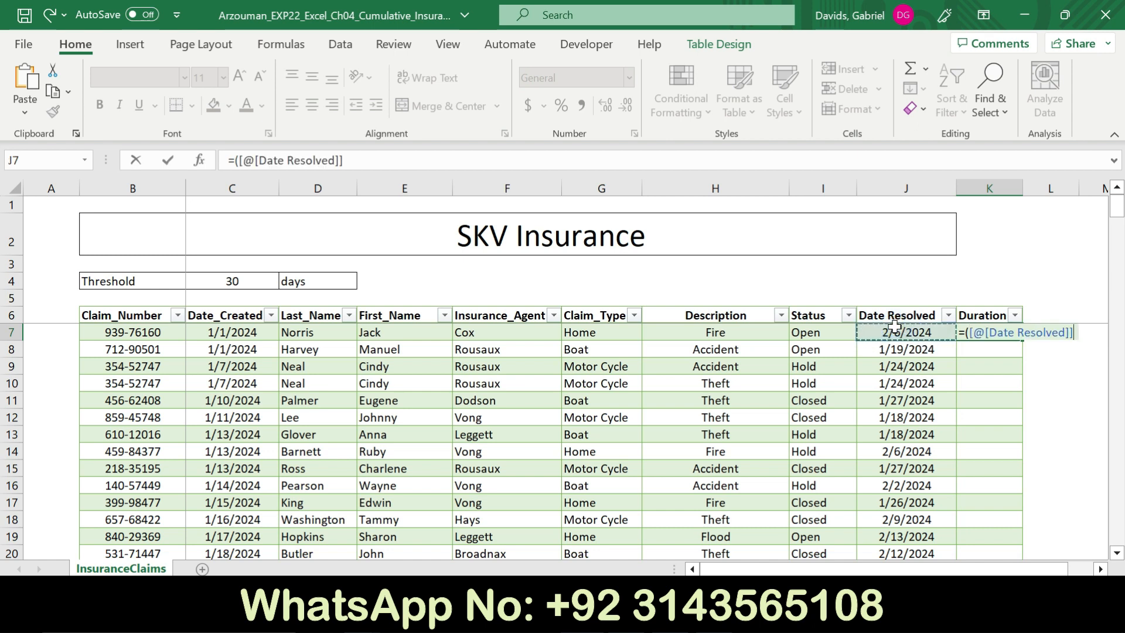
type("-")
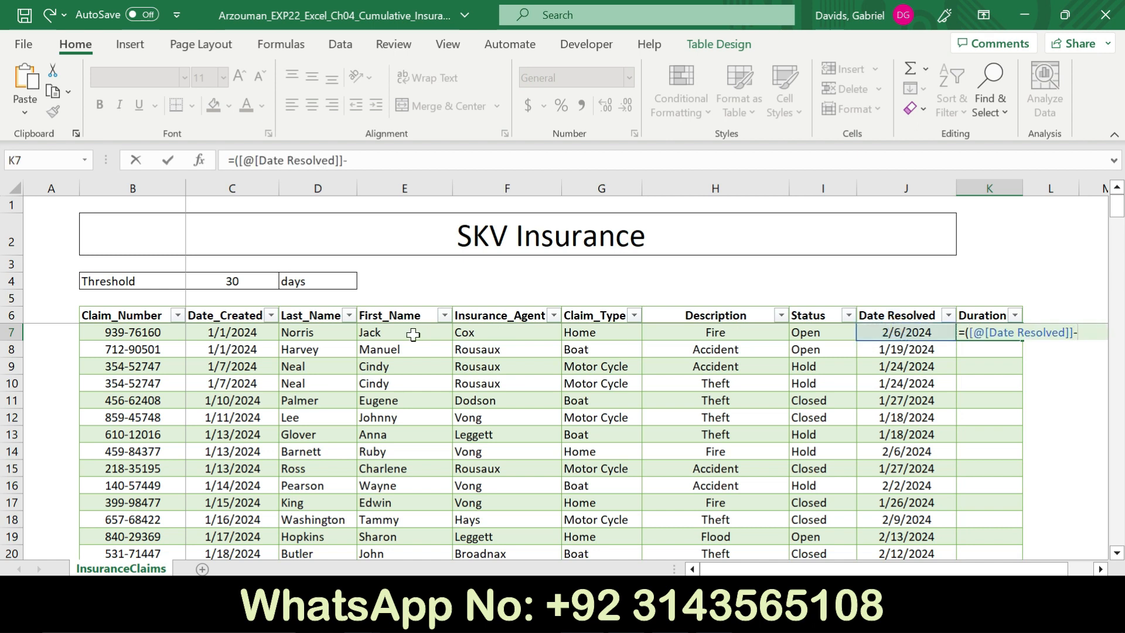
left_click(240, 332)
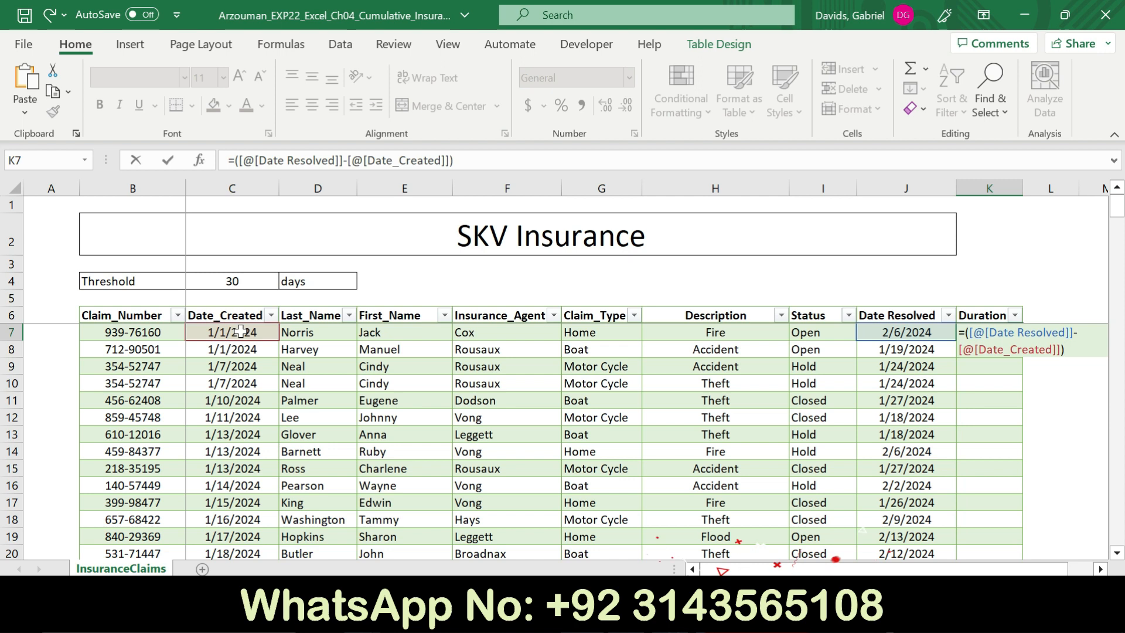
key("Return")
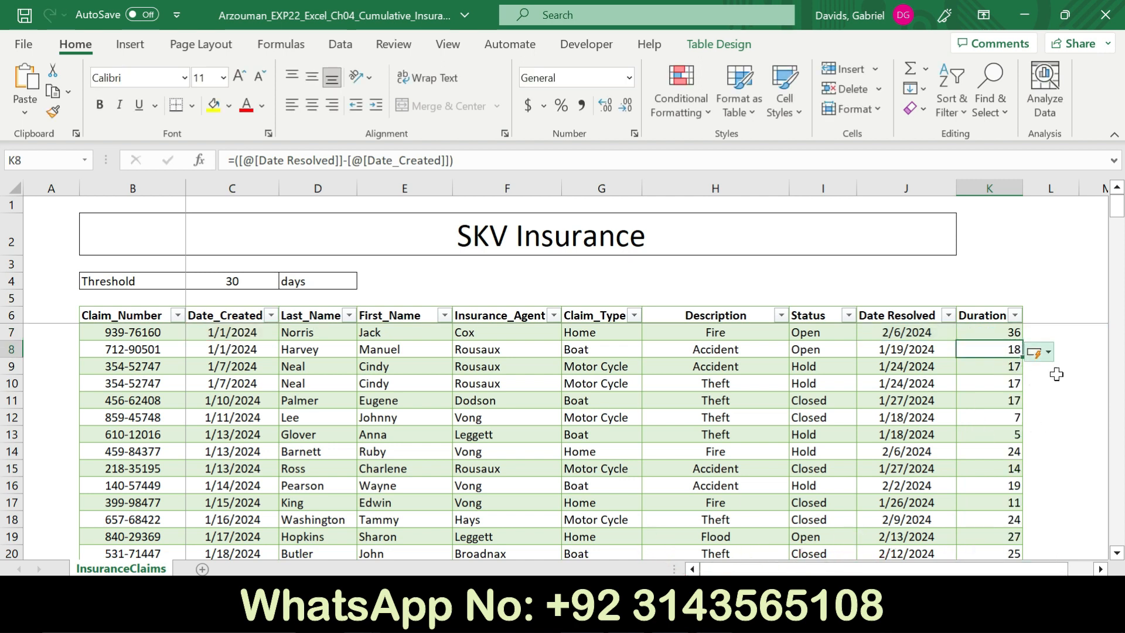
- Select the General Number Format requirement in Word's step 6, and check the Duration column's number format in Excel
mouse_move(1120, 208)
left_mouse_down()
mouse_move(1107, 545)
mouse_move(1109, 225)
left_mouse_up()
key("alt+Tab")
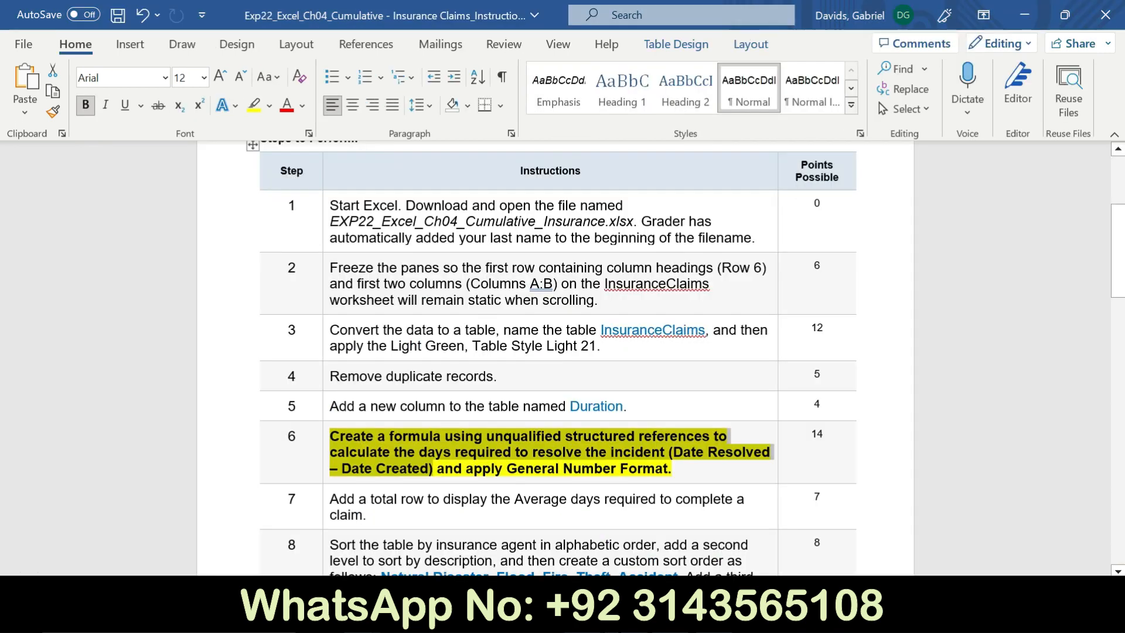
left_click_drag(672, 468, 466, 469)
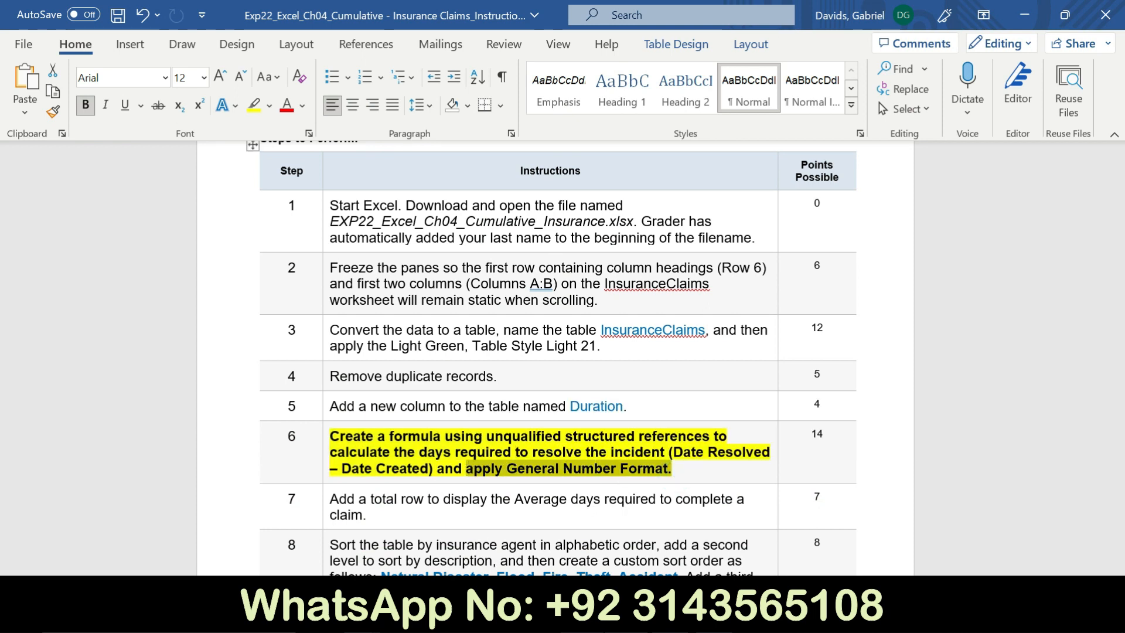
key("alt+Tab")
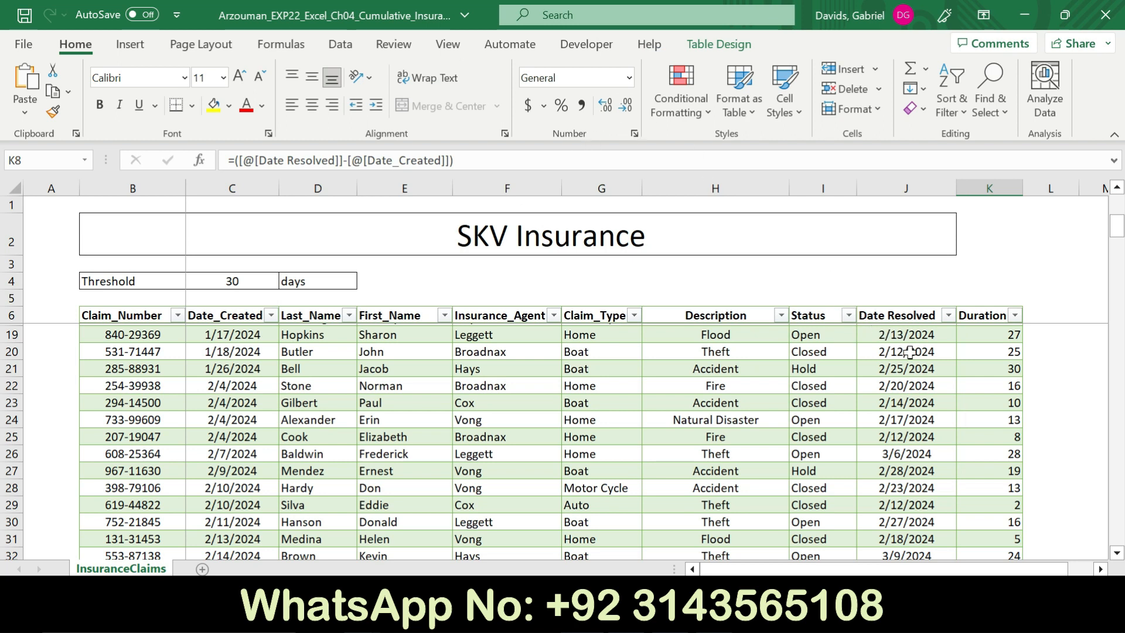
left_click(569, 79)
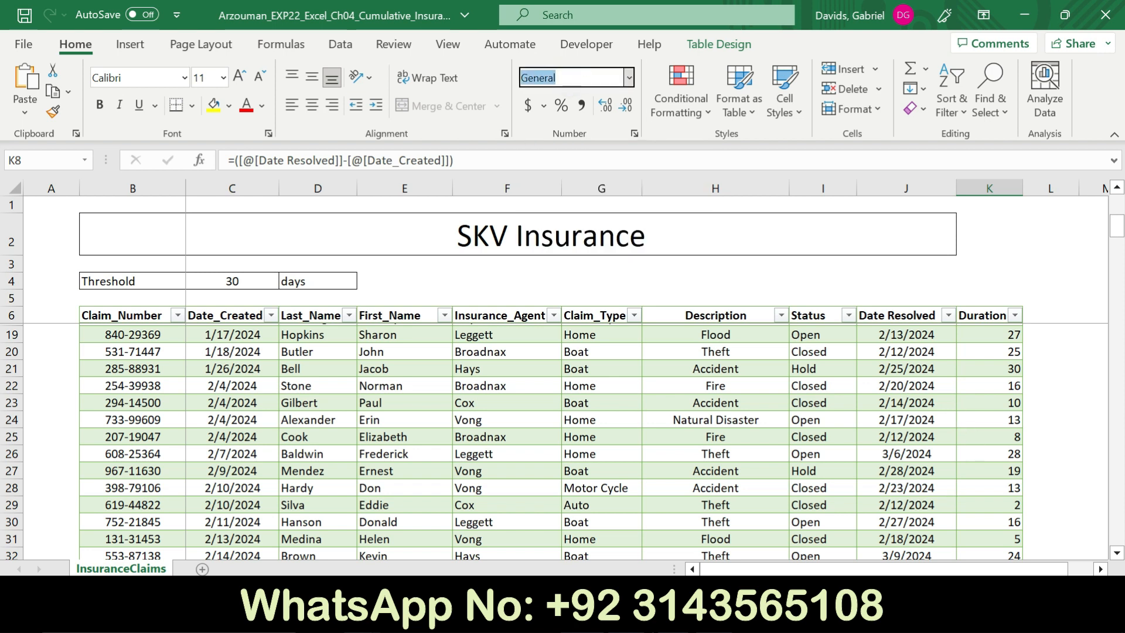
- Switch to Word and remove the bold and highlight from the step 6 instruction
left_click(621, 612)
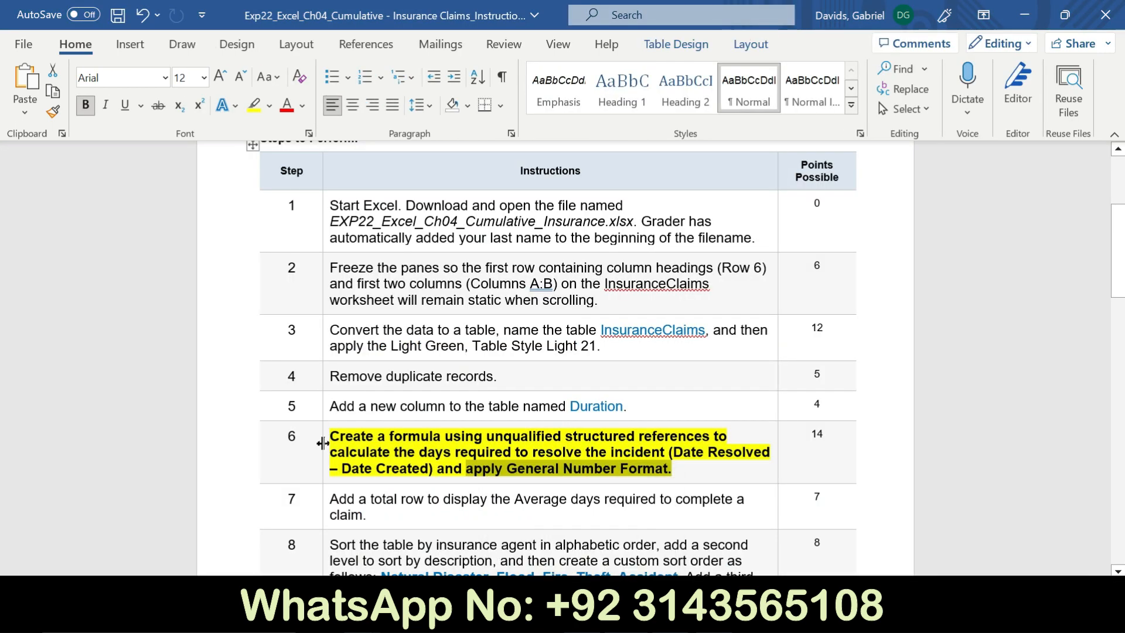
left_click(323, 445)
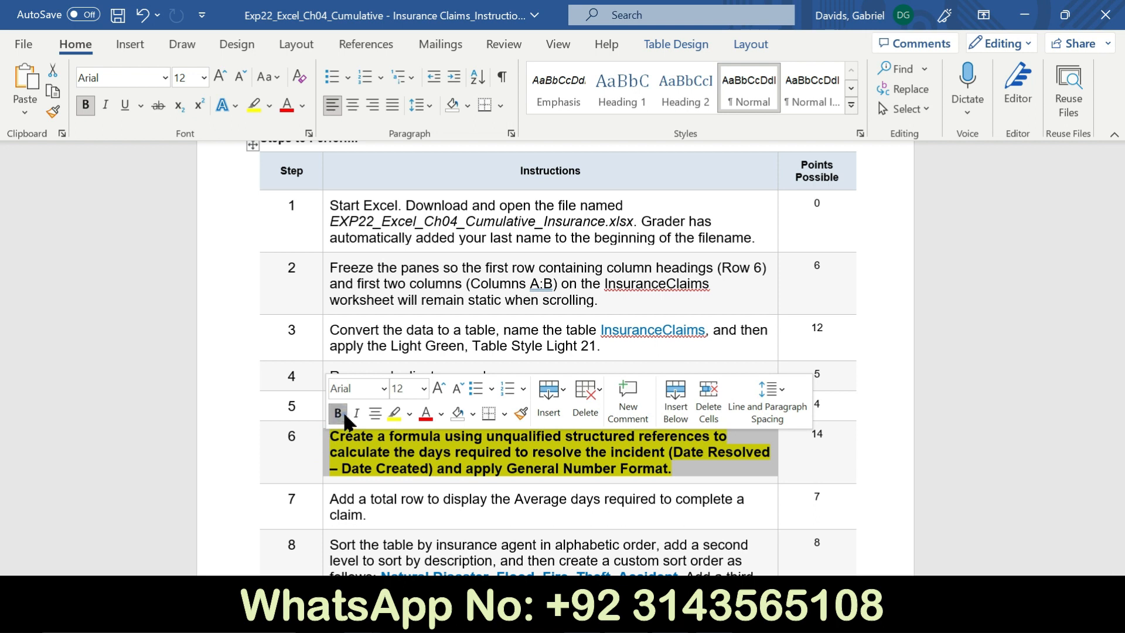
left_click(337, 413)
left_click(394, 417)
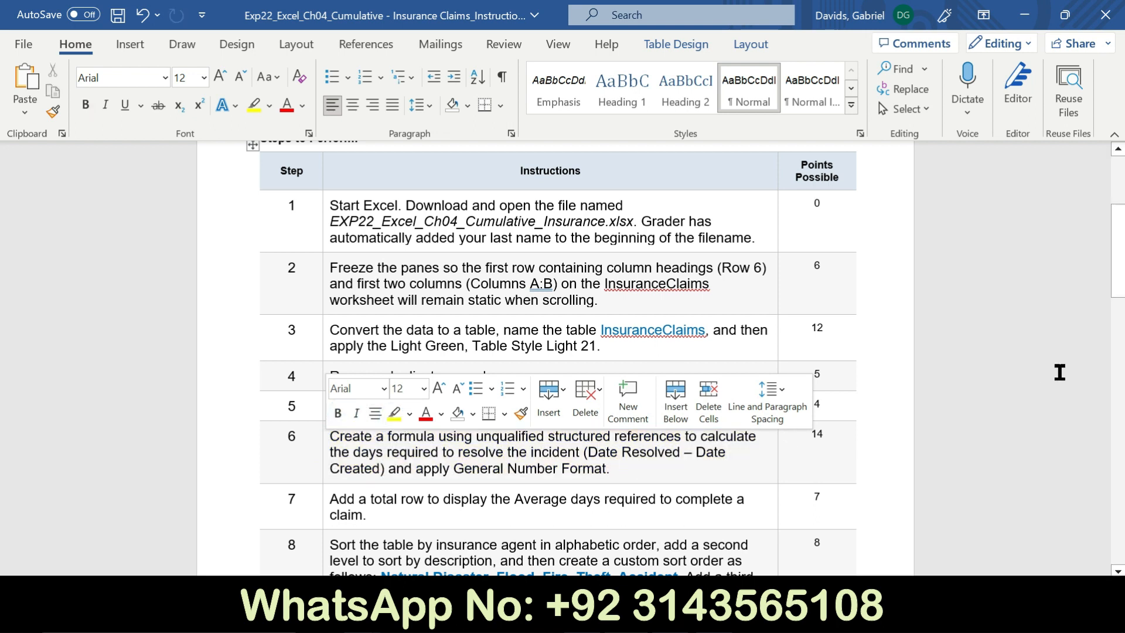
- Bold the step 7 instruction about the total row, highlight it in yellow, and select its text for reading
left_click_drag(1119, 293, 1119, 349)
left_click_drag(1, 349, 1, 364)
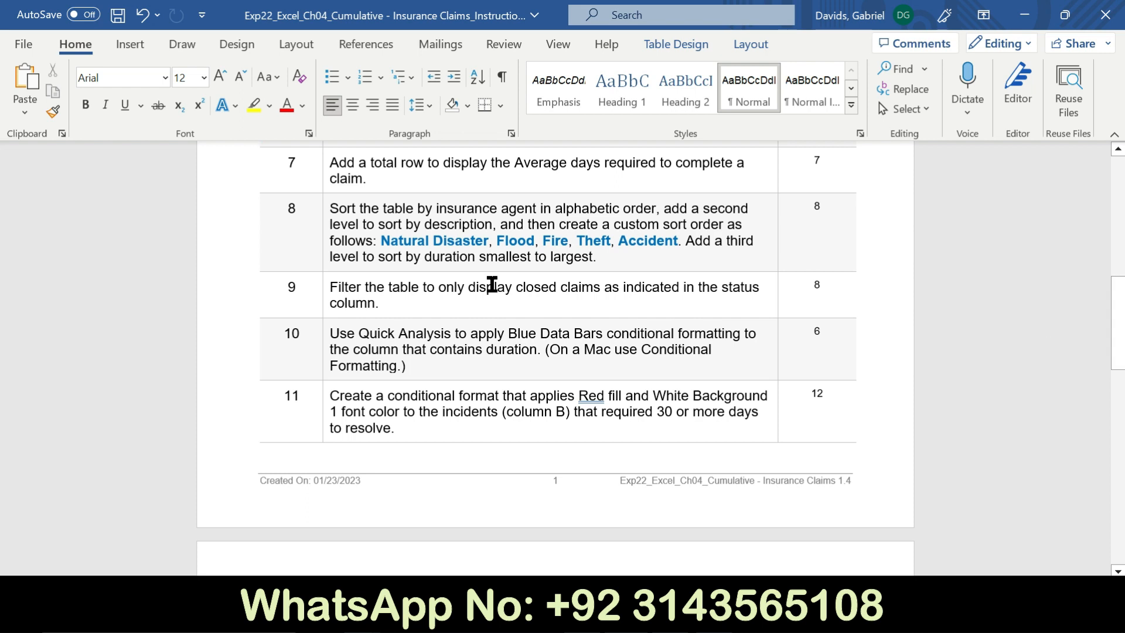
left_click(324, 183)
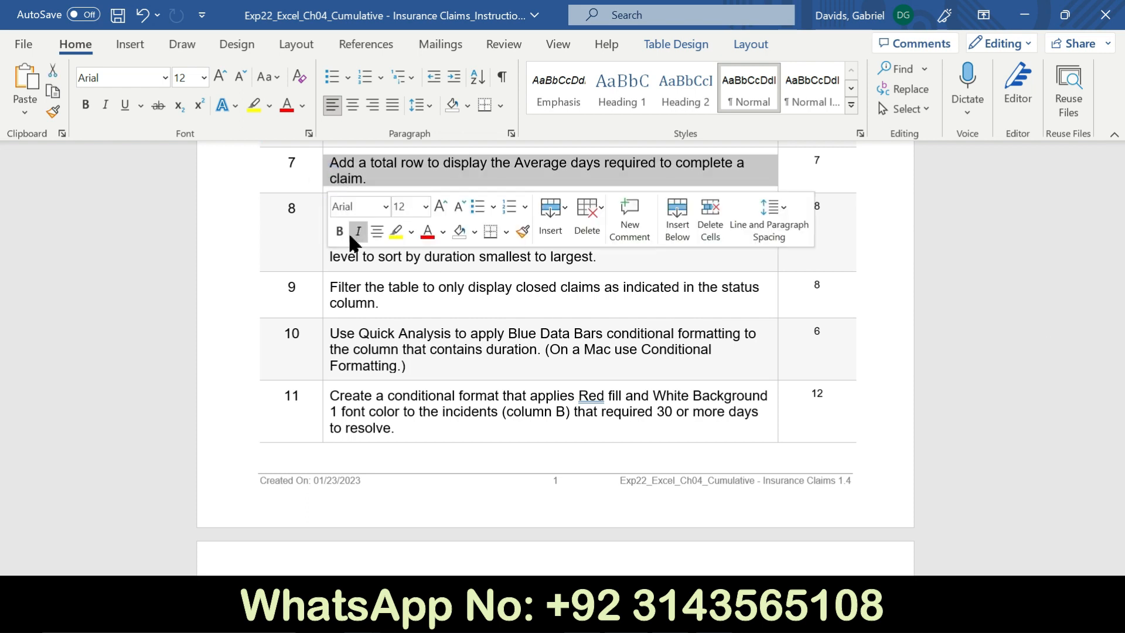
left_click(339, 231)
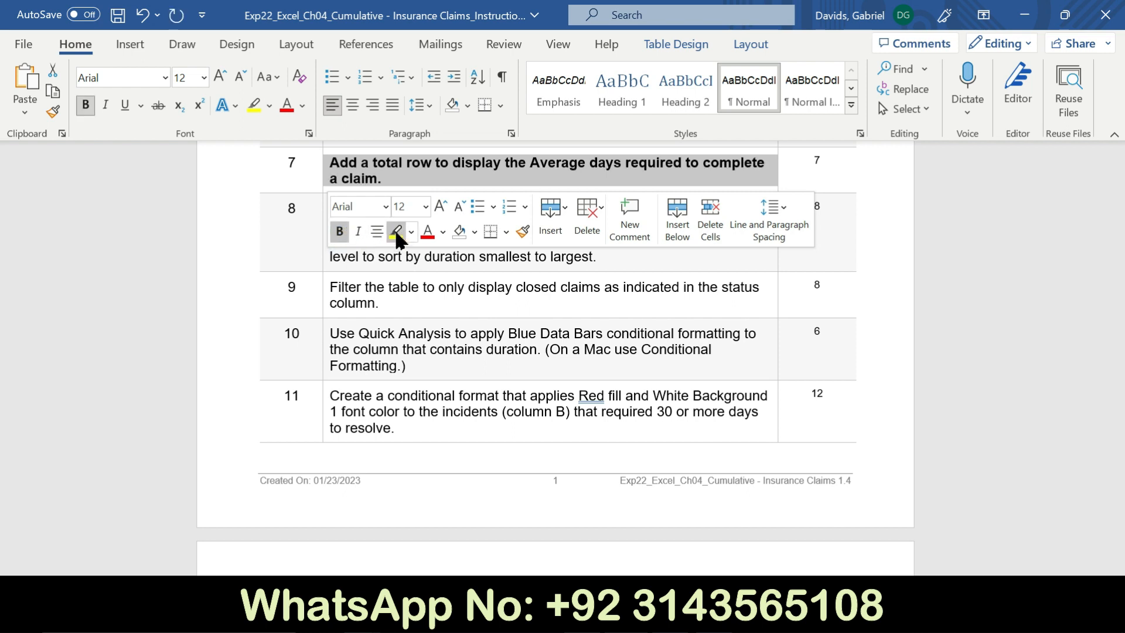
left_click(397, 234)
left_click(314, 184)
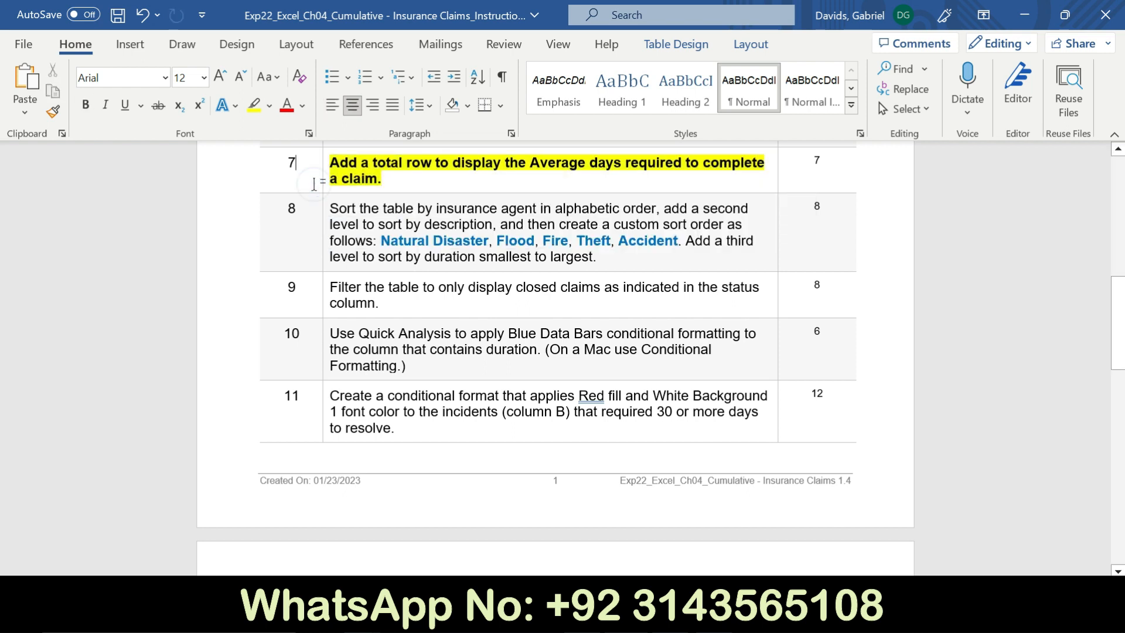
left_click_drag(333, 165, 673, 181)
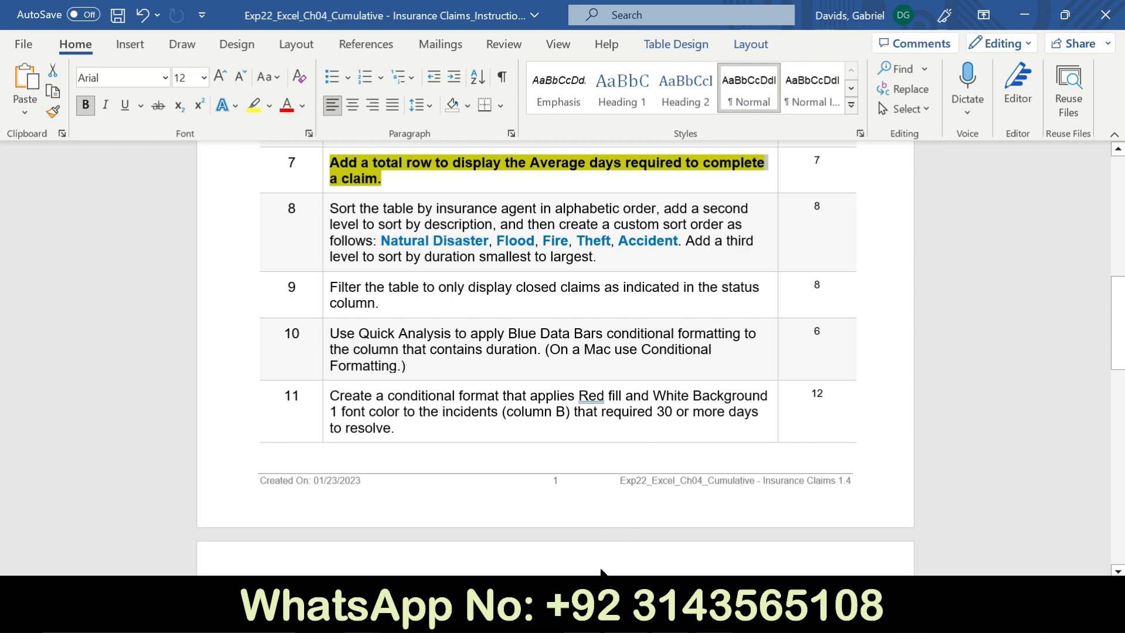
- Switch to Excel and go to the last rows of the InsuranceClaims table
left_click(588, 615)
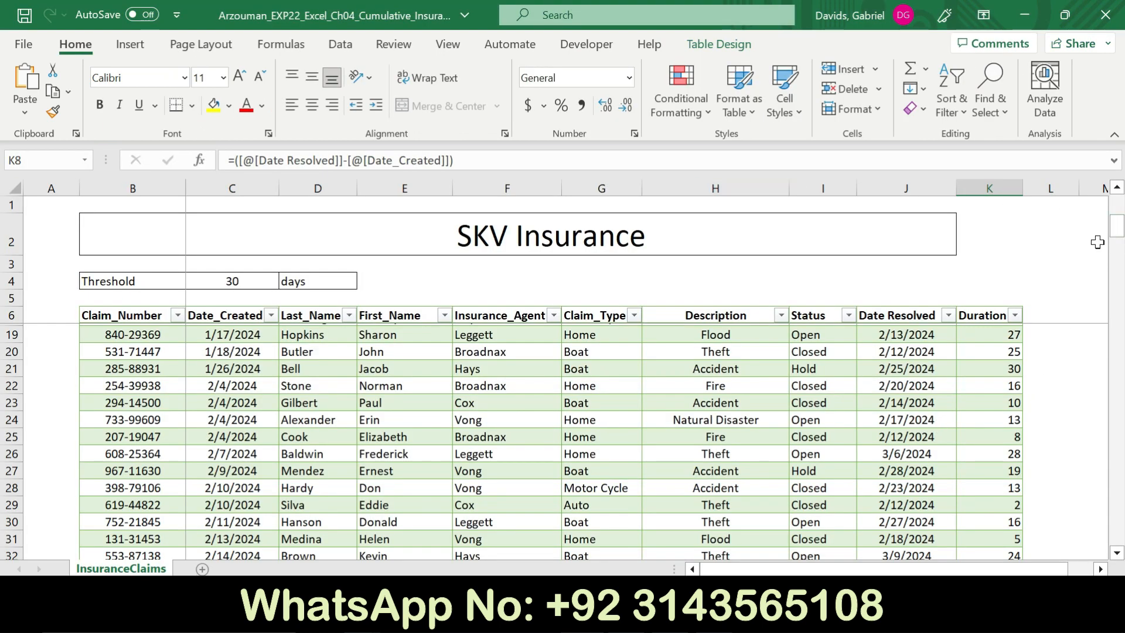
left_click_drag(1117, 231, 1122, 530)
left_click_drag(3, 530, 5, 556)
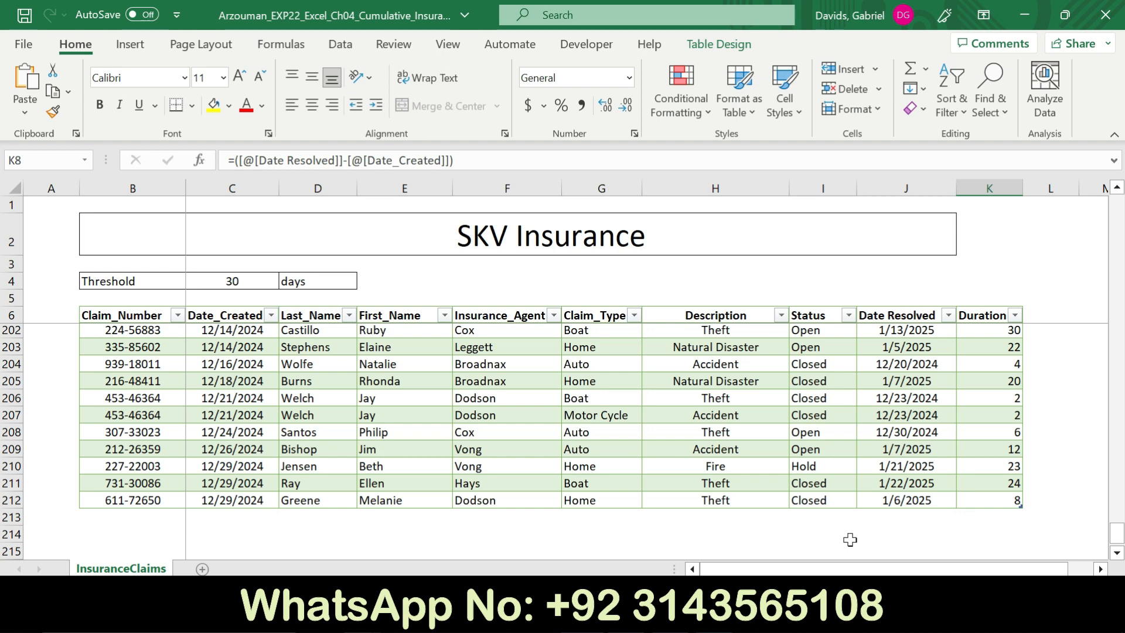
left_click(130, 44)
left_click(332, 252)
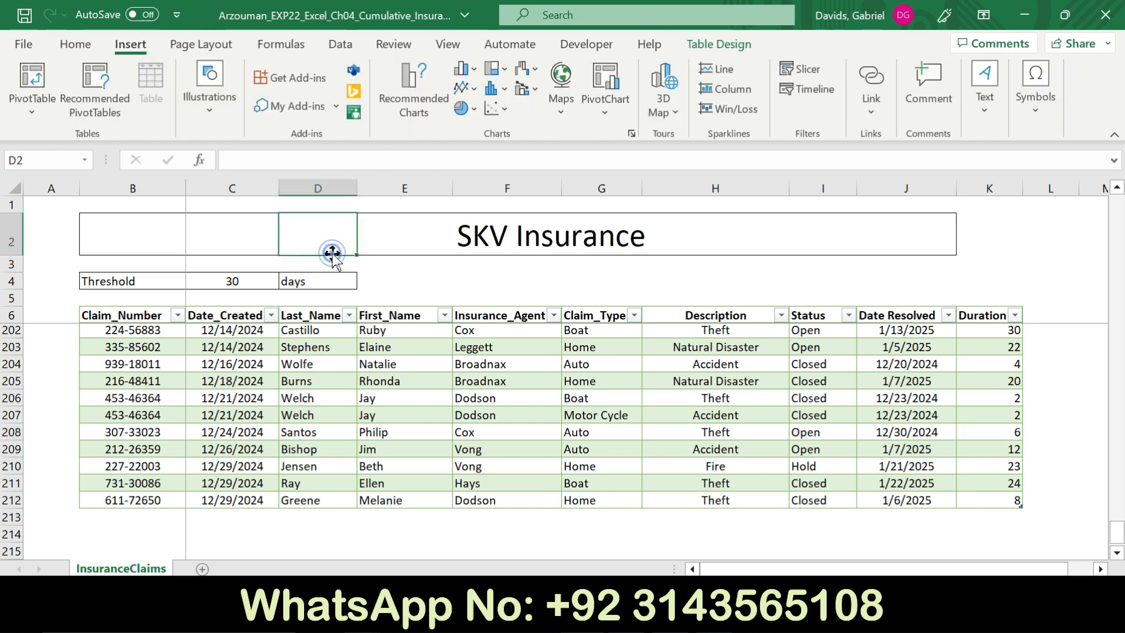
left_click(401, 46)
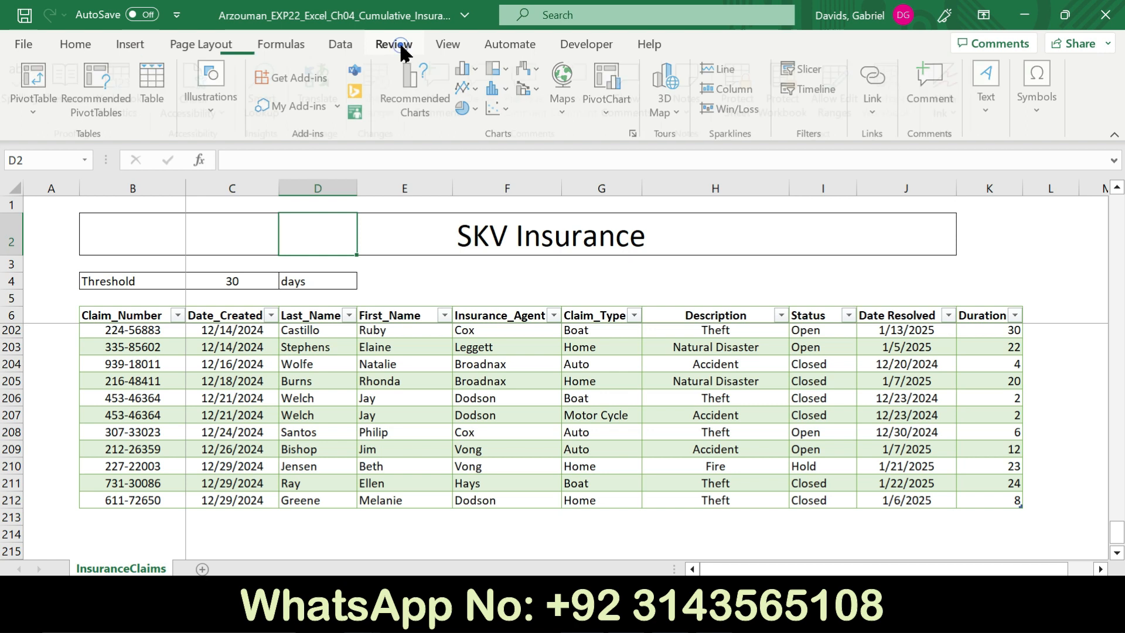
left_click(339, 49)
left_click(287, 47)
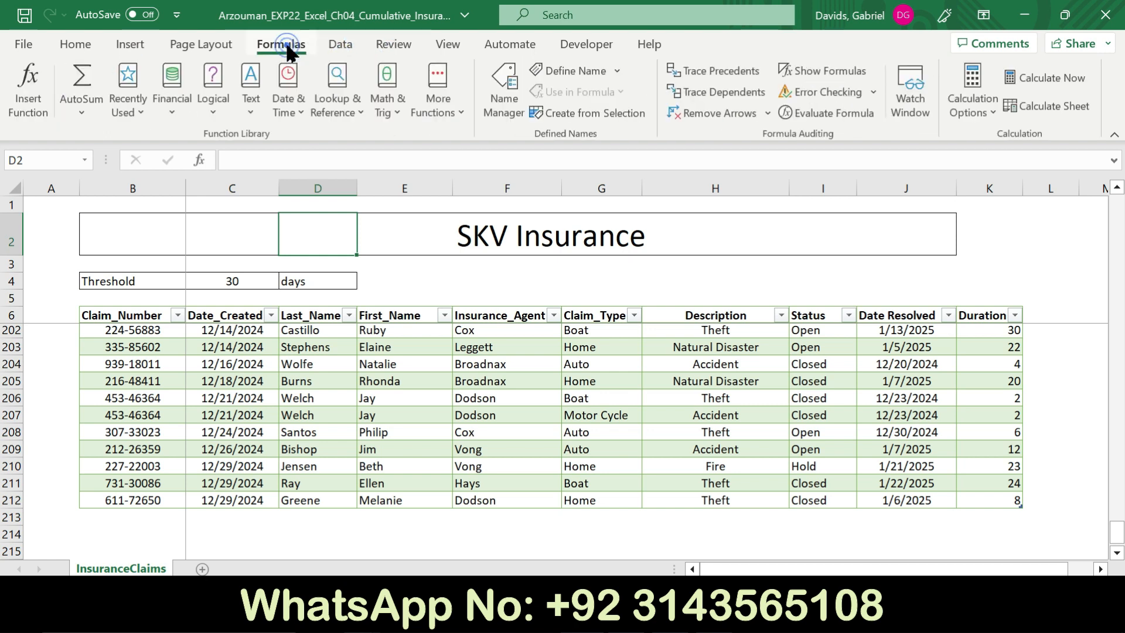
key("alt")
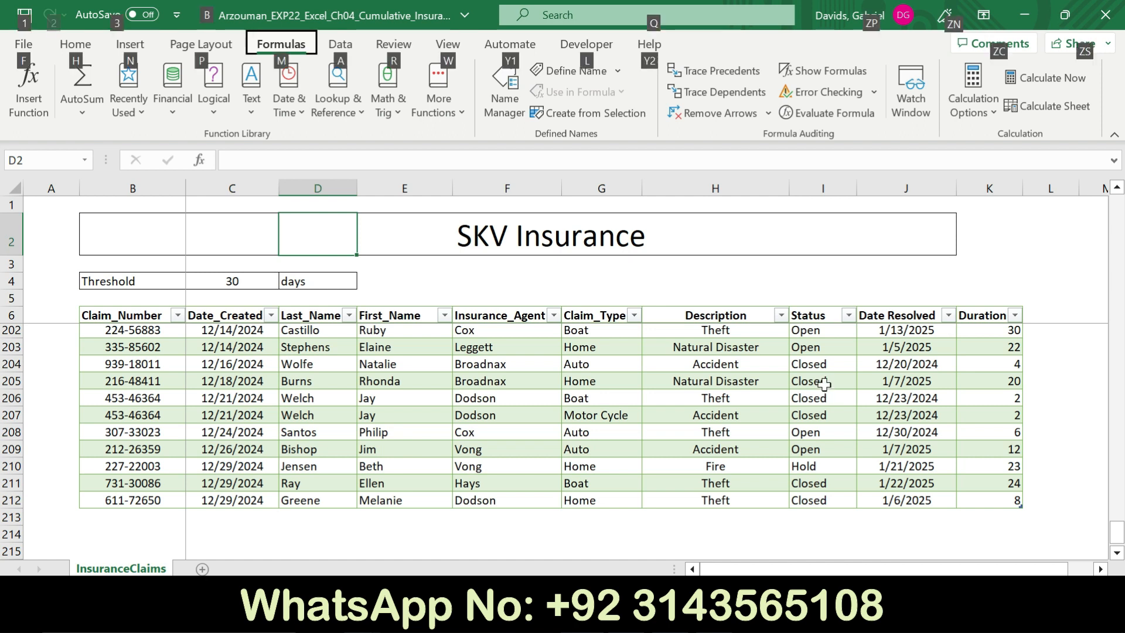
- Add a total row to the InsuranceClaims table and select its Duration cell
left_click(1010, 463)
left_click(1008, 418)
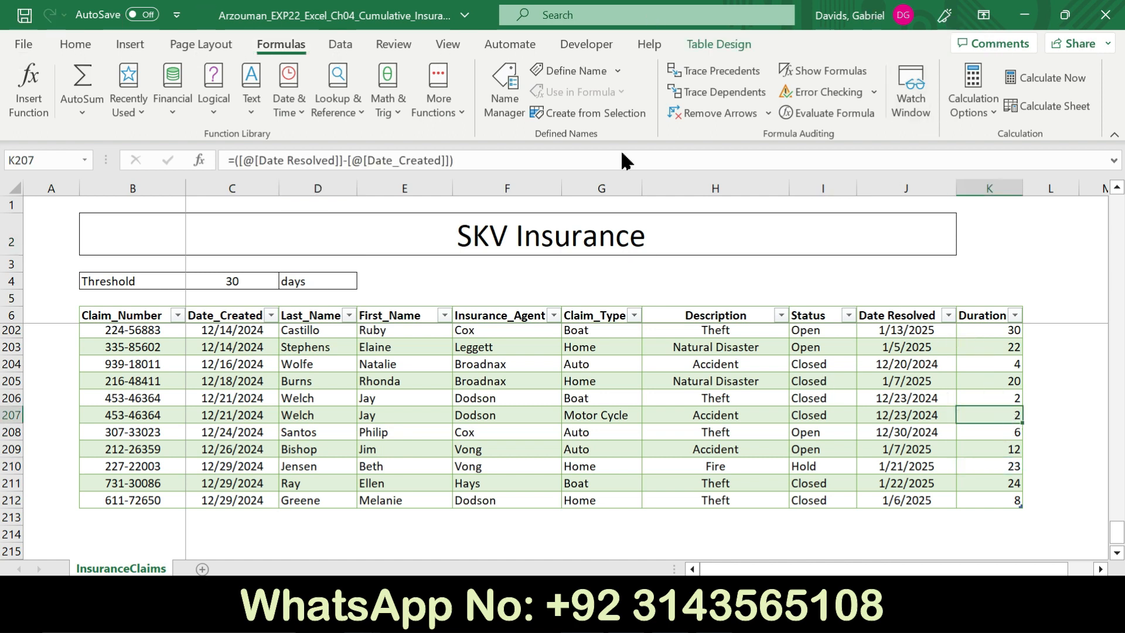
left_click(718, 44)
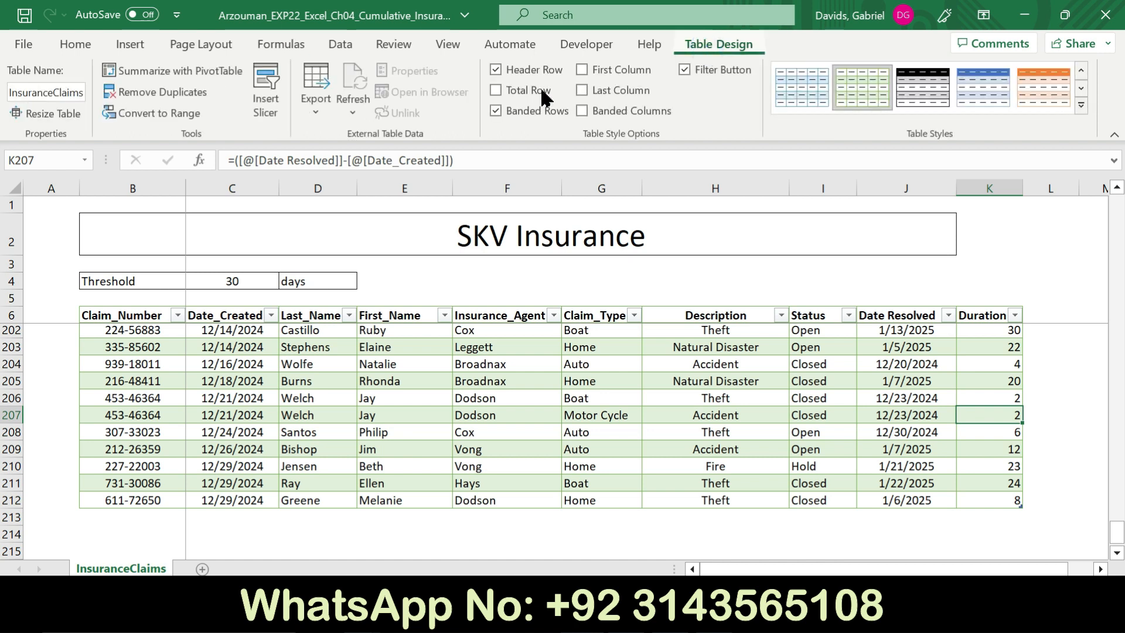
left_click(496, 90)
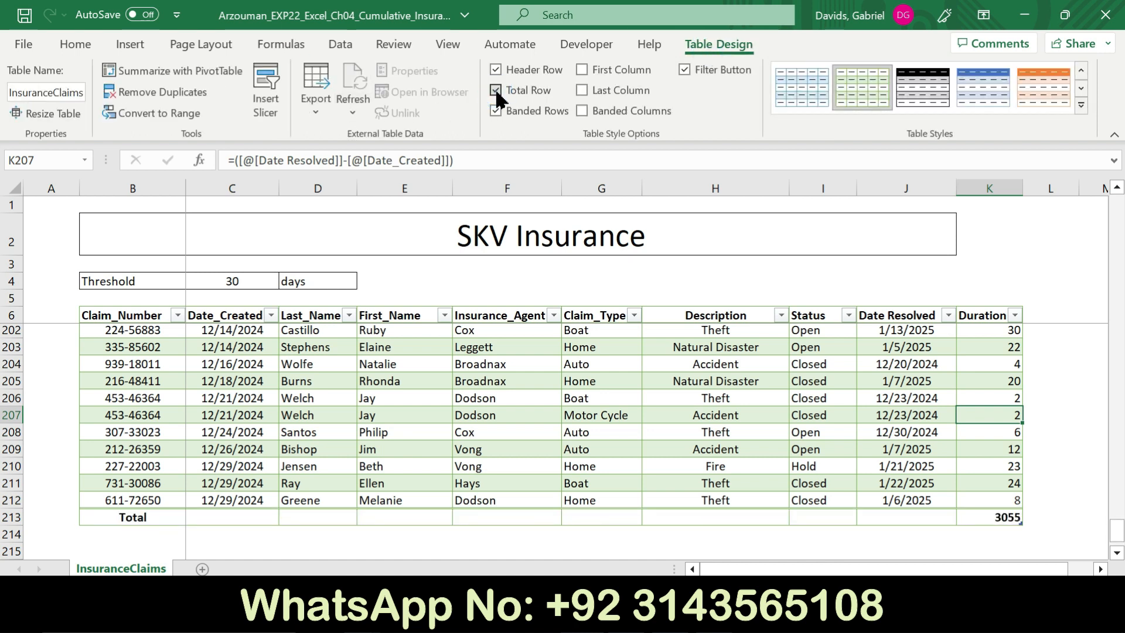
left_click(1012, 517)
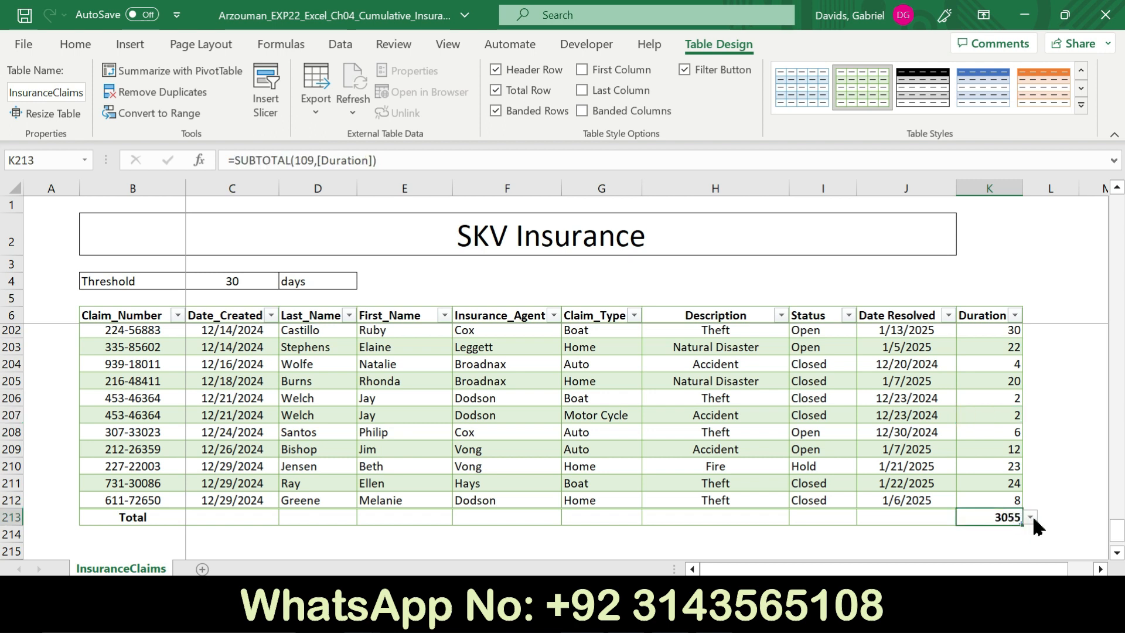
- Check the Average days requirement in Word's step 7, and set the Duration cell of Excel's total row to Average
left_click(613, 615)
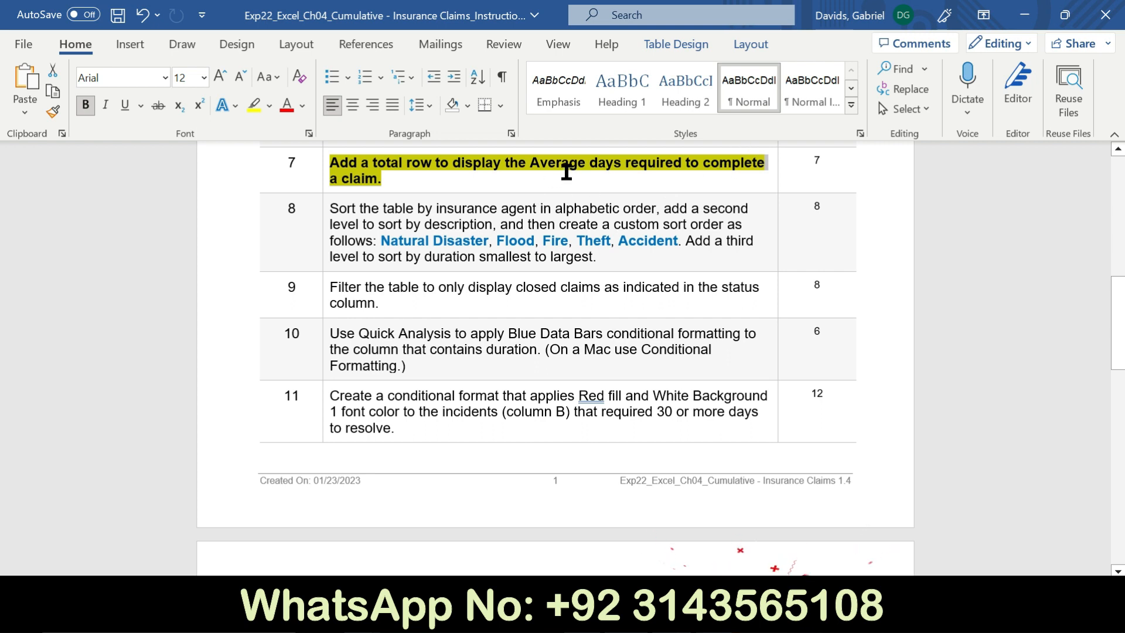
left_click_drag(620, 167, 533, 165)
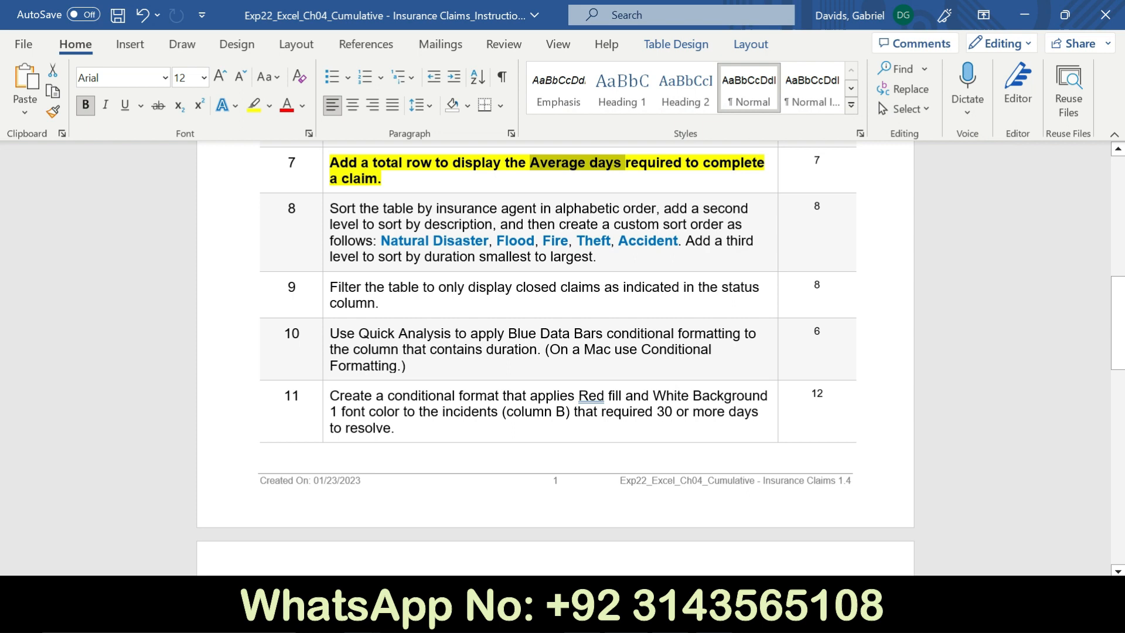
left_click(628, 615)
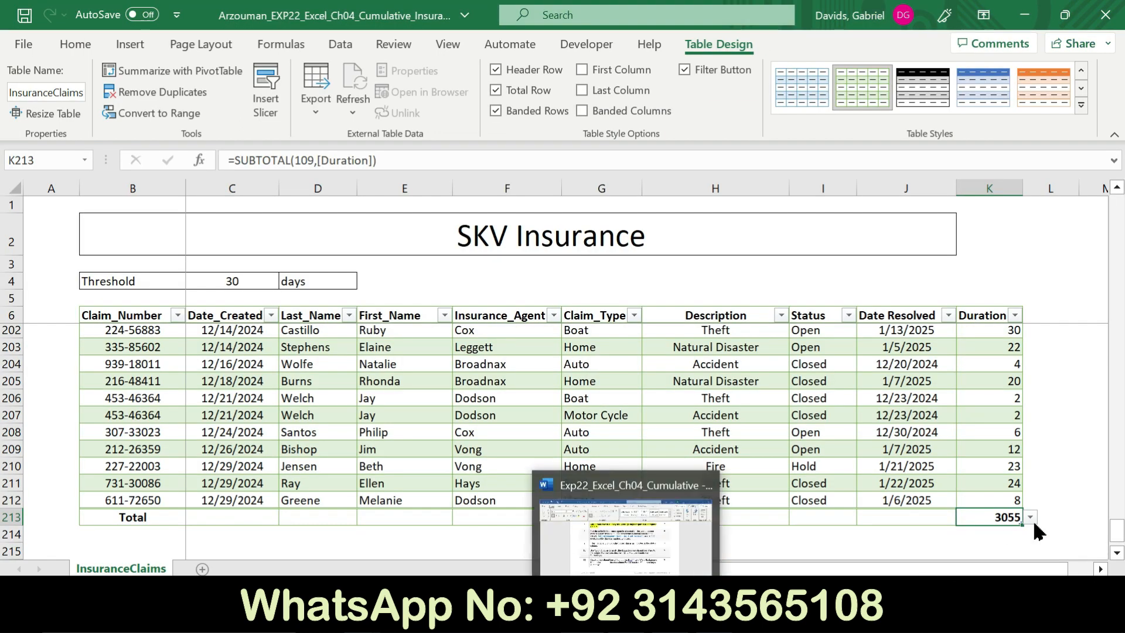
left_click(1030, 518)
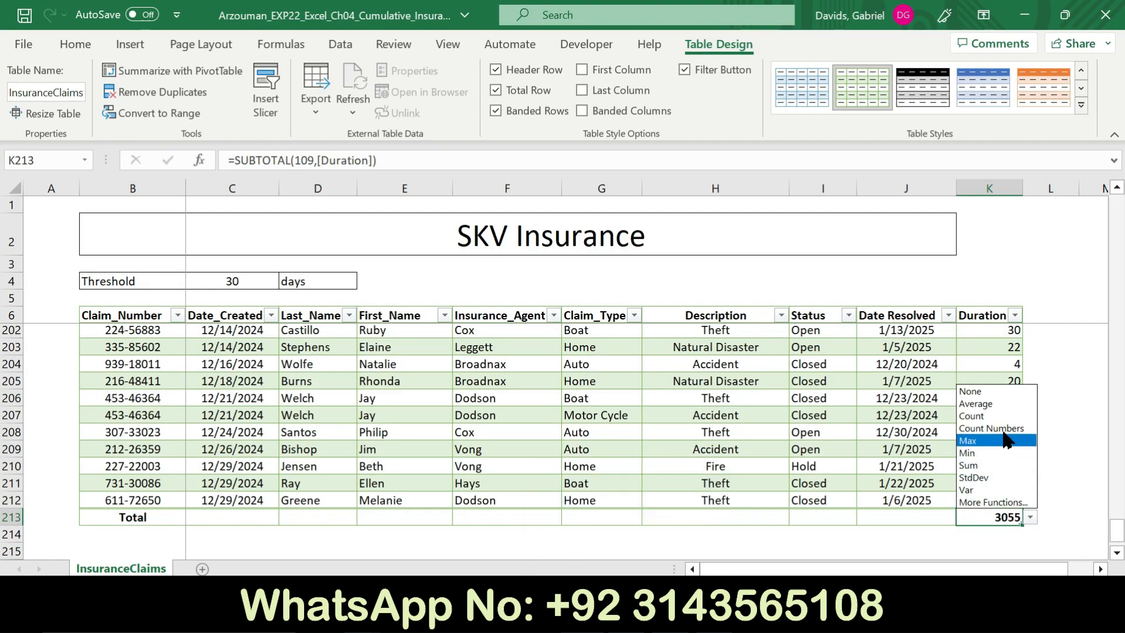
left_click(999, 404)
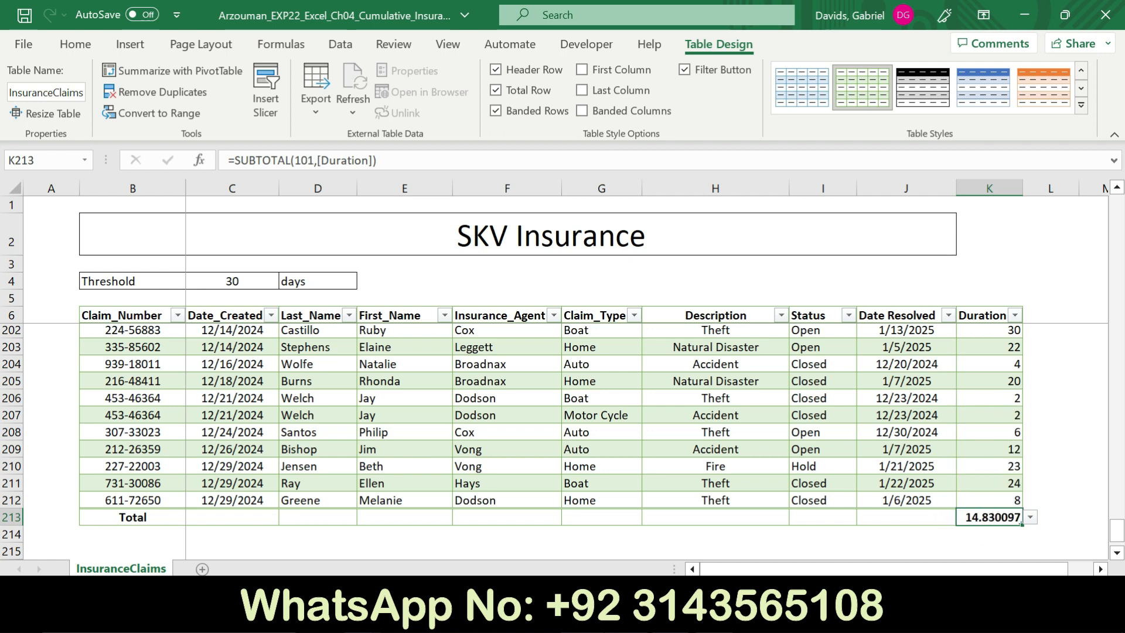
- Switch to Word and remove the bold and highlight from the step 7 instruction
key("alt+Tab")
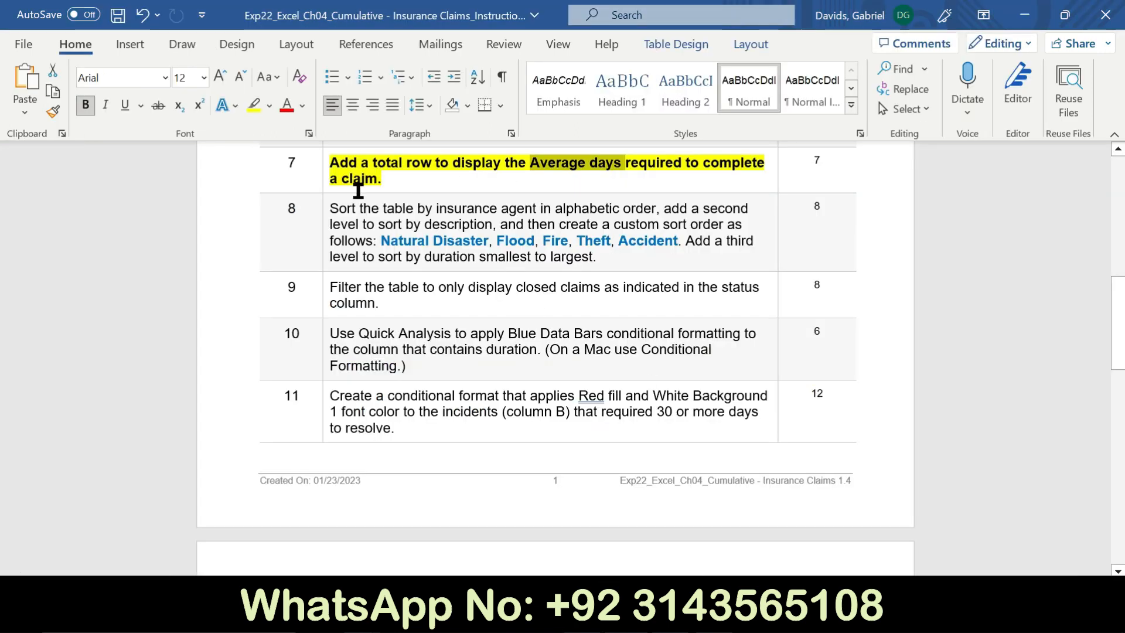
left_click(322, 183)
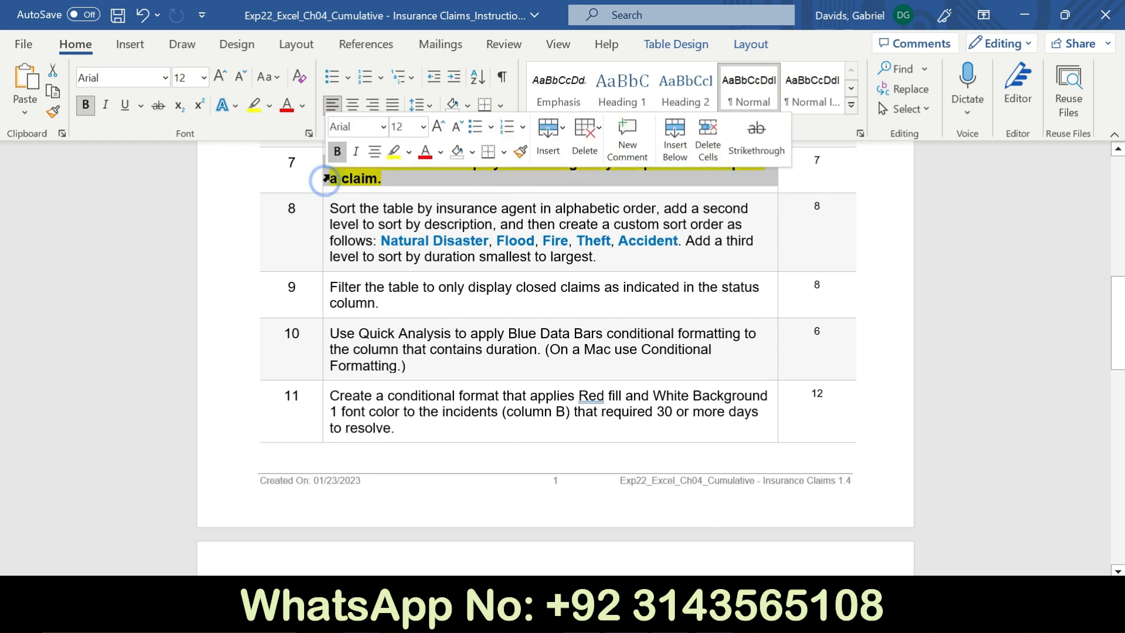
left_click(340, 149)
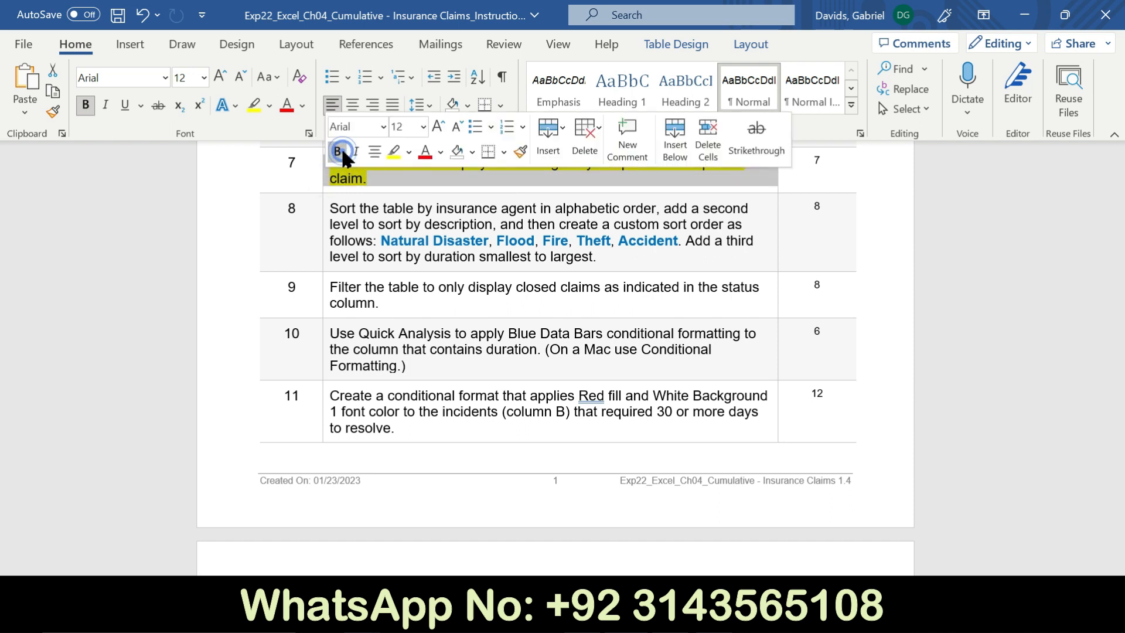
left_click(393, 154)
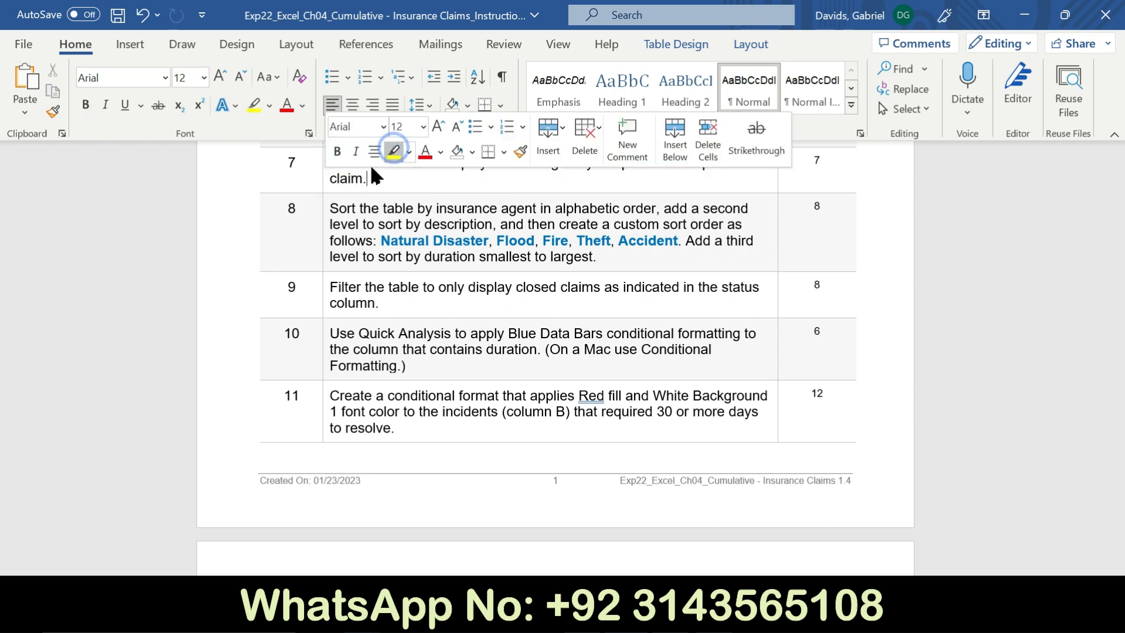
- Bold and highlight the step 8 sorting instruction in yellow, and select its part about sorting by insurance agent in alphabetic order
left_click(322, 222)
left_click(337, 190)
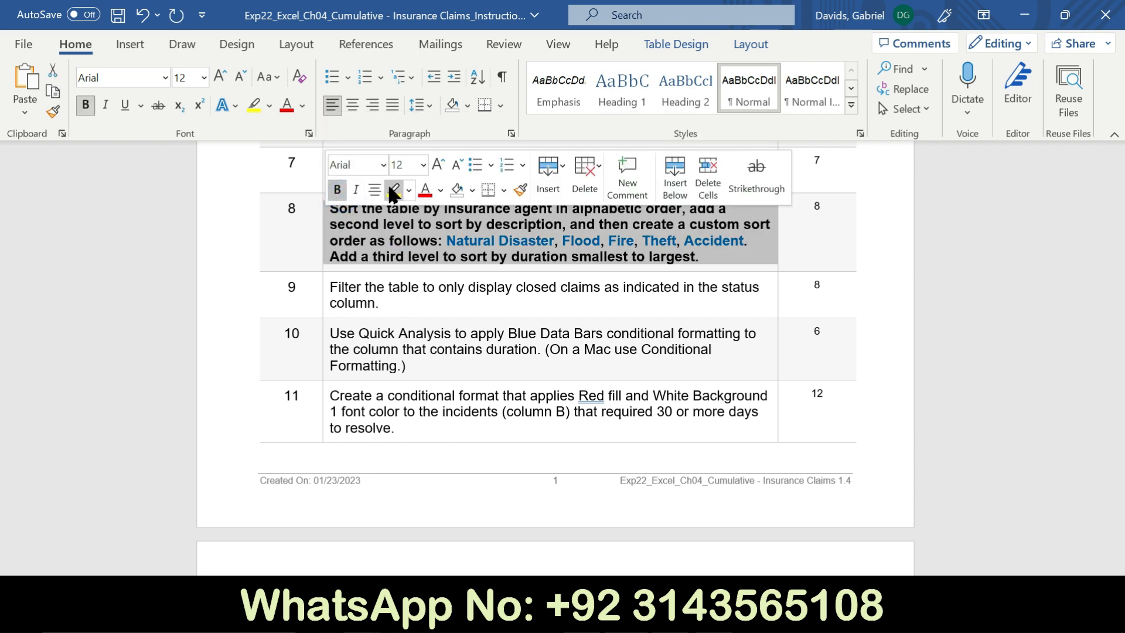
left_click(393, 189)
left_click(306, 230)
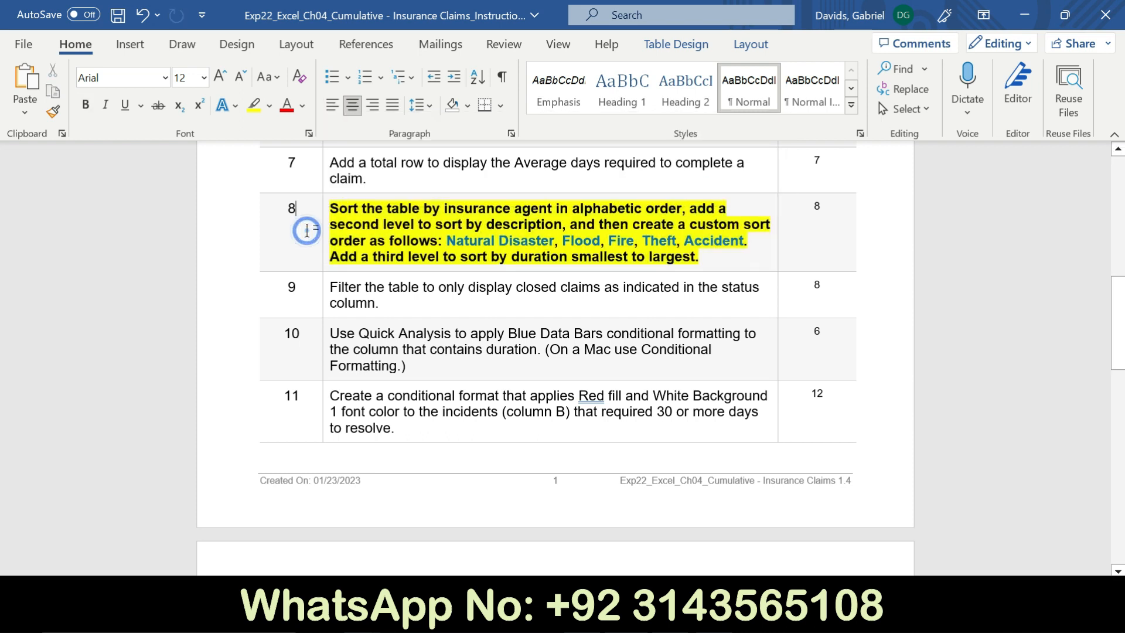
left_click_drag(331, 203, 677, 209)
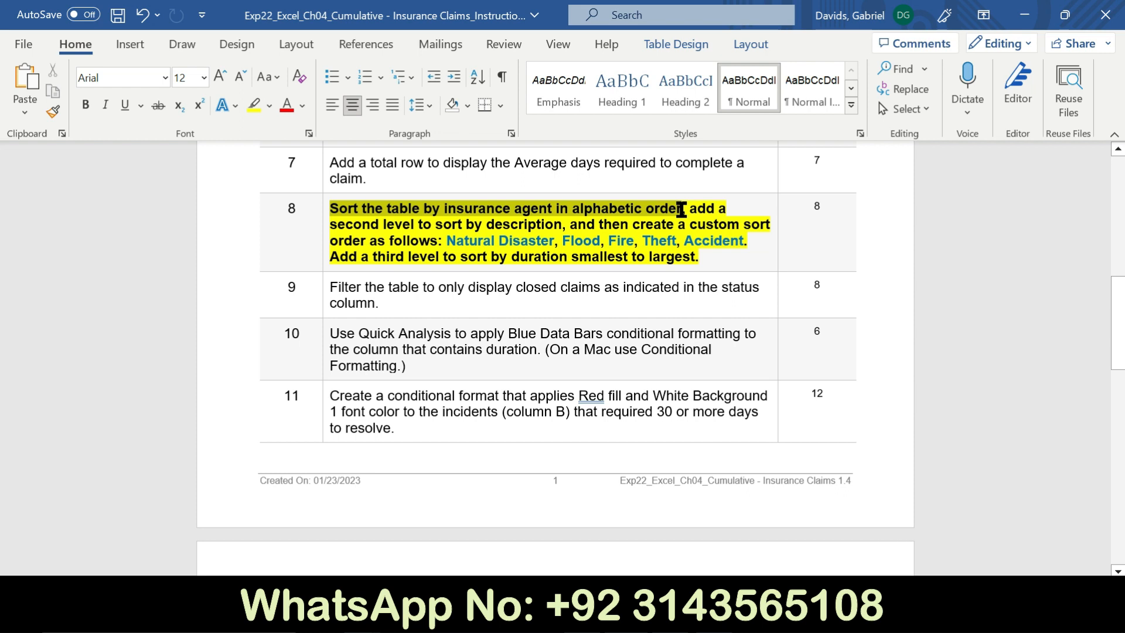
left_click_drag(681, 209, 682, 210)
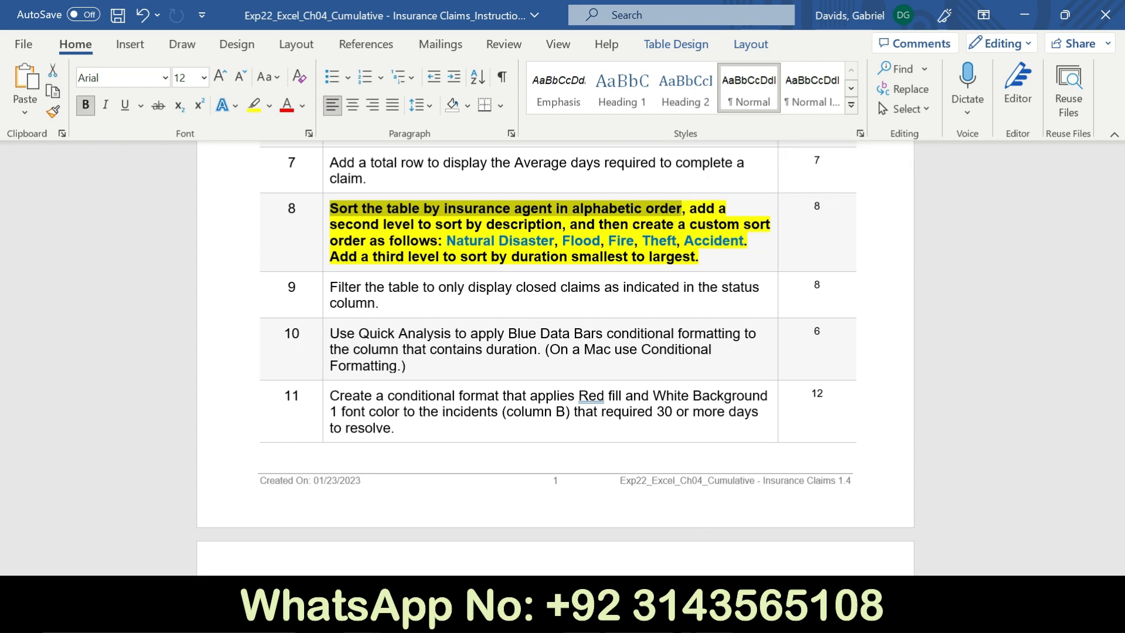
- Switch to Excel and open a custom sort for the InsuranceClaims table
left_click(580, 528)
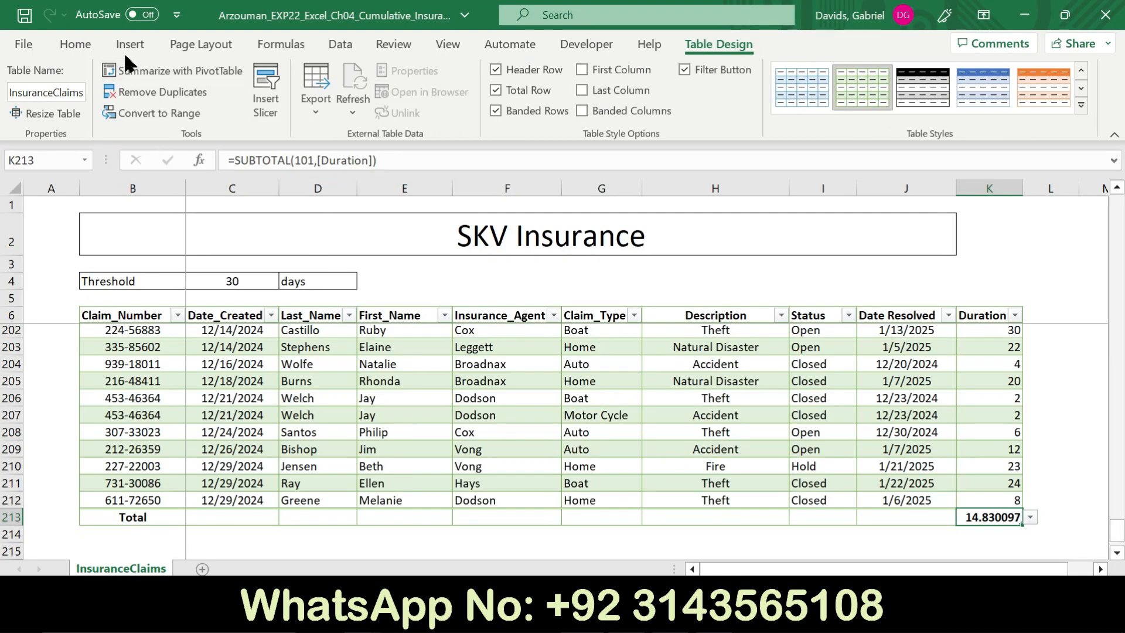
left_click(652, 399)
key("alt")
key("alt")
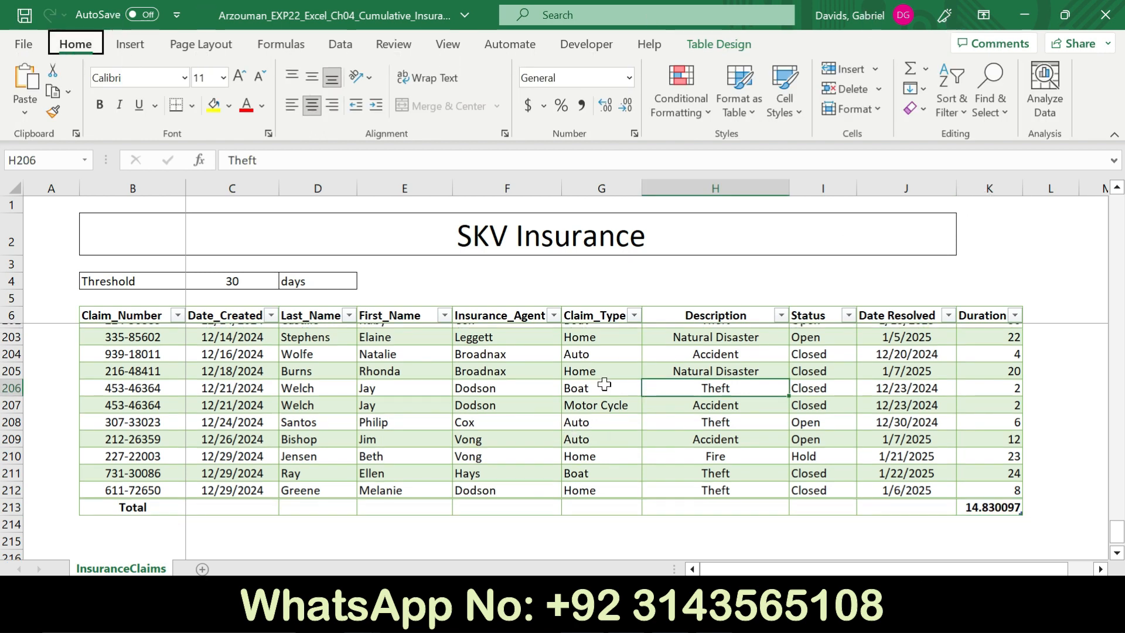
left_click(595, 387)
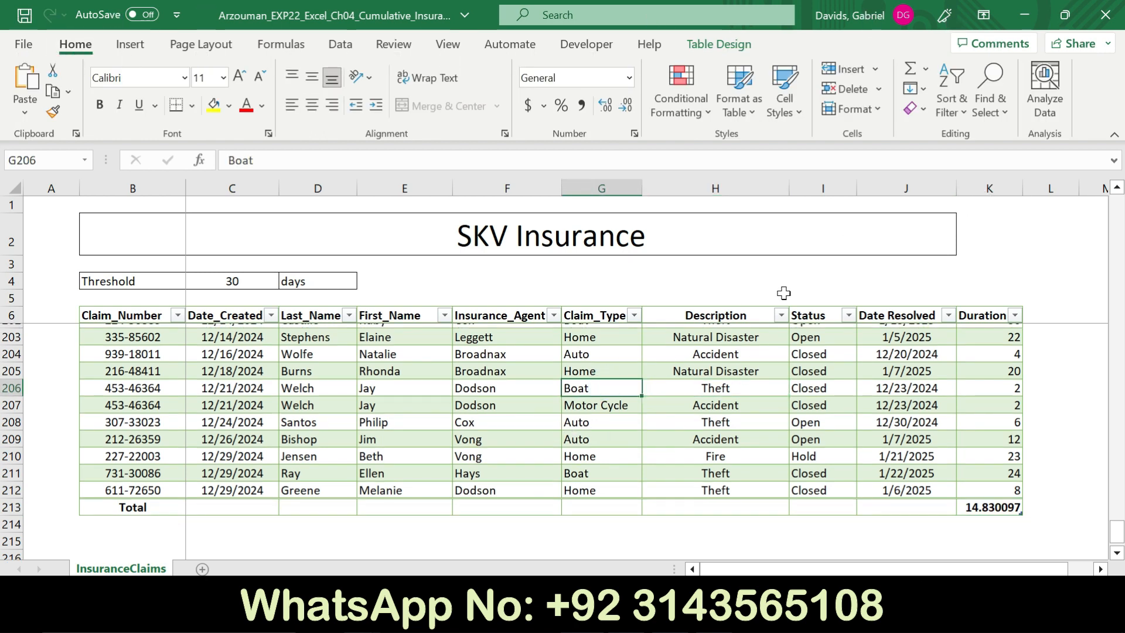
left_click(963, 105)
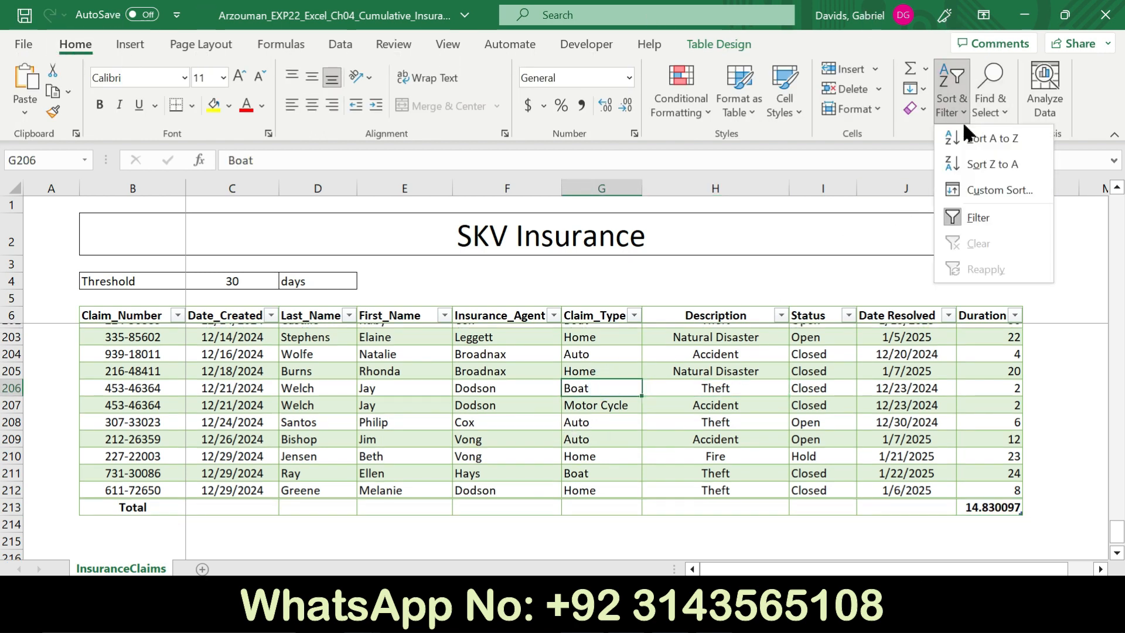
left_click(971, 193)
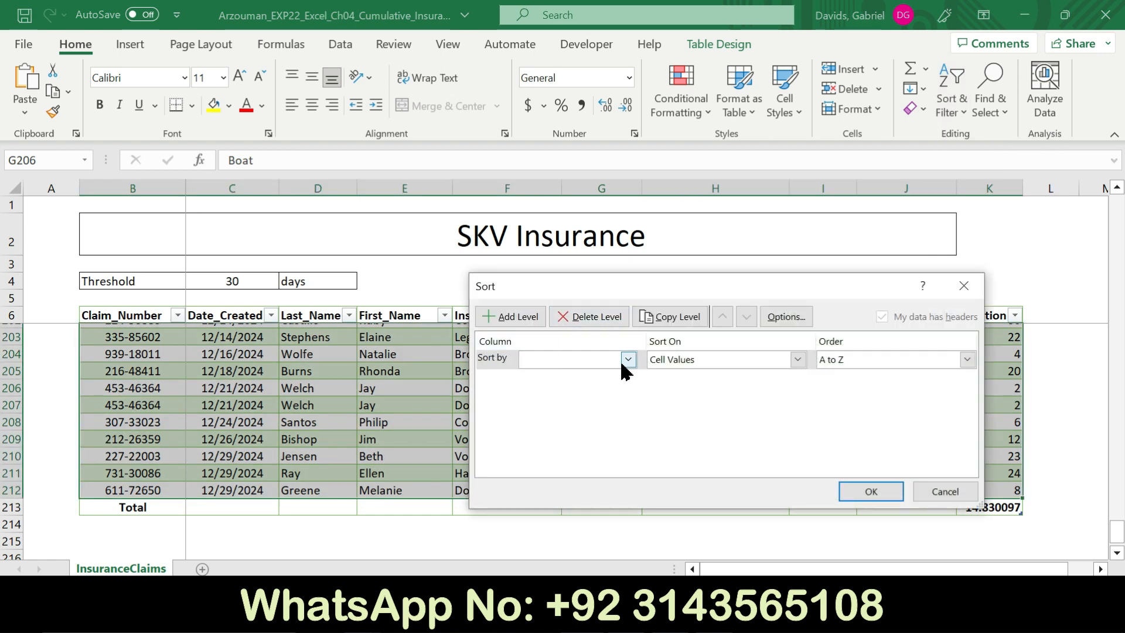
- Check Word's step 8 and set the first sort level to Insurance_Agent by cell values, A to Z
left_click(628, 360)
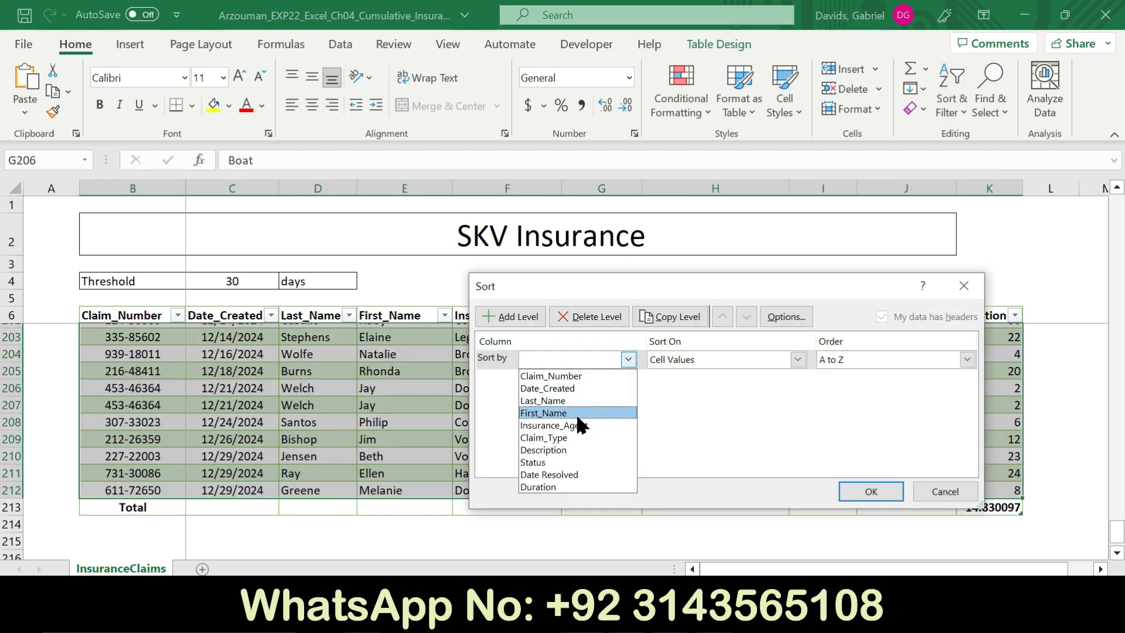
left_click(568, 450)
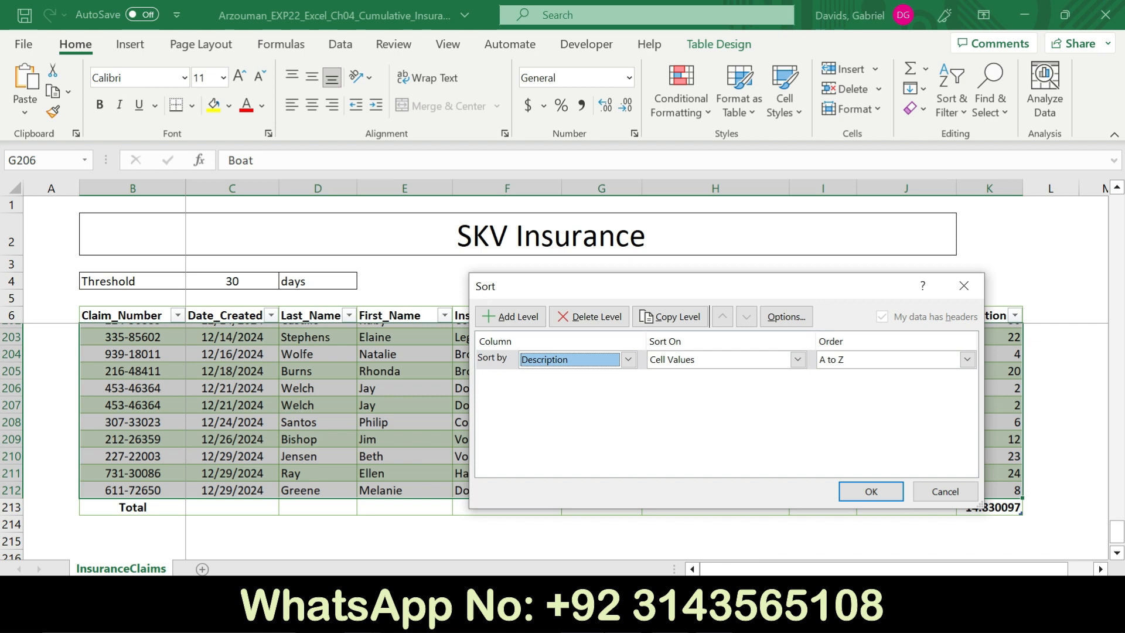
key("alt+Tab")
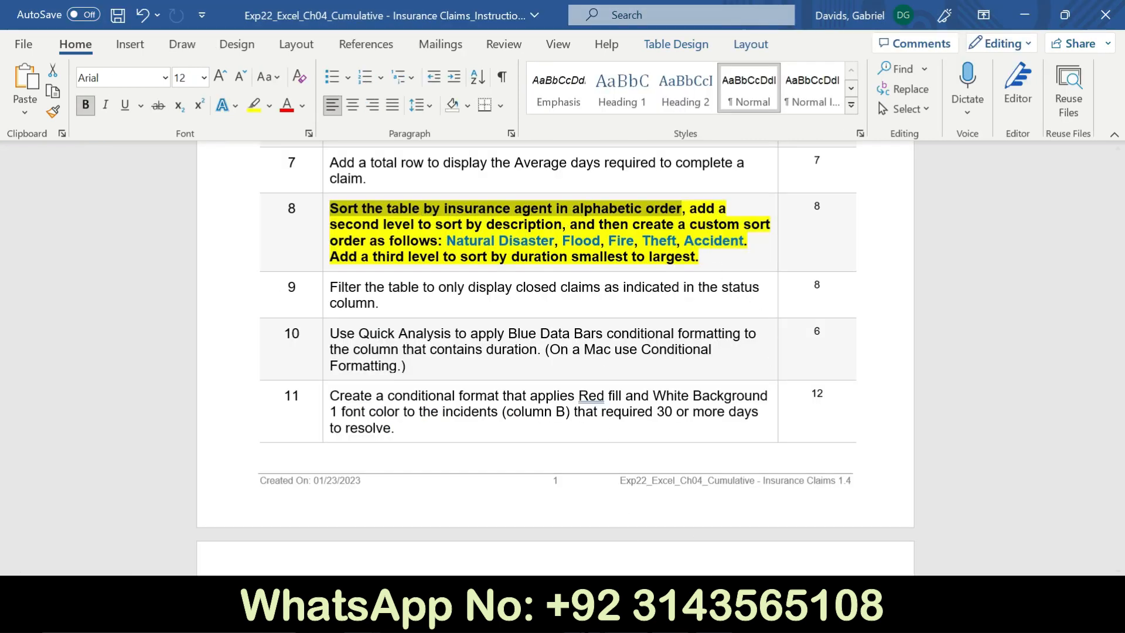
key("alt+Tab")
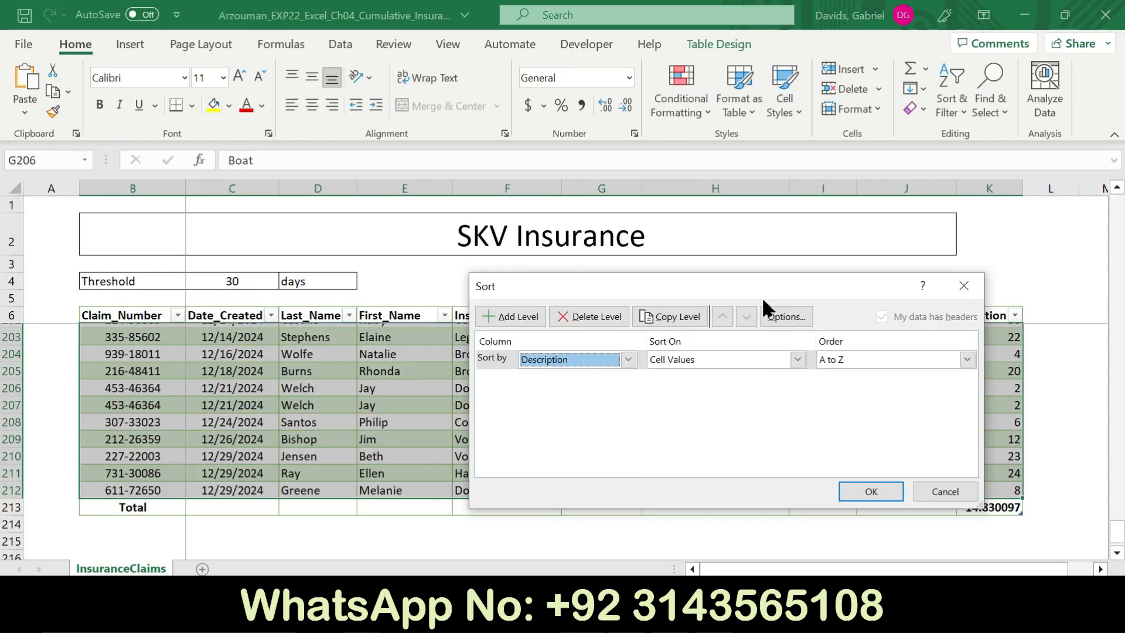
left_click(629, 354)
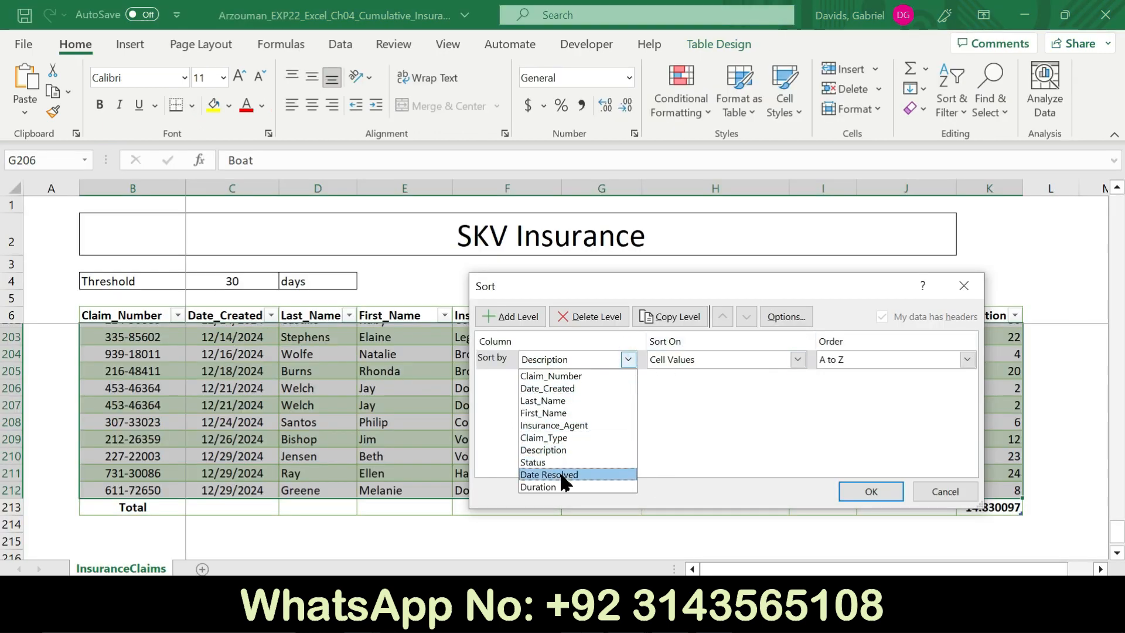
left_click(564, 425)
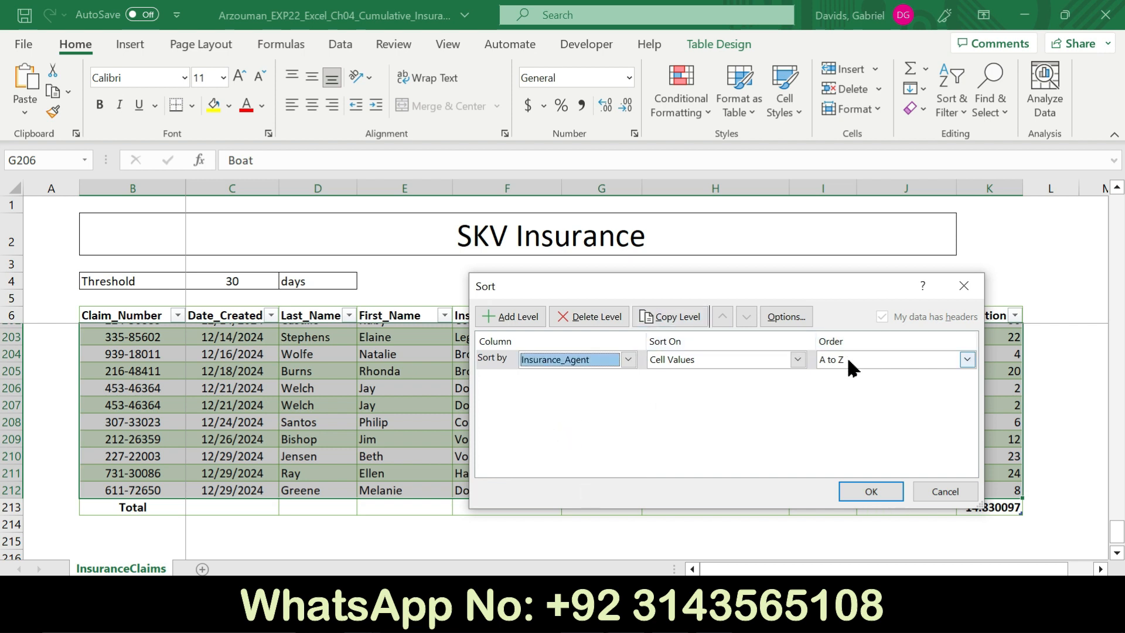
- Select the second-level sort requirement in Word's step 8, and add a Description sort level in Excel
left_click(615, 618)
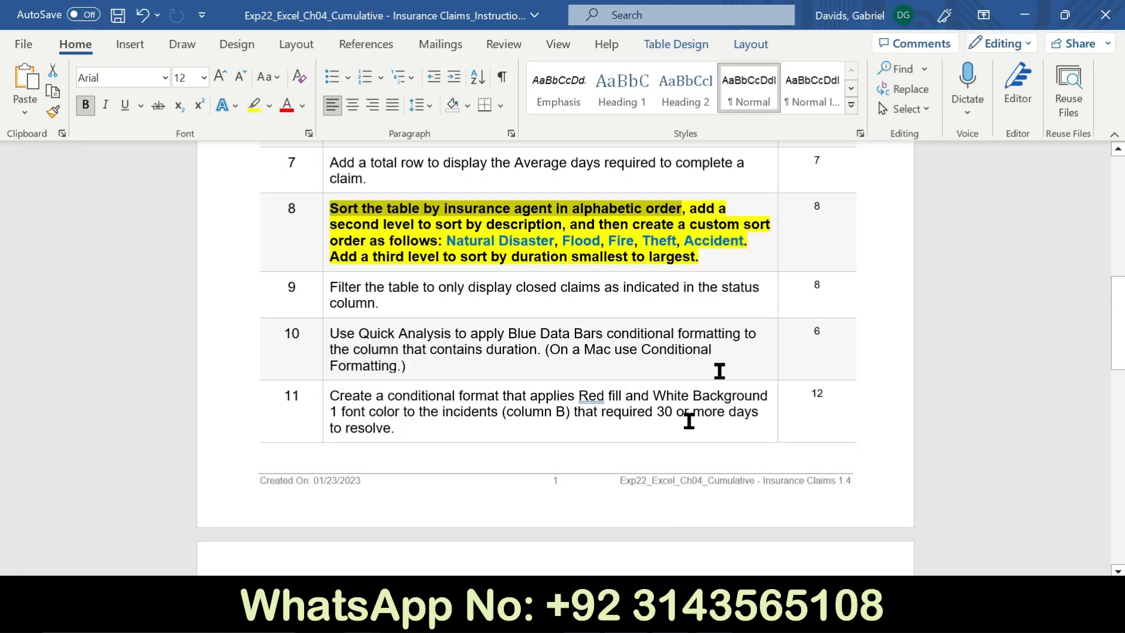
left_click_drag(684, 208, 749, 240)
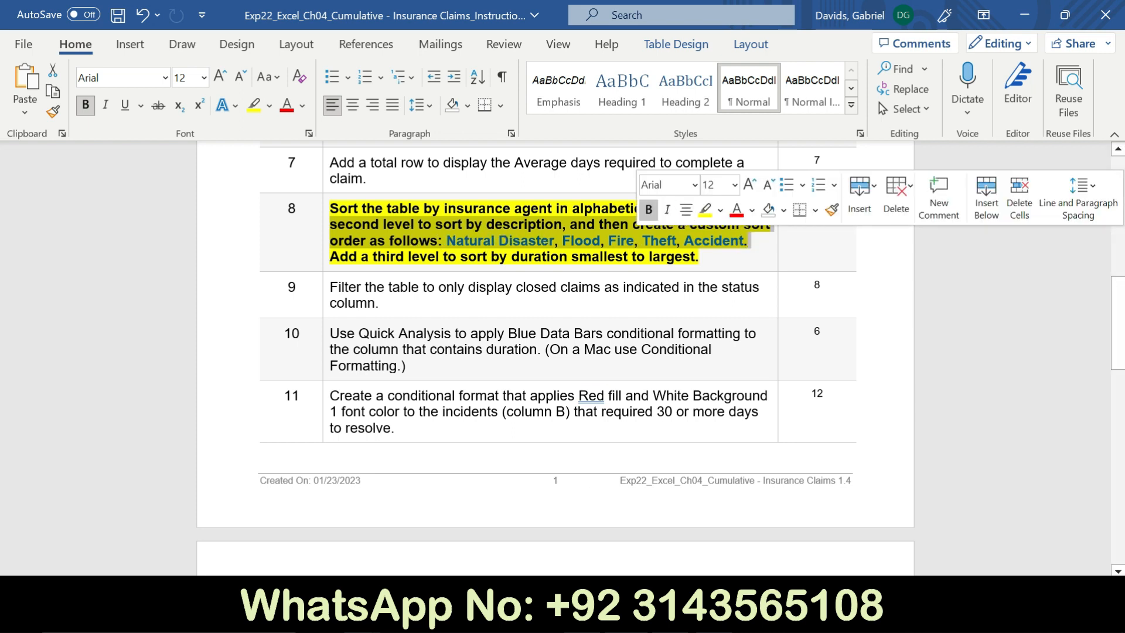
key("alt+Tab")
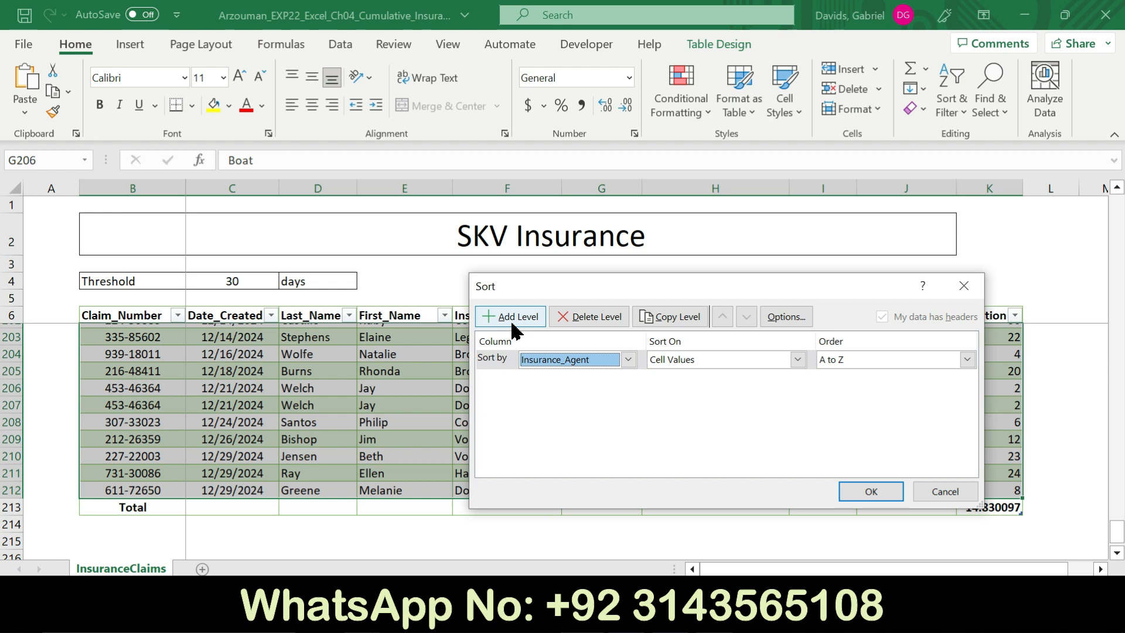
left_click(512, 321)
left_click(628, 378)
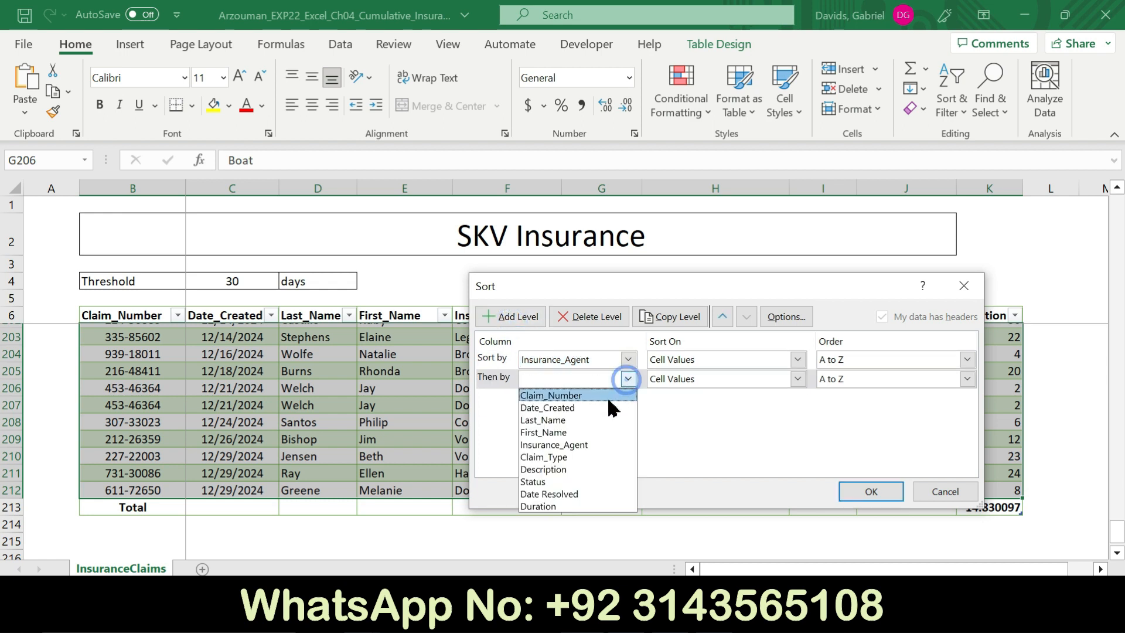
left_click(561, 472)
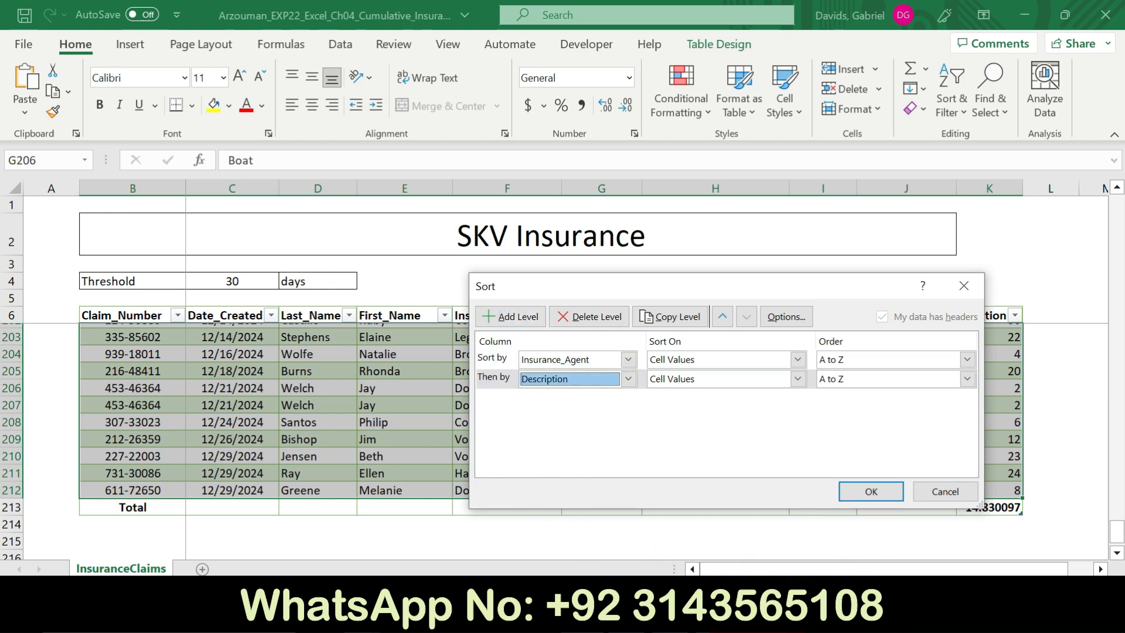
- Copy the custom order "Natural Disaster, Flood, Fire, Theft, Accident" from Word's step 8 and return to Excel's sort settings
left_click(632, 617)
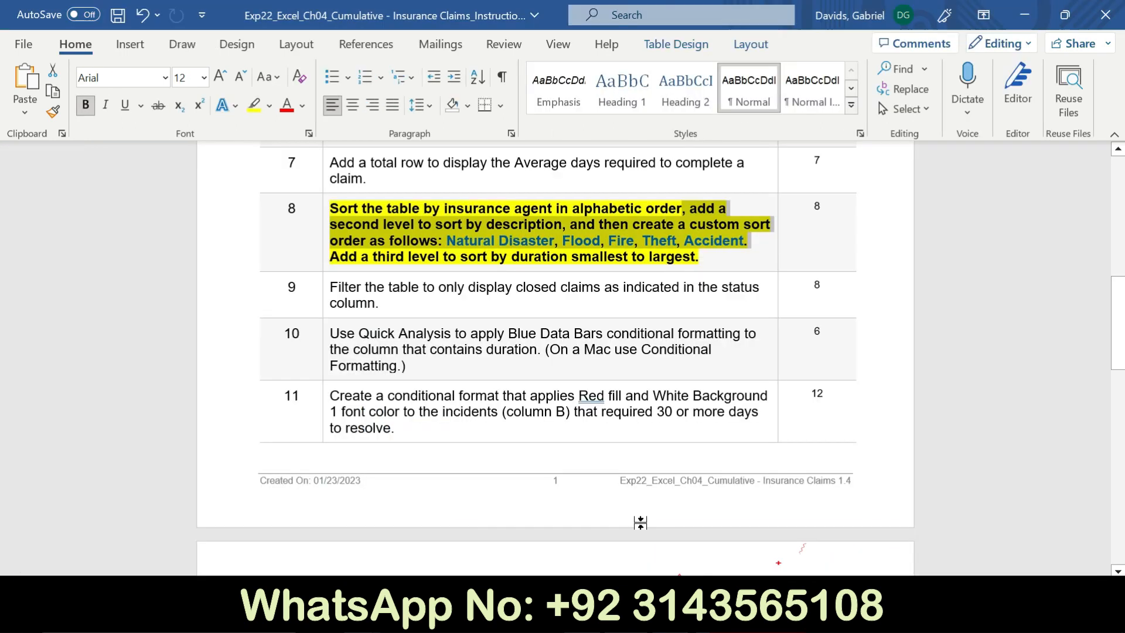
left_click(762, 261)
left_click_drag(741, 242, 473, 234)
key("ctrl+c")
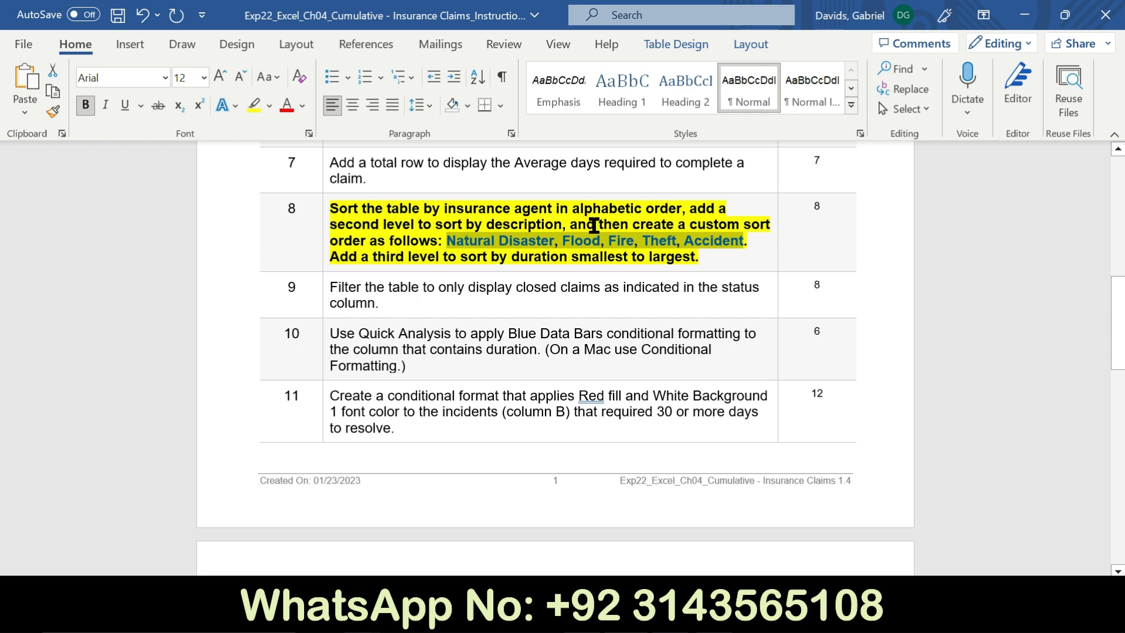
left_click_drag(595, 224, 713, 239)
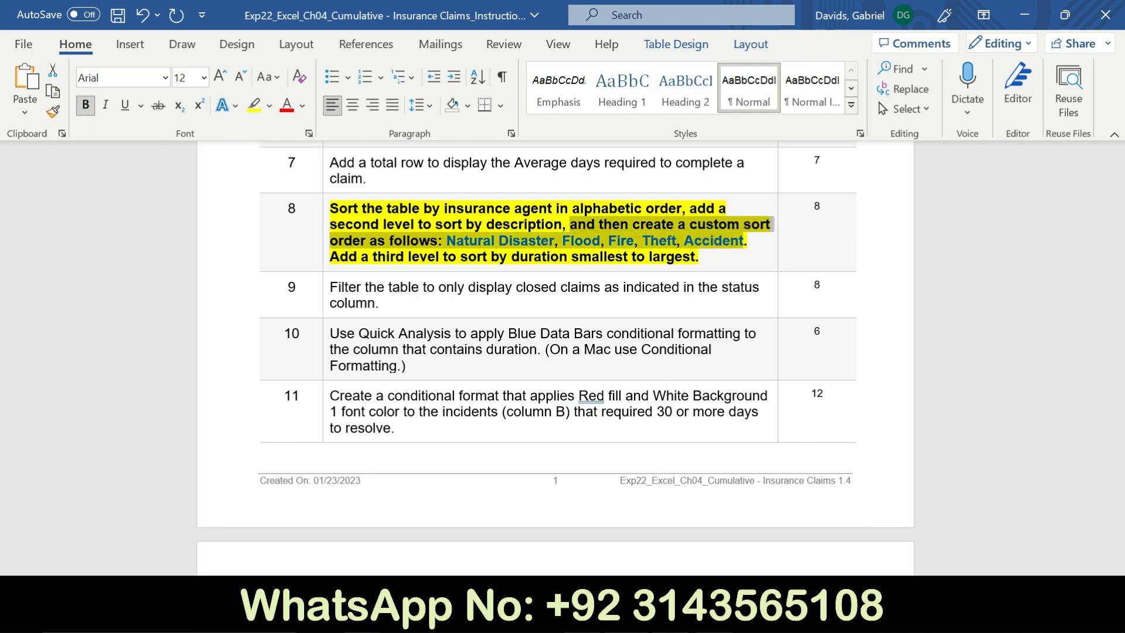
key("alt+Tab")
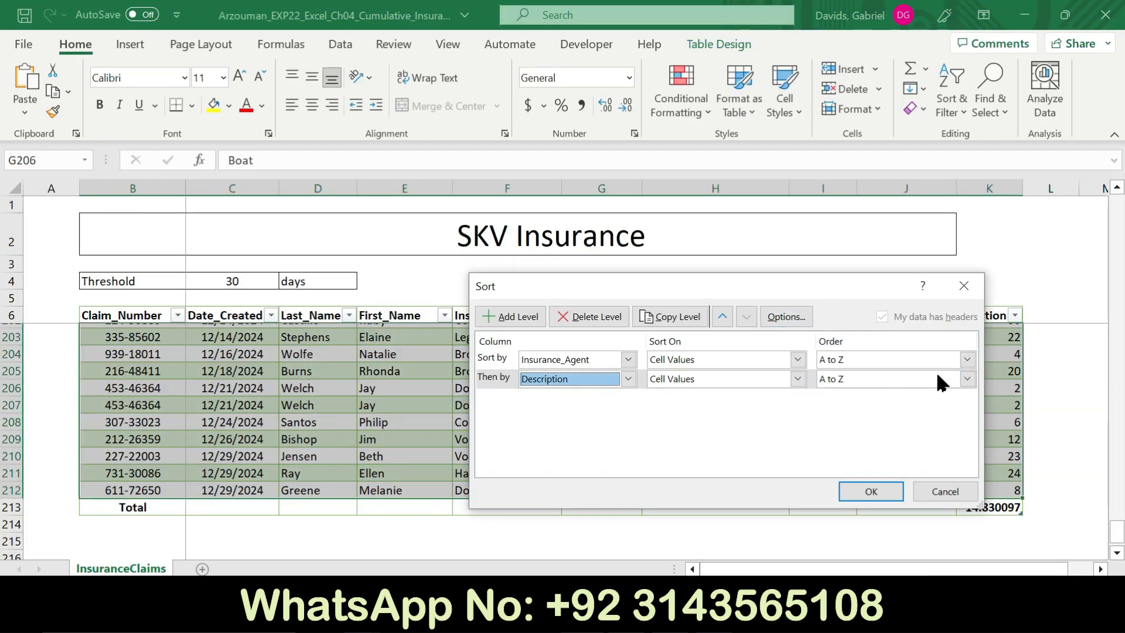
- Create a custom list from the copied Natural Disaster, Flood, Fire, Theft, Accident entries and use it as the Description level's order
left_click(968, 378)
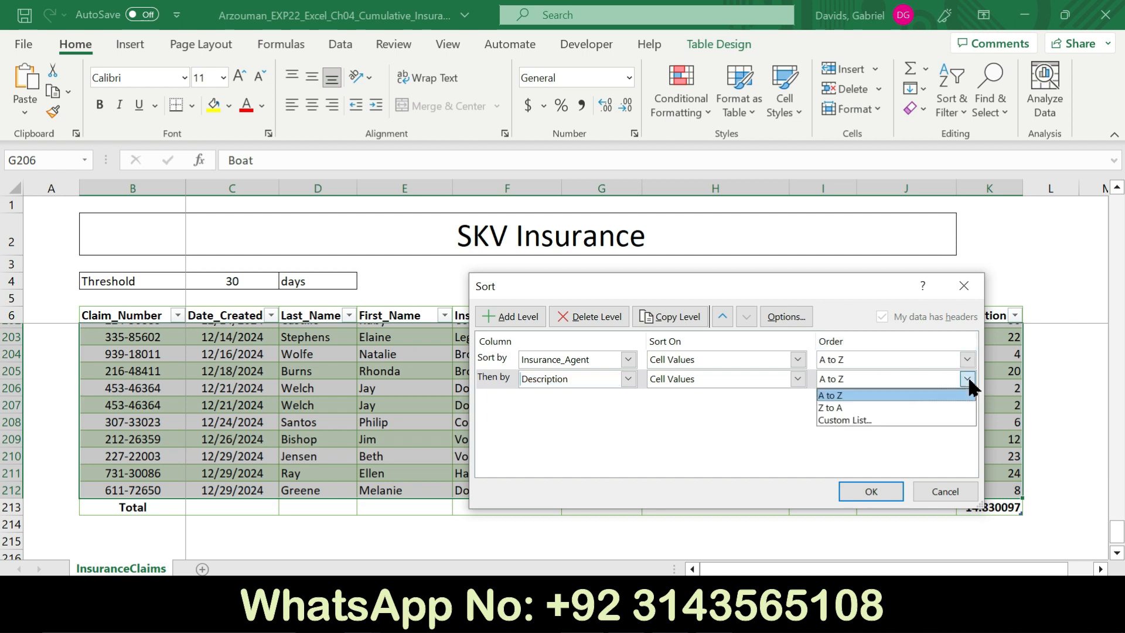
left_click(917, 418)
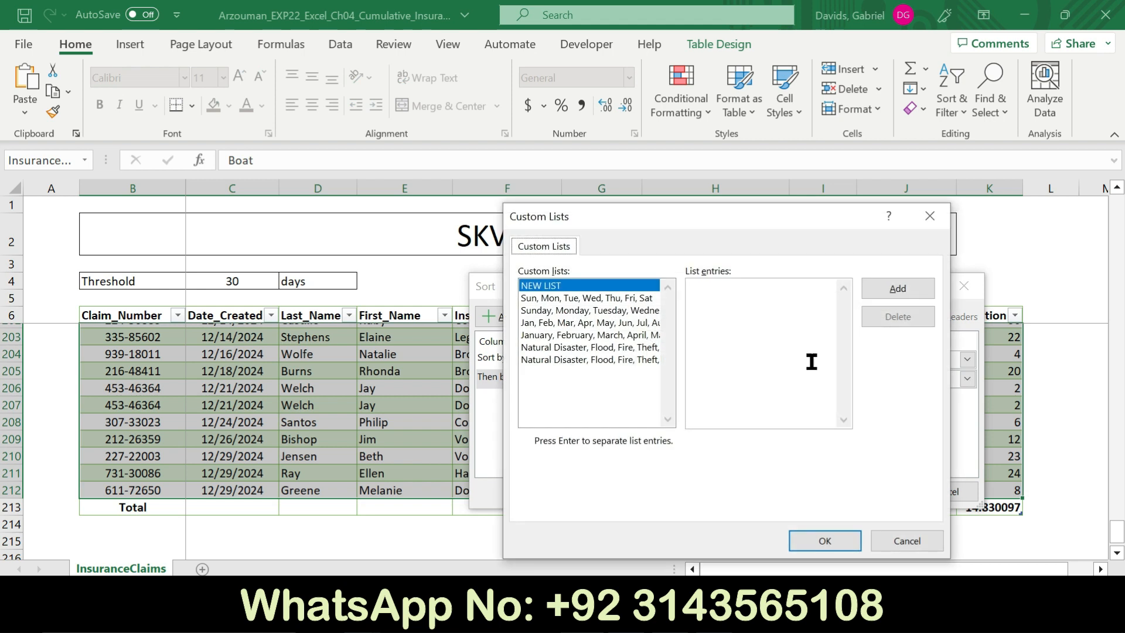
left_click(787, 330)
key("ctrl+v")
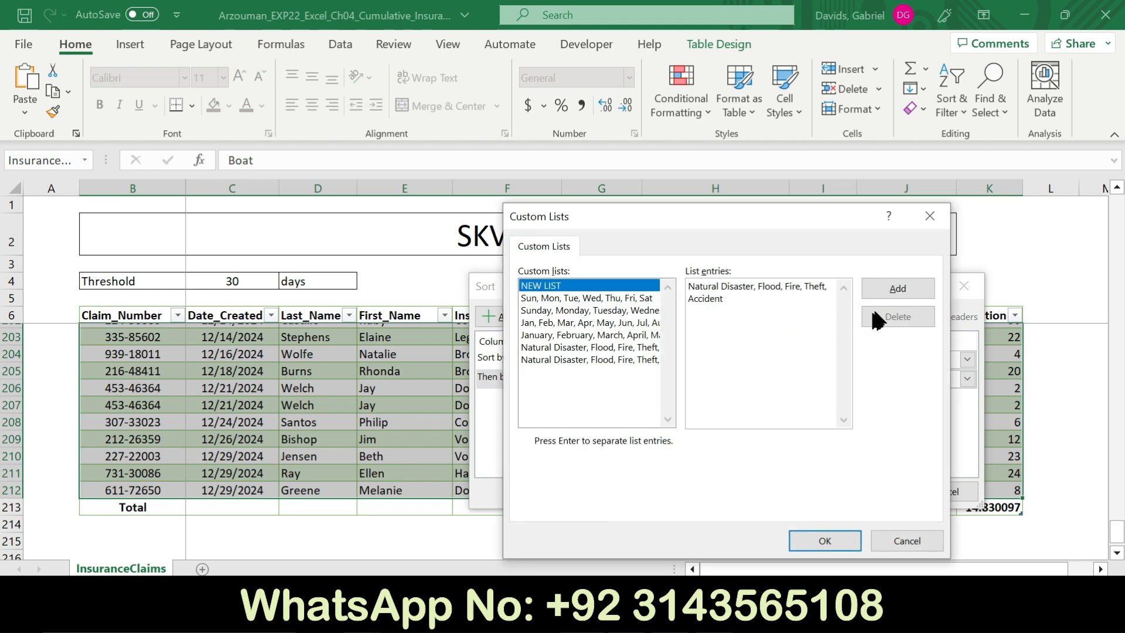
left_click(896, 288)
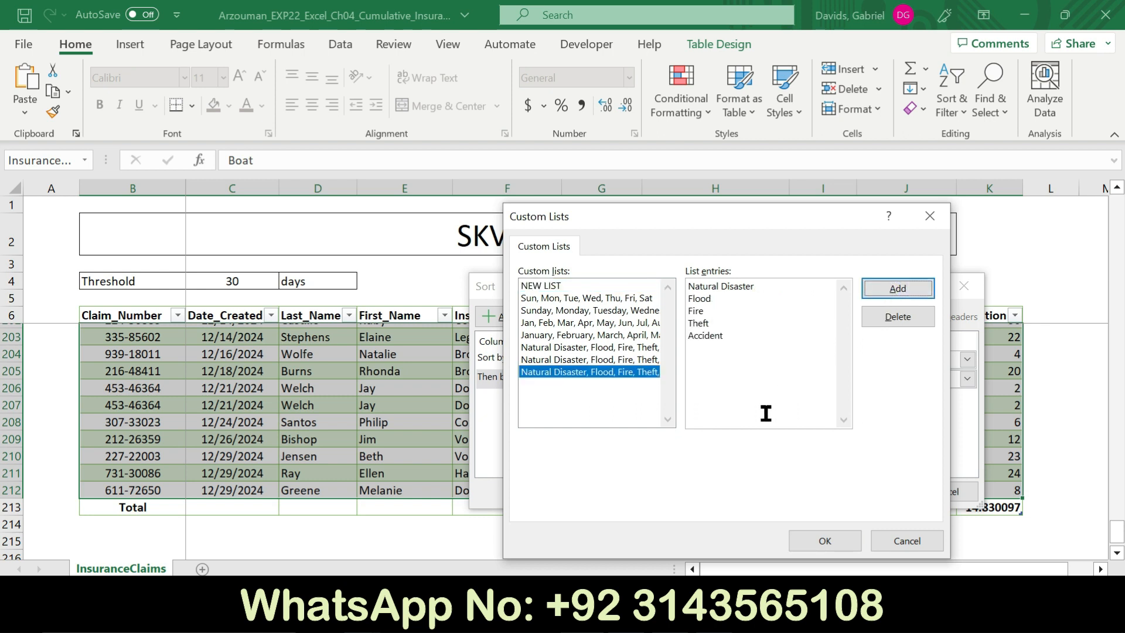
left_click(820, 538)
- Check the third-level requirement in Word's step 8, add a Duration level sorted Smallest to Largest in Excel, and apply the sort
key("alt+Tab")
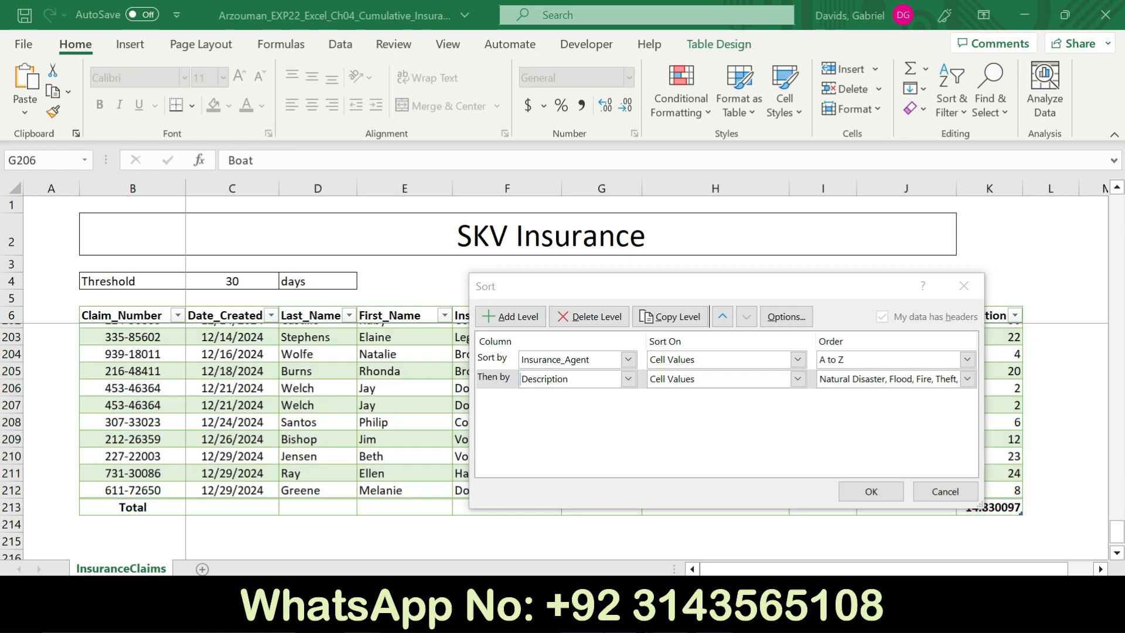
left_click_drag(701, 255, 350, 259)
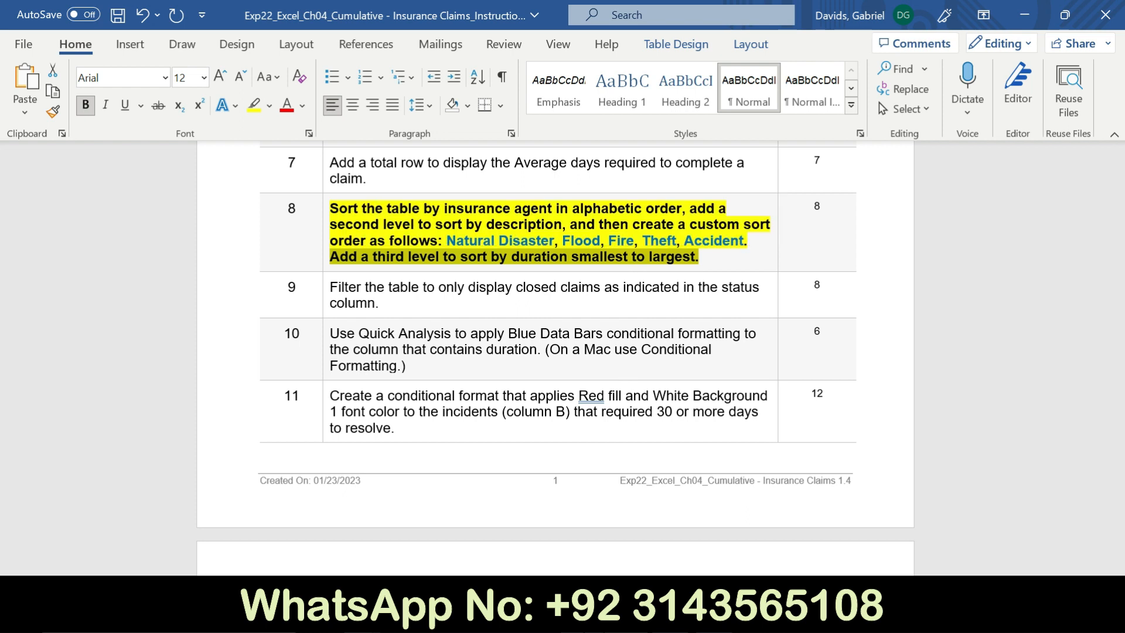
key("alt+Tab")
left_click(507, 318)
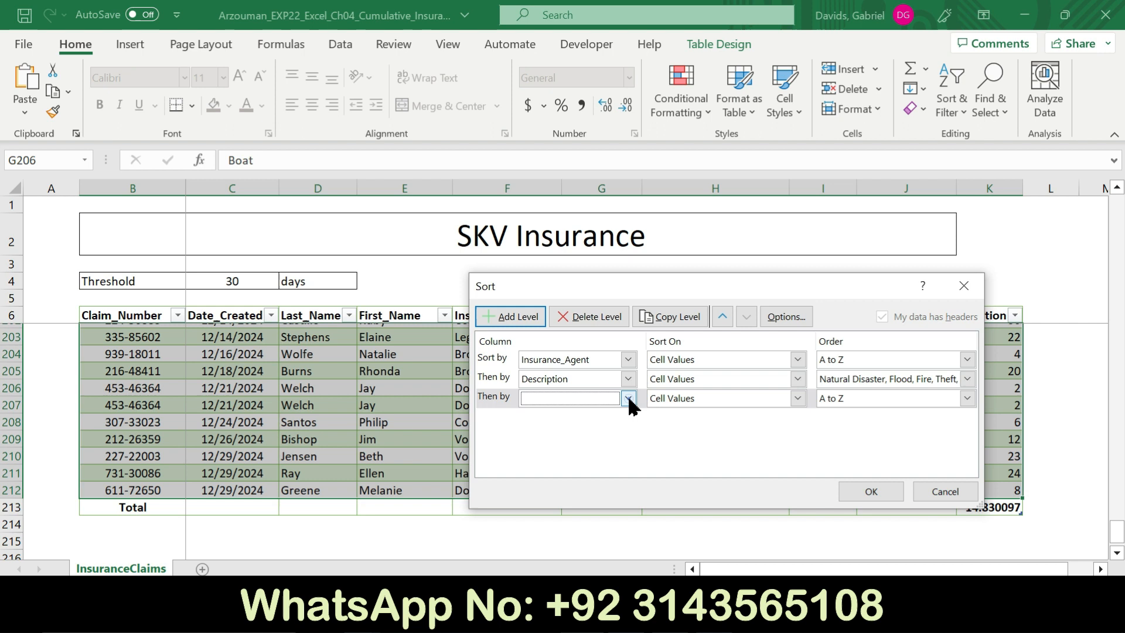
left_click(627, 397)
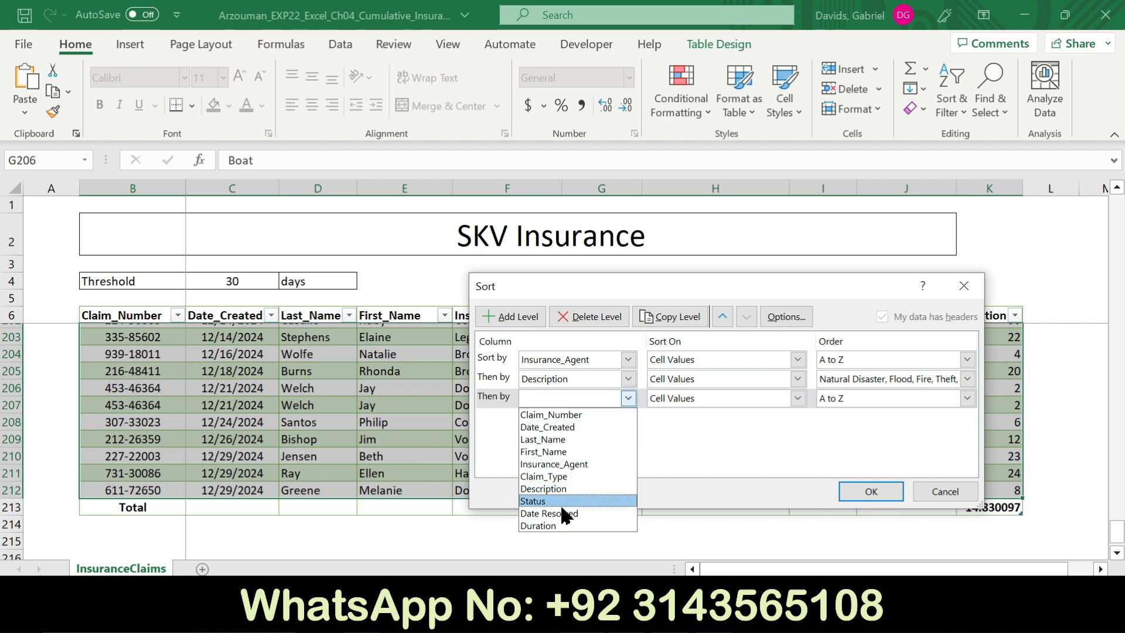
left_click(560, 525)
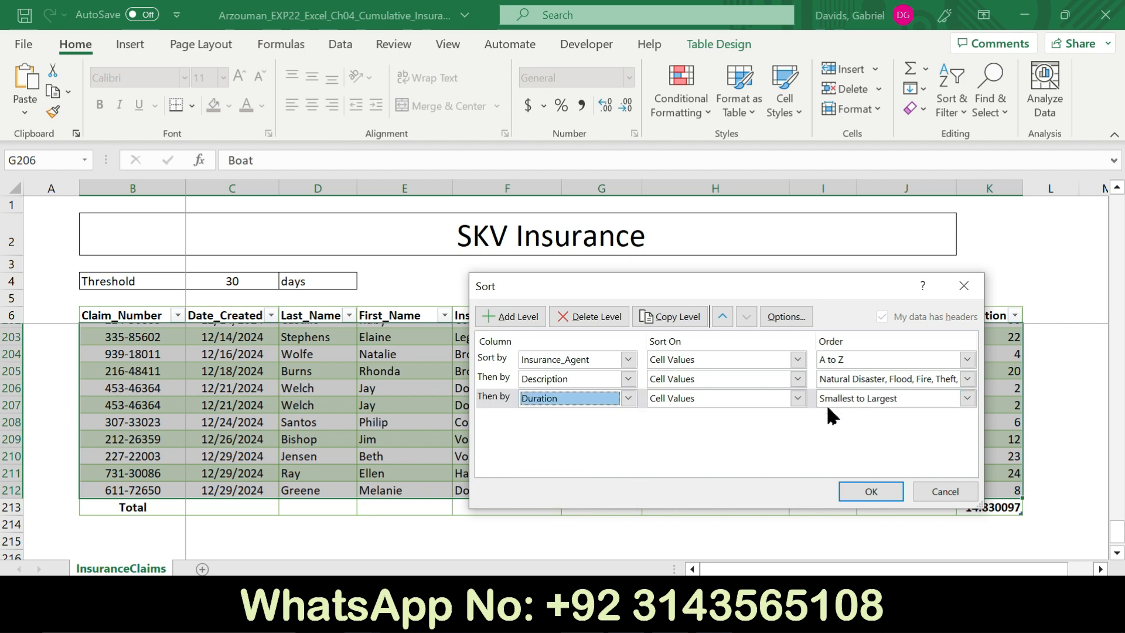
left_click(859, 491)
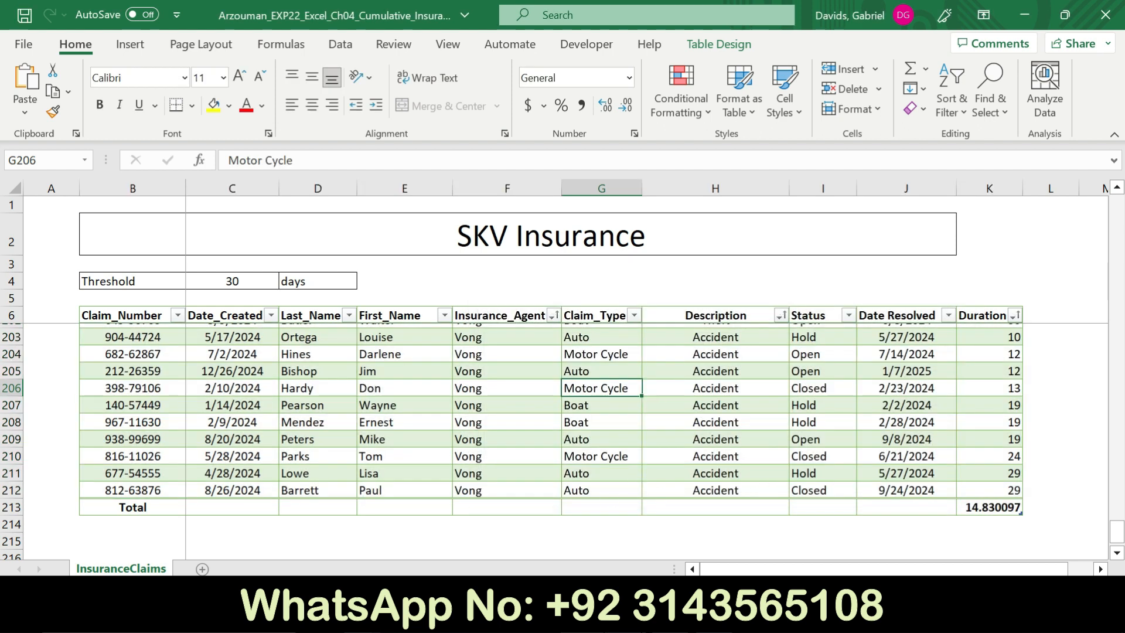
- Switch to Word, remove the bold and yellow highlight from the step 8 instruction, and select the step 9 instruction
key("alt+Tab")
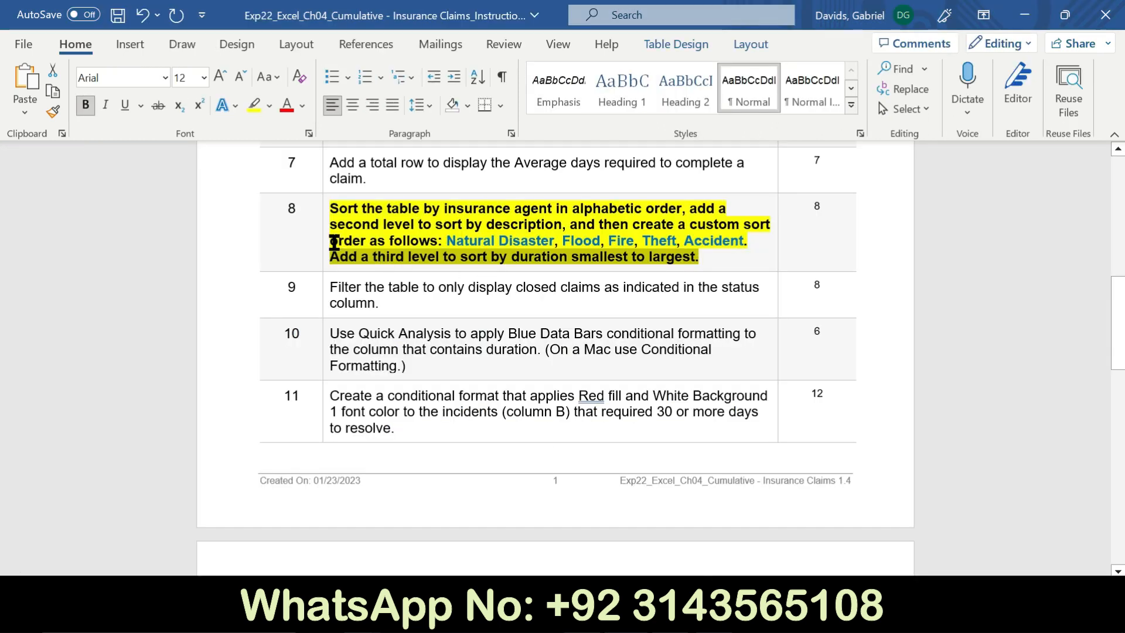
left_click(323, 245)
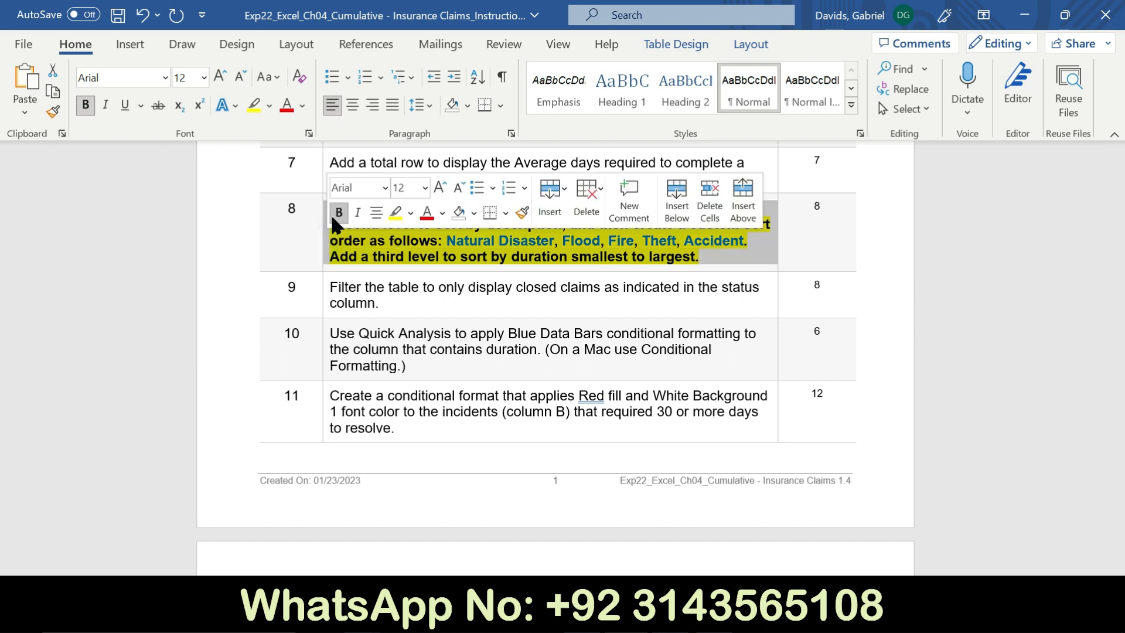
left_click(338, 212)
left_click(401, 217)
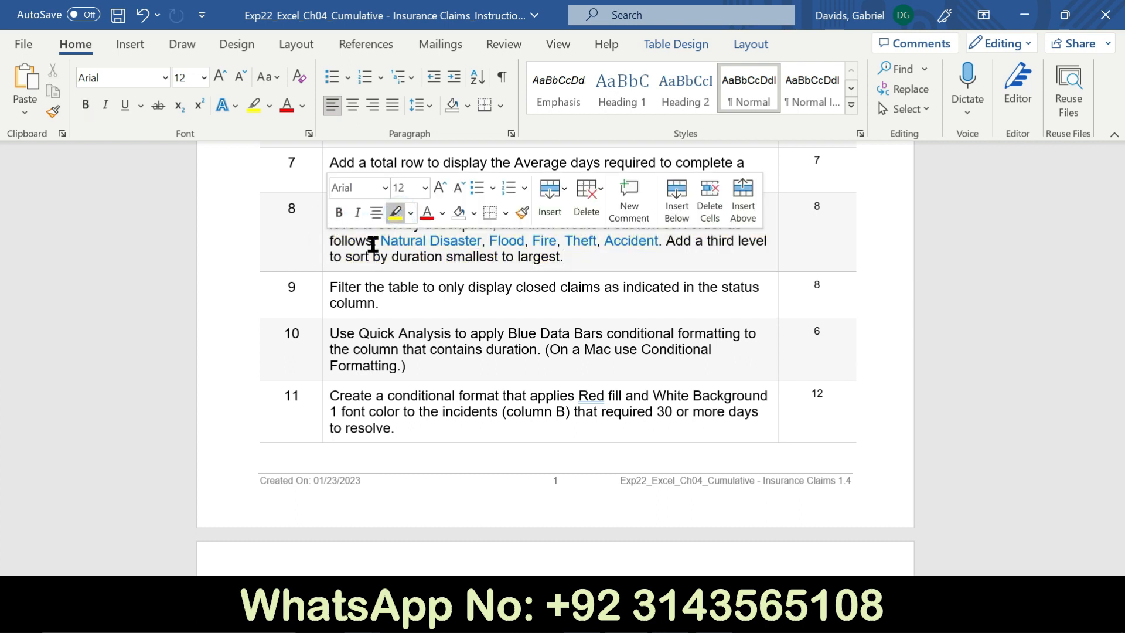
left_click(324, 293)
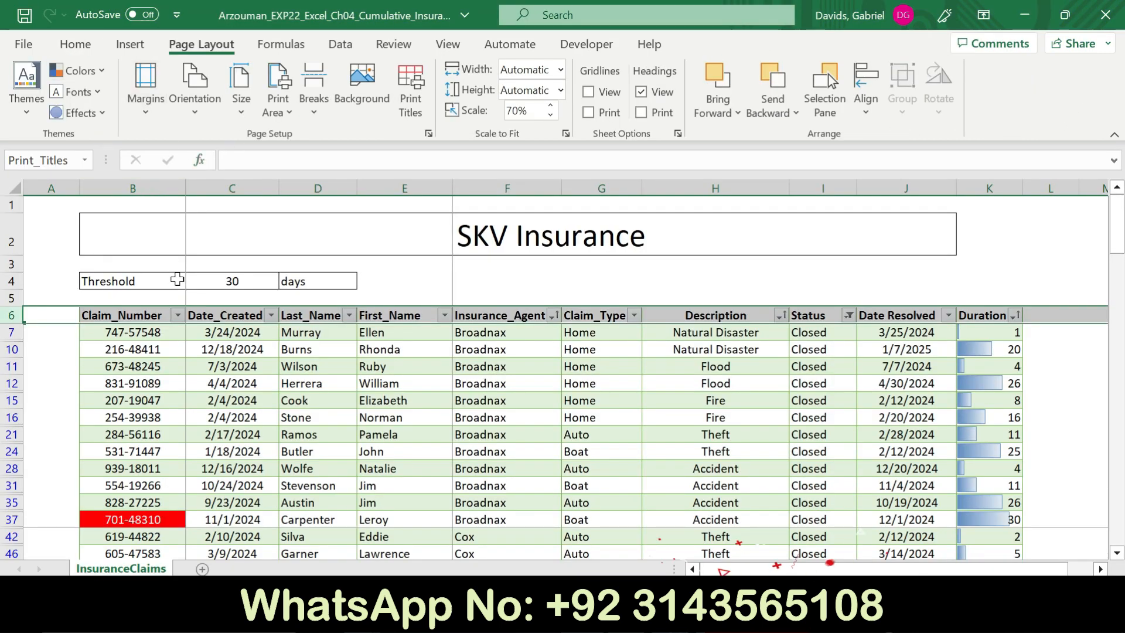
- Select the empty cell E3 in the Excel worksheet and save the workbook
left_click(177, 280)
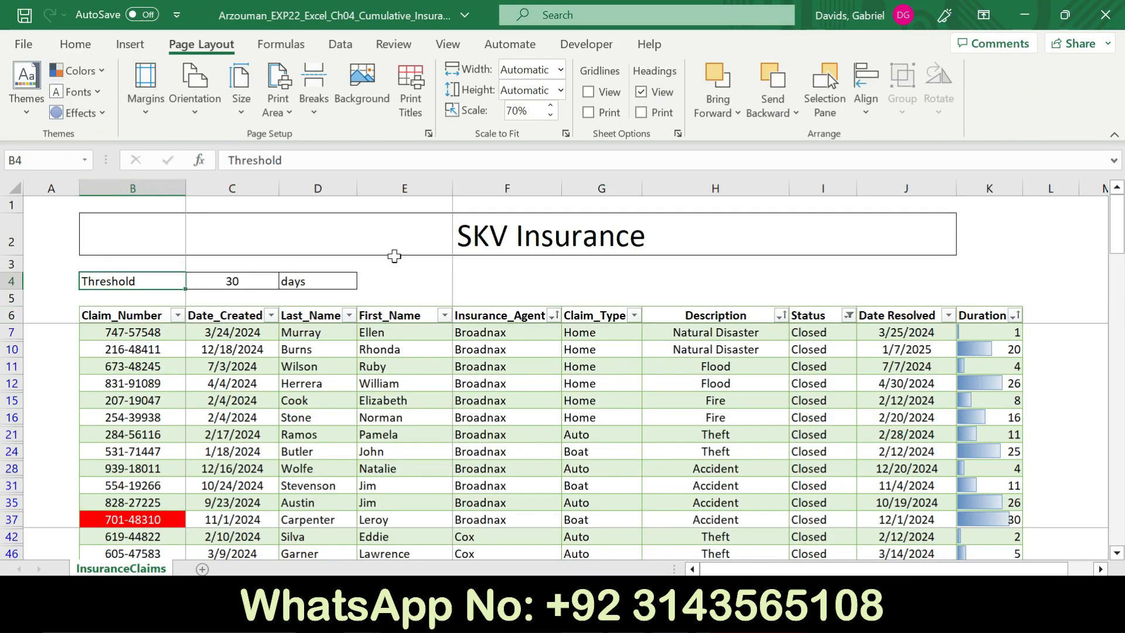
left_click(394, 256)
key("ctrl+s")
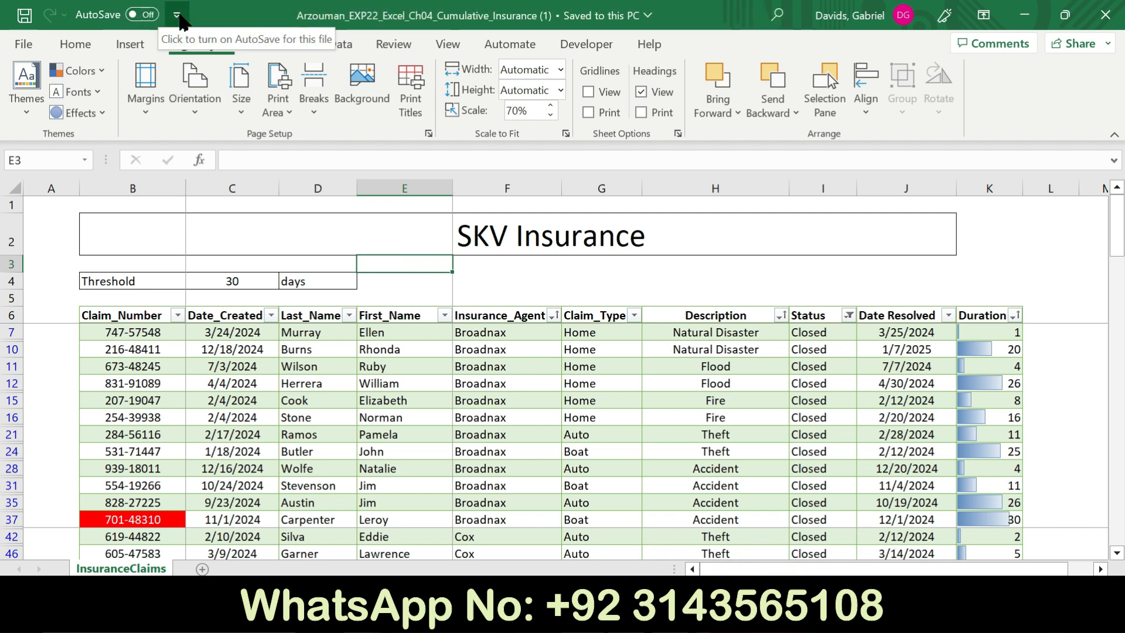
left_click(26, 20)
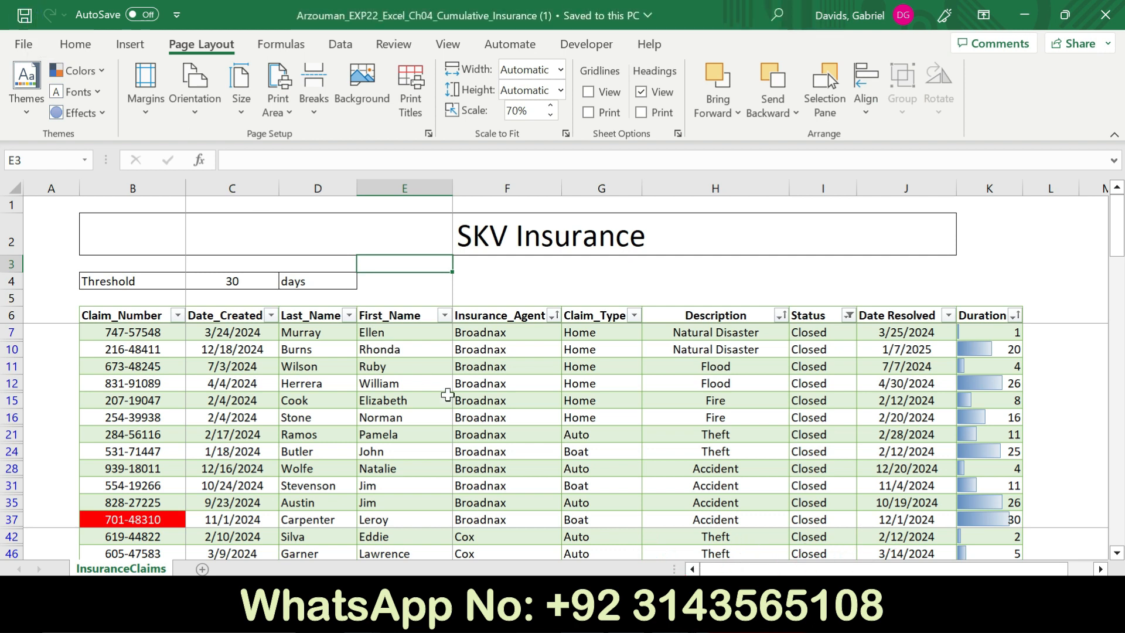